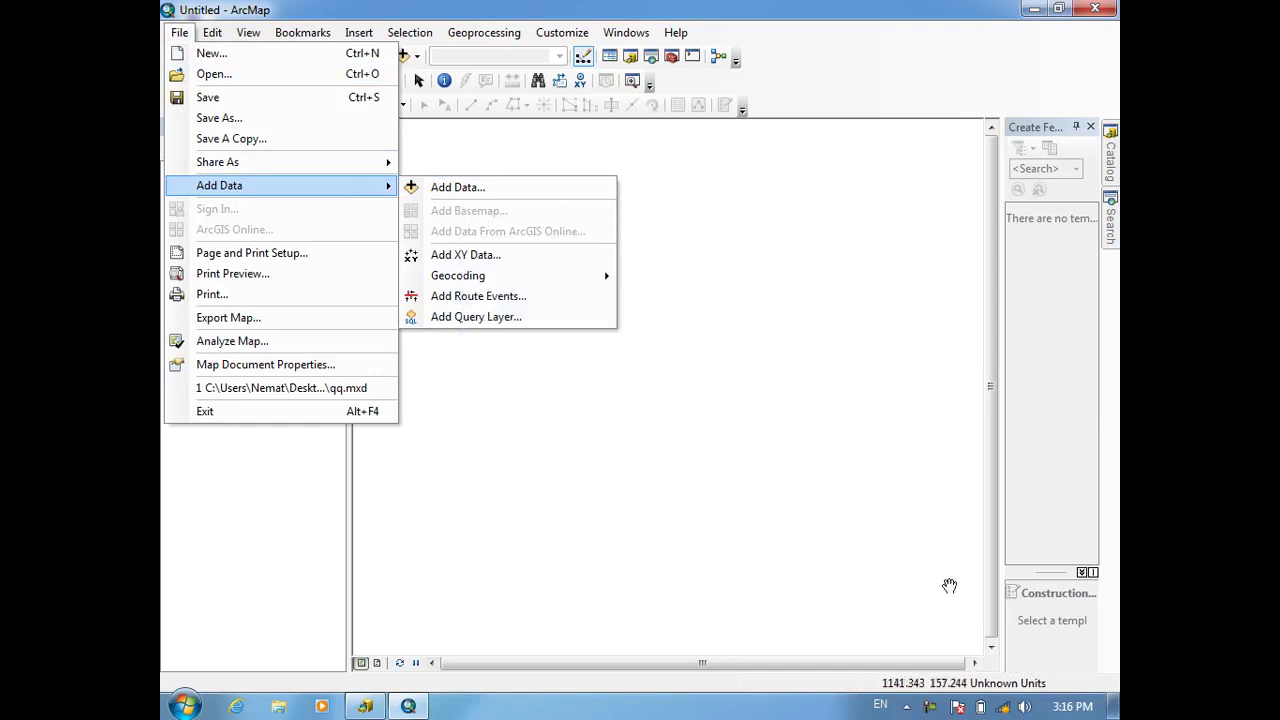
pyautogui.click(908, 708)
pyautogui.click(907, 707)
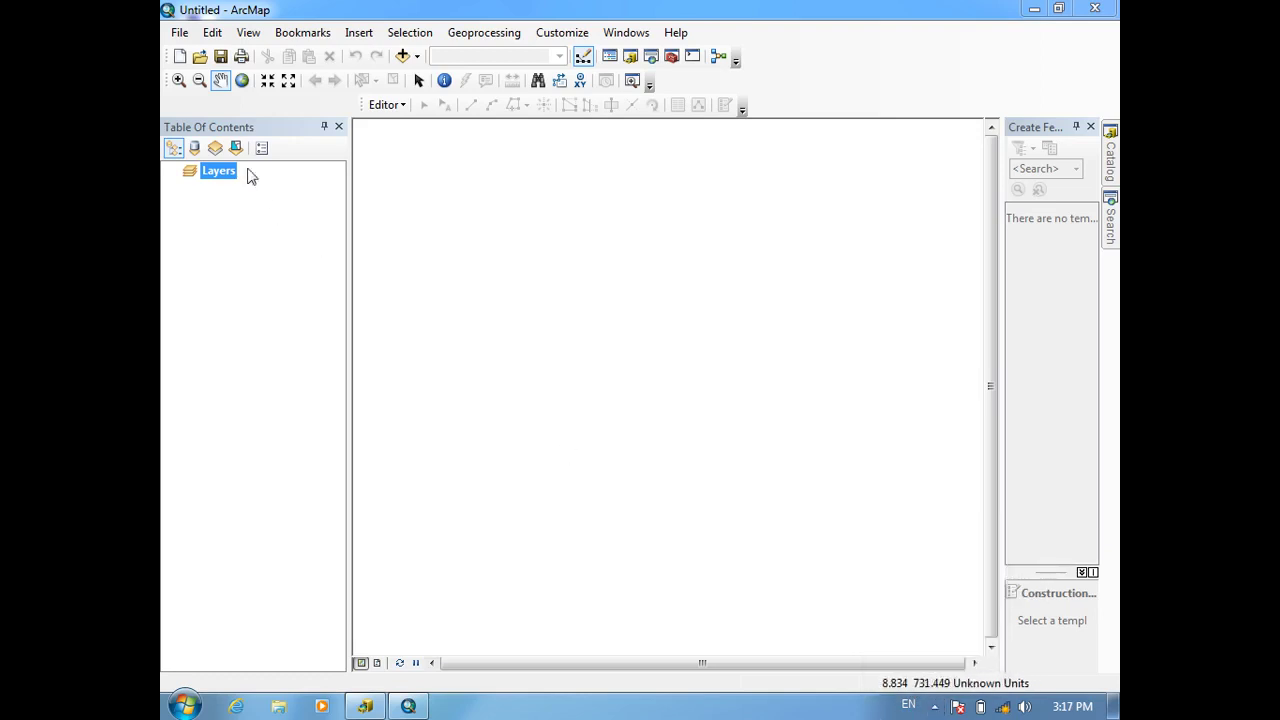
pyautogui.click(416, 56)
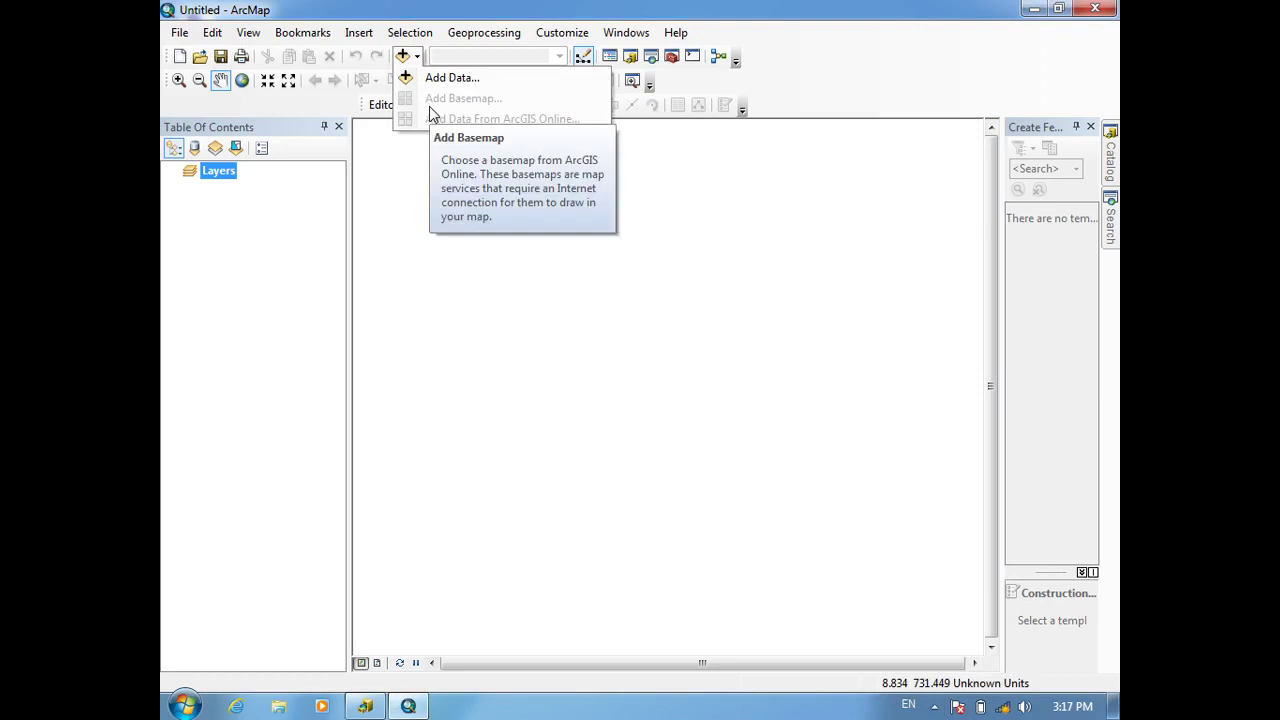
pyautogui.click(179, 32)
pyautogui.click(179, 32)
pyautogui.moveTo(228, 186)
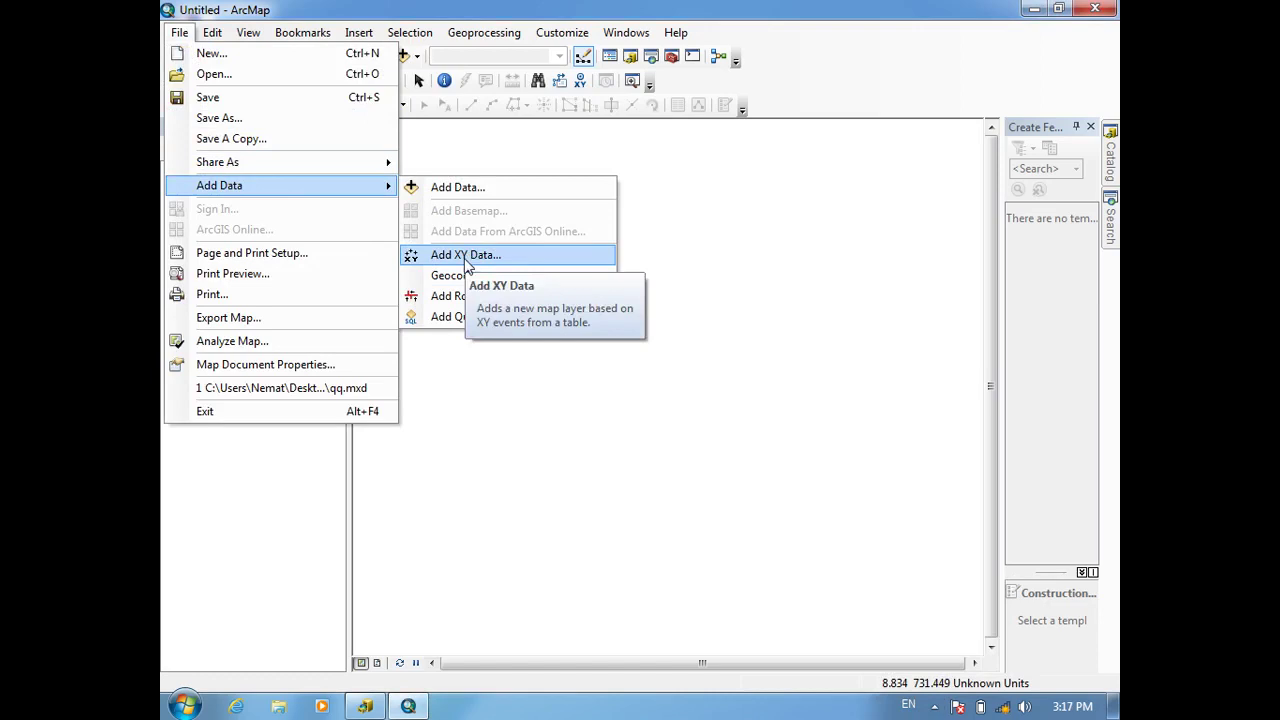
pyautogui.click(634, 251)
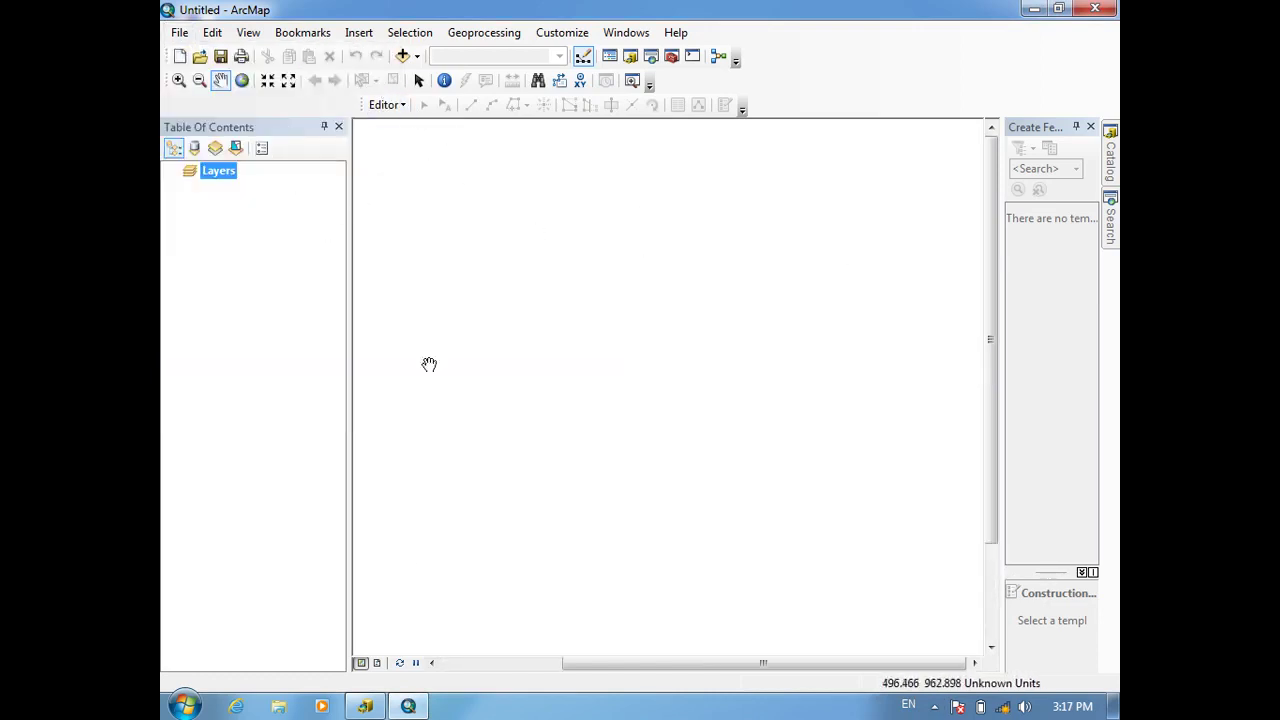
# Step: Switch to ArcCatalog and collapse the Database, arc GIS 10.2 DATA, DESK1 and 13 June 2011 folders in the catalog tree
pyautogui.click(365, 706)
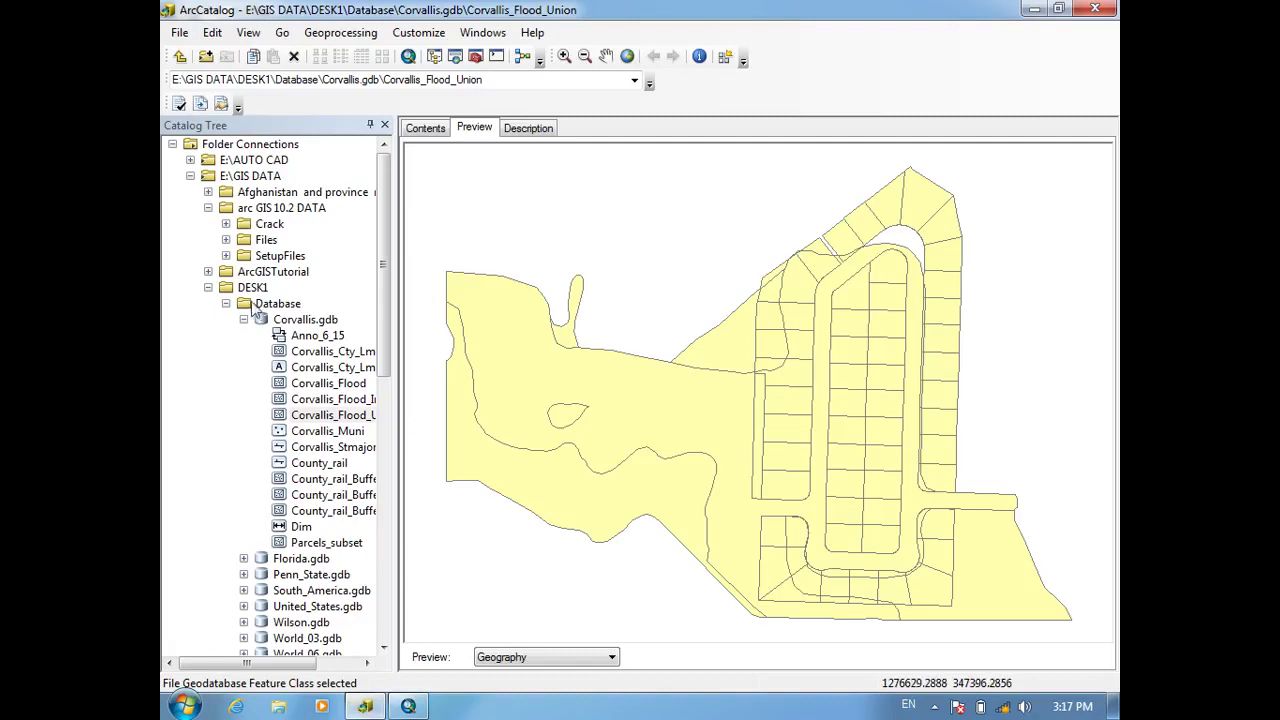
pyautogui.click(226, 303)
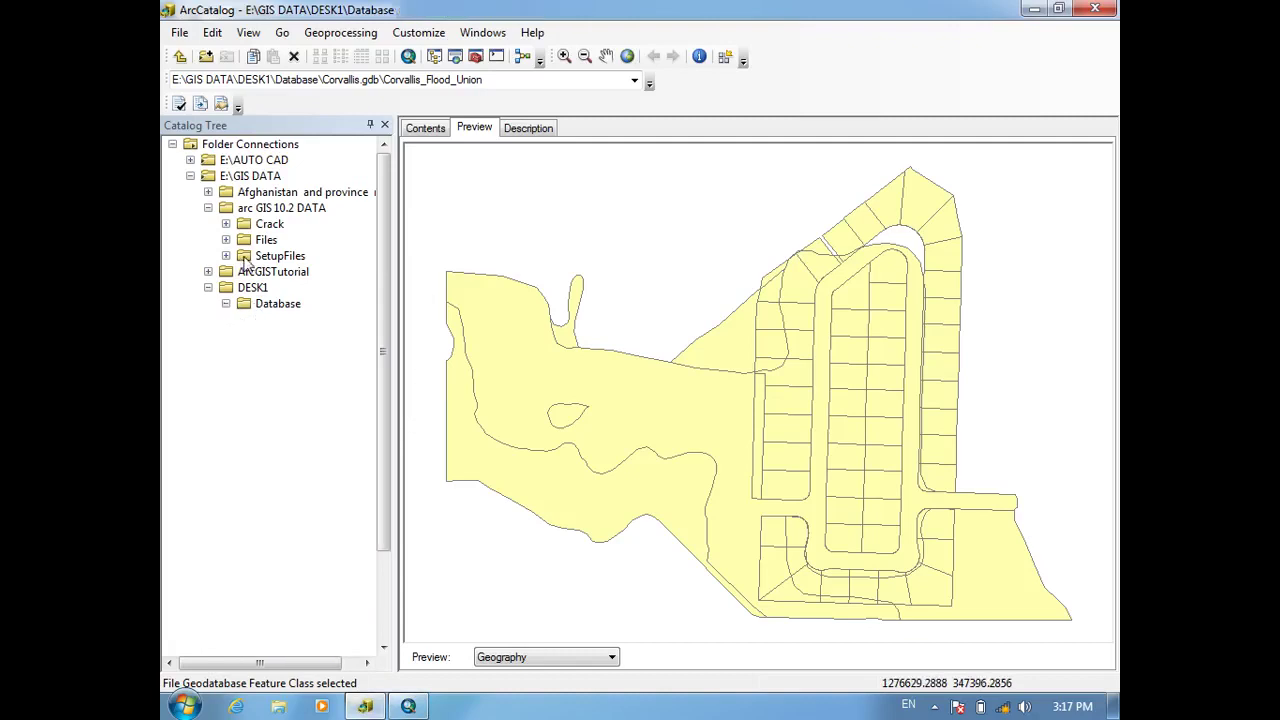
pyautogui.click(208, 207)
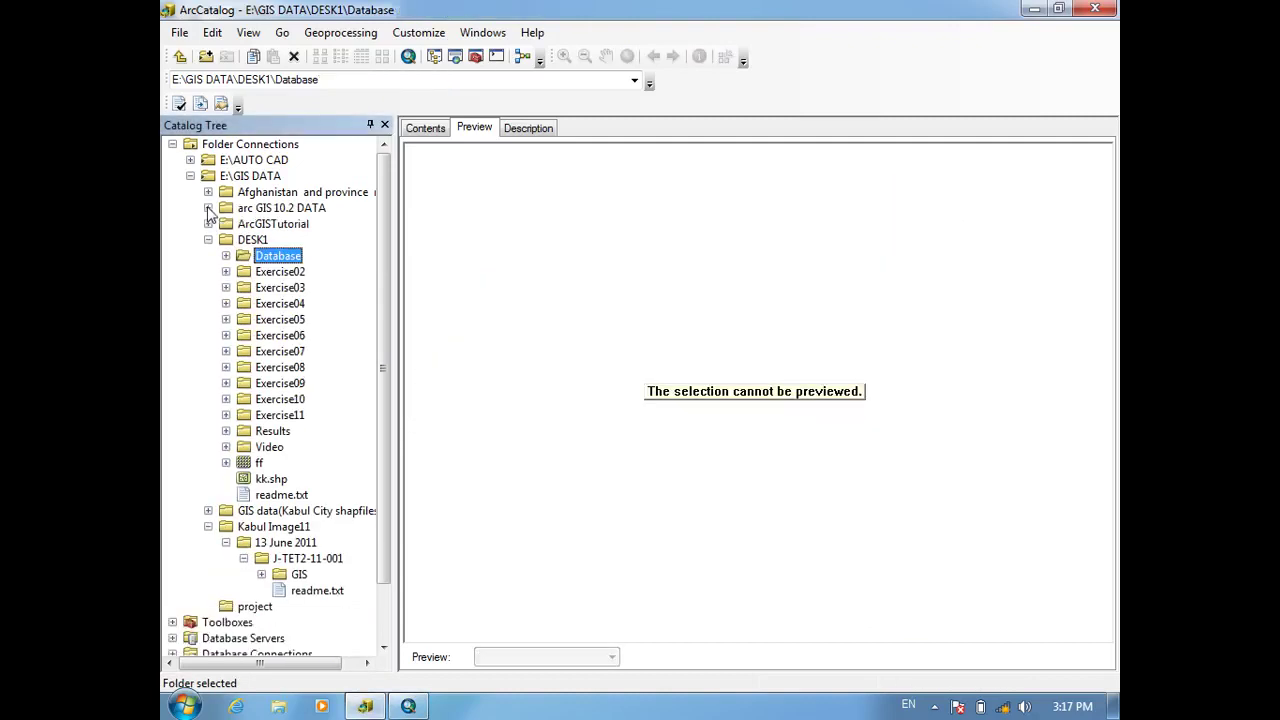
pyautogui.click(208, 239)
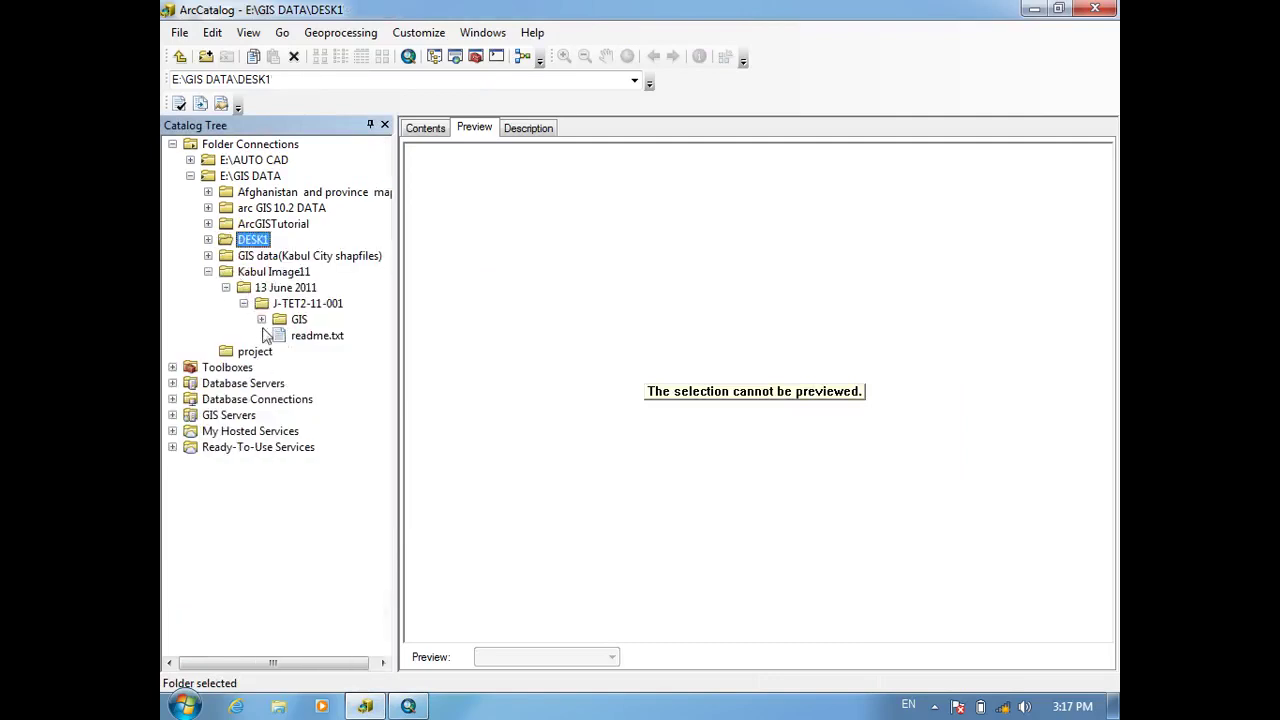
pyautogui.click(226, 287)
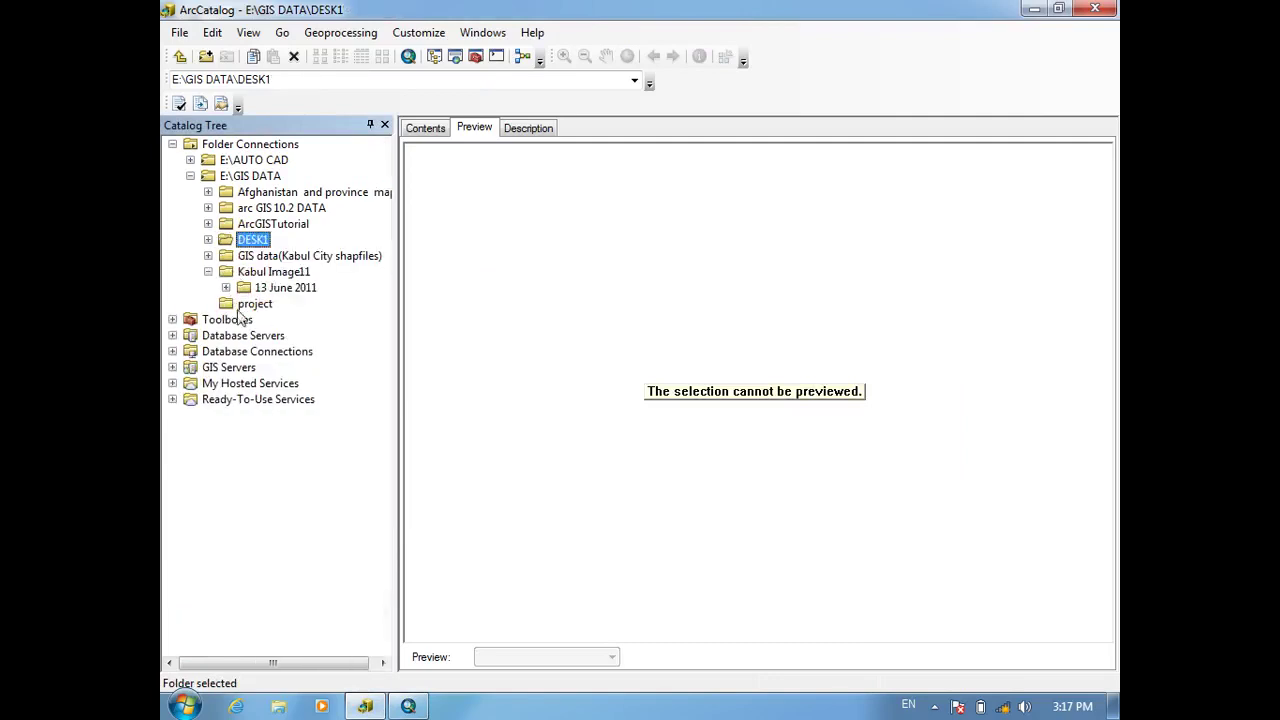
pyautogui.click(248, 304)
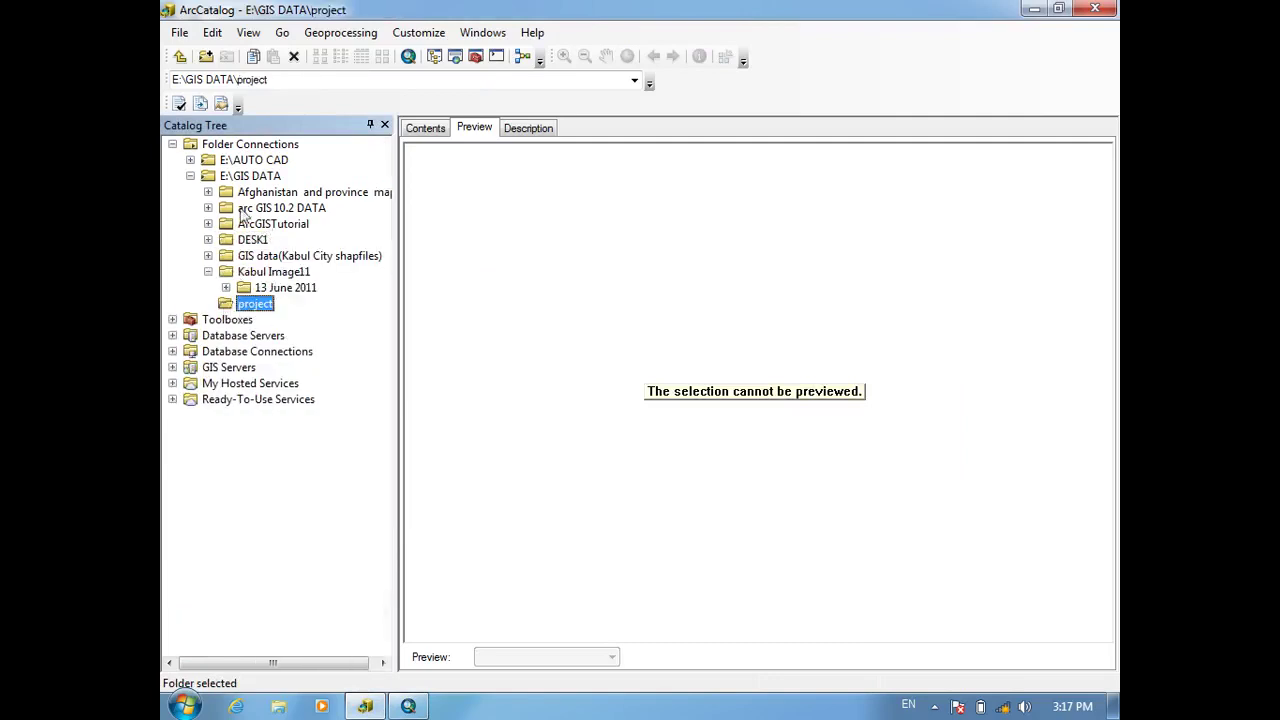
# Step: Collapse the Kabul Image11 folder under the E:\GIS DATA connection
pyautogui.click(190, 176)
pyautogui.click(190, 177)
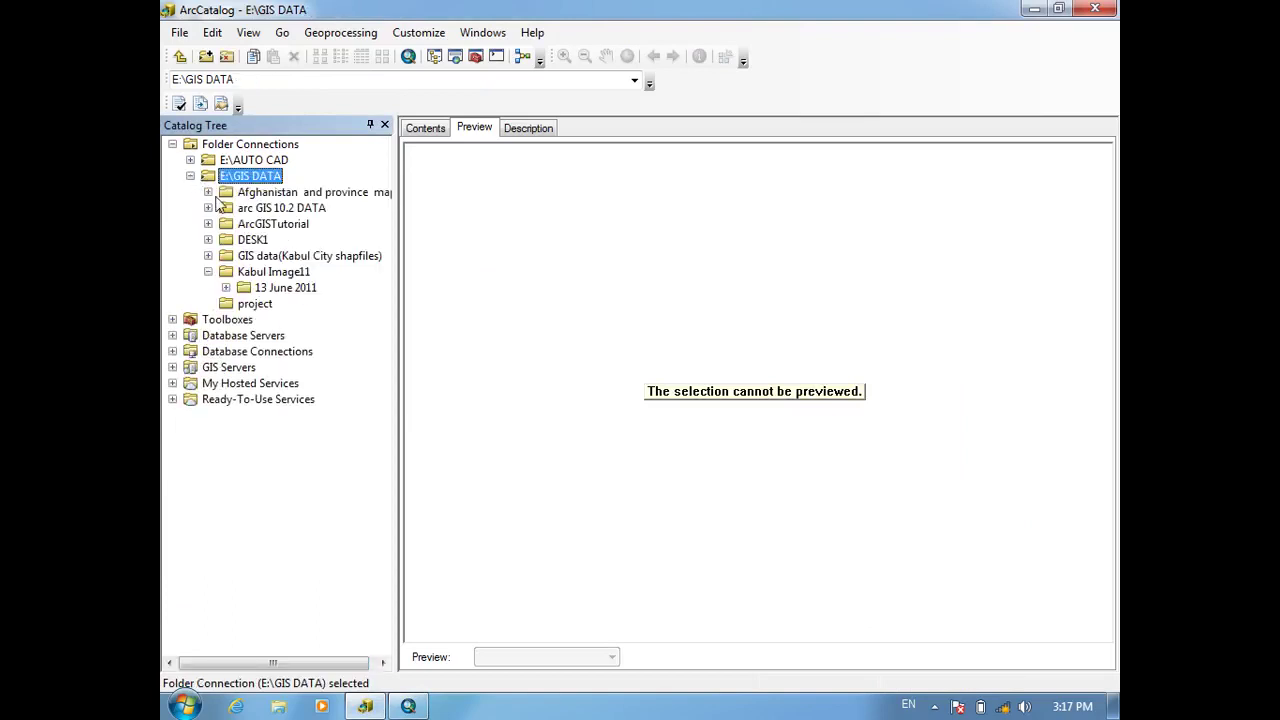
pyautogui.click(209, 194)
pyautogui.click(208, 144)
pyautogui.click(226, 288)
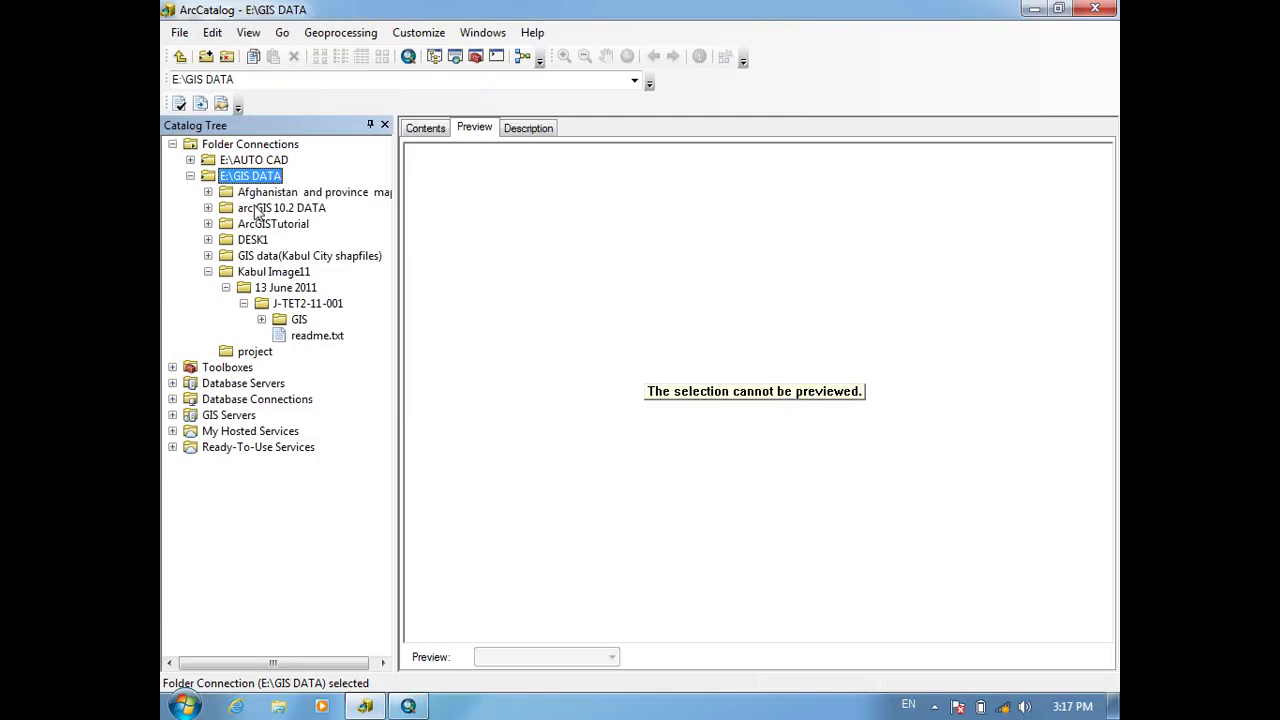
pyautogui.click(208, 272)
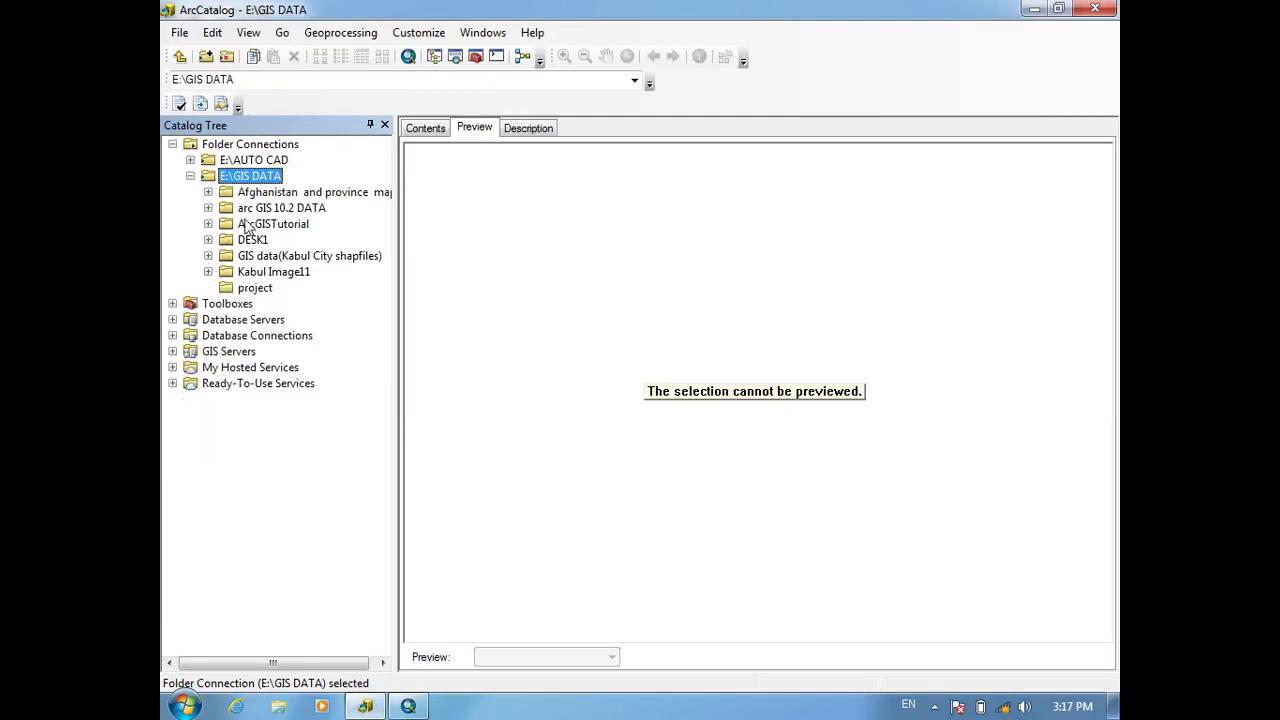
# Step: Connect the catalog to the GIS DATA folder on drive E:
pyautogui.click(207, 57)
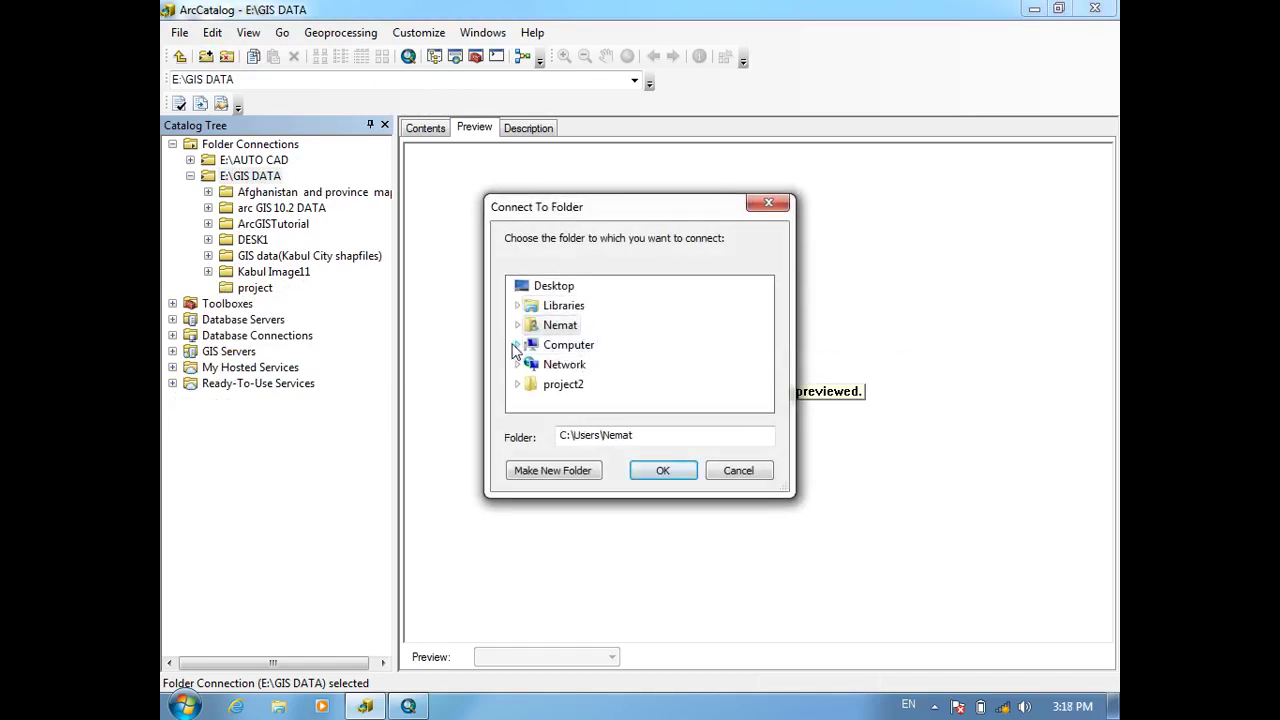
pyautogui.click(516, 345)
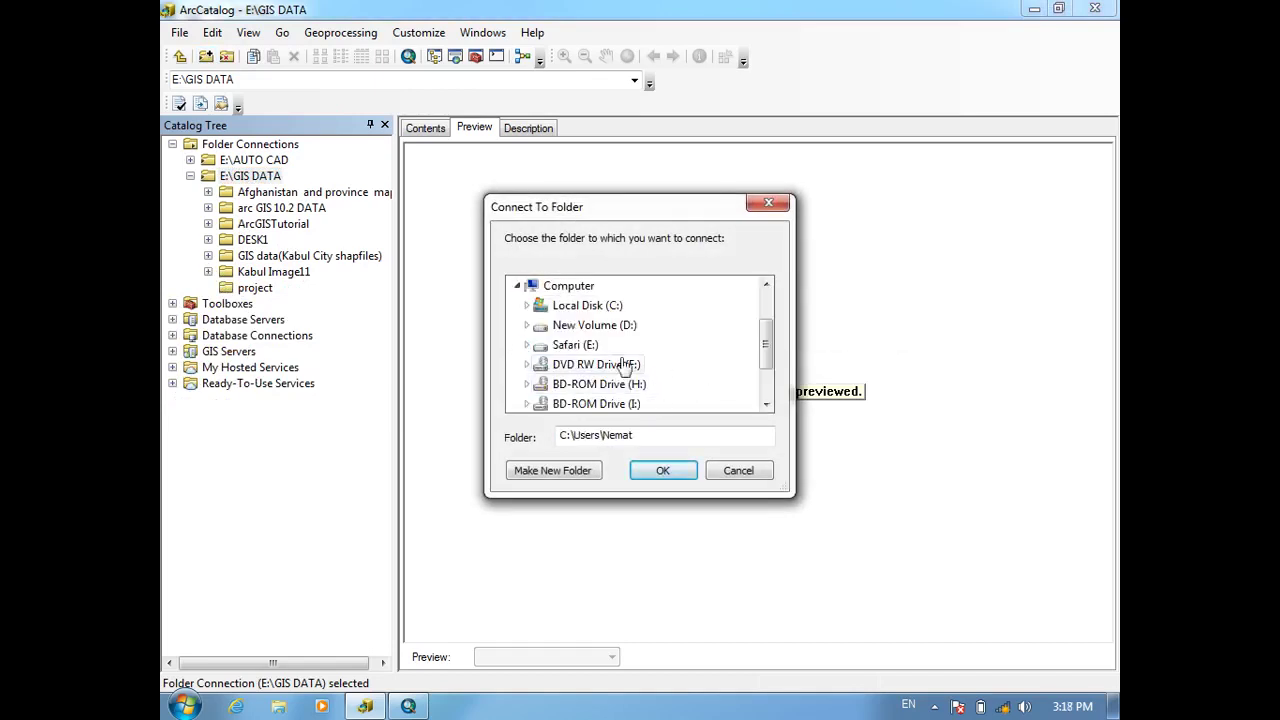
pyautogui.click(572, 345)
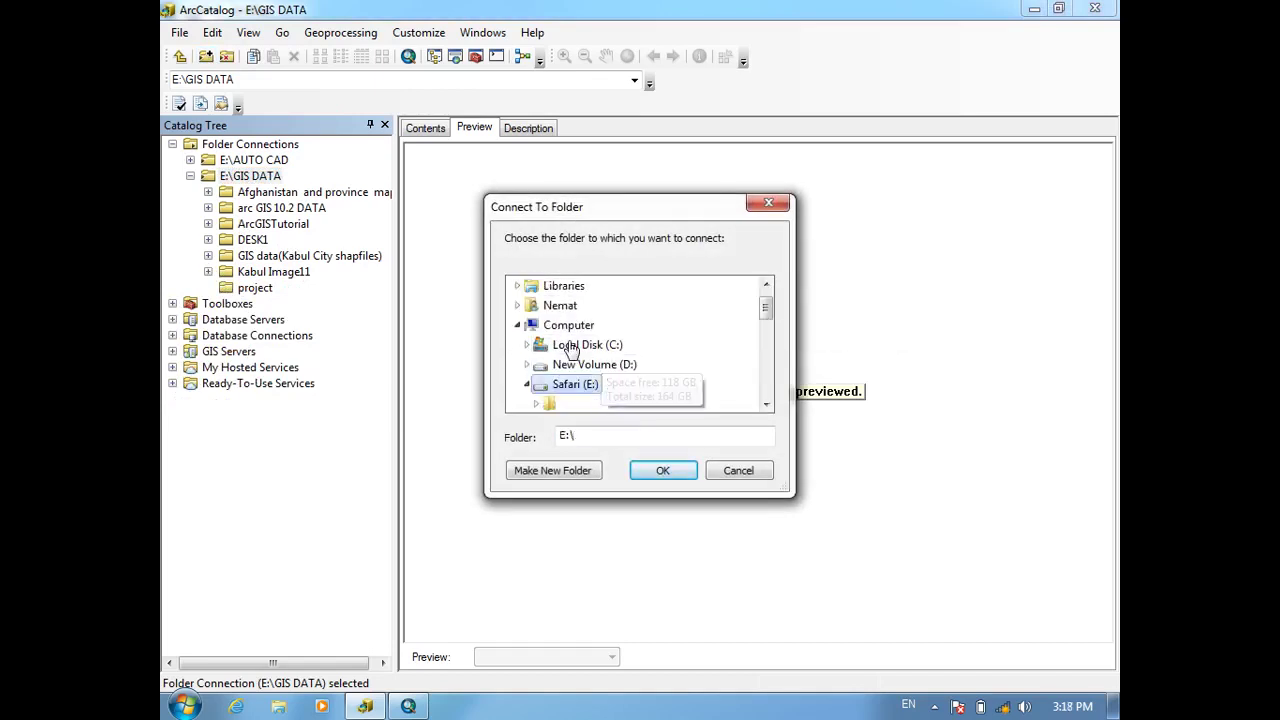
pyautogui.click(765, 405)
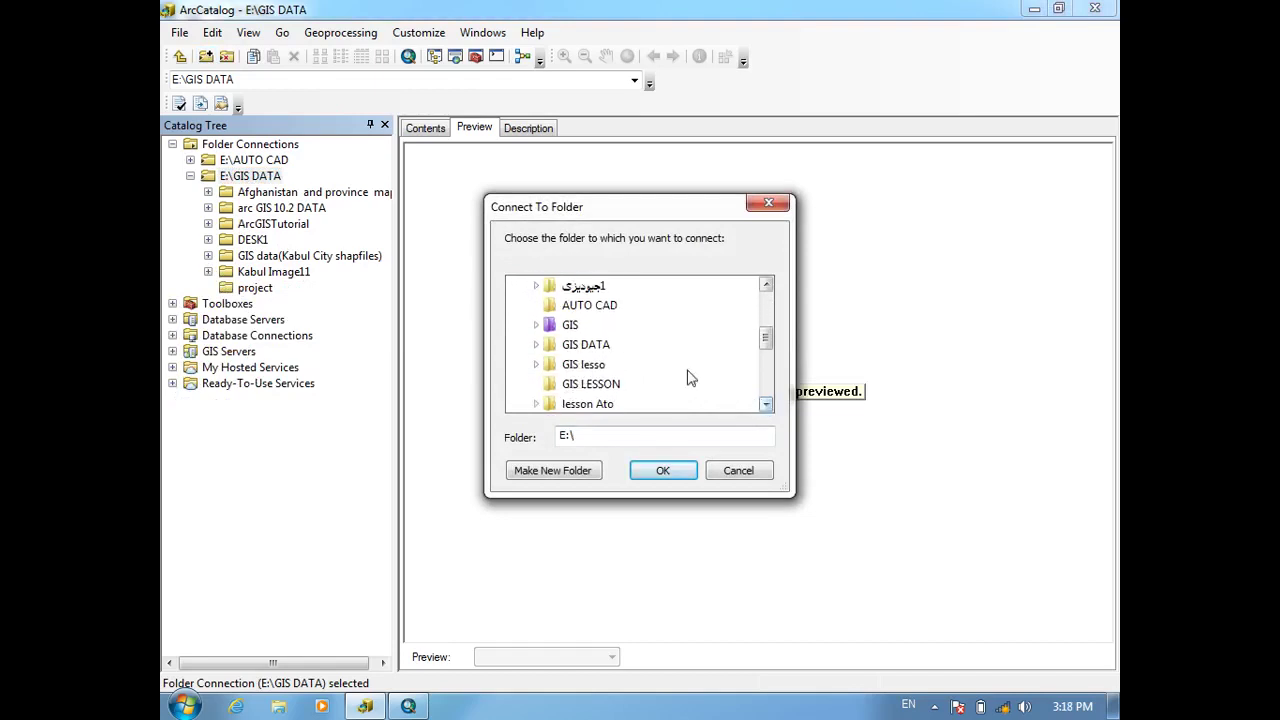
pyautogui.click(605, 346)
pyautogui.click(688, 469)
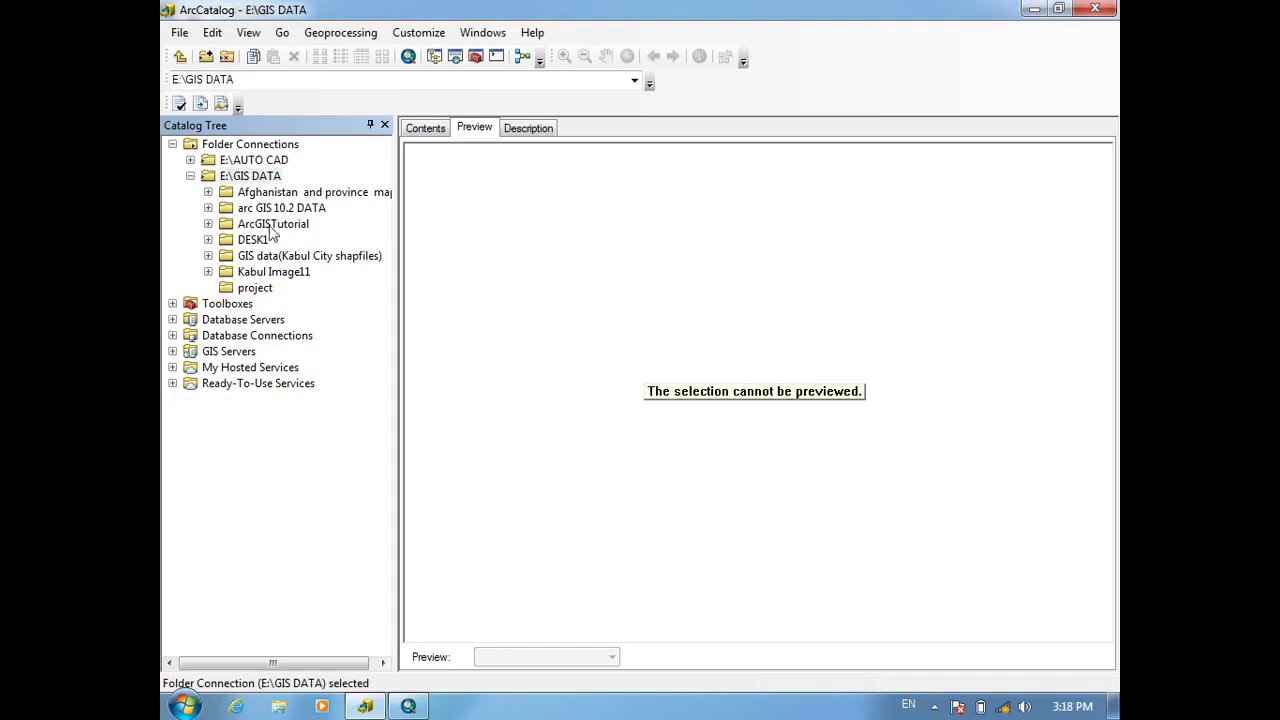
# Step: Select the project folder under E:\GIS DATA and list its contents
pyautogui.press('Down')
pyautogui.press('Down')
pyautogui.press('Down')
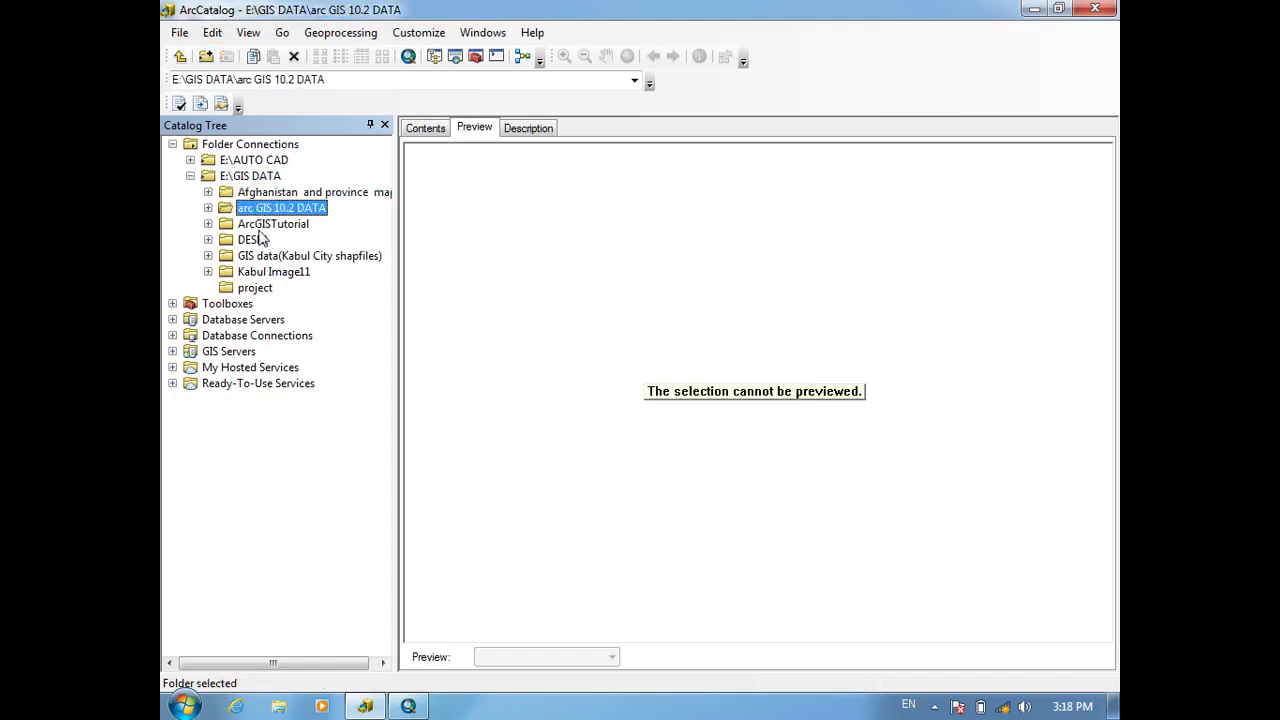
pyautogui.click(253, 288)
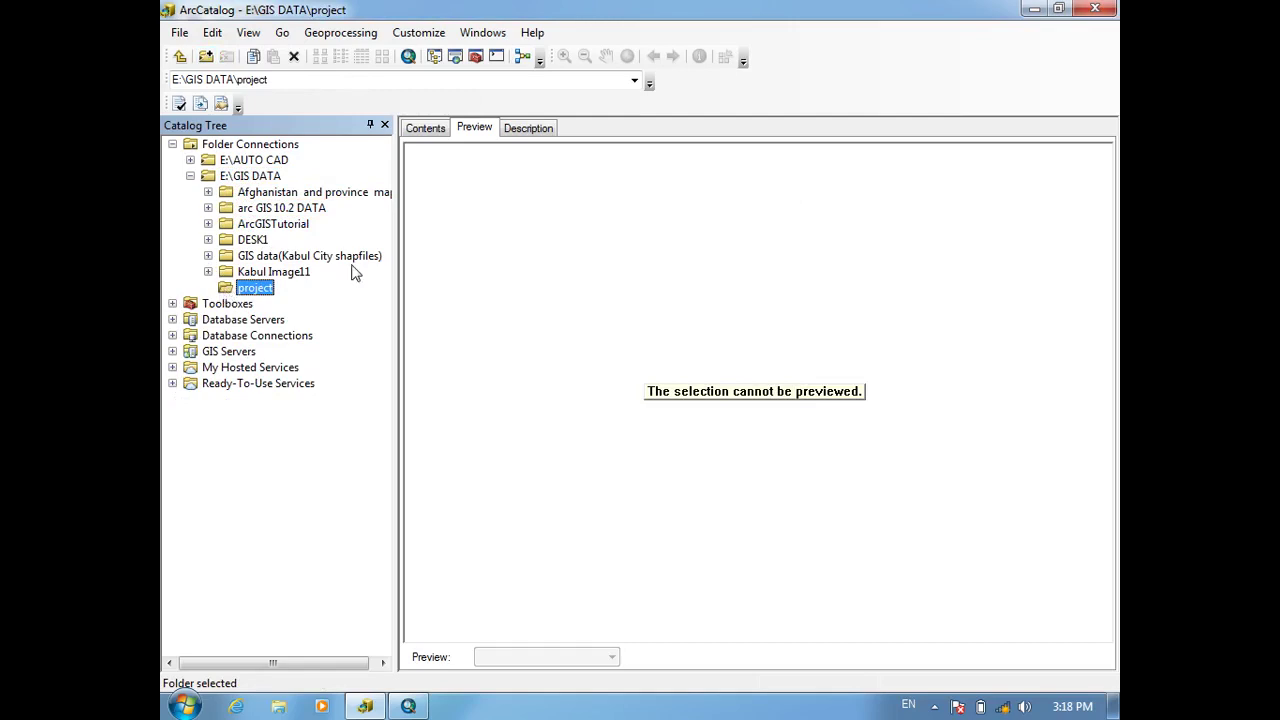
pyautogui.click(425, 130)
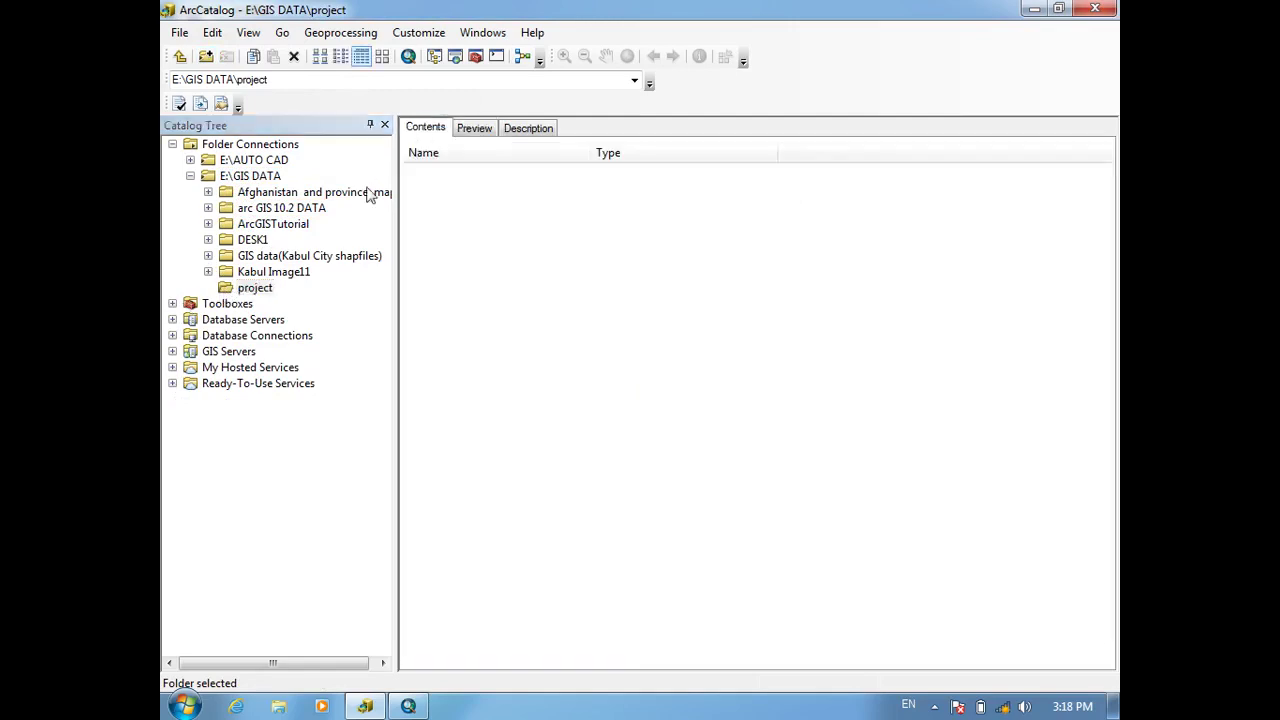
pyautogui.click(245, 291)
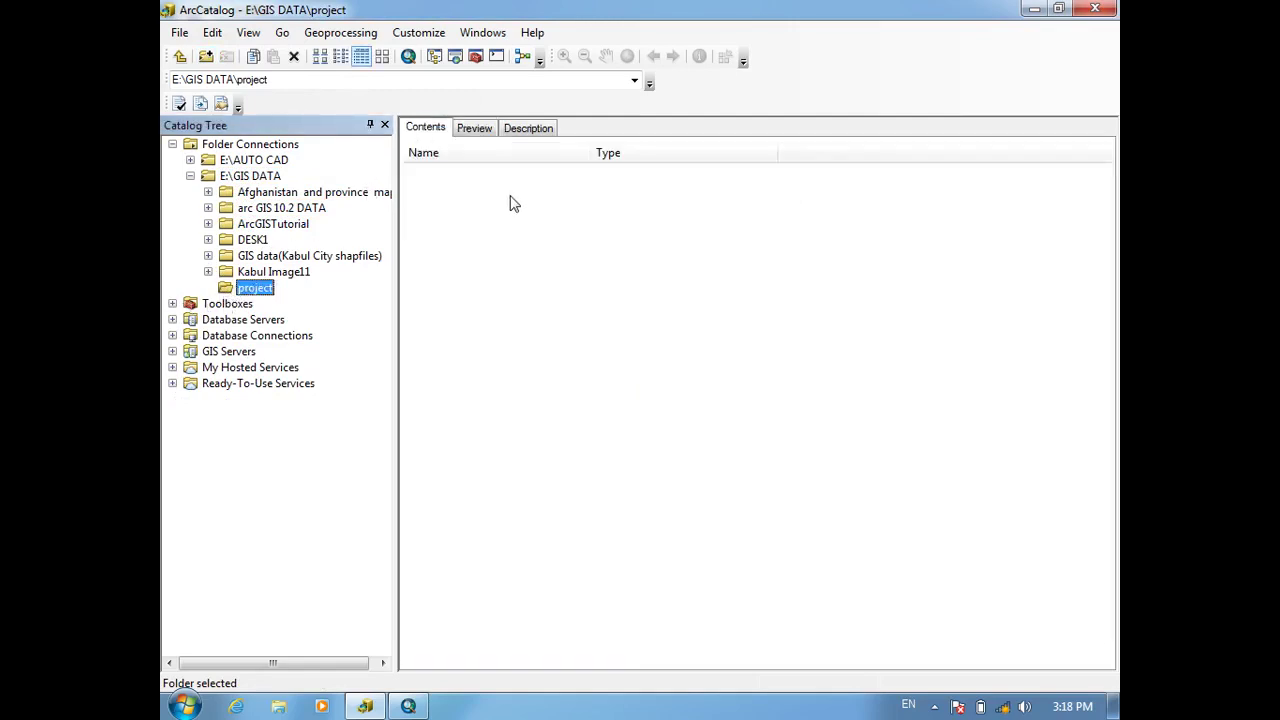
# Step: Create a file geodatabase named ka in the project folder and open it
pyautogui.rightClick(254, 288)
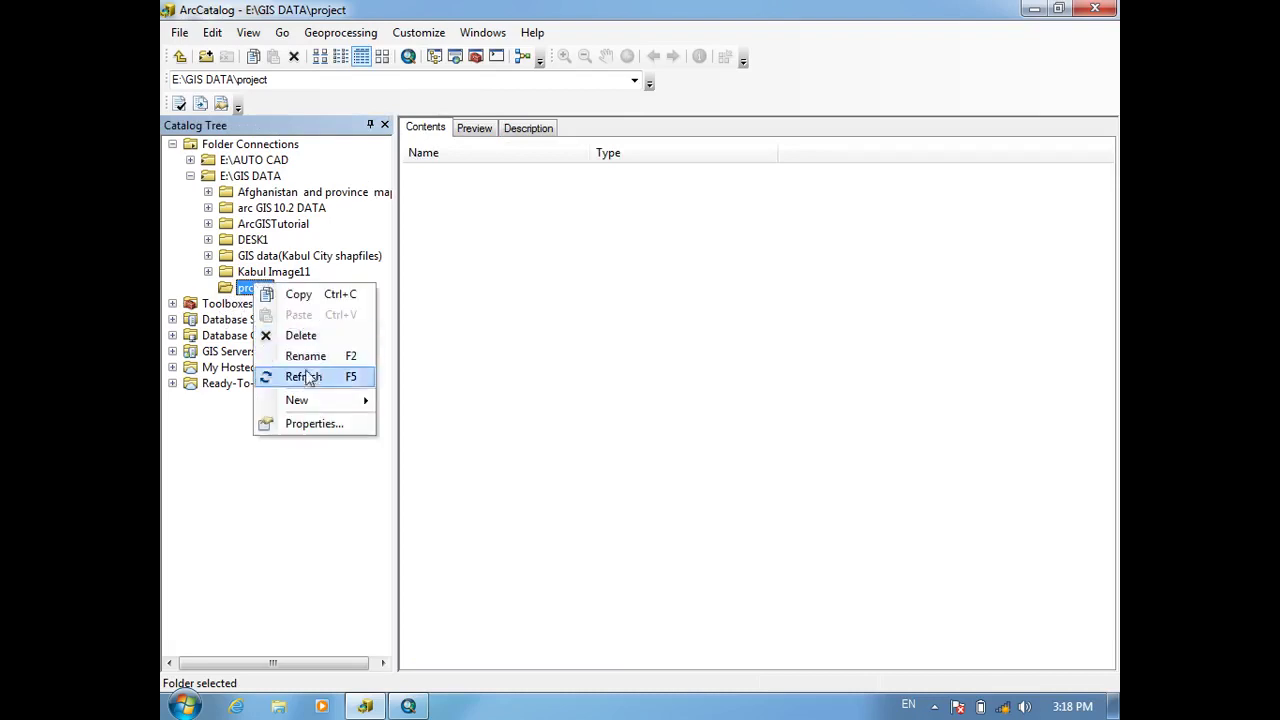
pyautogui.moveTo(314, 400)
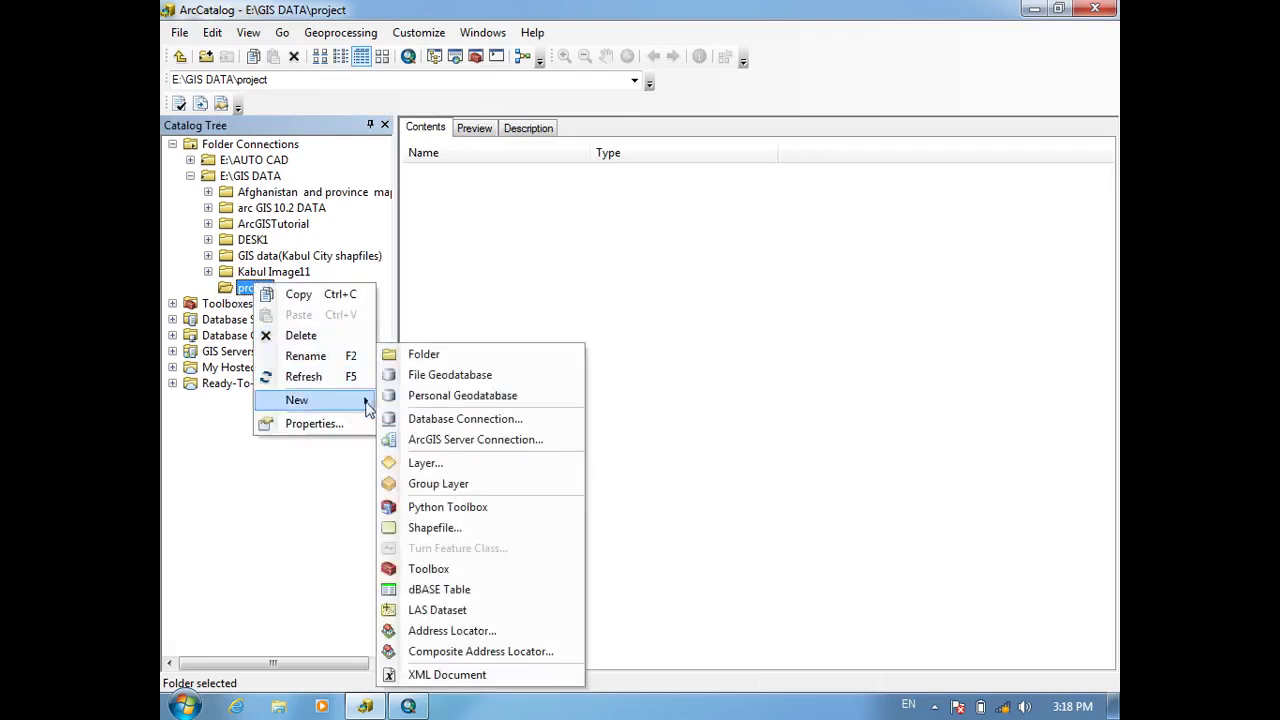
pyautogui.click(441, 374)
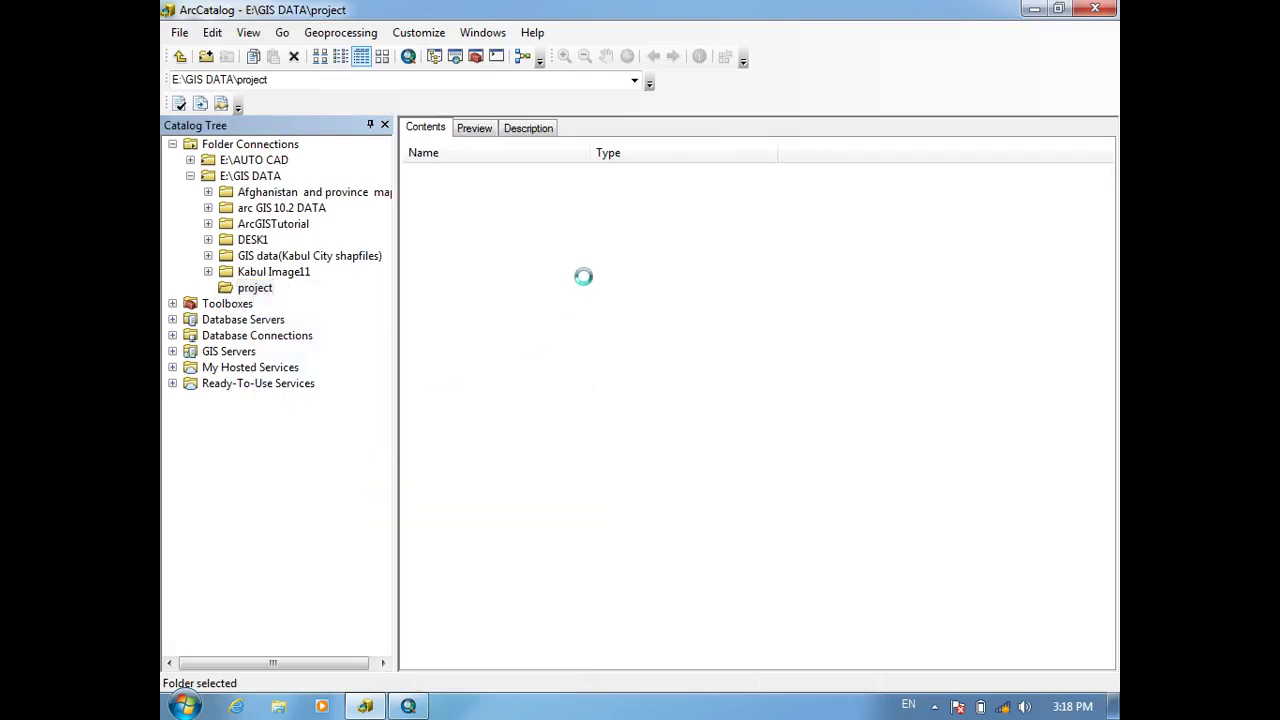
pyautogui.write('ka')
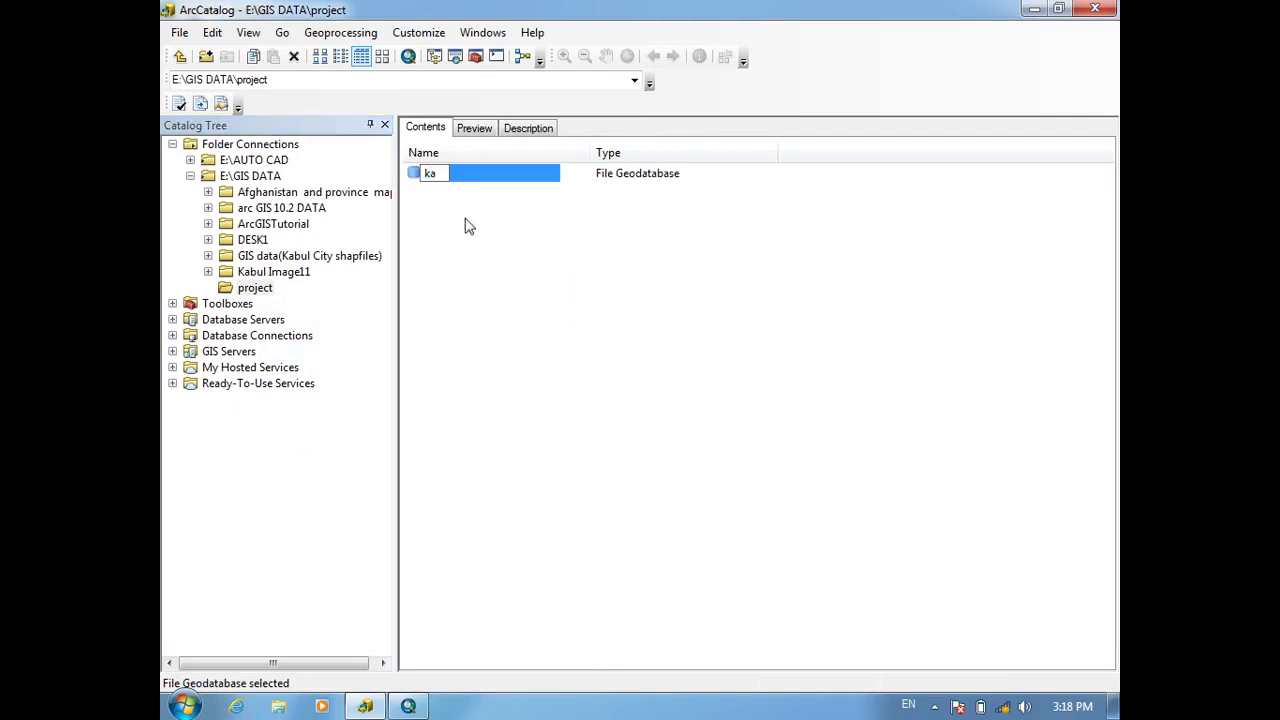
pyautogui.press('Return')
pyautogui.doubleClick(422, 175)
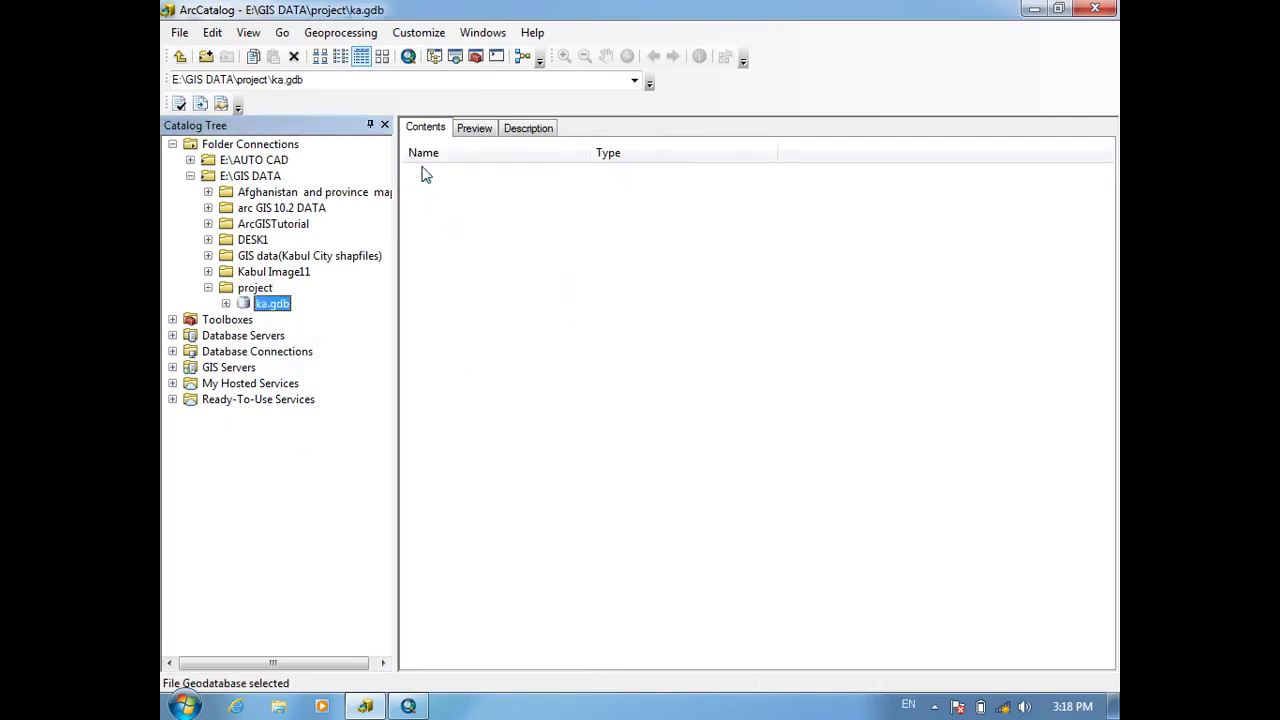
# Step: Start a new feature dataset named pr in ka.gdb and proceed to its XY coordinate system settings
pyautogui.rightClick(260, 304)
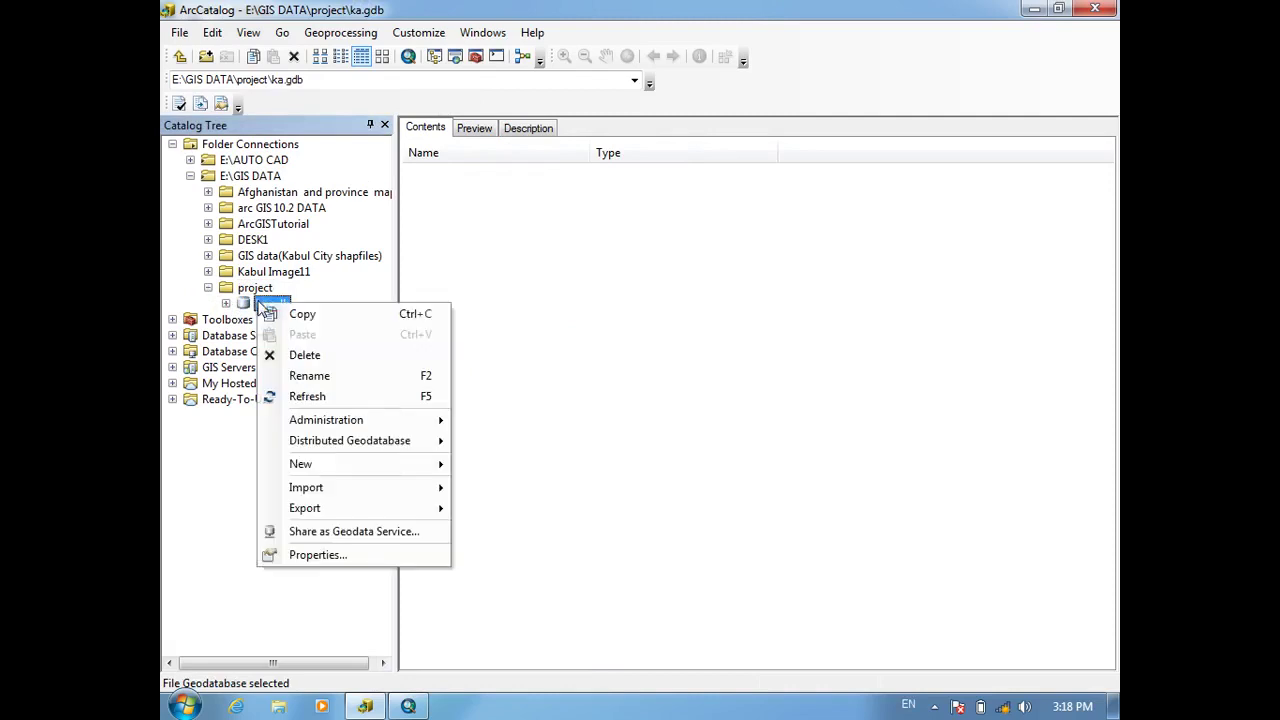
pyautogui.moveTo(329, 465)
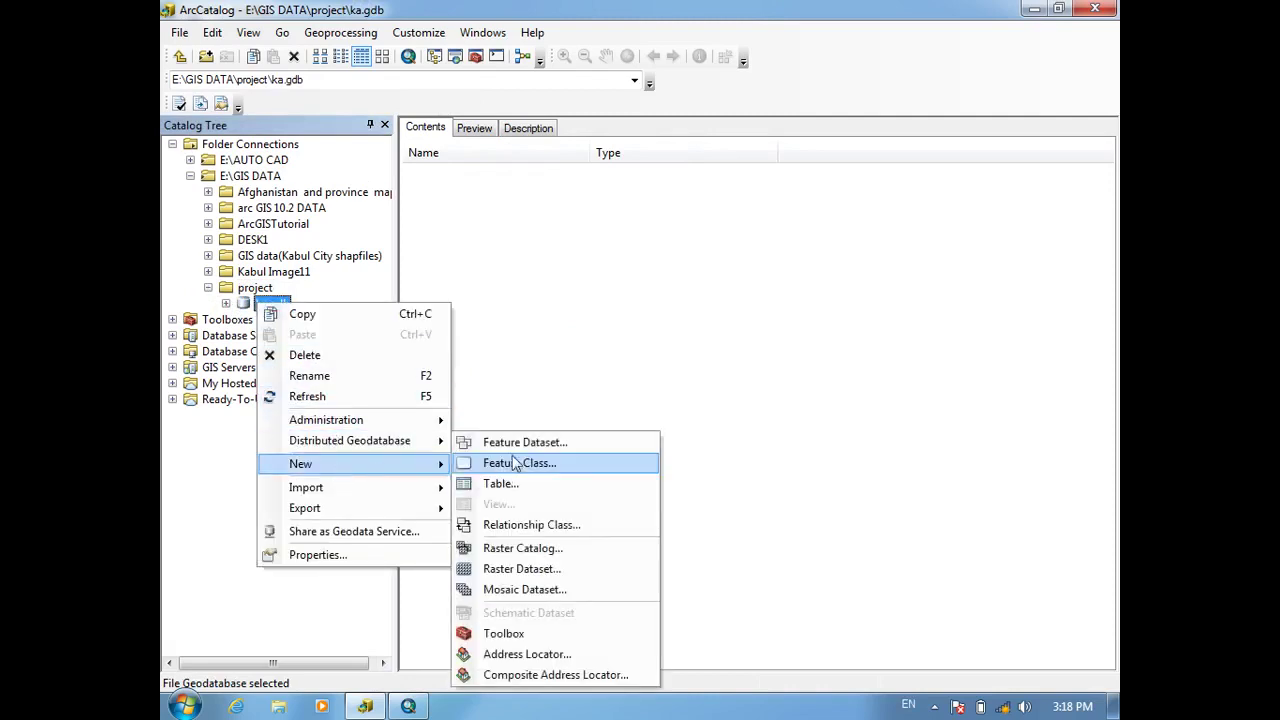
pyautogui.click(519, 446)
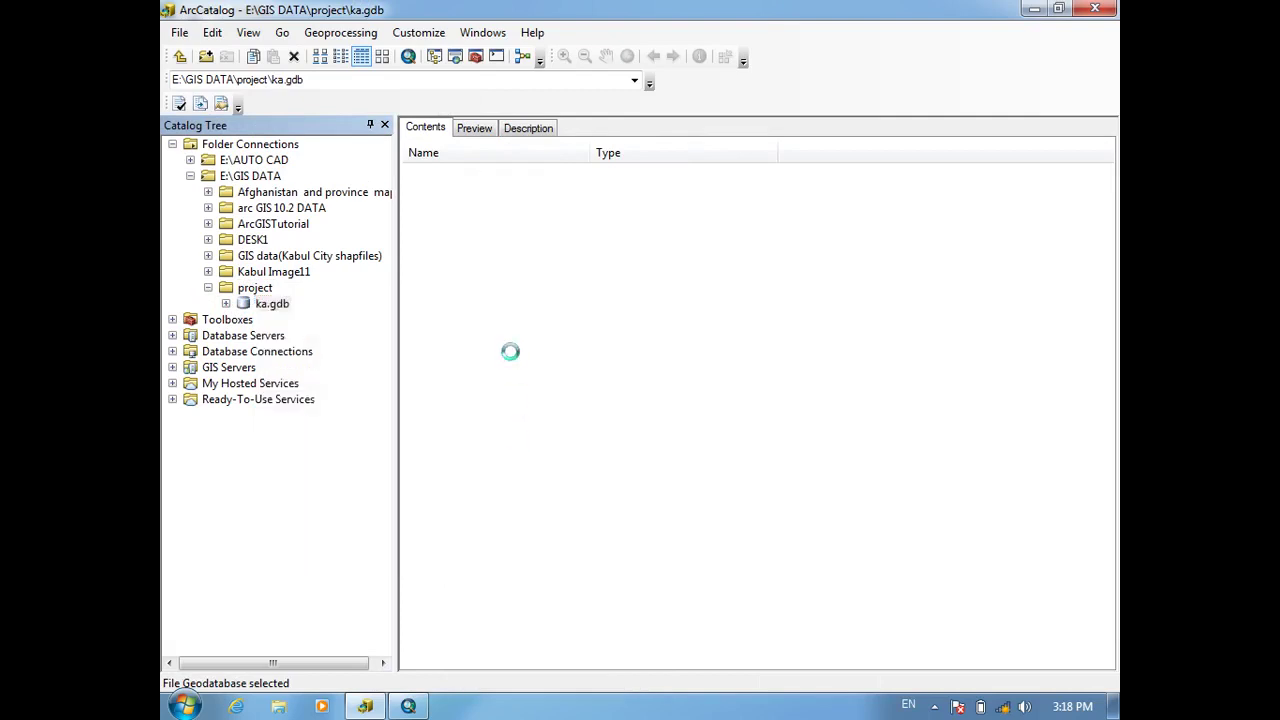
pyautogui.write('pr')
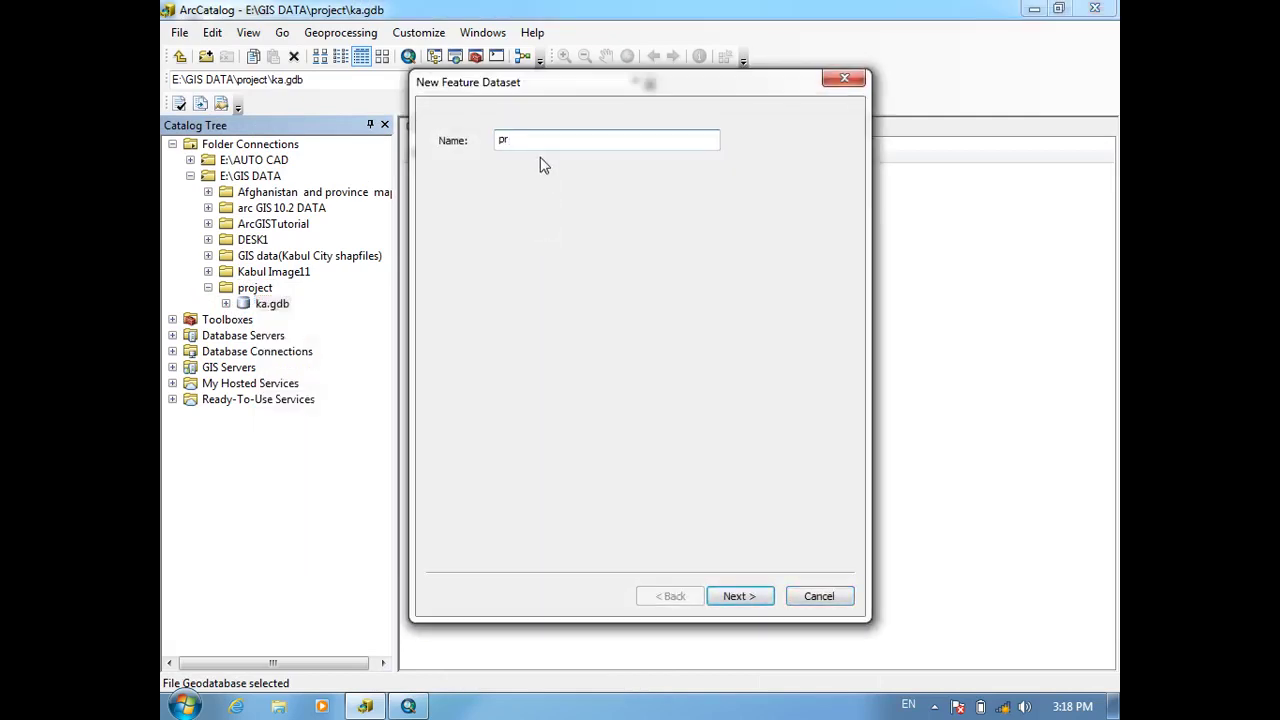
pyautogui.click(738, 597)
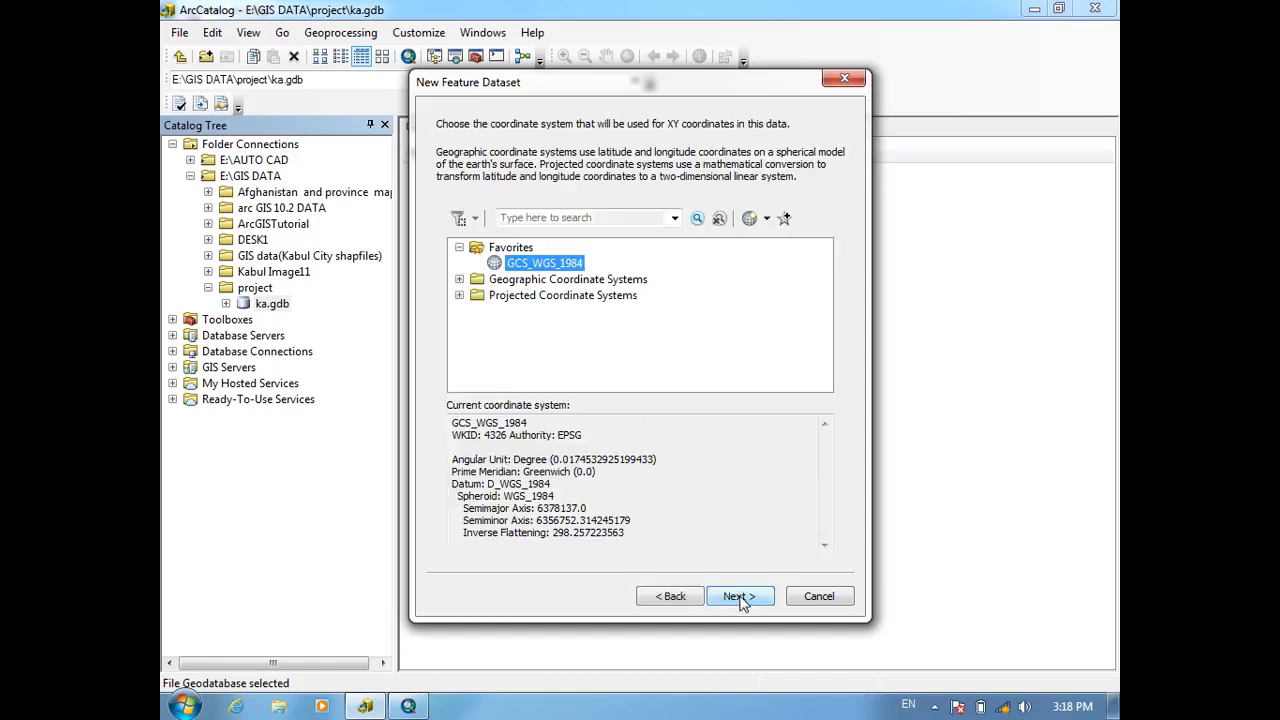
# Step: Clear the current XY coordinate system of the new feature dataset
pyautogui.click(767, 219)
pyautogui.click(767, 219)
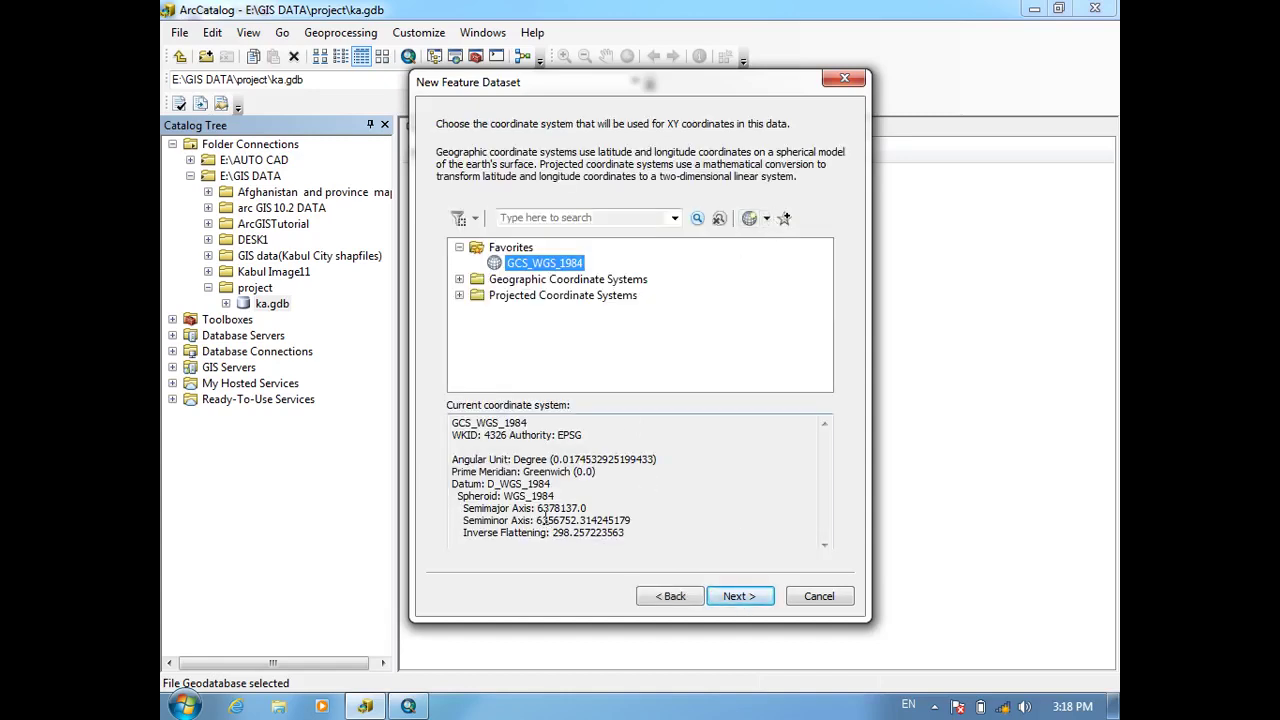
pyautogui.moveTo(631, 545); pyautogui.dragTo(453, 430)
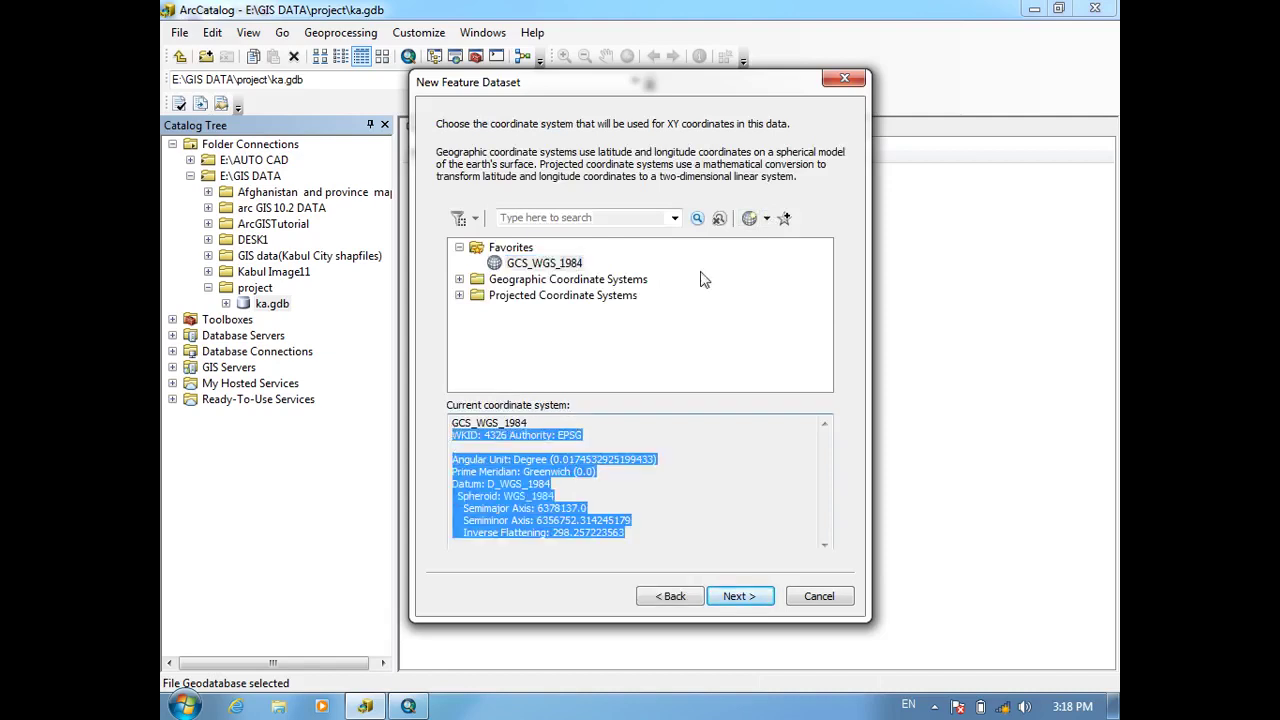
pyautogui.click(767, 219)
pyautogui.click(786, 290)
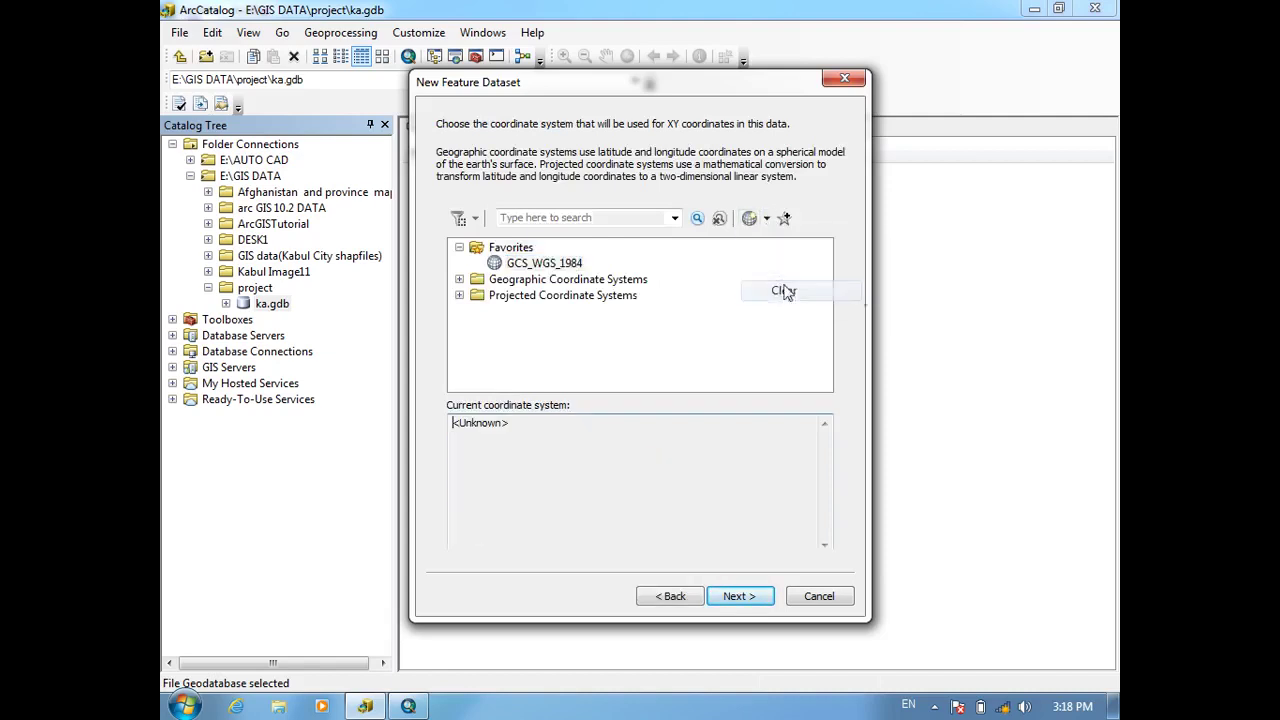
# Step: Import the XY coordinate system for the new feature dataset from kabul_wv2_orthomosaic.sid in the ortho-mosaic folder
pyautogui.click(767, 219)
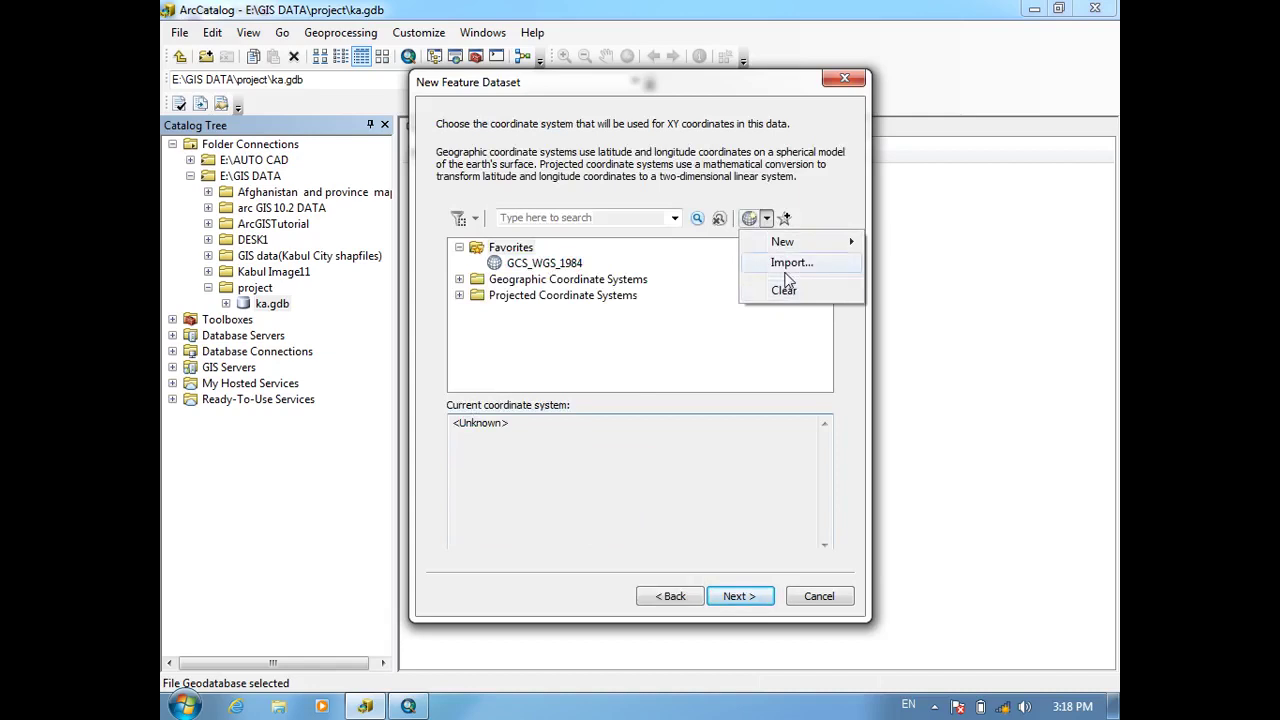
pyautogui.click(790, 264)
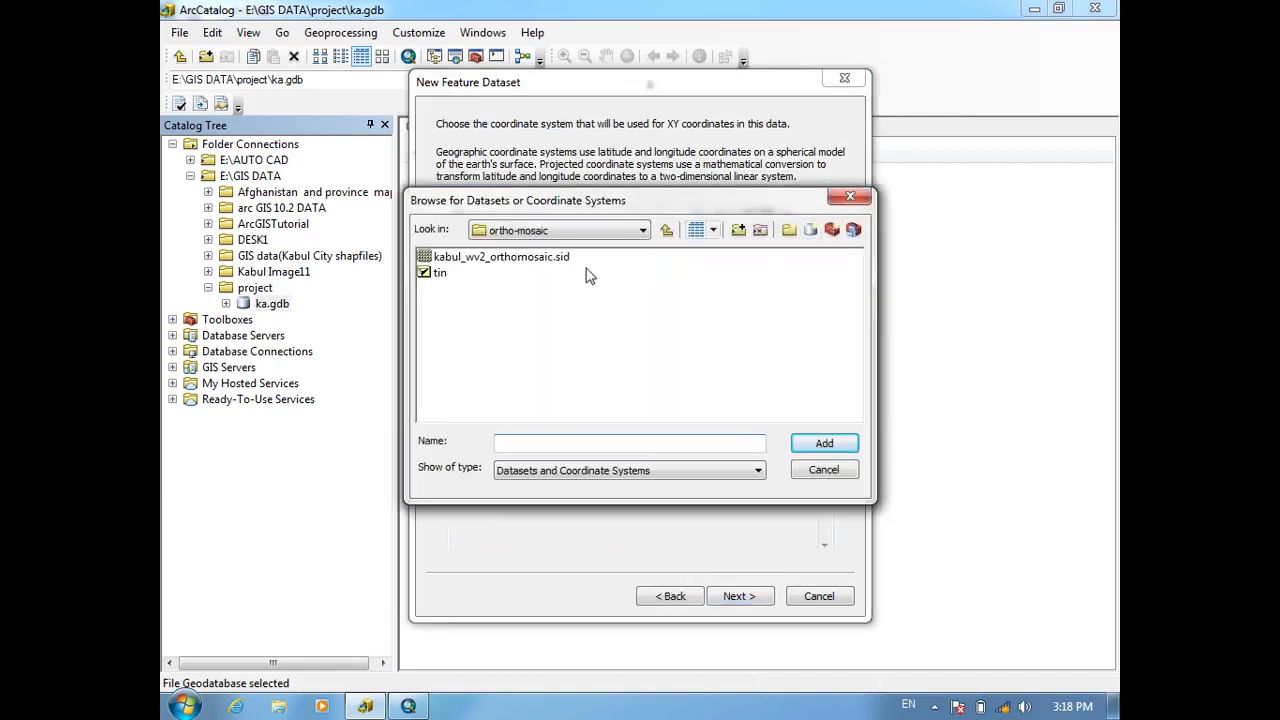
pyautogui.click(531, 263)
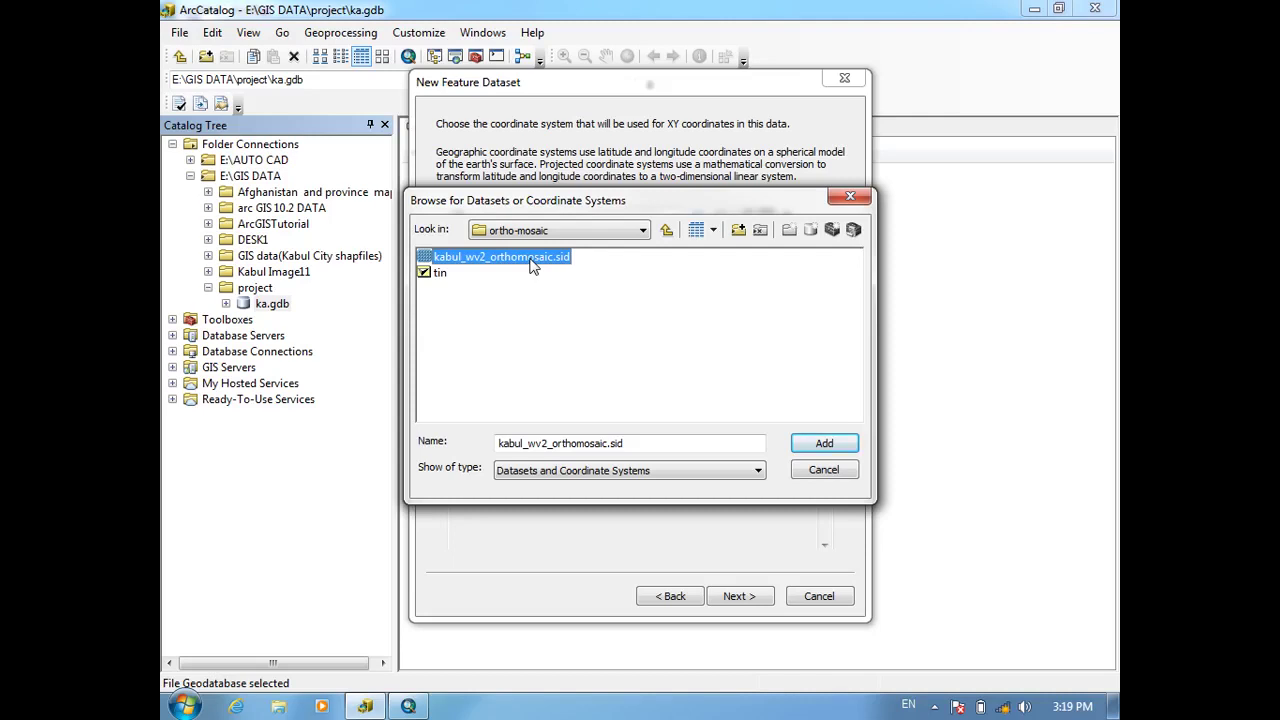
pyautogui.click(818, 450)
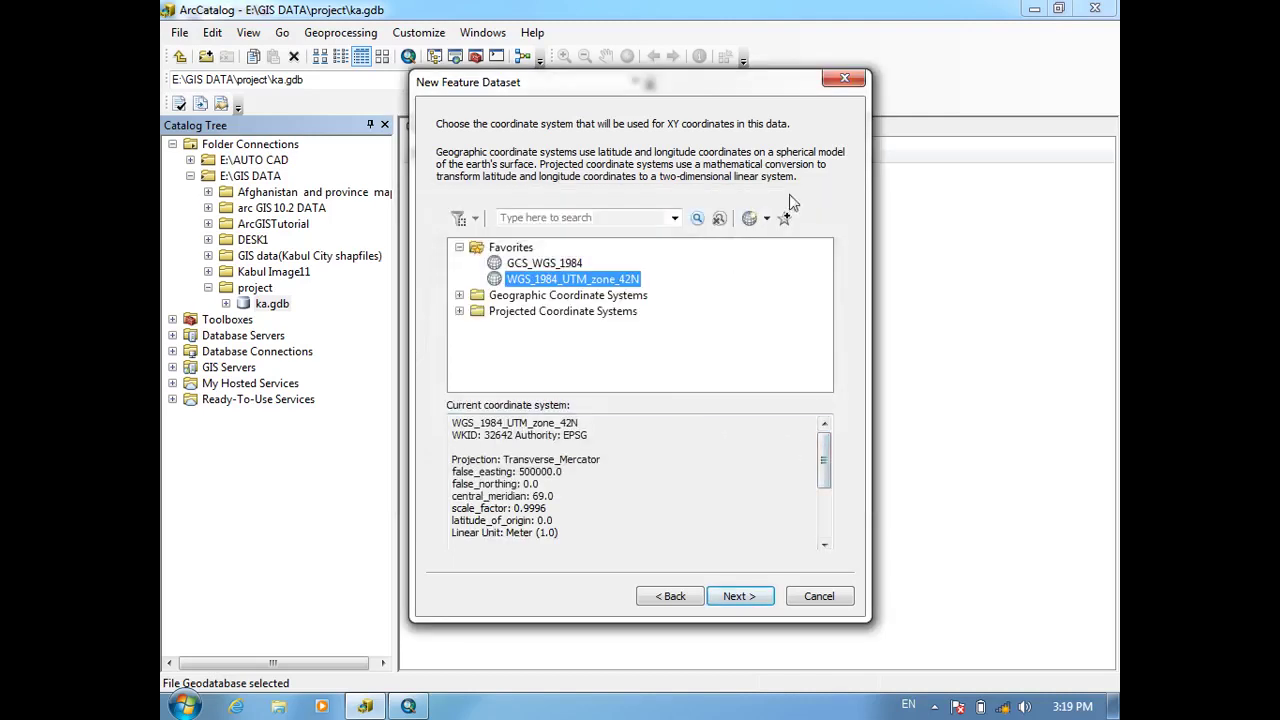
# Step: Finish creating the feature dataset with the imported coordinate system and the default tolerances, resolution and domain extent
pyautogui.click(767, 218)
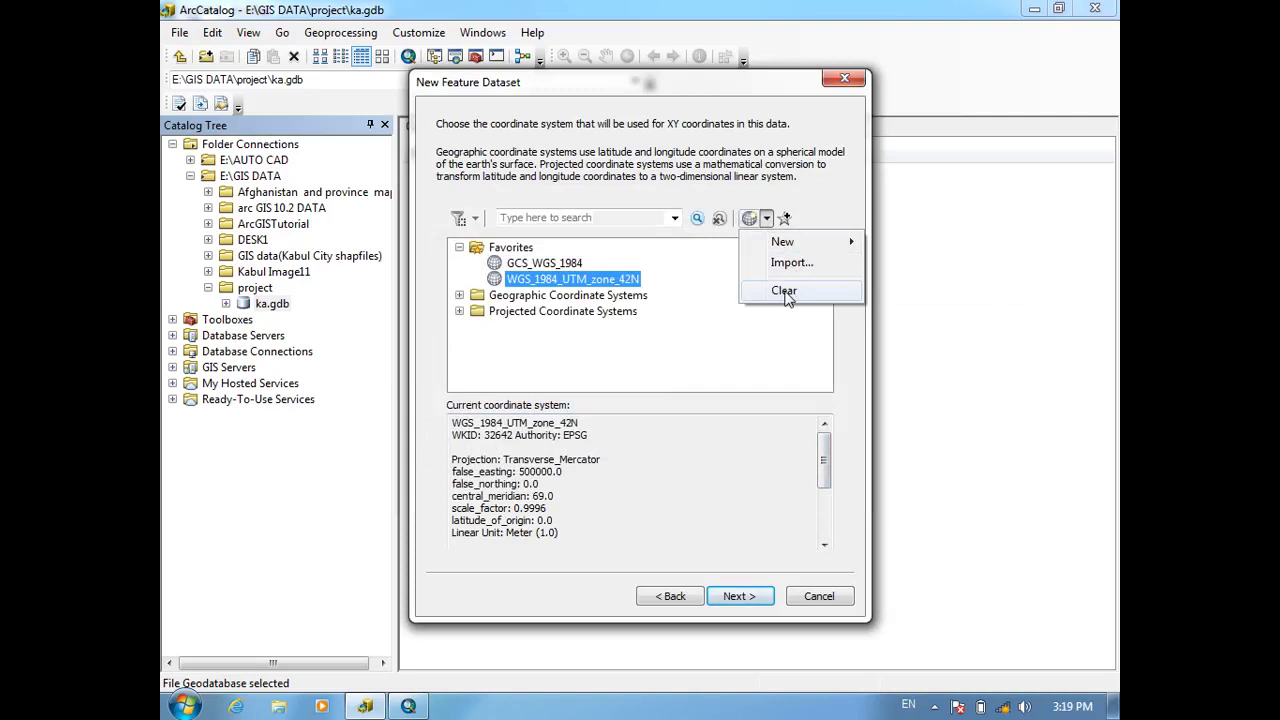
pyautogui.click(704, 422)
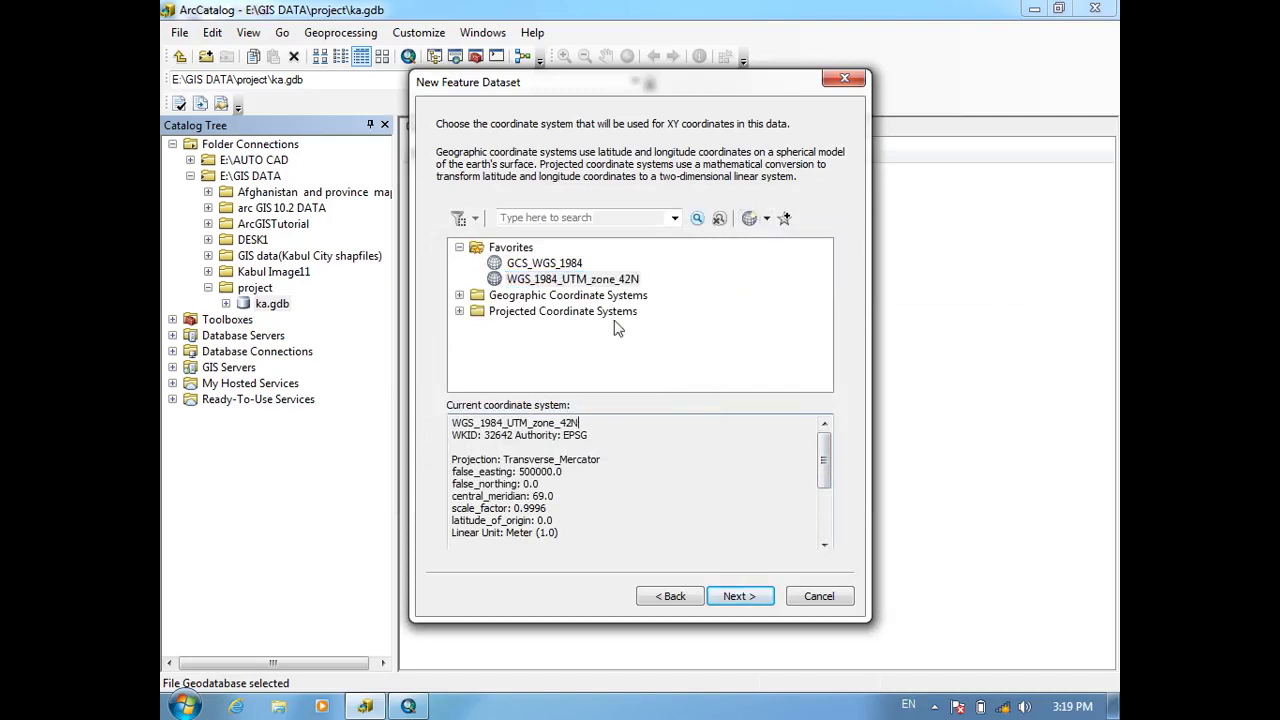
pyautogui.click(746, 596)
pyautogui.click(748, 598)
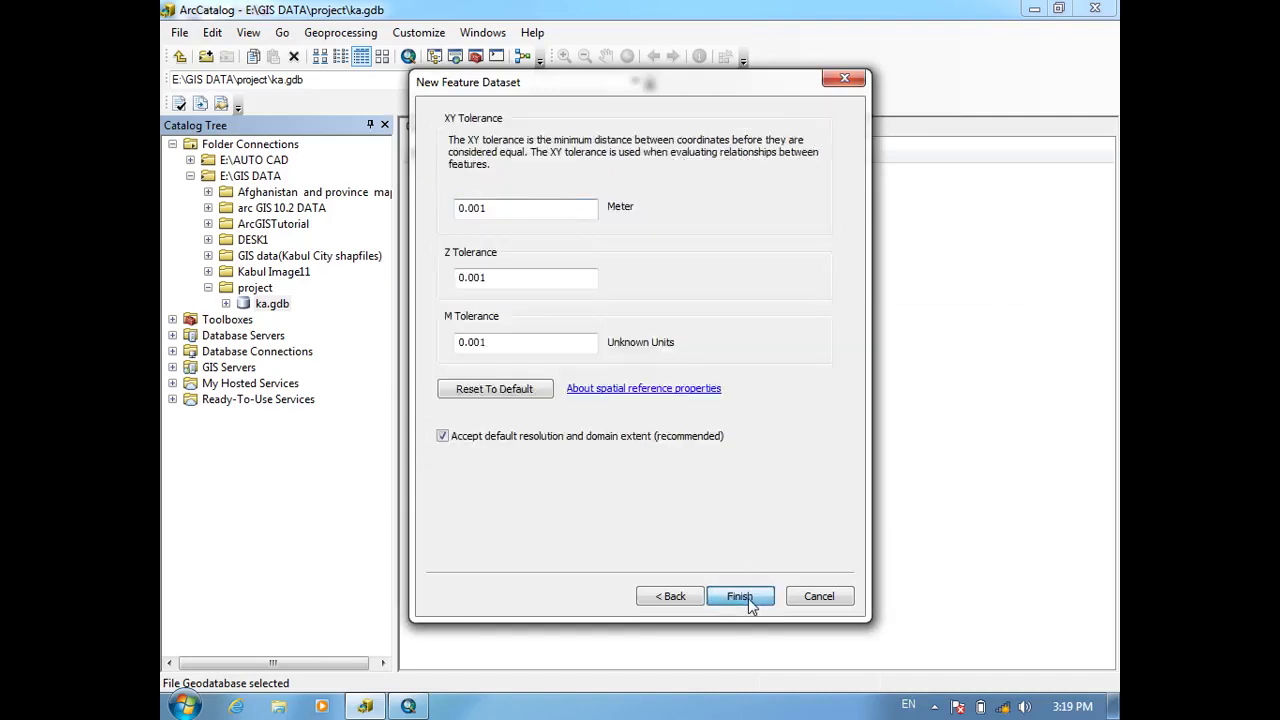
pyautogui.click(748, 598)
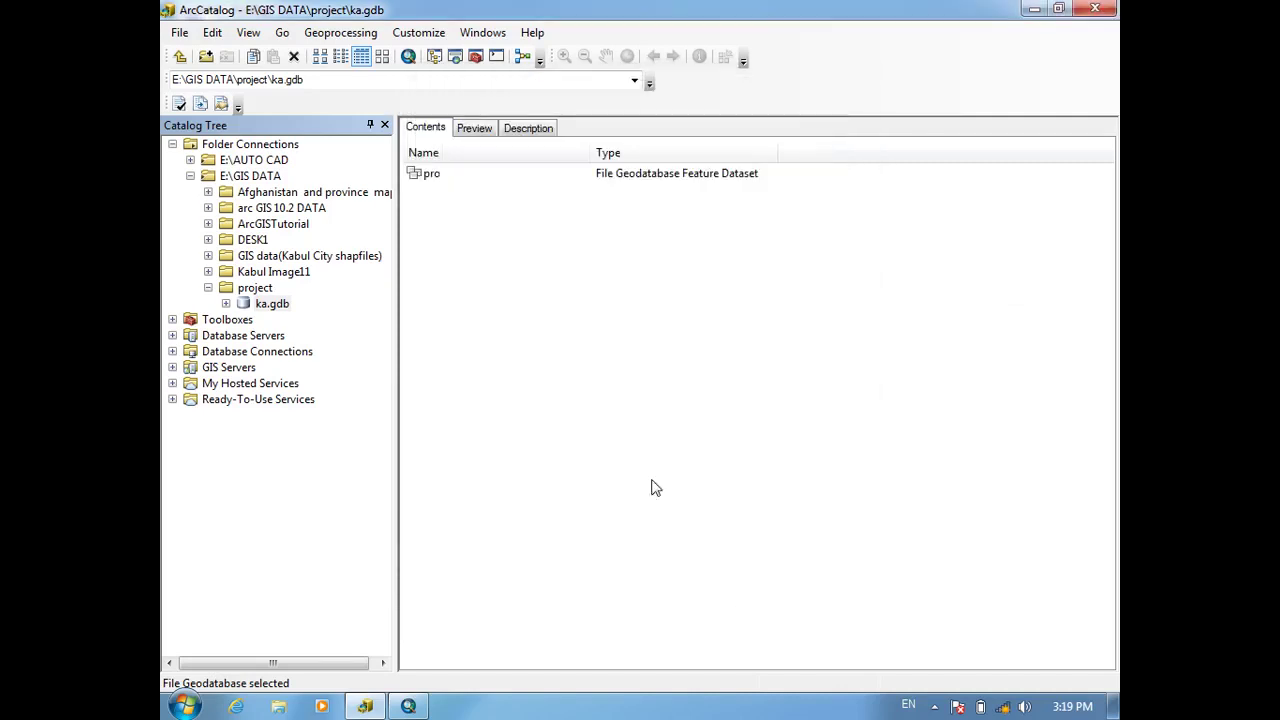
# Step: Start a new line feature class named river in the pro feature dataset, using the default storage configuration
pyautogui.doubleClick(421, 178)
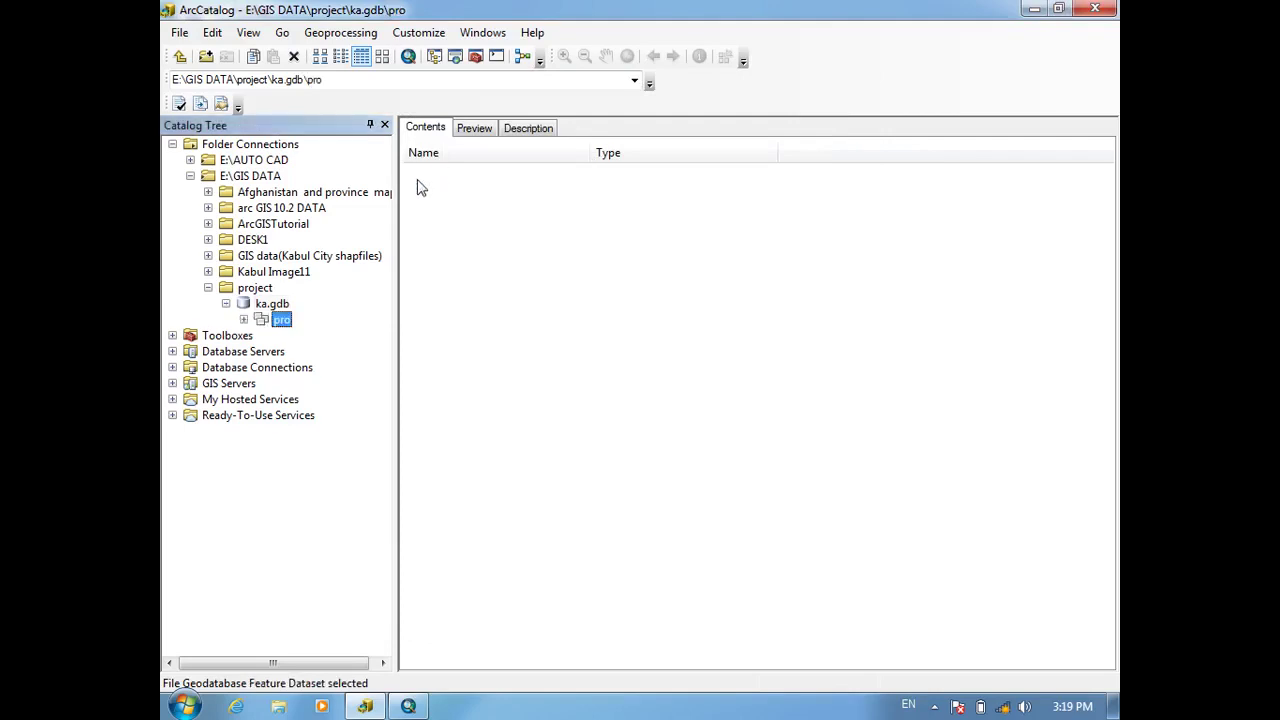
pyautogui.rightClick(283, 320)
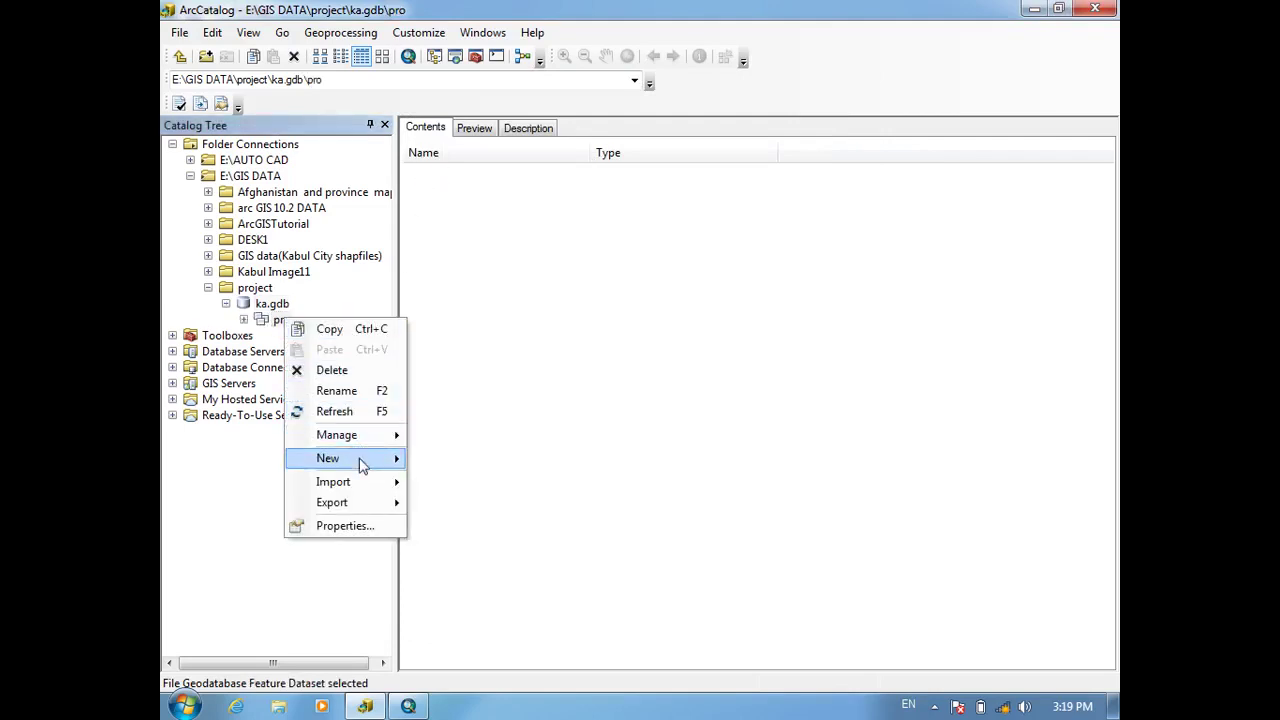
pyautogui.click(446, 460)
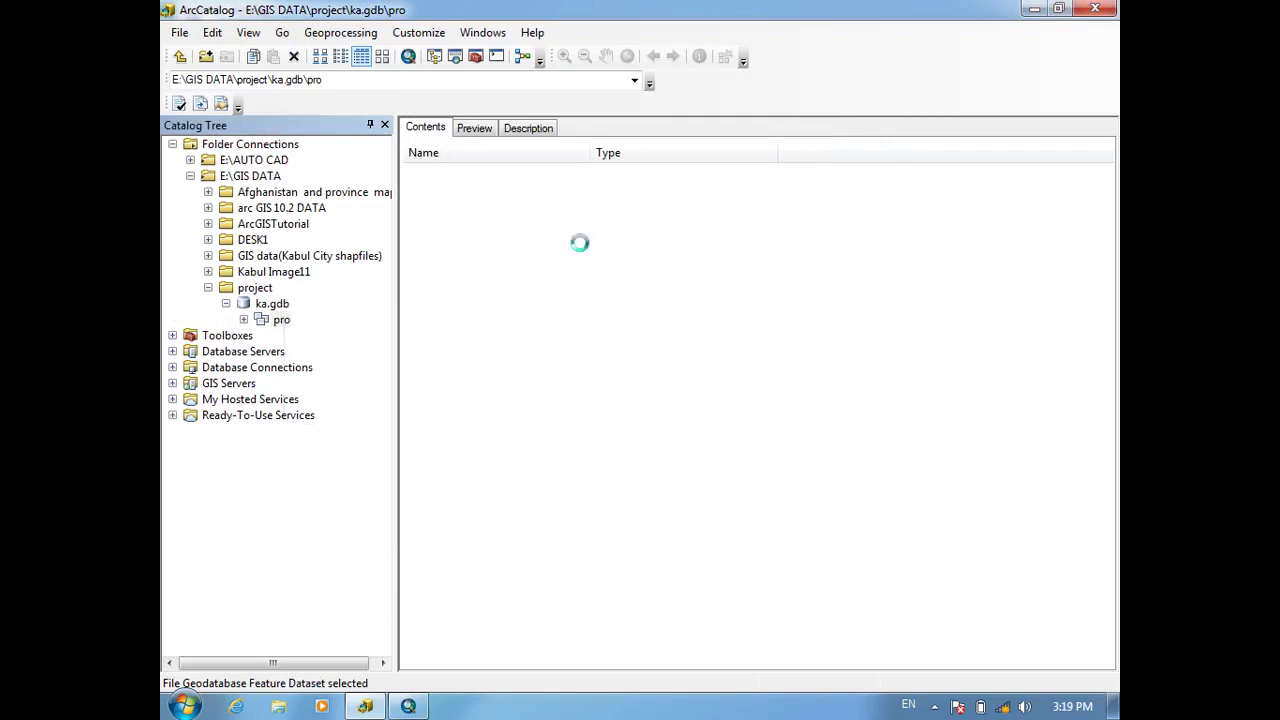
pyautogui.write('n')
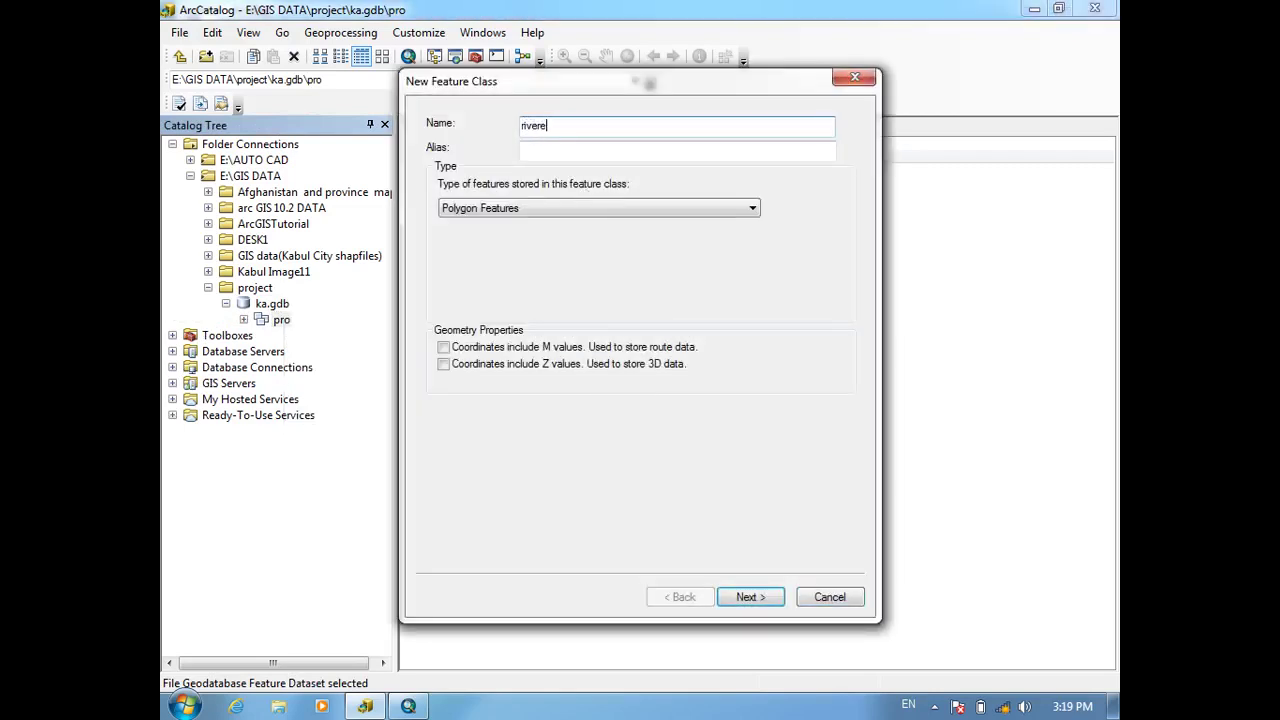
pyautogui.press('BackSpace')
pyautogui.click(545, 210)
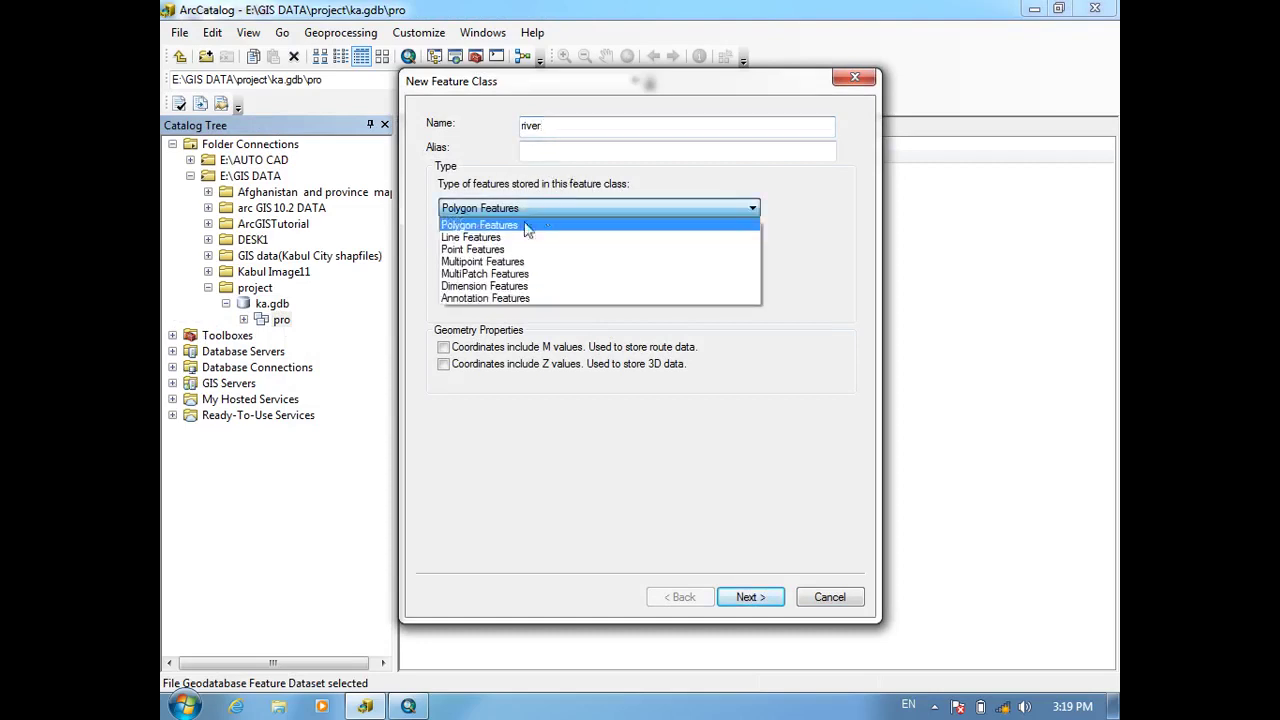
pyautogui.click(476, 237)
pyautogui.click(748, 594)
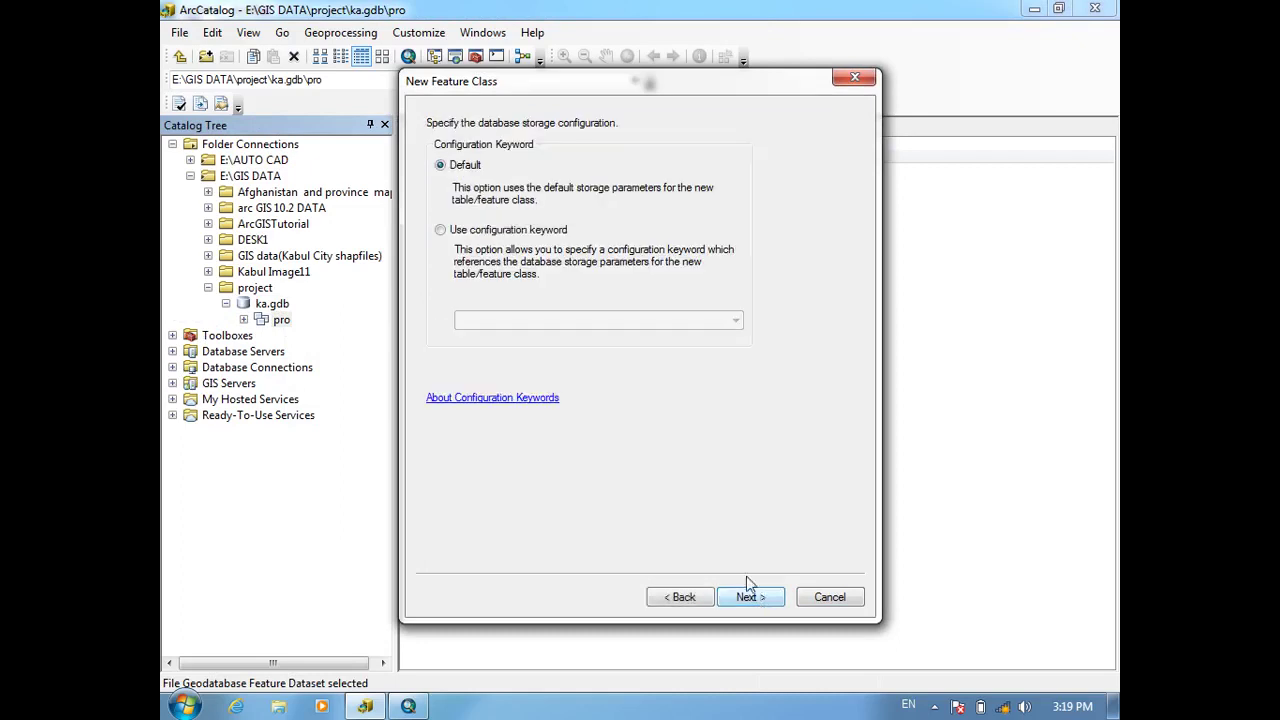
pyautogui.click(750, 597)
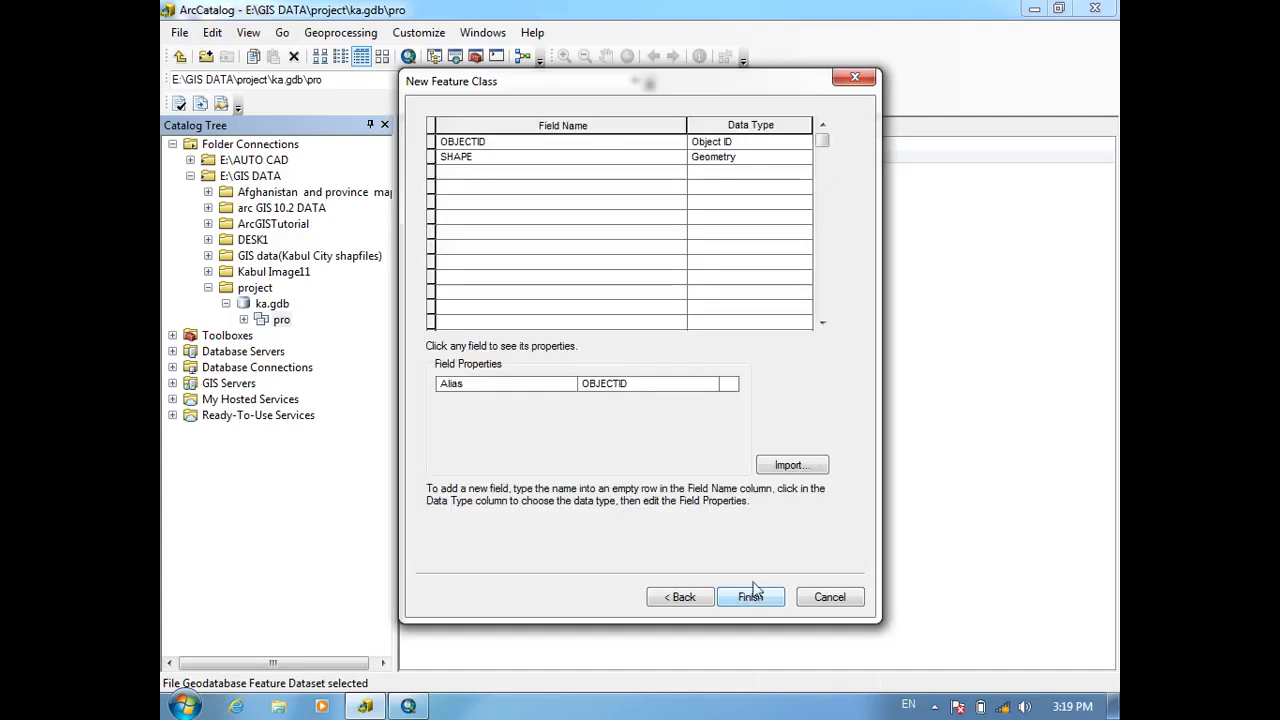
# Step: Add a field called name with the Text data type to the river feature class
pyautogui.click(466, 173)
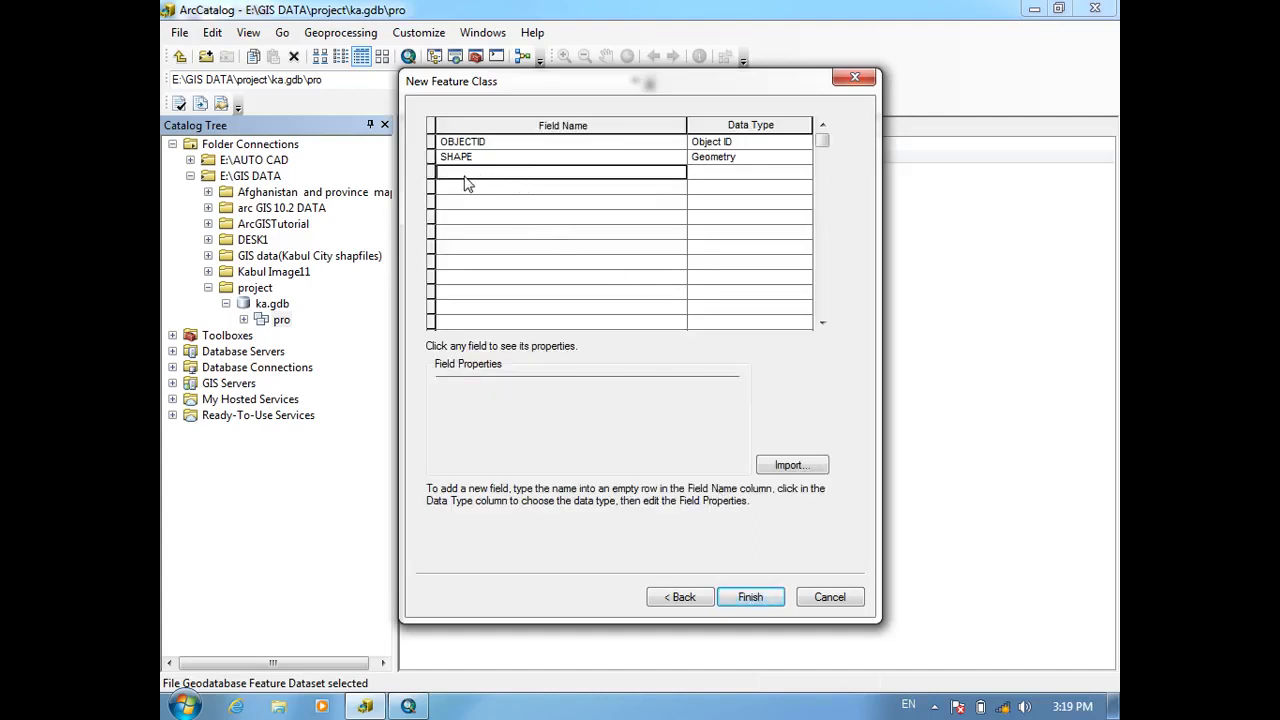
pyautogui.write('name')
pyautogui.click(770, 174)
pyautogui.click(770, 174)
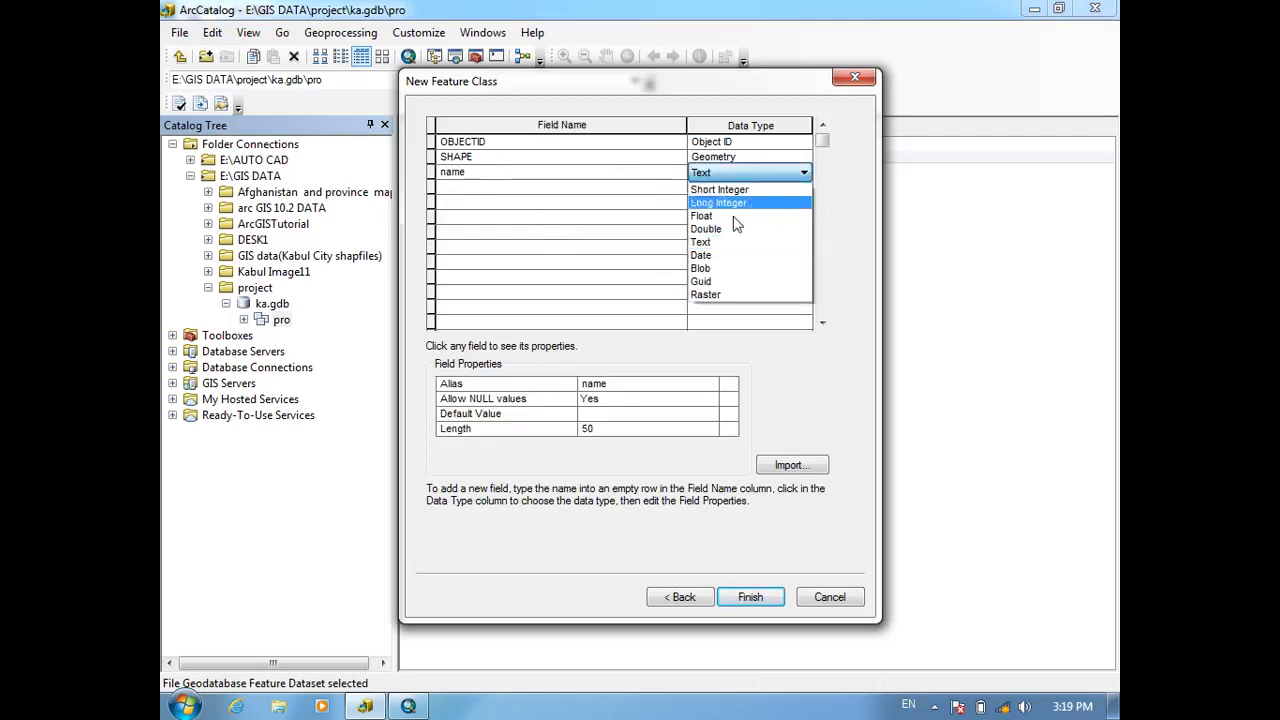
pyautogui.click(716, 244)
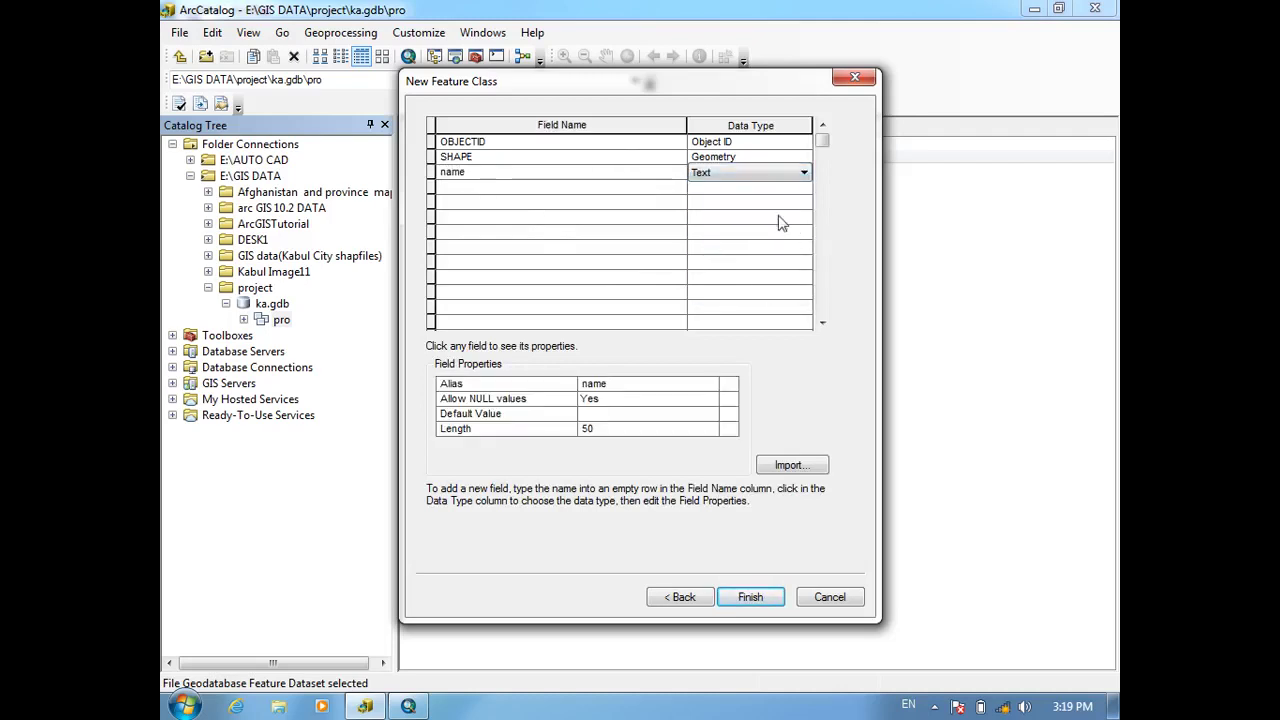
# Step: Add a field called location with the Text data type to the river feature class
pyautogui.click(476, 188)
pyautogui.write('locat')
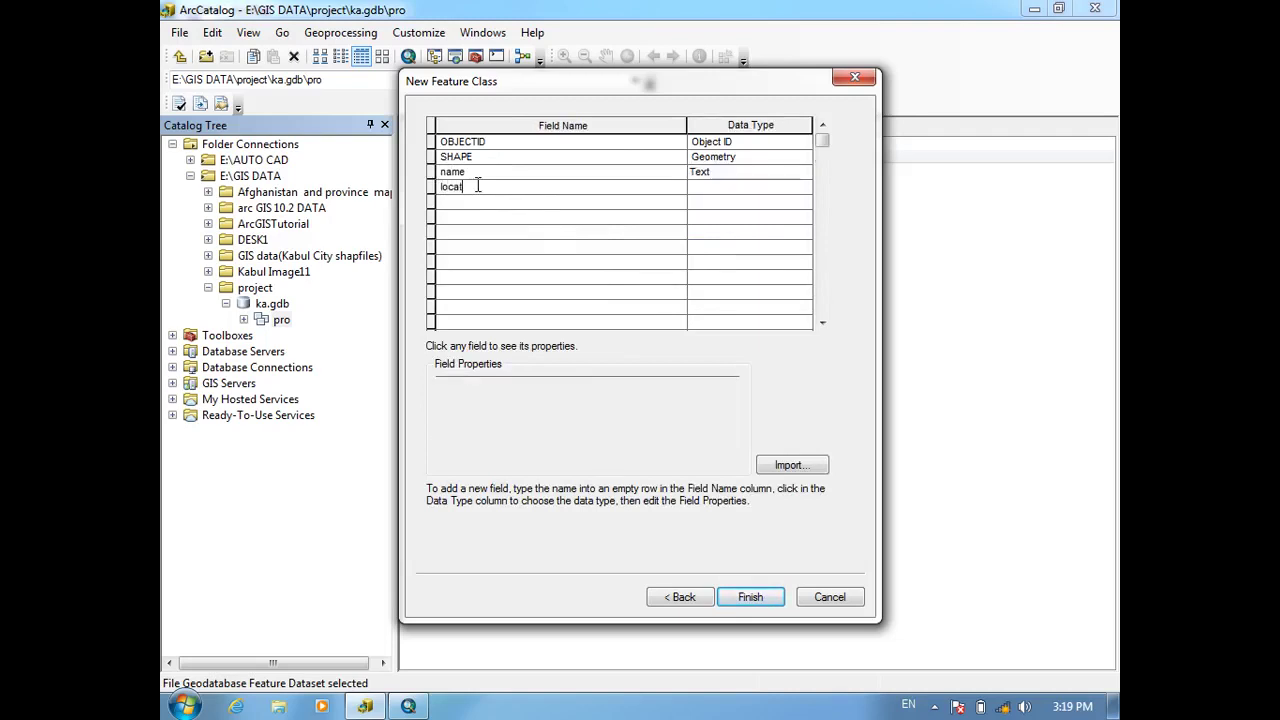
pyautogui.write('ion')
pyautogui.click(700, 188)
pyautogui.click(706, 261)
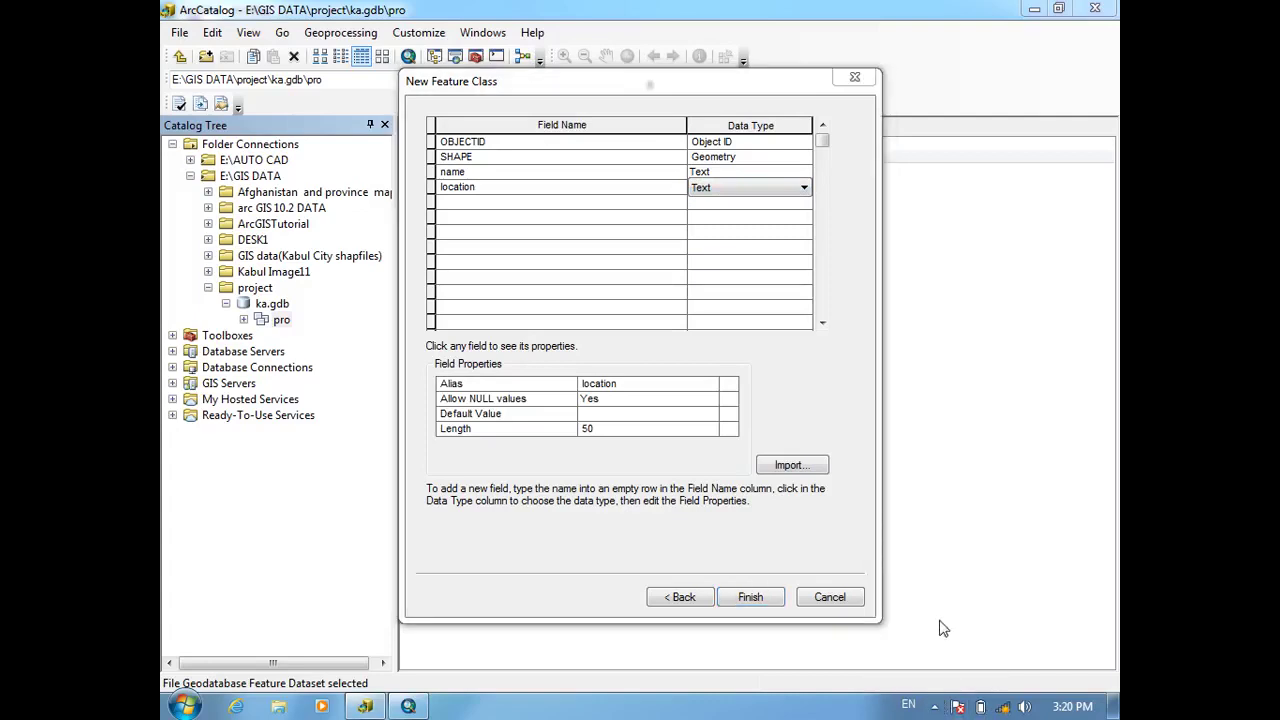
pyautogui.click(934, 706)
pyautogui.click(903, 614)
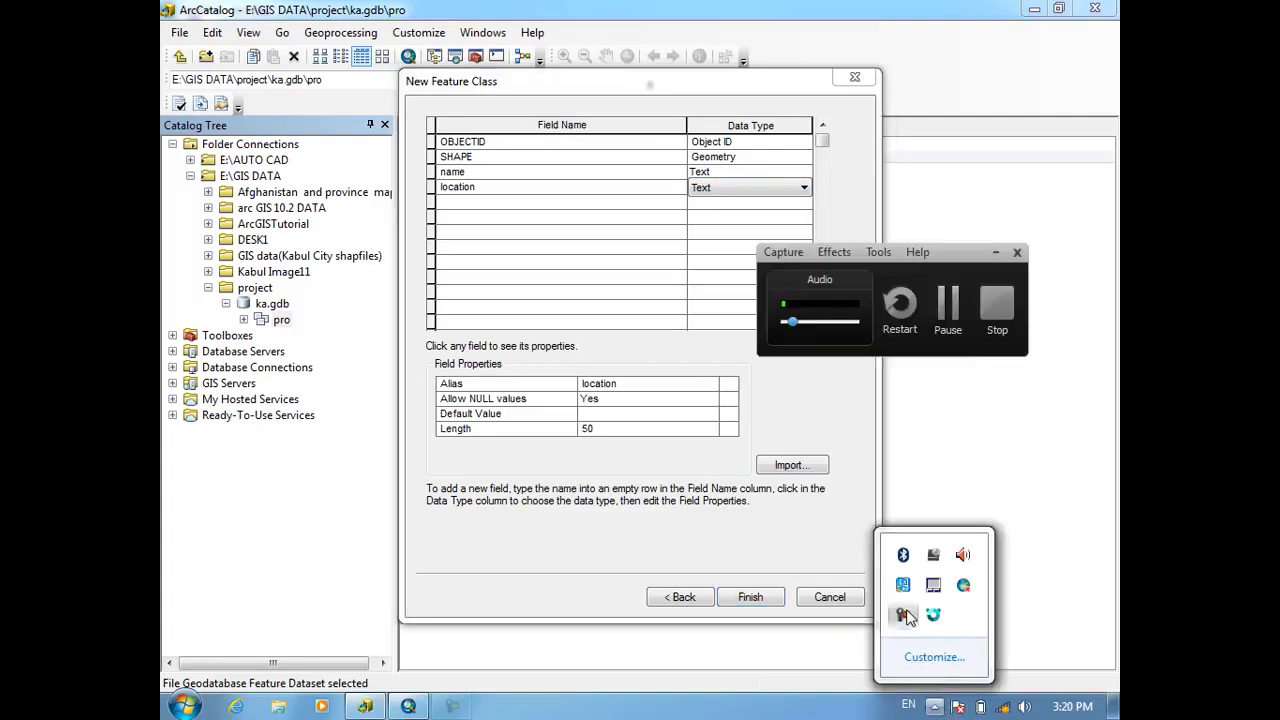
pyautogui.click(948, 315)
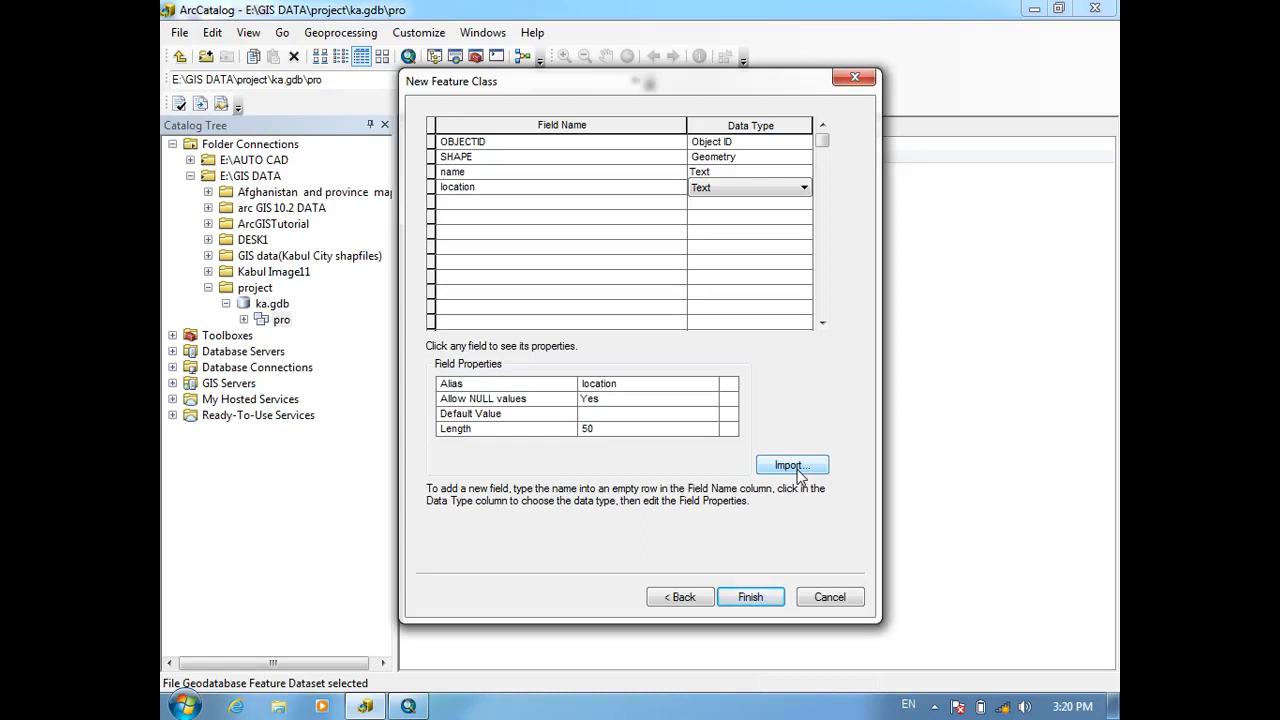
# Step: Finish the river feature class and start a polygon feature class named area in pro with the default storage configuration
pyautogui.click(745, 600)
pyautogui.rightClick(463, 258)
pyautogui.moveTo(519, 399)
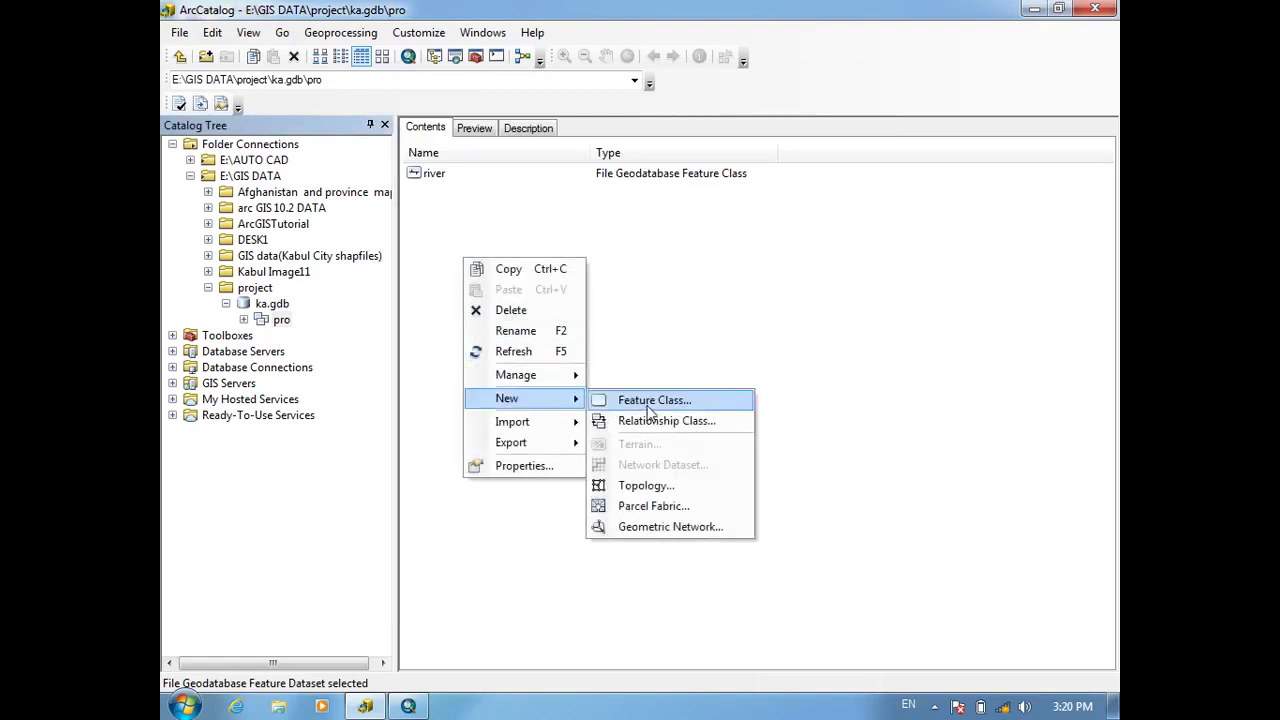
pyautogui.click(649, 405)
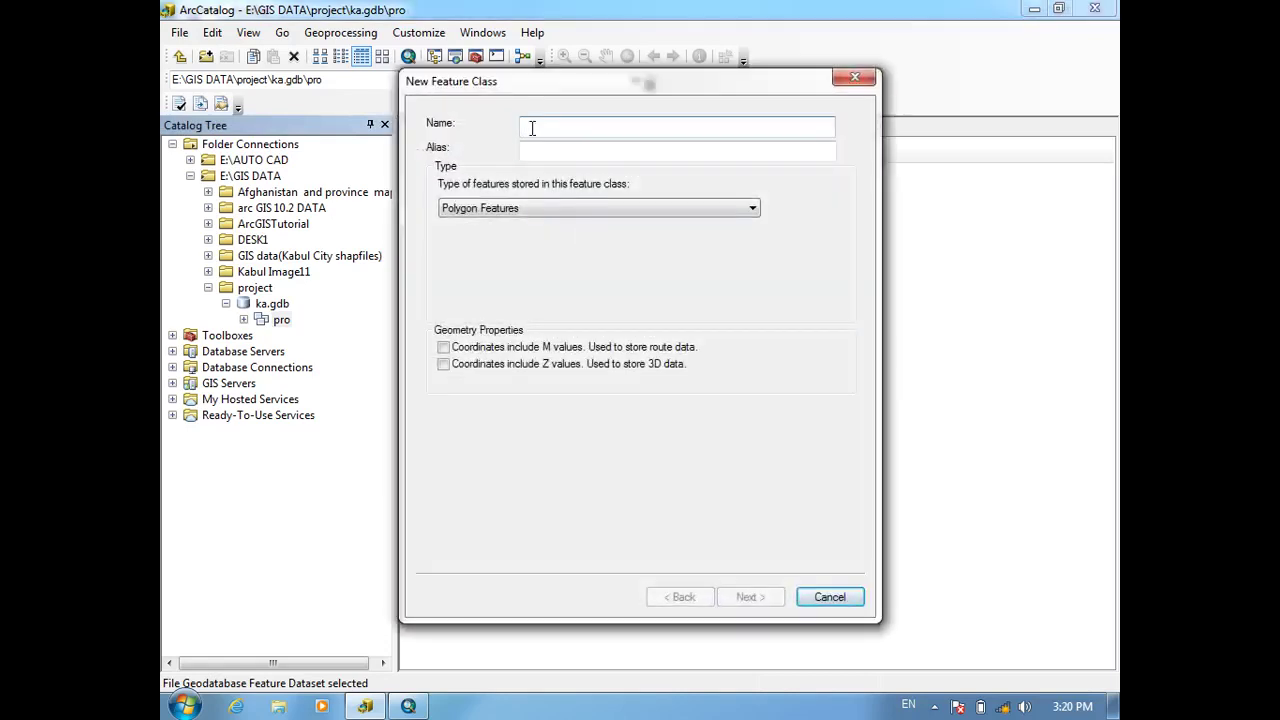
pyautogui.write('area')
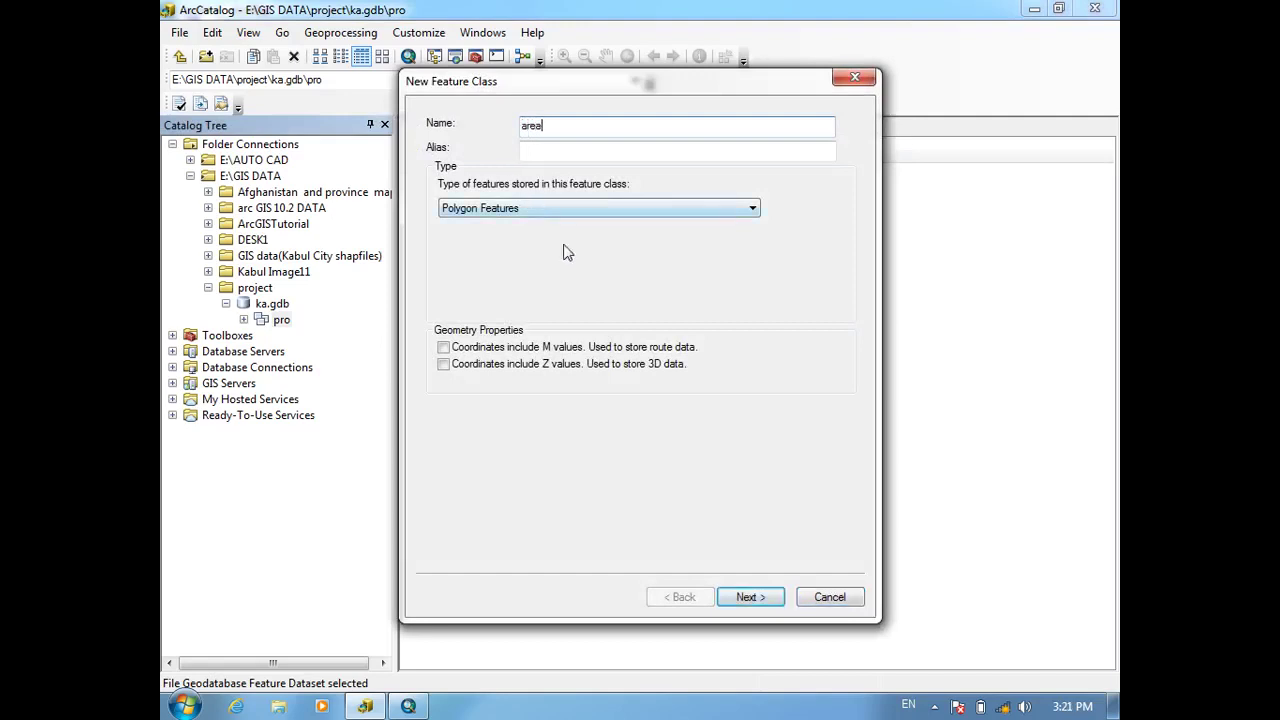
pyautogui.click(757, 603)
pyautogui.click(752, 603)
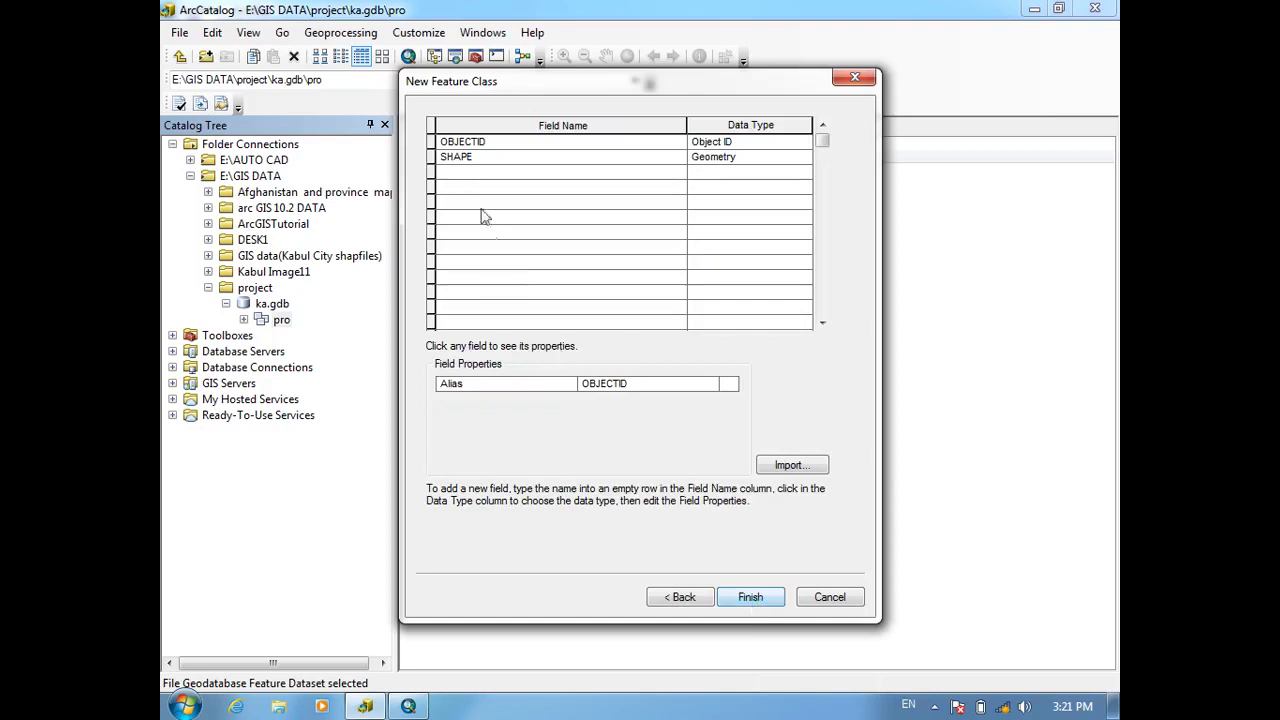
# Step: Add a Text field called name to the area feature class and finish creating the class
pyautogui.click(468, 175)
pyautogui.write('anmm')
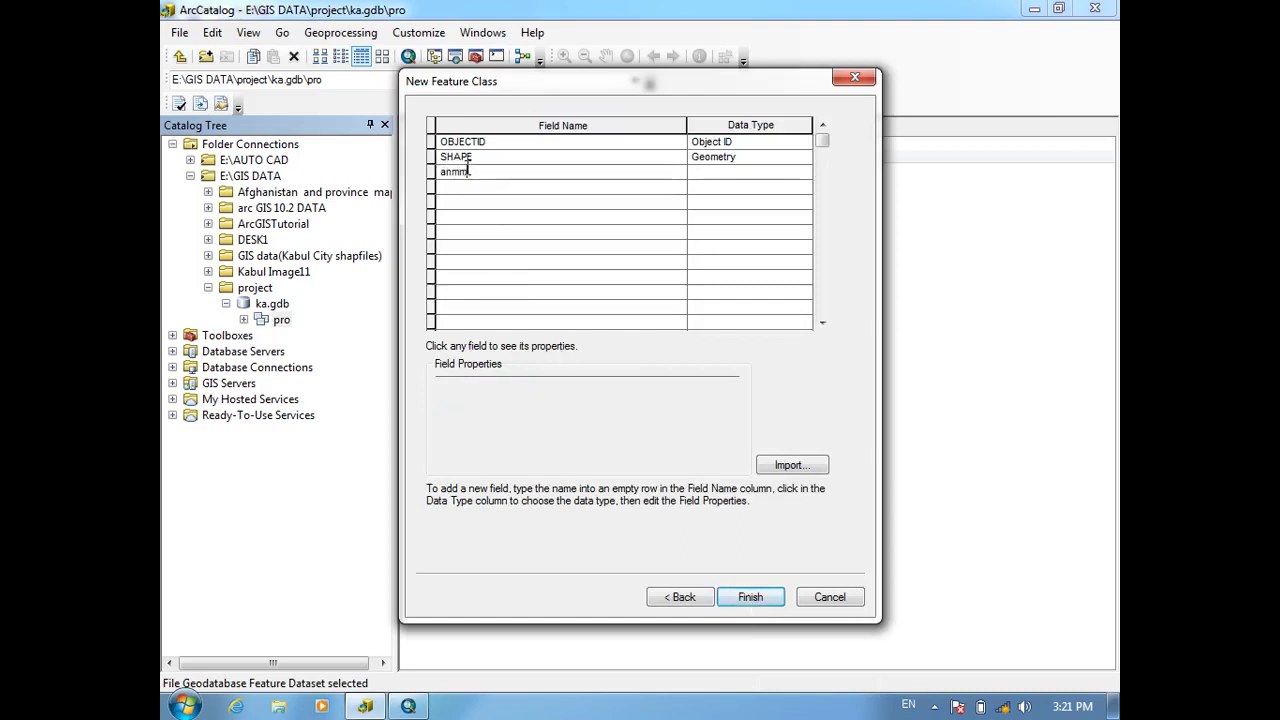
pyautogui.press('BackSpace')
pyautogui.press('BackSpace')
pyautogui.write('name')
pyautogui.click(722, 173)
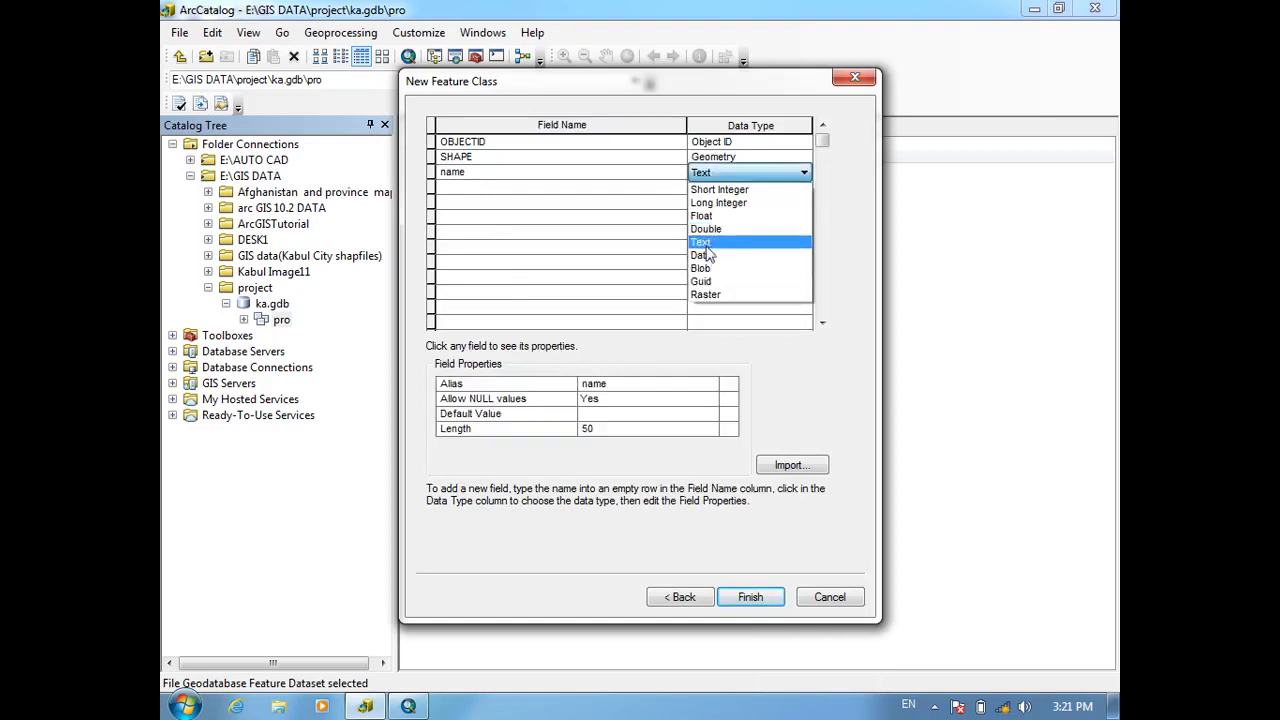
pyautogui.click(708, 243)
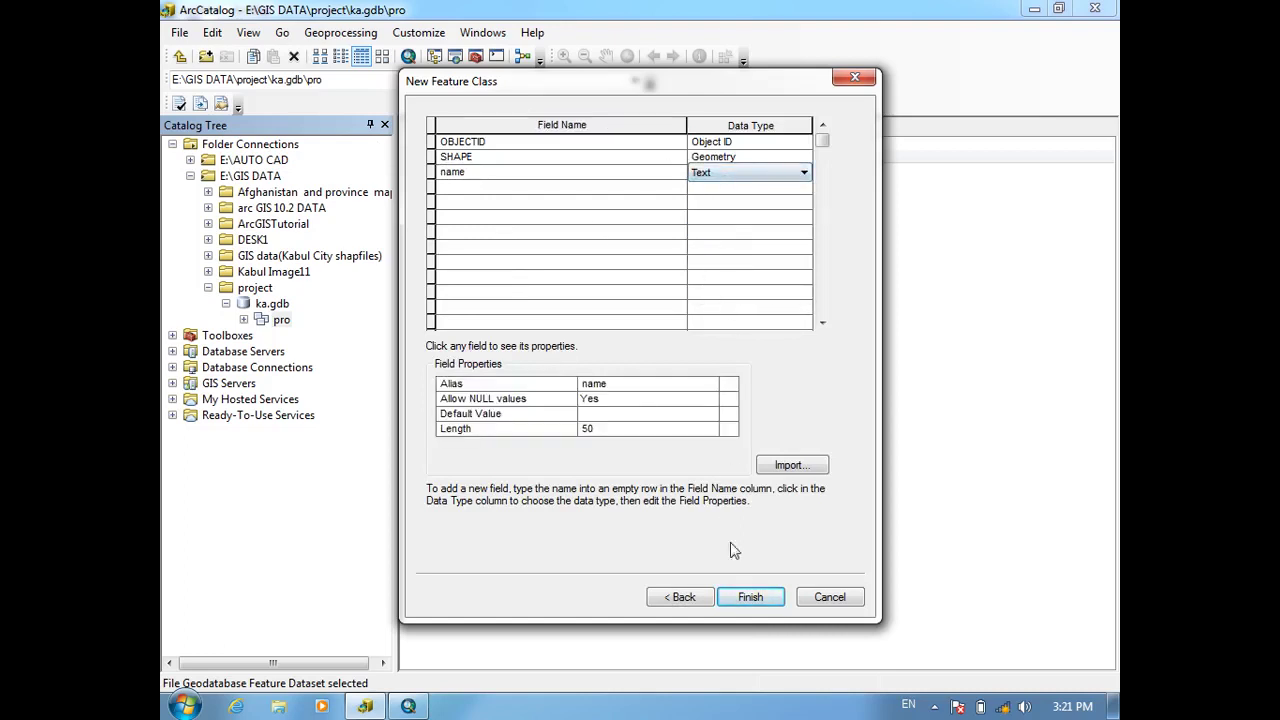
pyautogui.click(750, 597)
# Step: Create a point feature class named mosque in pro with the default storage configuration and no additional fields
pyautogui.rightClick(522, 310)
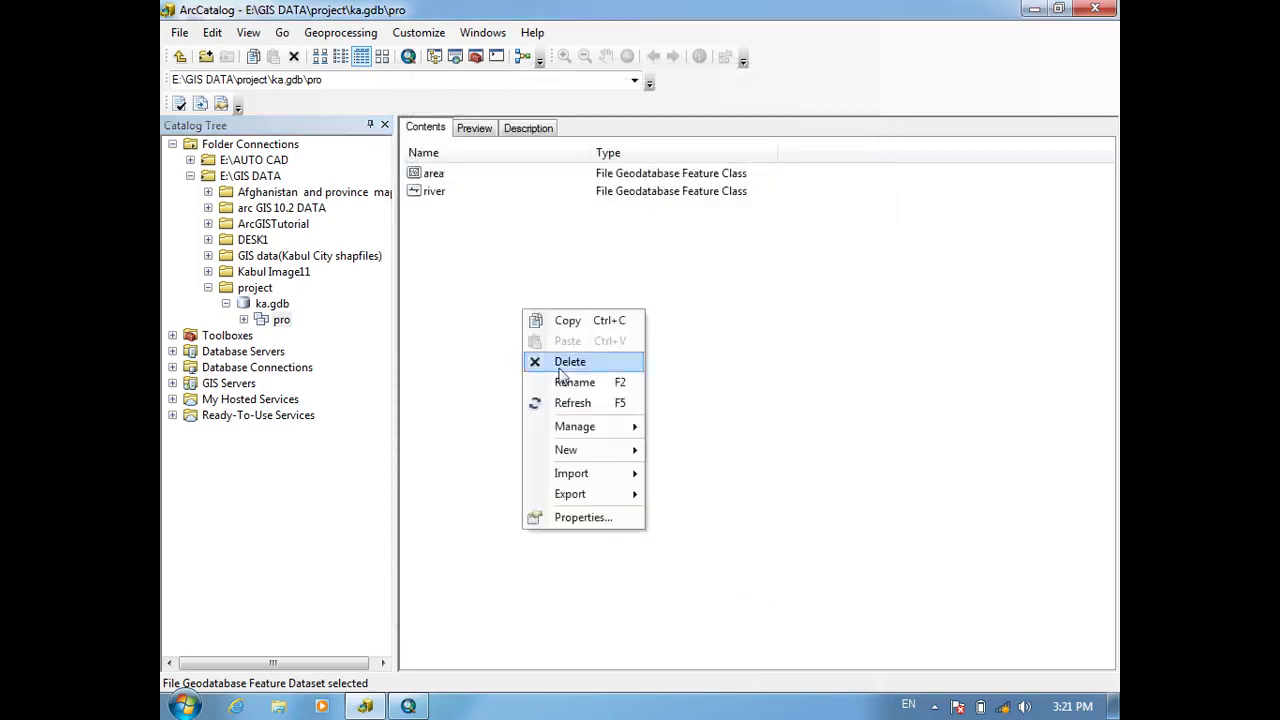
pyautogui.moveTo(566, 450)
pyautogui.click(670, 452)
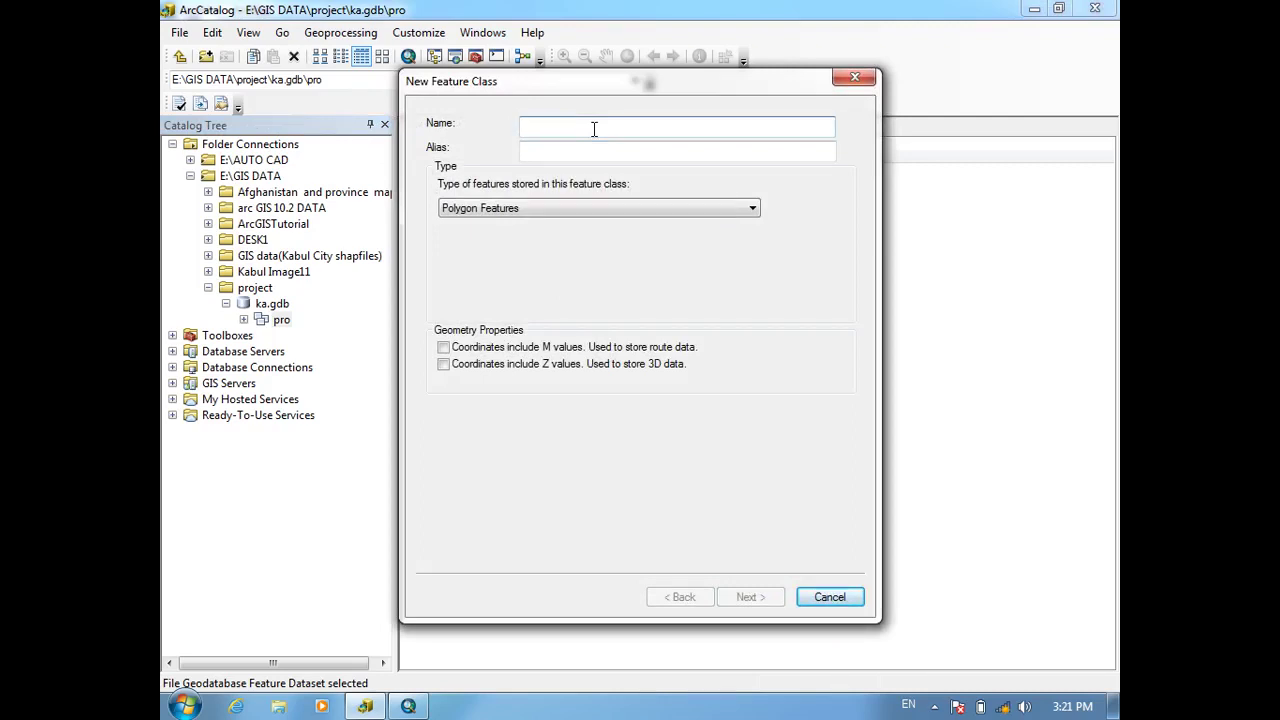
pyautogui.write('mos')
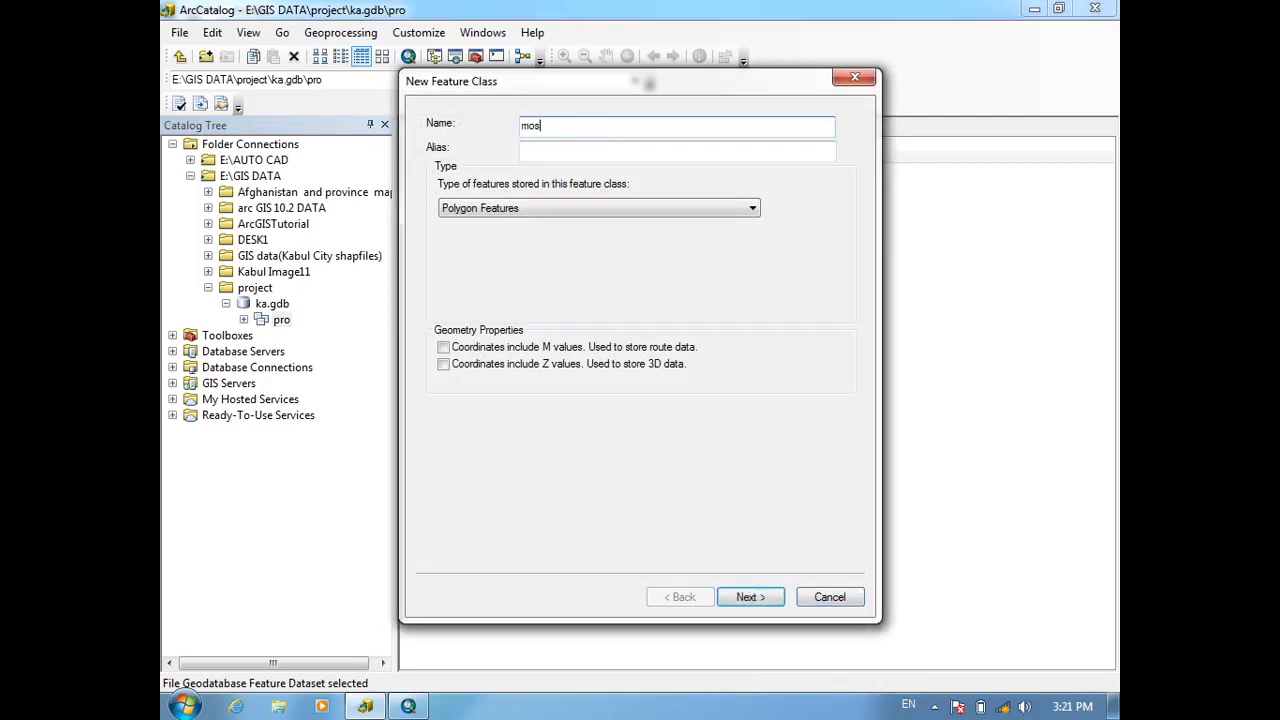
pyautogui.write('que')
pyautogui.click(564, 205)
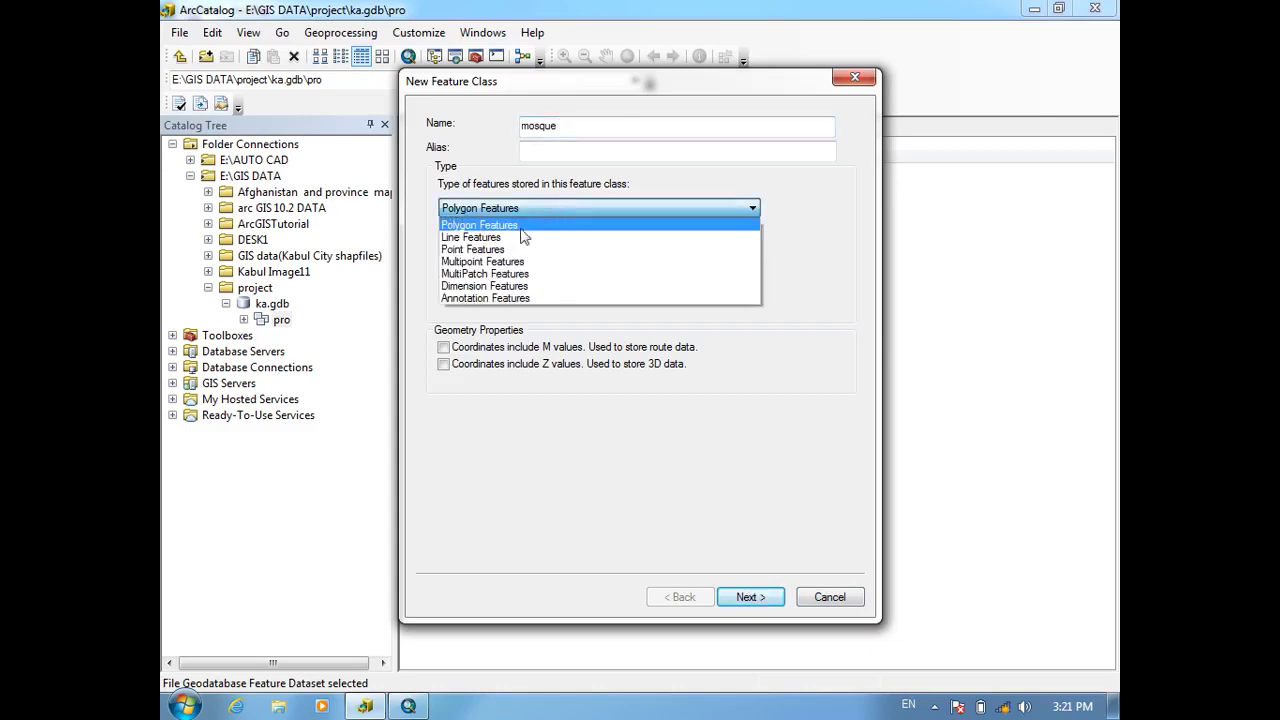
pyautogui.click(465, 250)
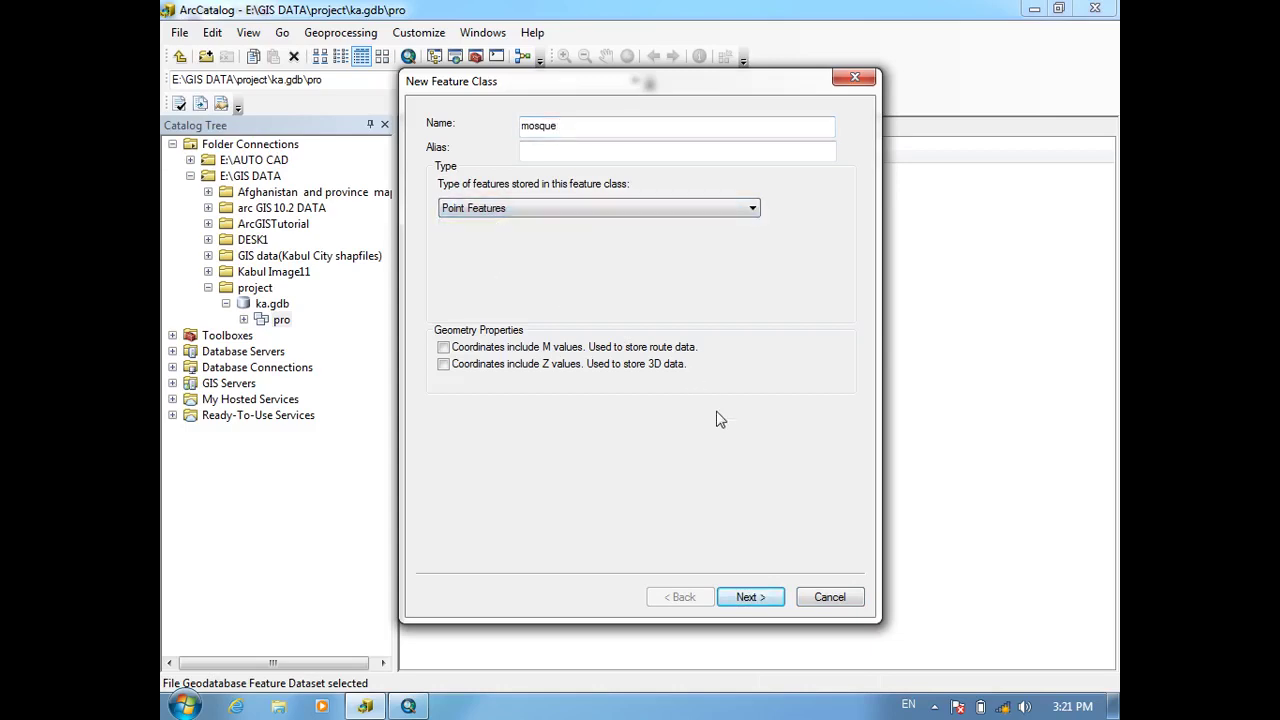
pyautogui.click(745, 600)
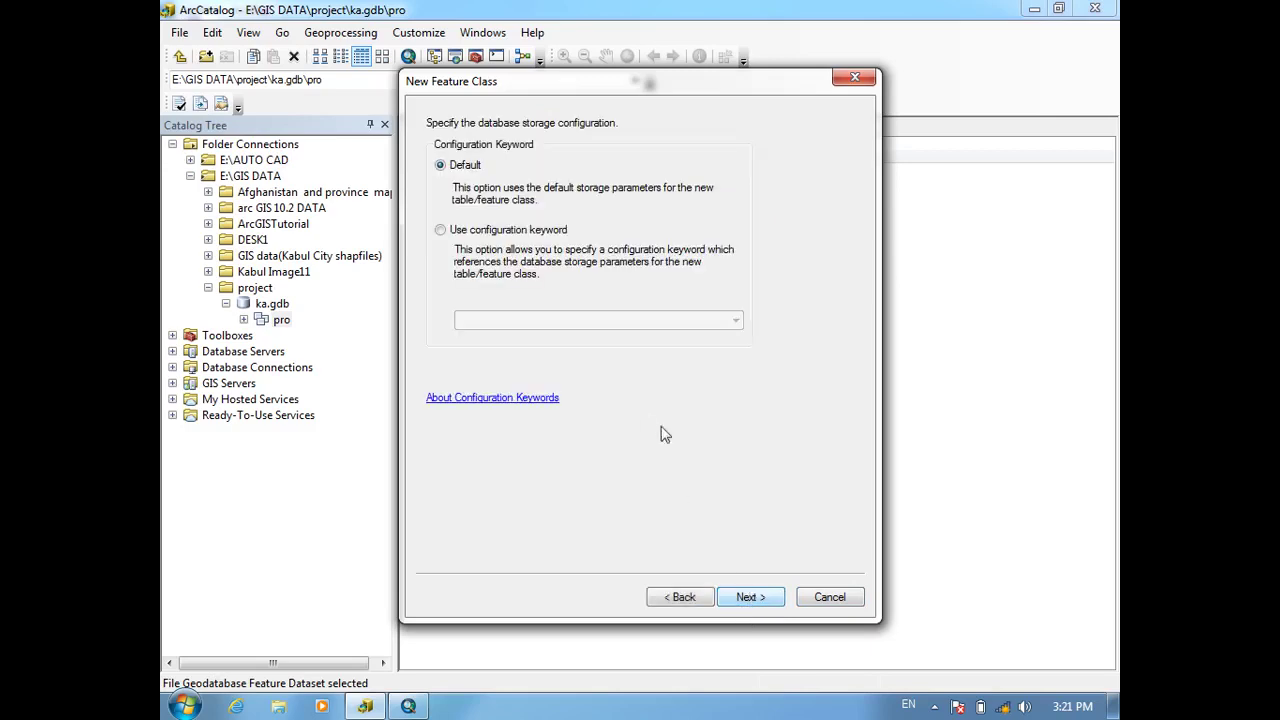
pyautogui.click(758, 600)
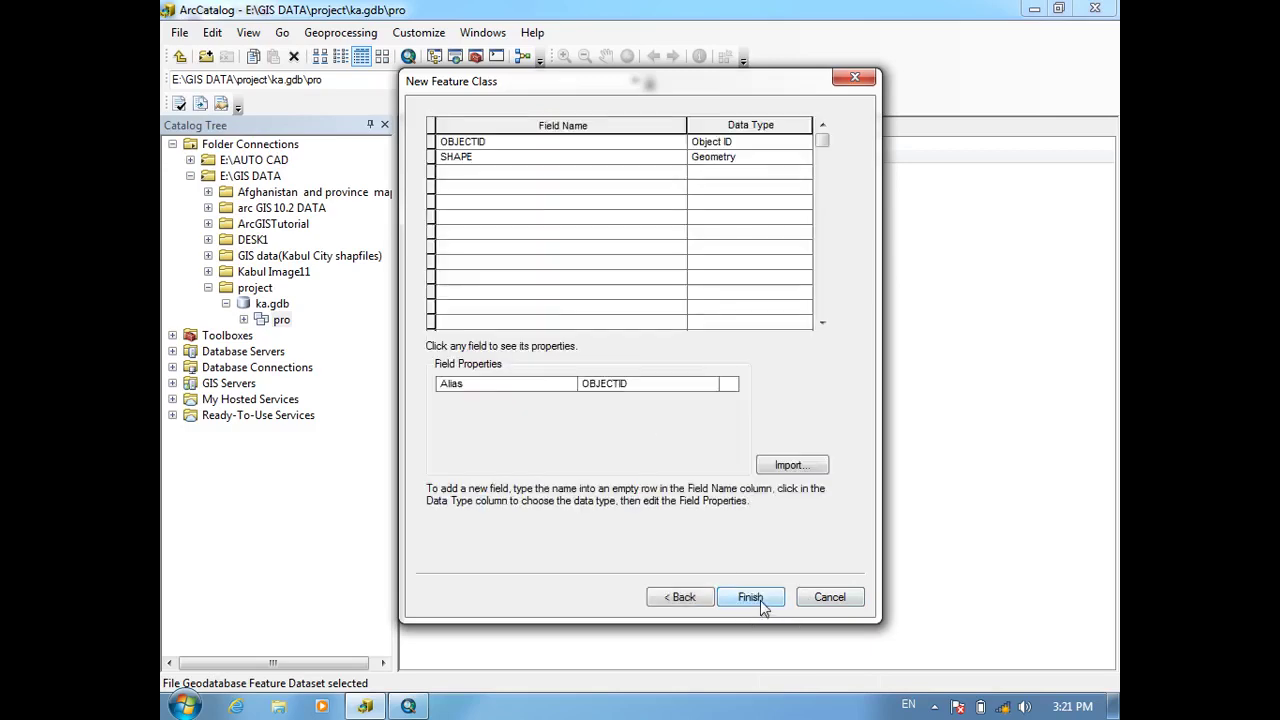
pyautogui.click(452, 172)
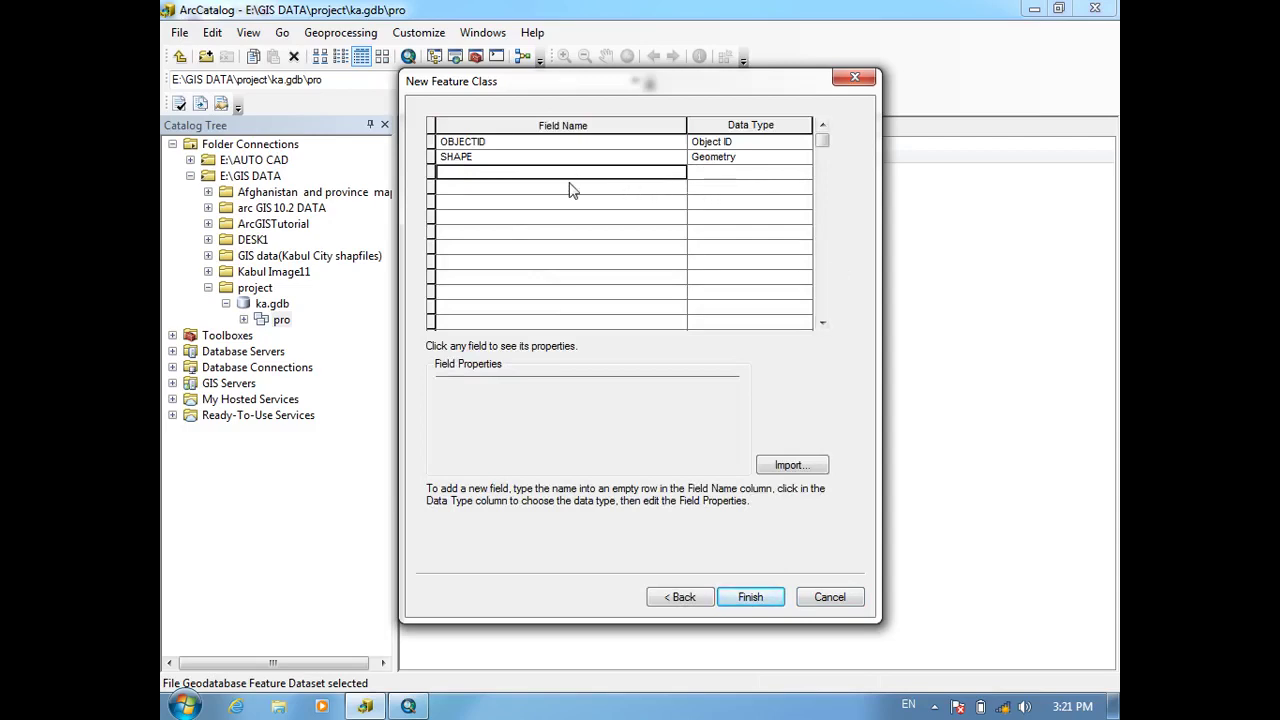
pyautogui.click(770, 598)
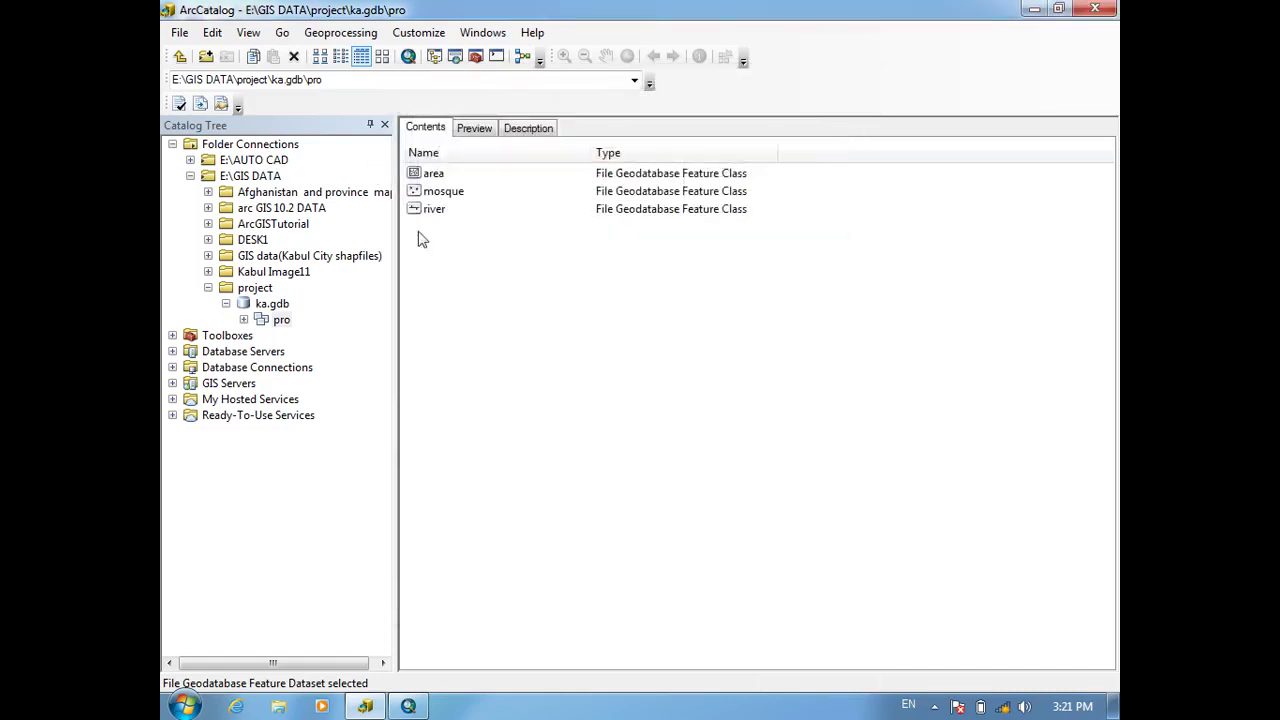
# Step: Select the area, mosque and river feature classes together and add them to the map in ArcMap
pyautogui.moveTo(428, 240); pyautogui.dragTo(423, 166)
pyautogui.moveTo(436, 214); pyautogui.dragTo(223, 366)
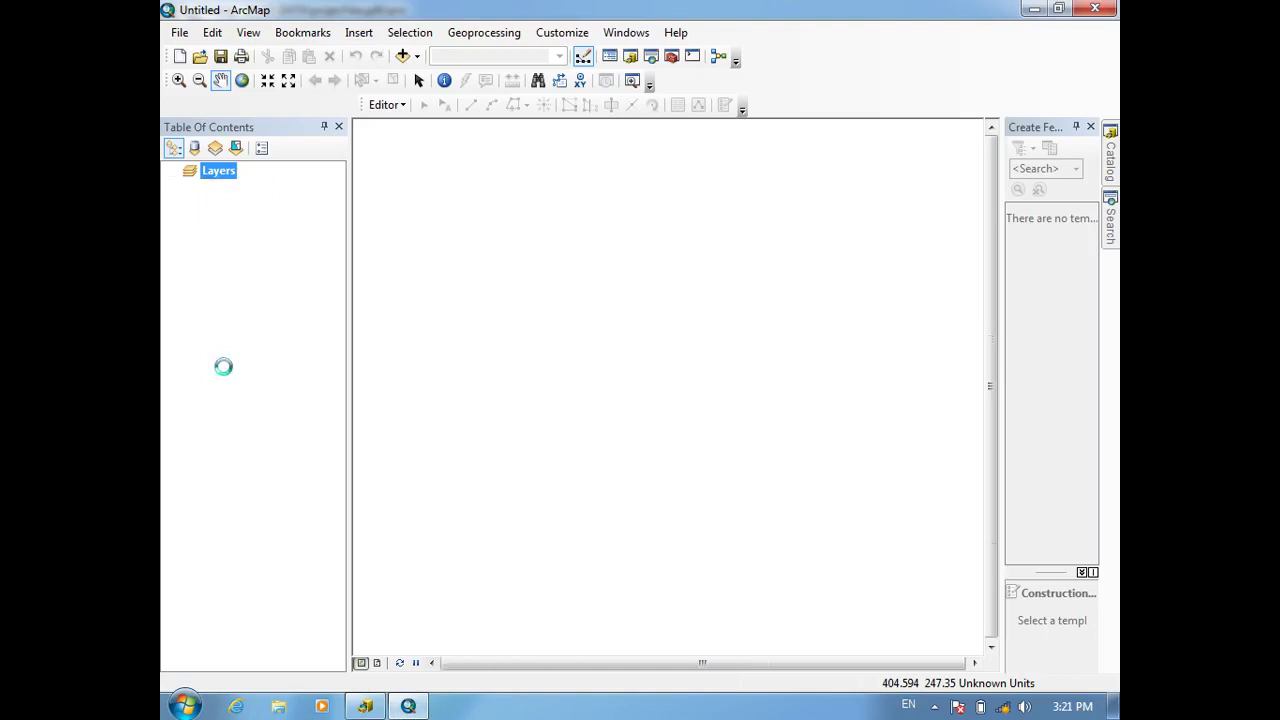
pyautogui.click(934, 706)
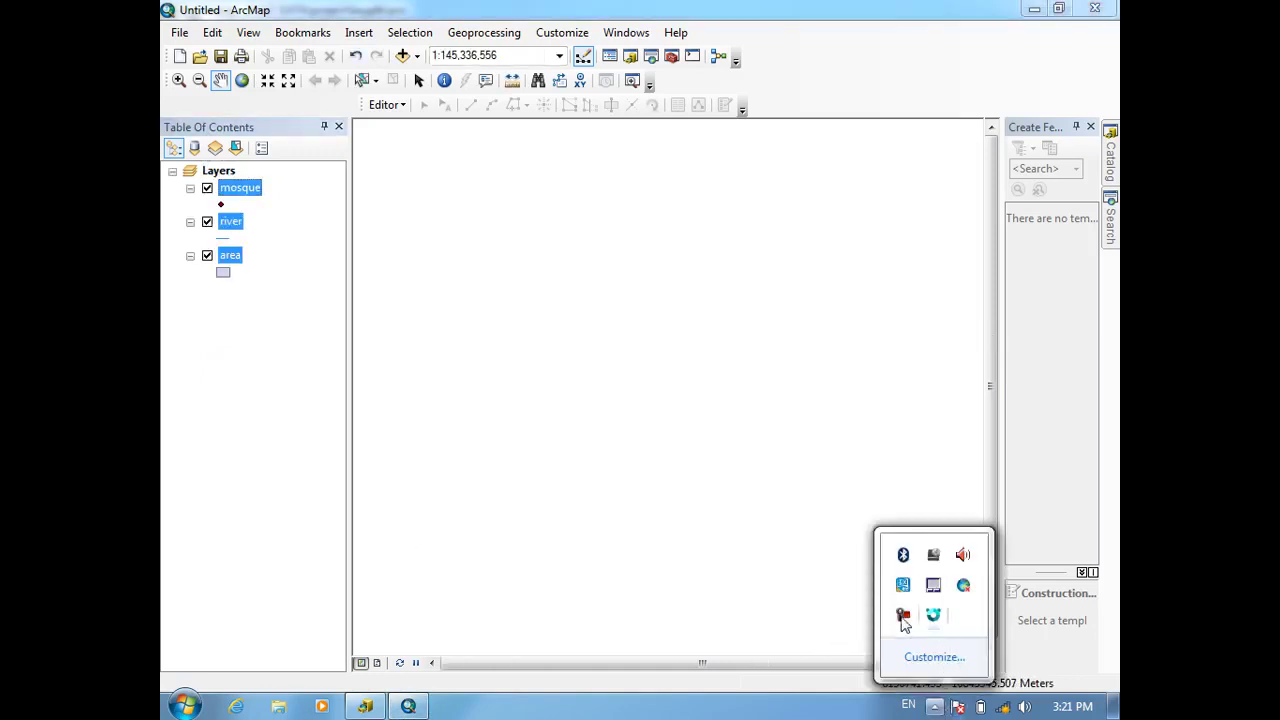
pyautogui.click(457, 236)
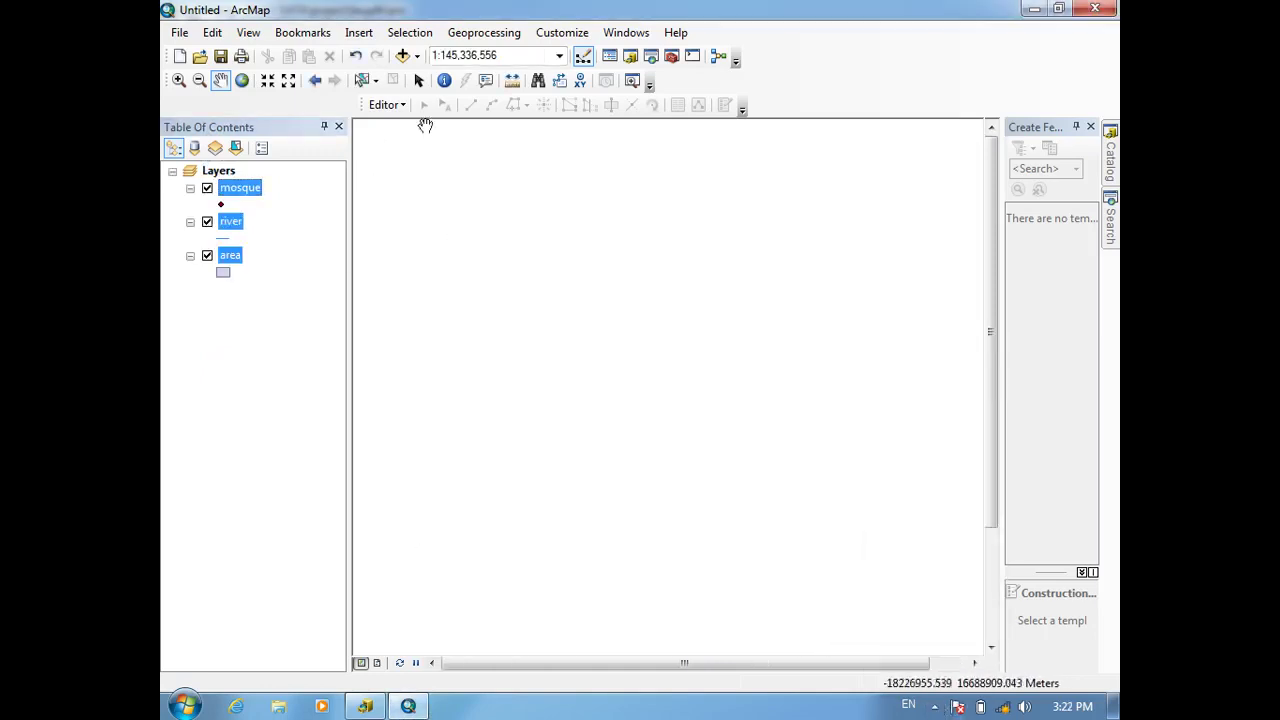
# Step: Add the kabul_wv2_orthomosaic.sid raster from the ortho-mosaic folder to the map and zoom to its layer extent
pyautogui.click(404, 55)
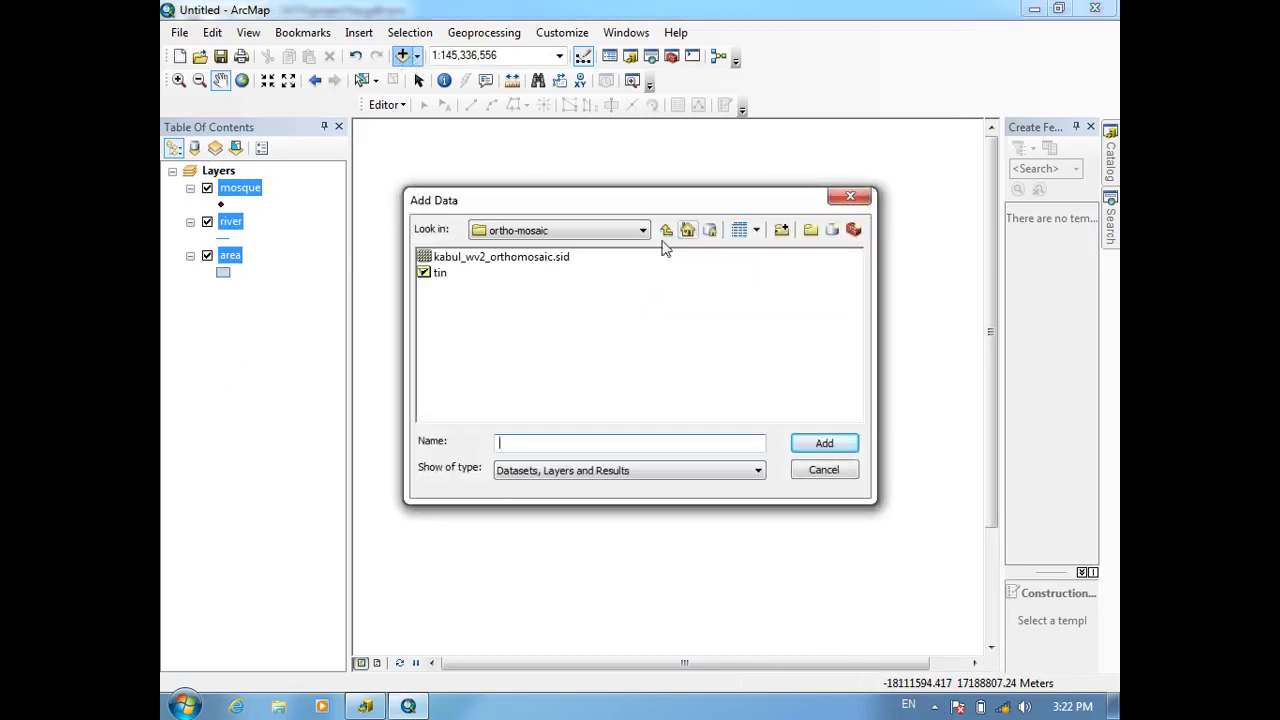
pyautogui.click(520, 257)
pyautogui.click(841, 443)
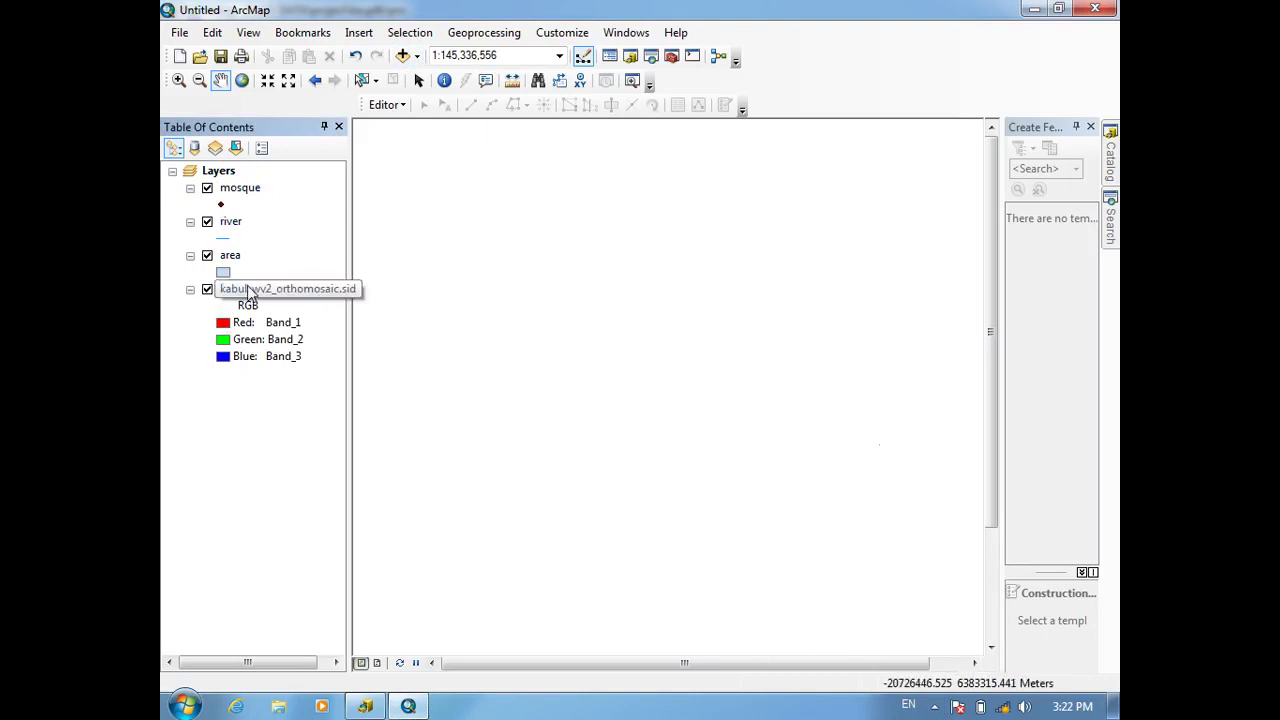
pyautogui.rightClick(285, 325)
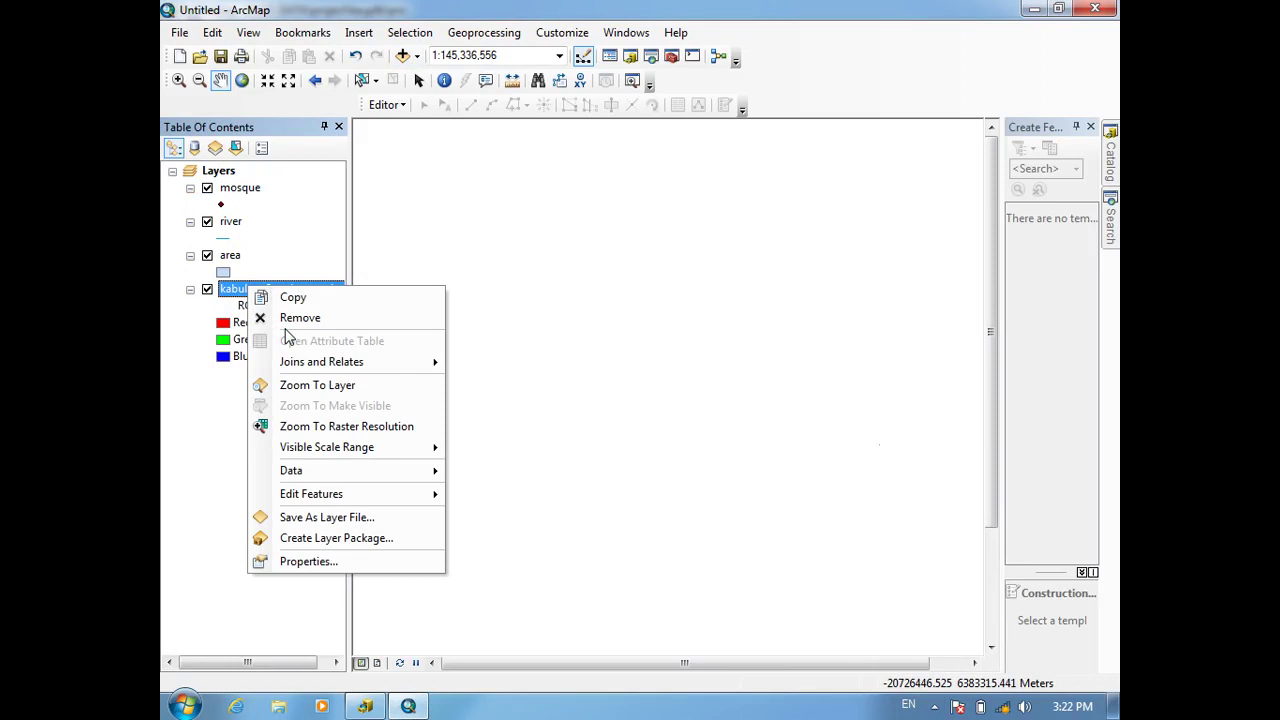
pyautogui.click(314, 386)
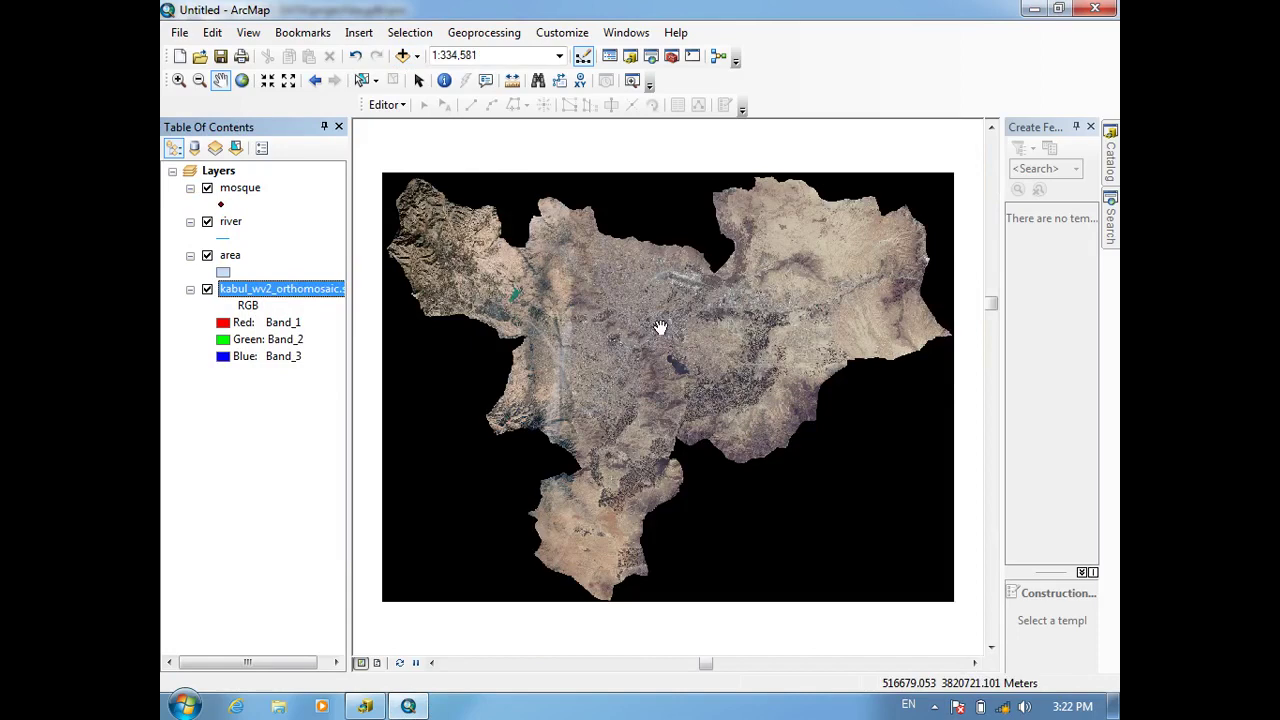
pyautogui.scroll(6, 660, 327)
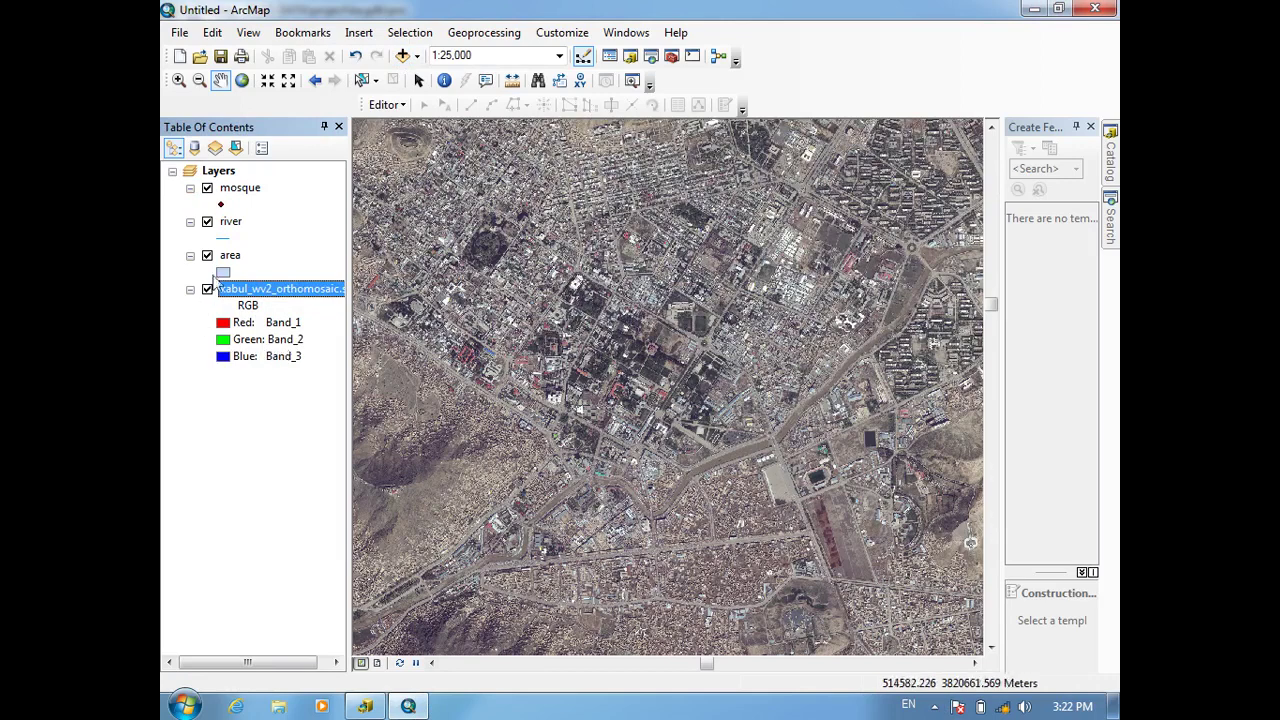
# Step: Examine the fields in the river layer's attribute table and close the table
pyautogui.click(279, 245)
pyautogui.rightClick(230, 226)
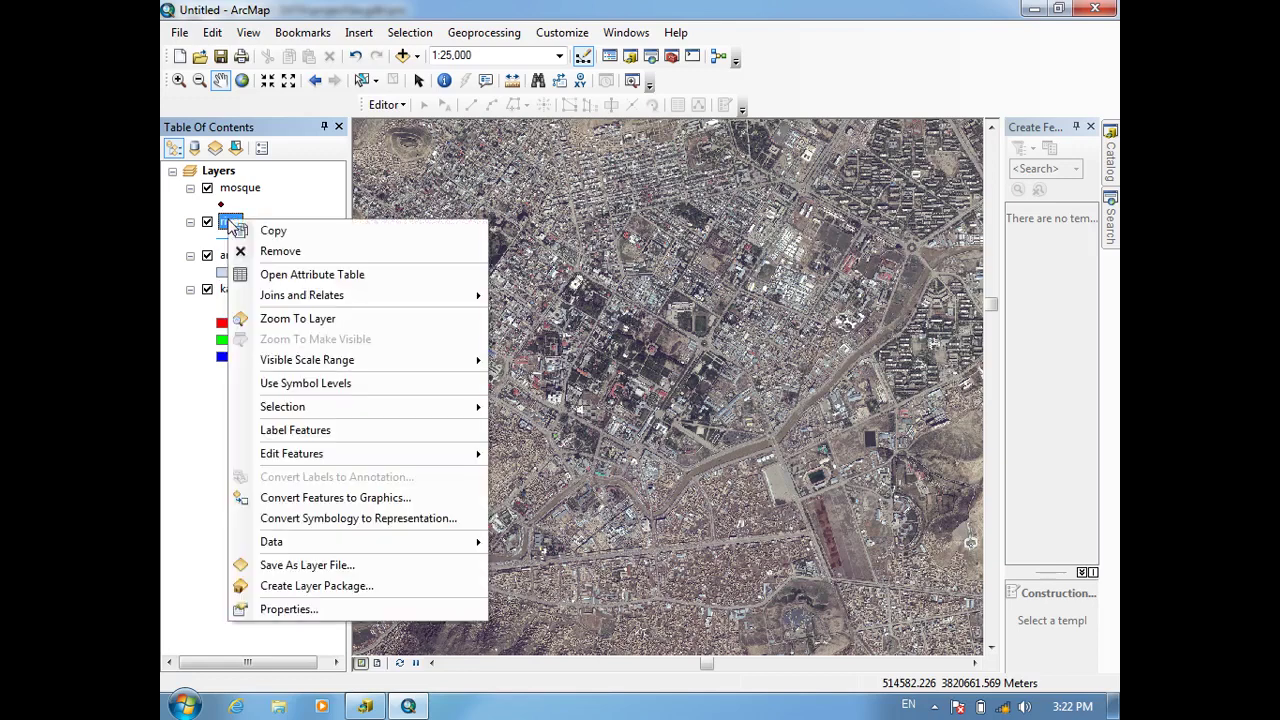
pyautogui.click(278, 280)
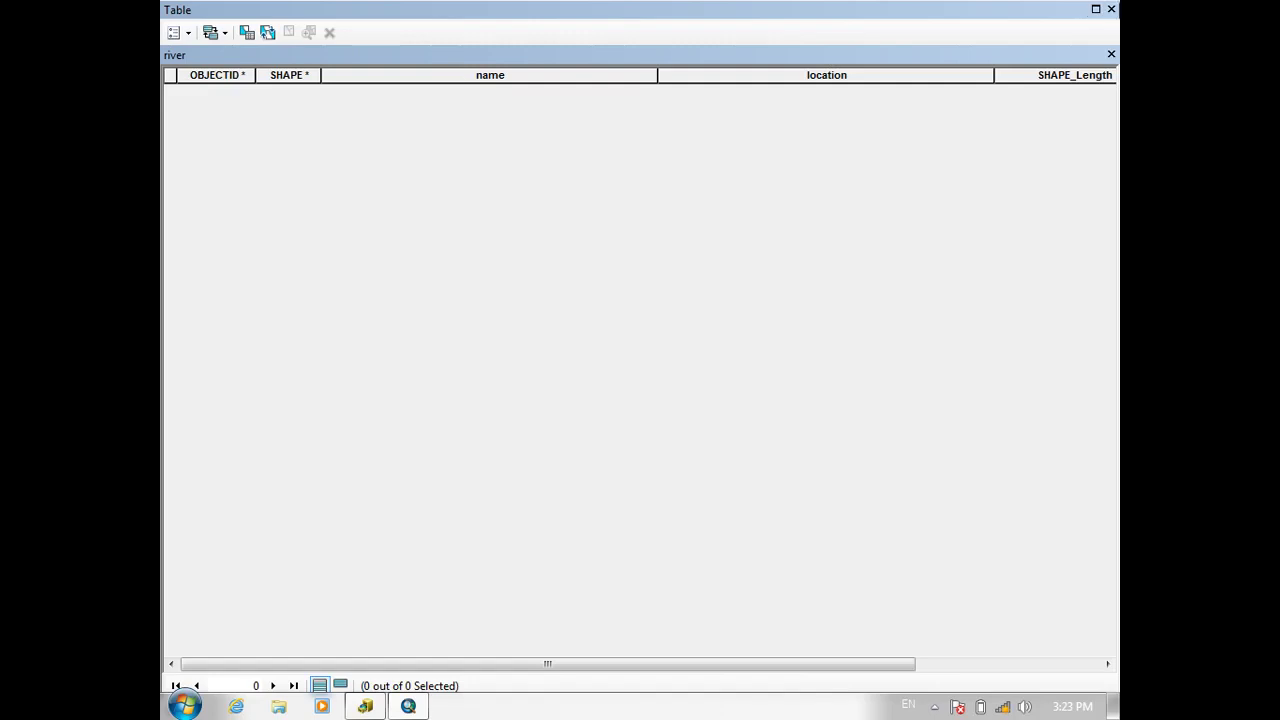
pyautogui.click(1110, 9)
pyautogui.rightClick(240, 221)
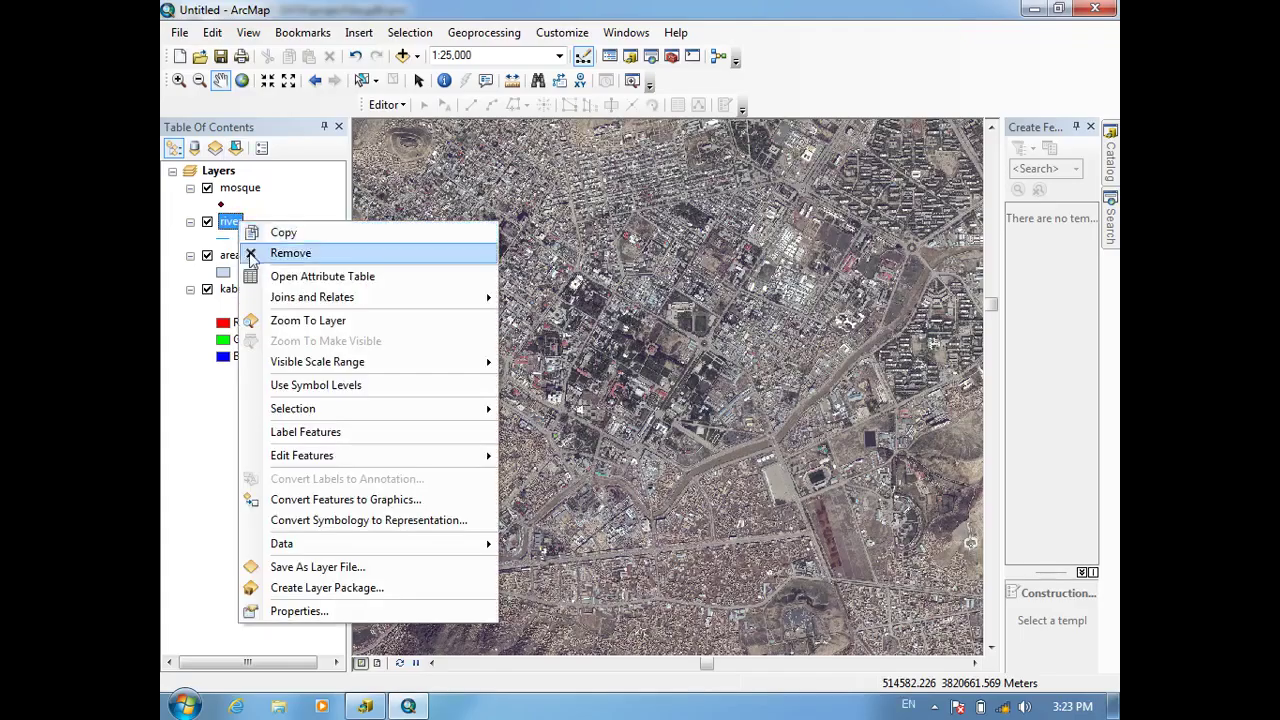
pyautogui.click(343, 274)
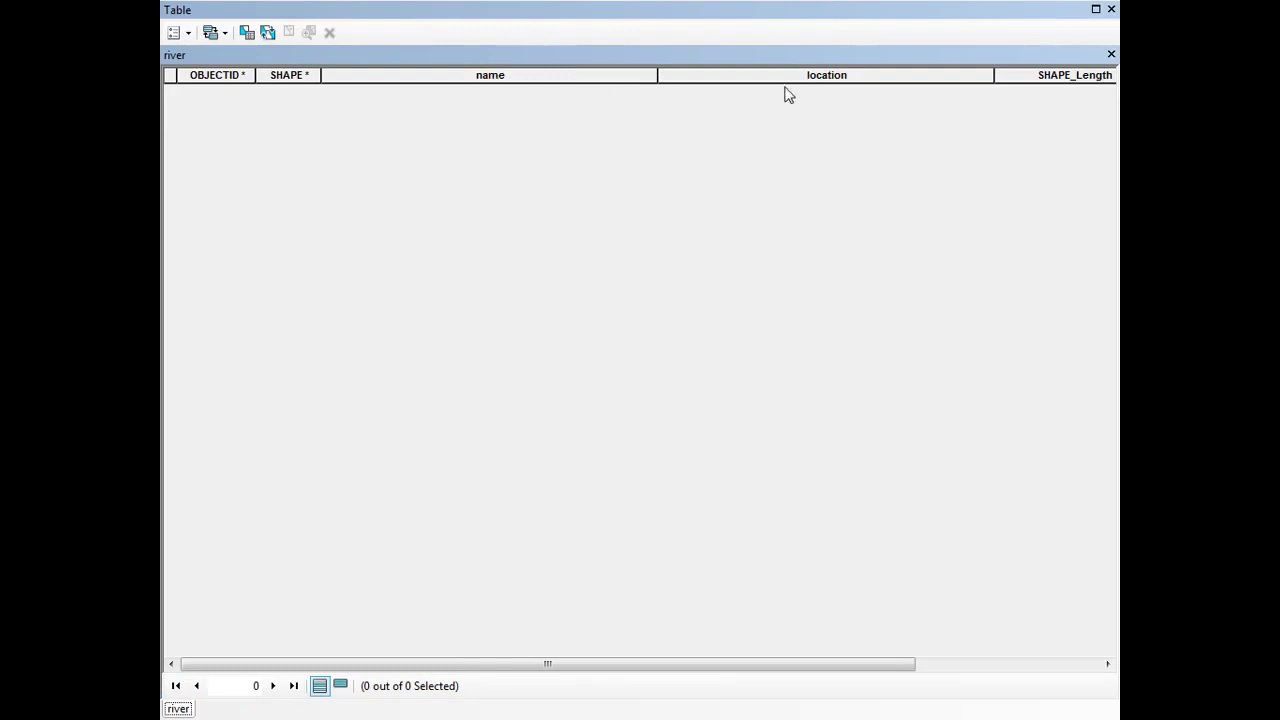
pyautogui.click(1111, 9)
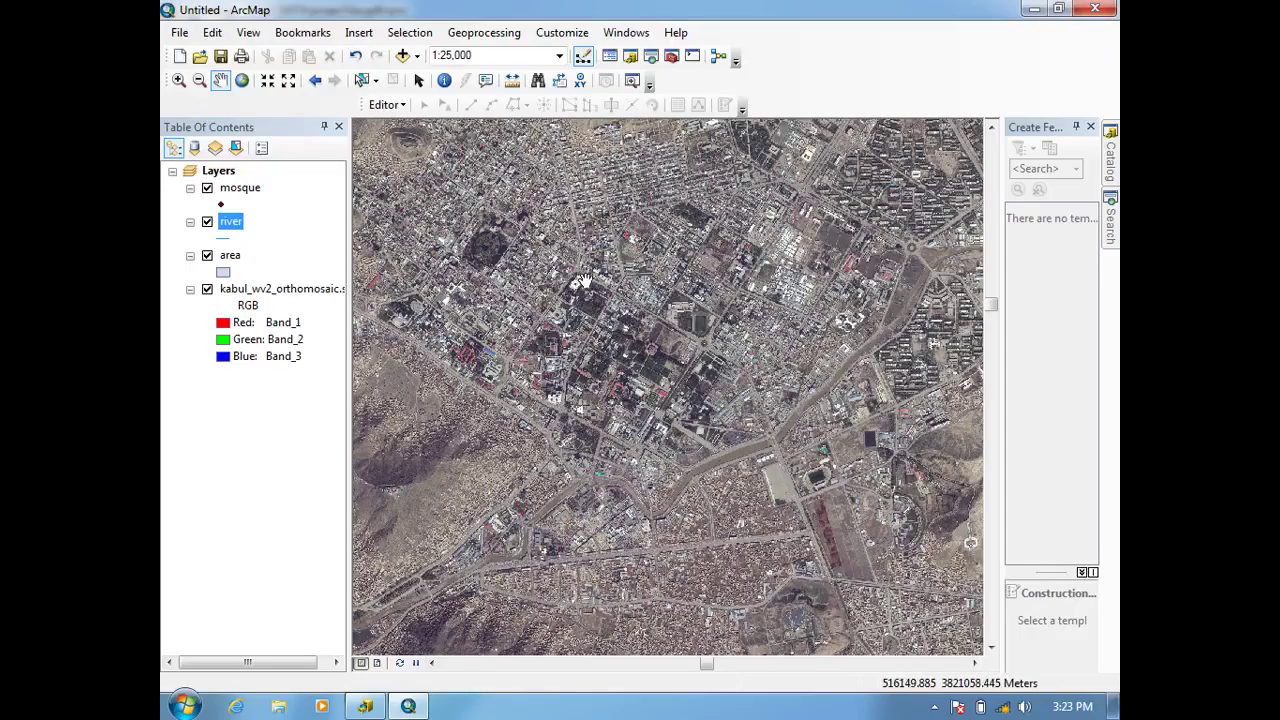
# Step: Display the Editor toolbar and undock it so that it floats over the map
pyautogui.moveTo(646, 366); pyautogui.dragTo(646, 372)
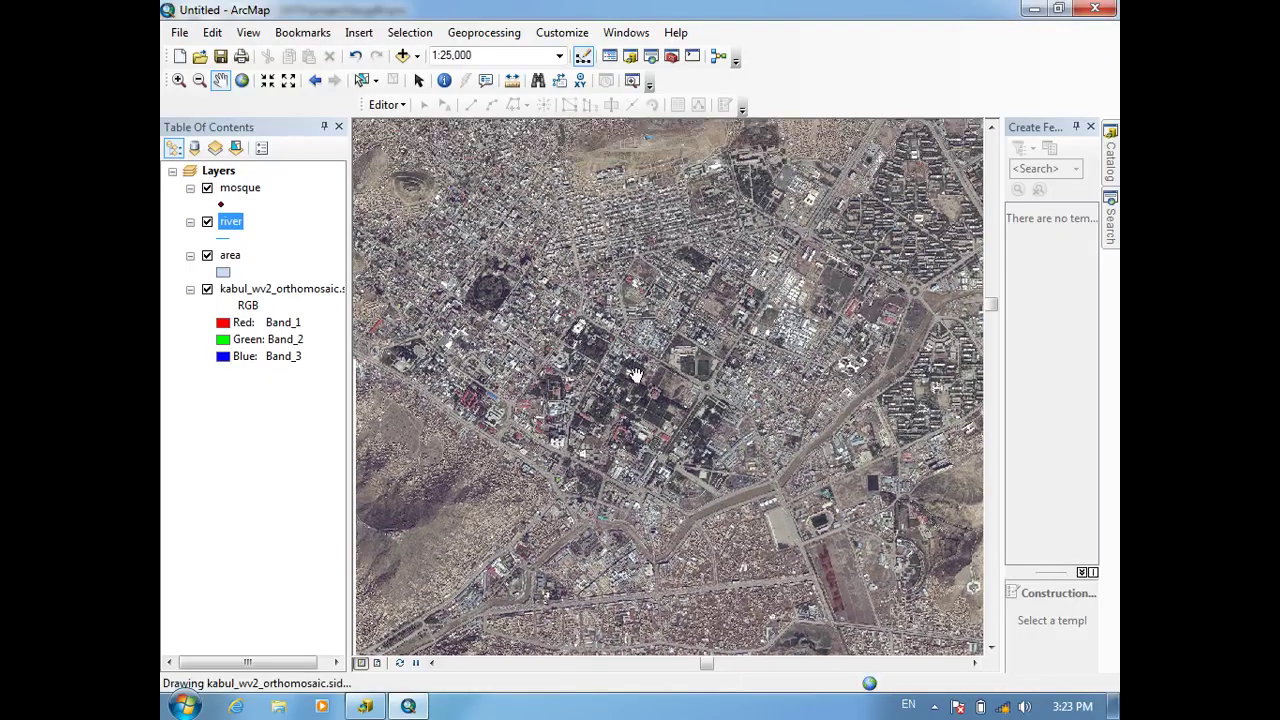
pyautogui.scroll(1, 627, 383)
pyautogui.scroll(9, 627, 385)
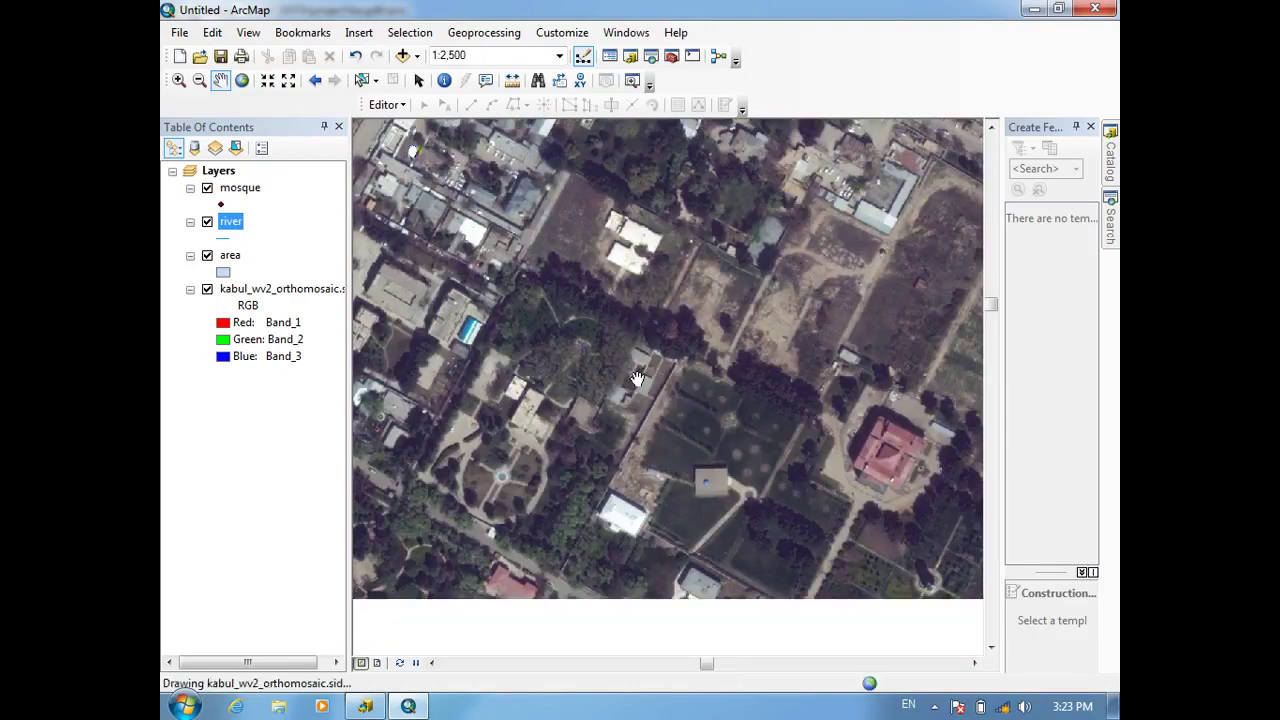
pyautogui.scroll(3, 648, 375)
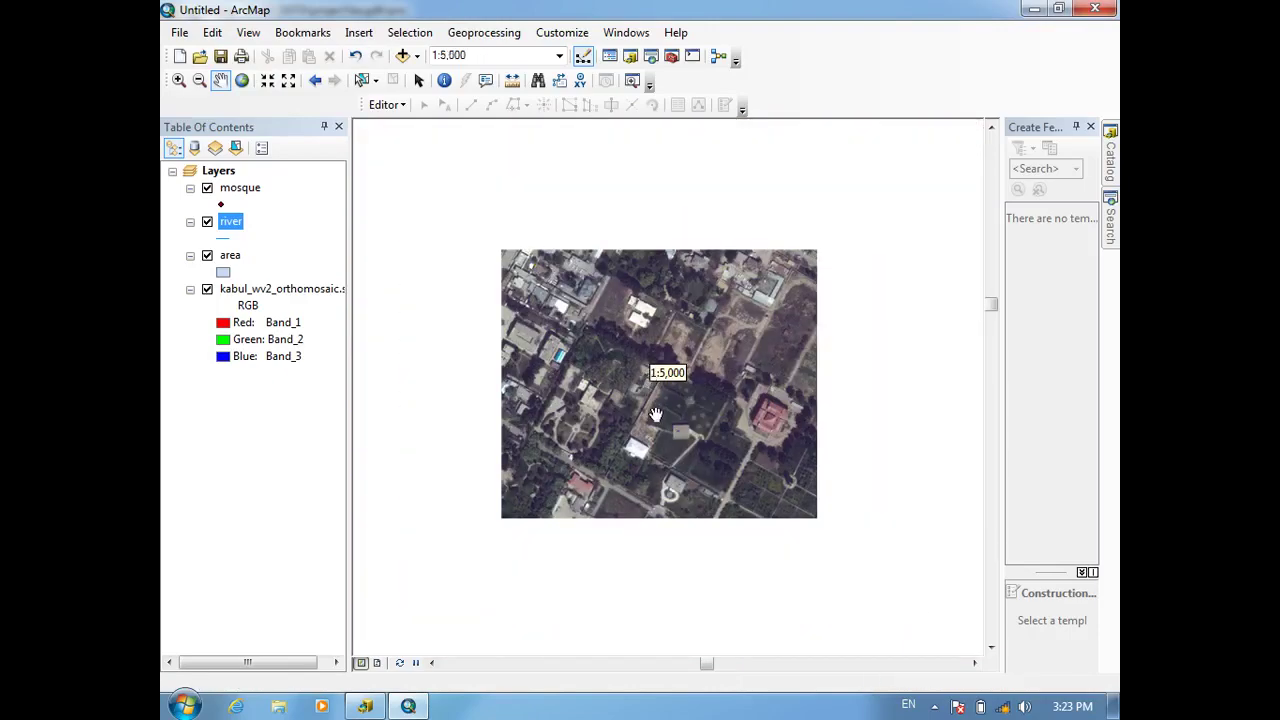
pyautogui.scroll(1, 650, 428)
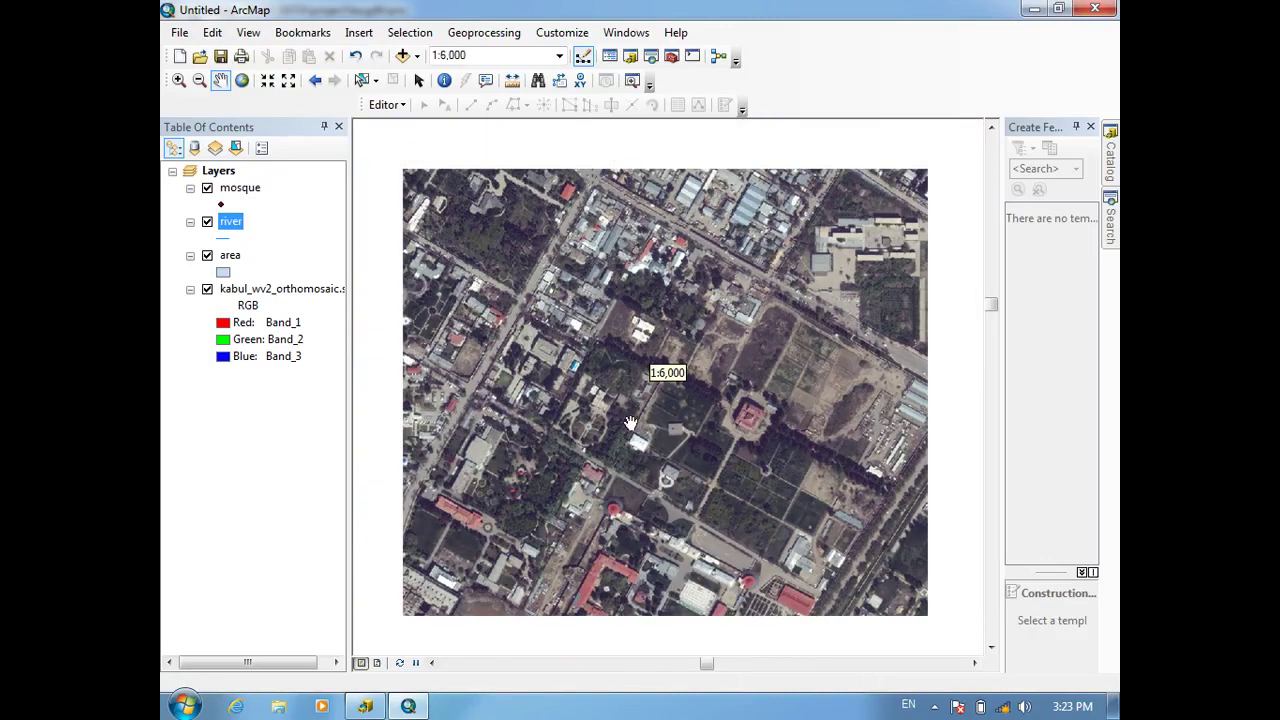
pyautogui.moveTo(617, 411); pyautogui.dragTo(698, 407)
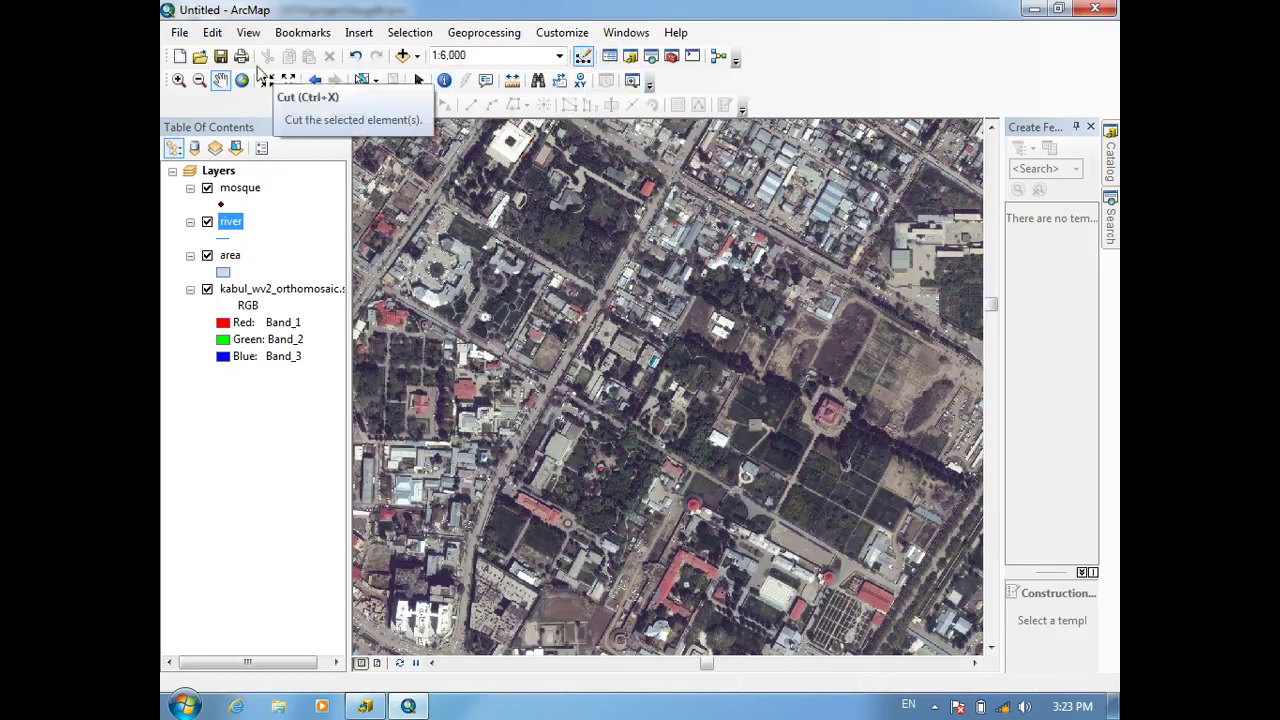
pyautogui.click(583, 58)
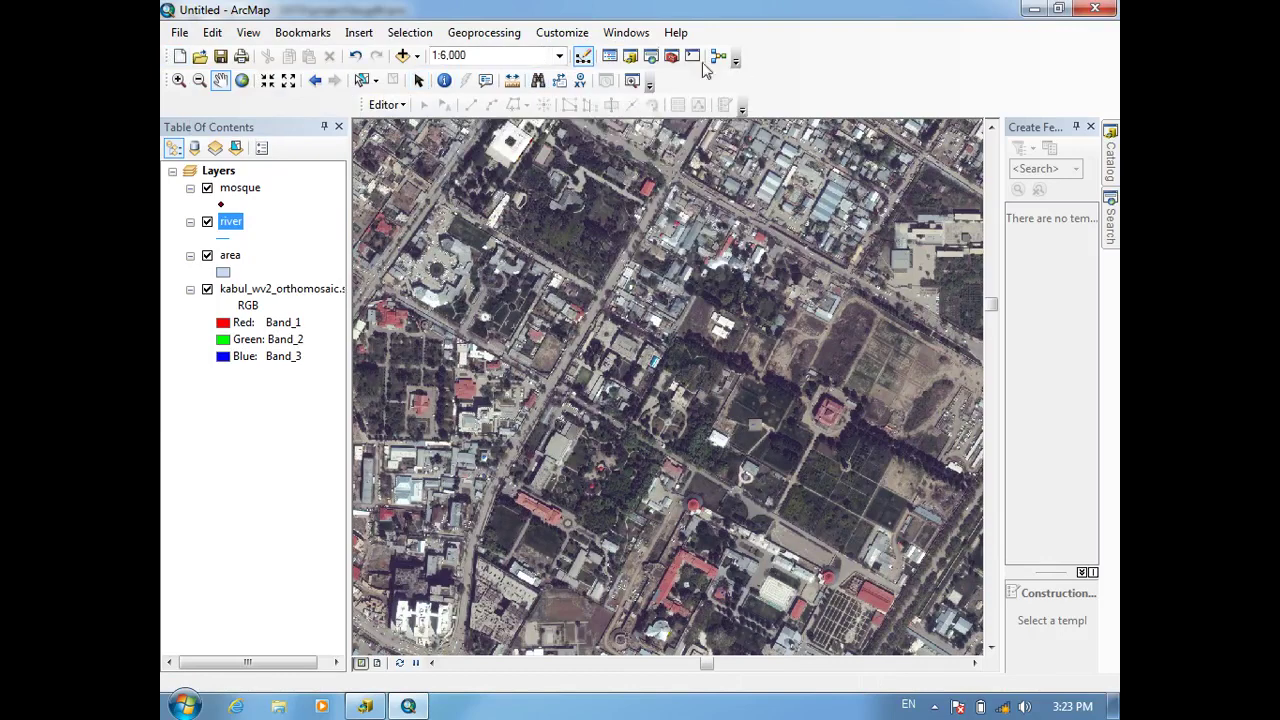
pyautogui.click(585, 57)
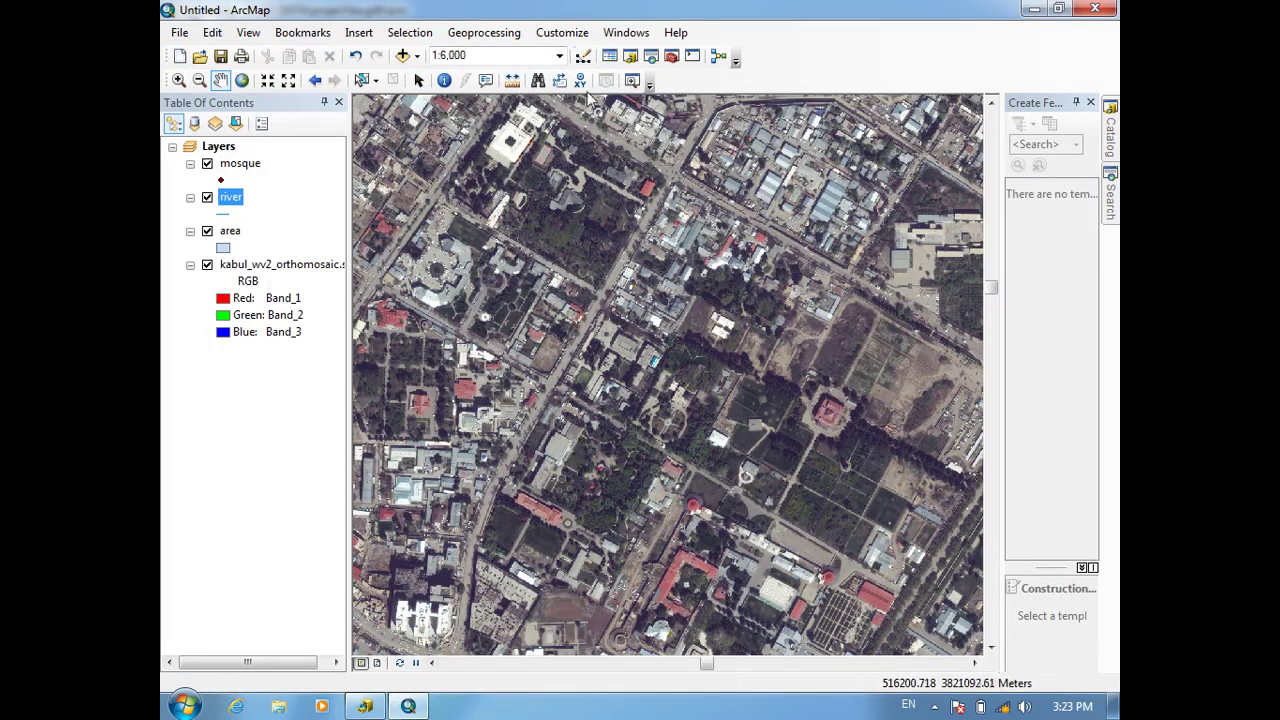
pyautogui.click(583, 57)
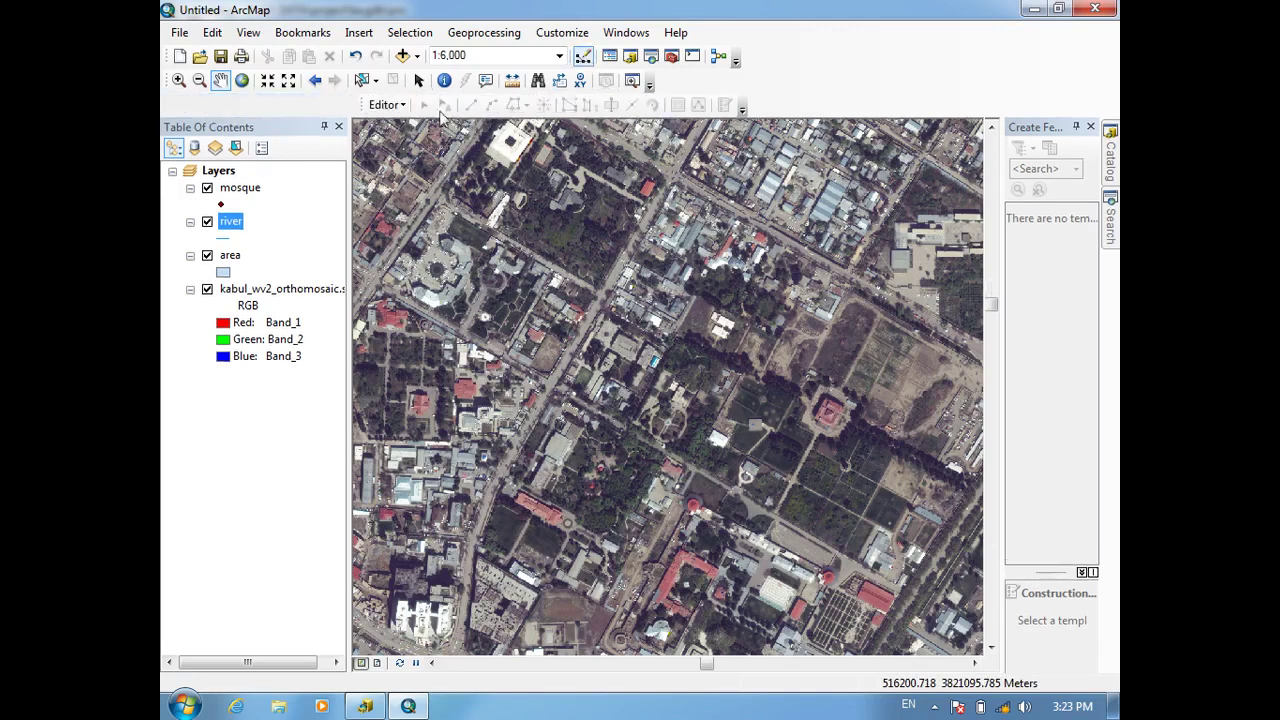
pyautogui.moveTo(359, 95); pyautogui.dragTo(410, 123)
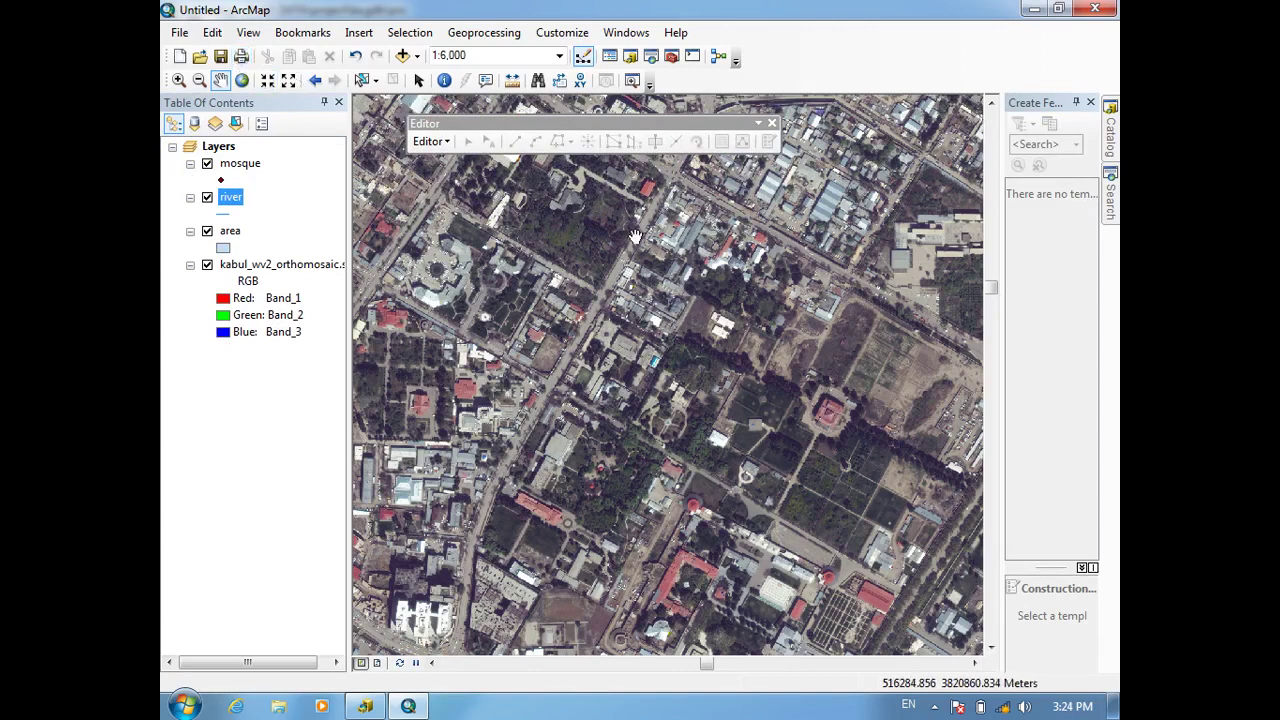
# Step: Start an edit session and reposition the floating Editor toolbar over the map
pyautogui.click(430, 141)
pyautogui.click(432, 164)
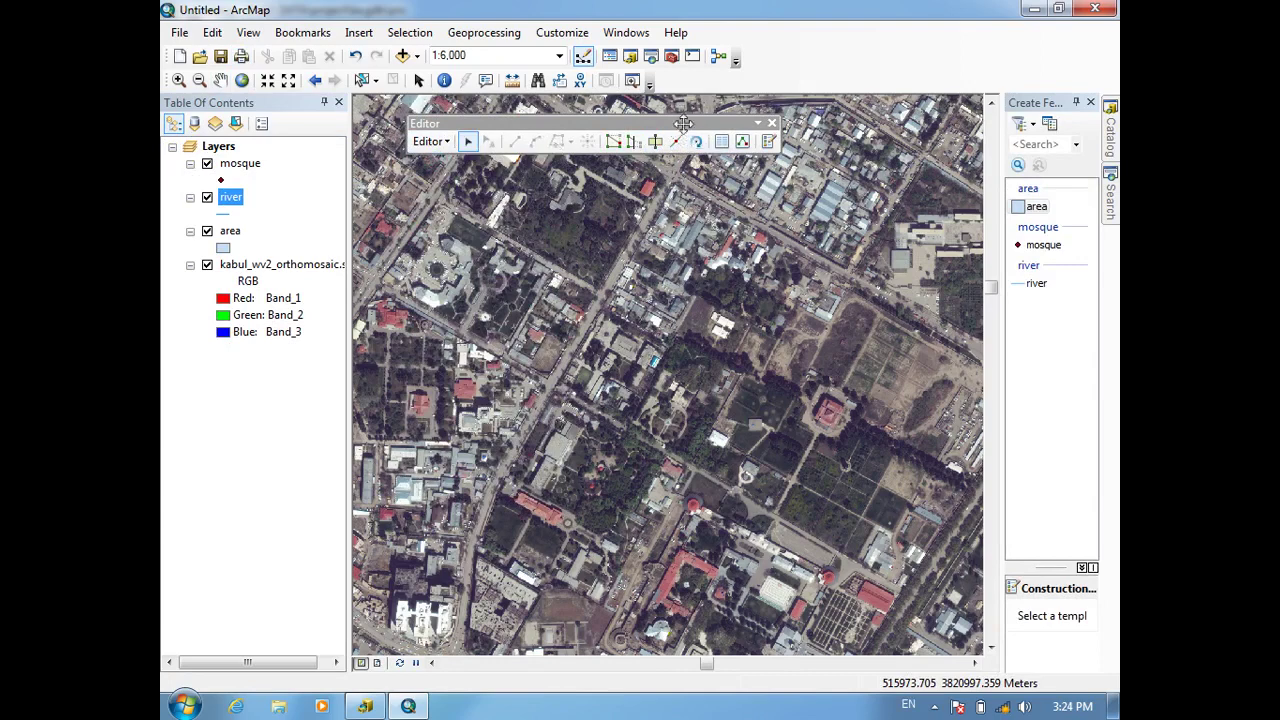
pyautogui.moveTo(683, 123); pyautogui.dragTo(560, 100)
pyautogui.moveTo(418, 112); pyautogui.dragTo(405, 150)
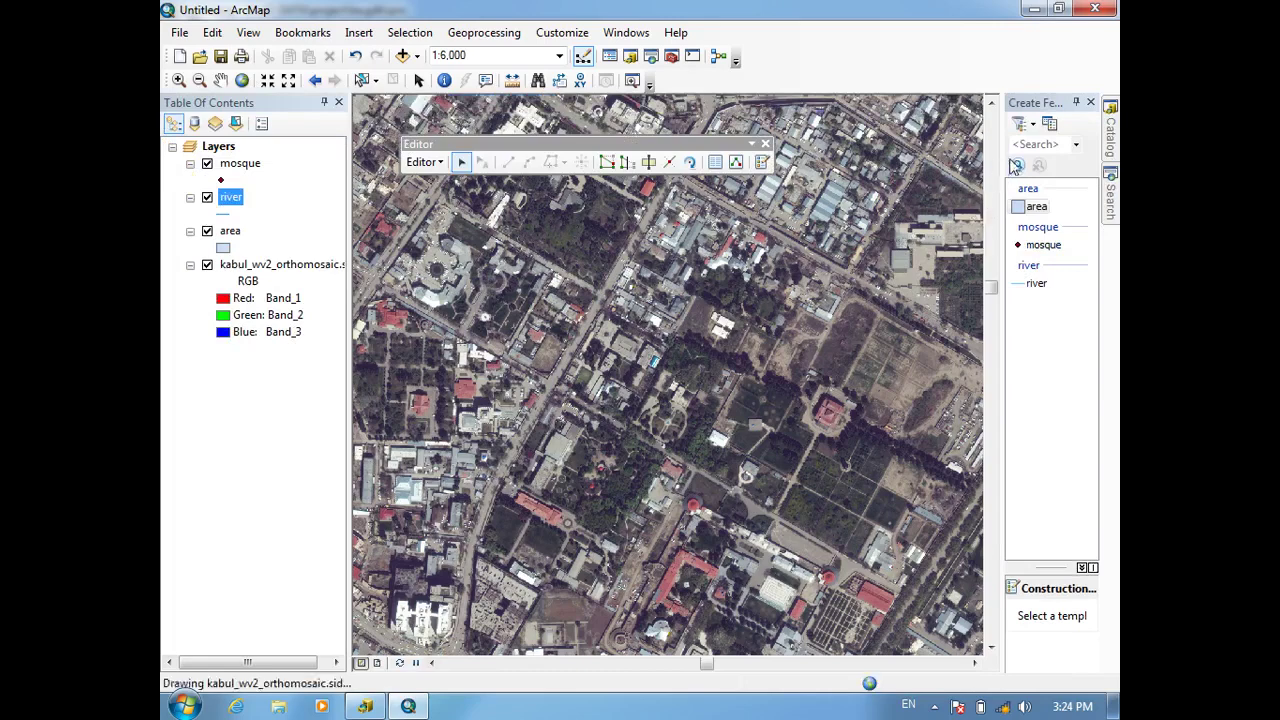
# Step: Widen the Create Features window and close it
pyautogui.moveTo(1003, 144); pyautogui.dragTo(906, 144)
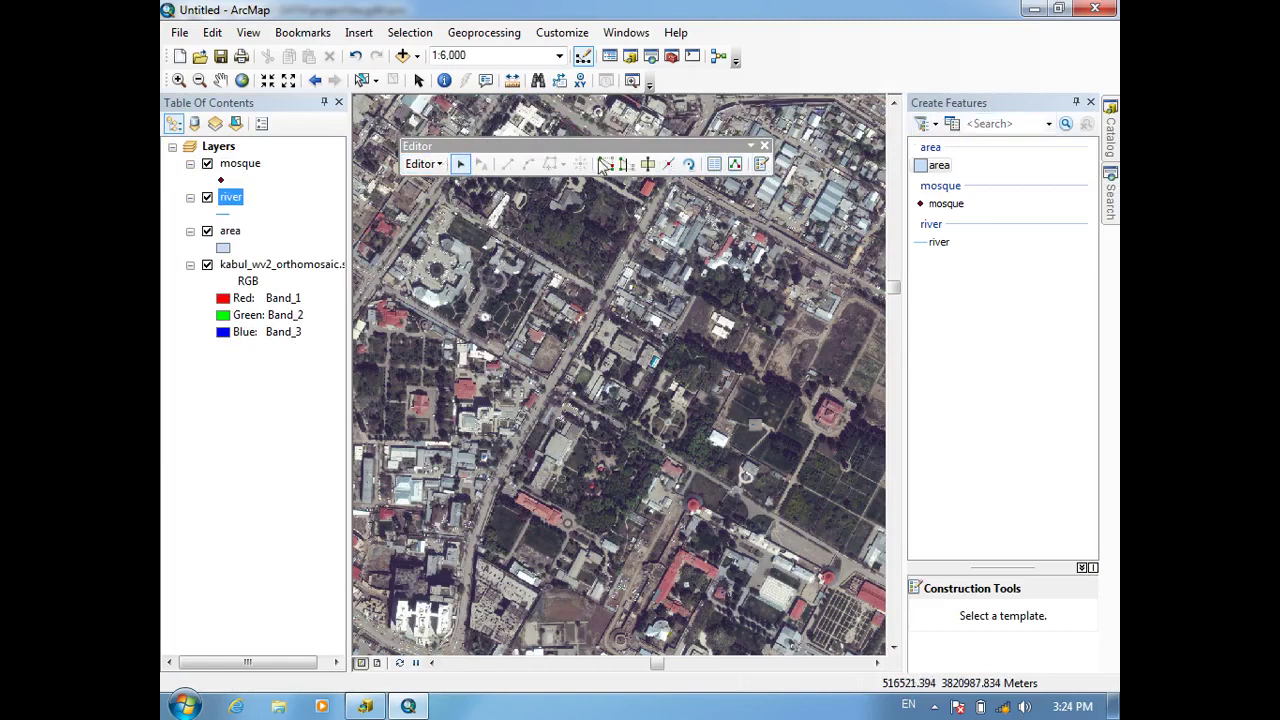
pyautogui.click(760, 165)
pyautogui.click(1092, 103)
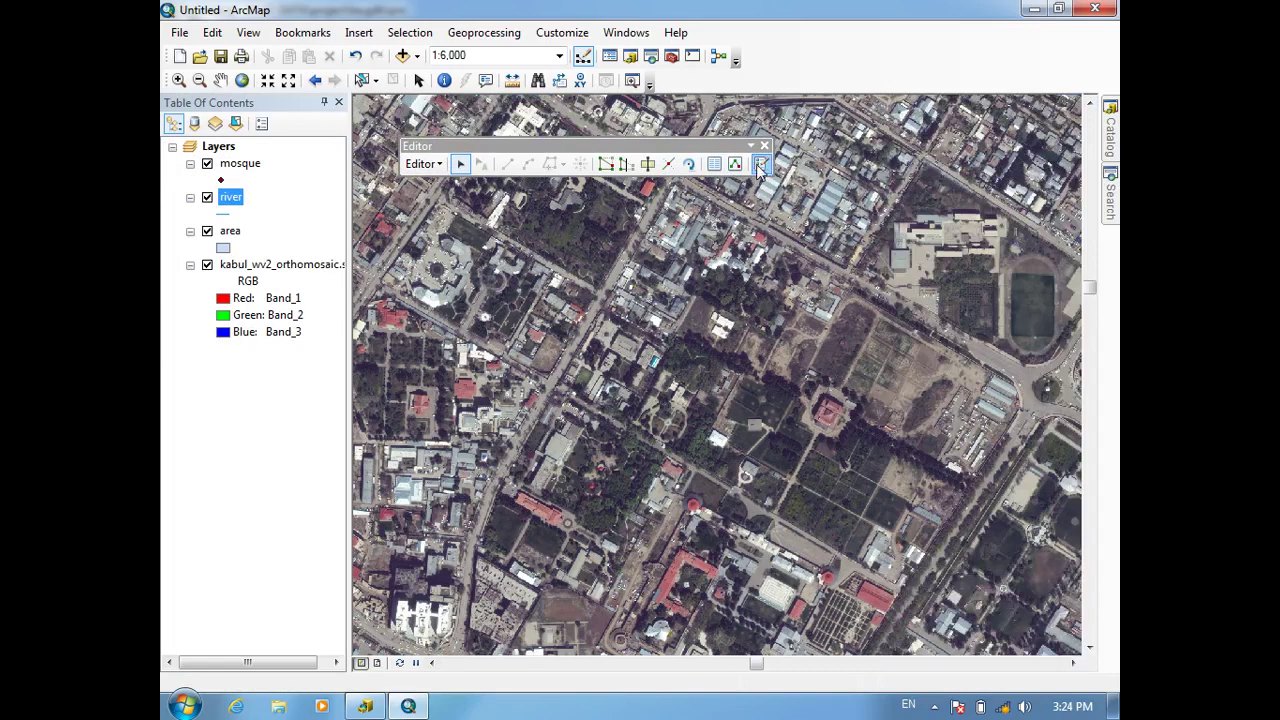
# Step: Open the Create Features window, choose the area template, enlarge the construction tools list, and reposition the Editor toolbar higher over the map
pyautogui.click(760, 165)
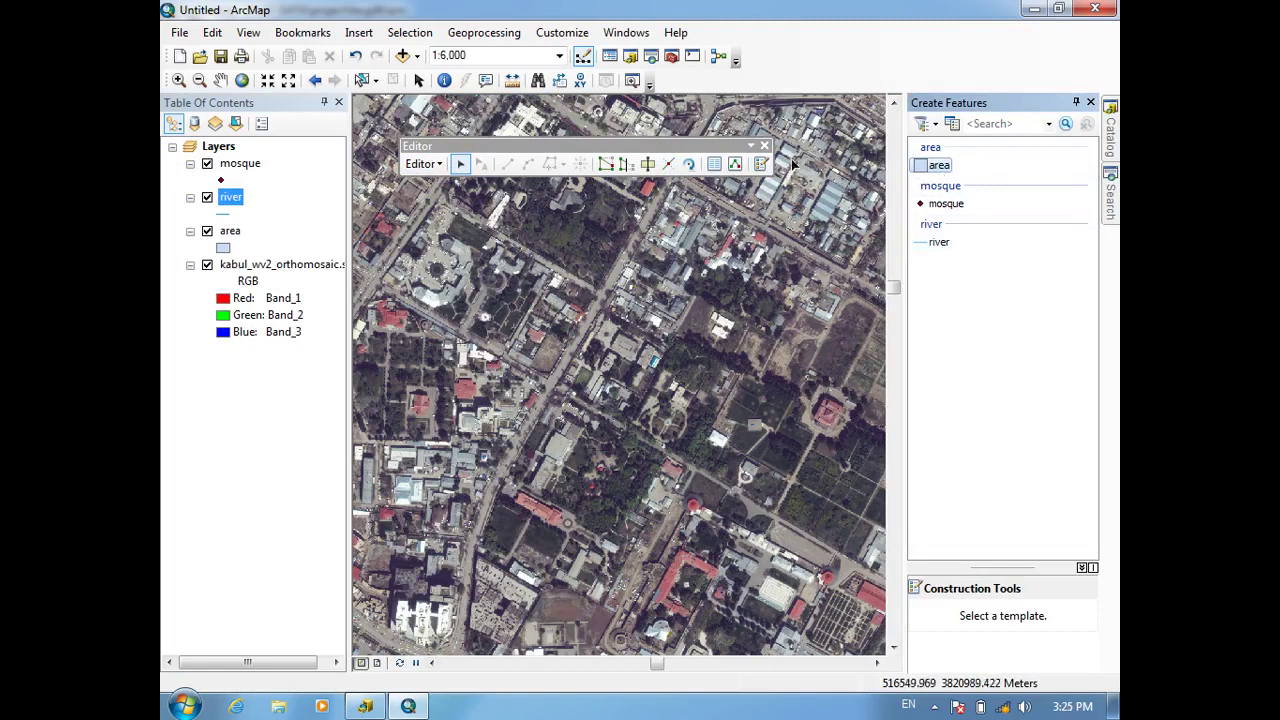
pyautogui.moveTo(700, 147); pyautogui.dragTo(697, 132)
pyautogui.scroll(3, 689, 408)
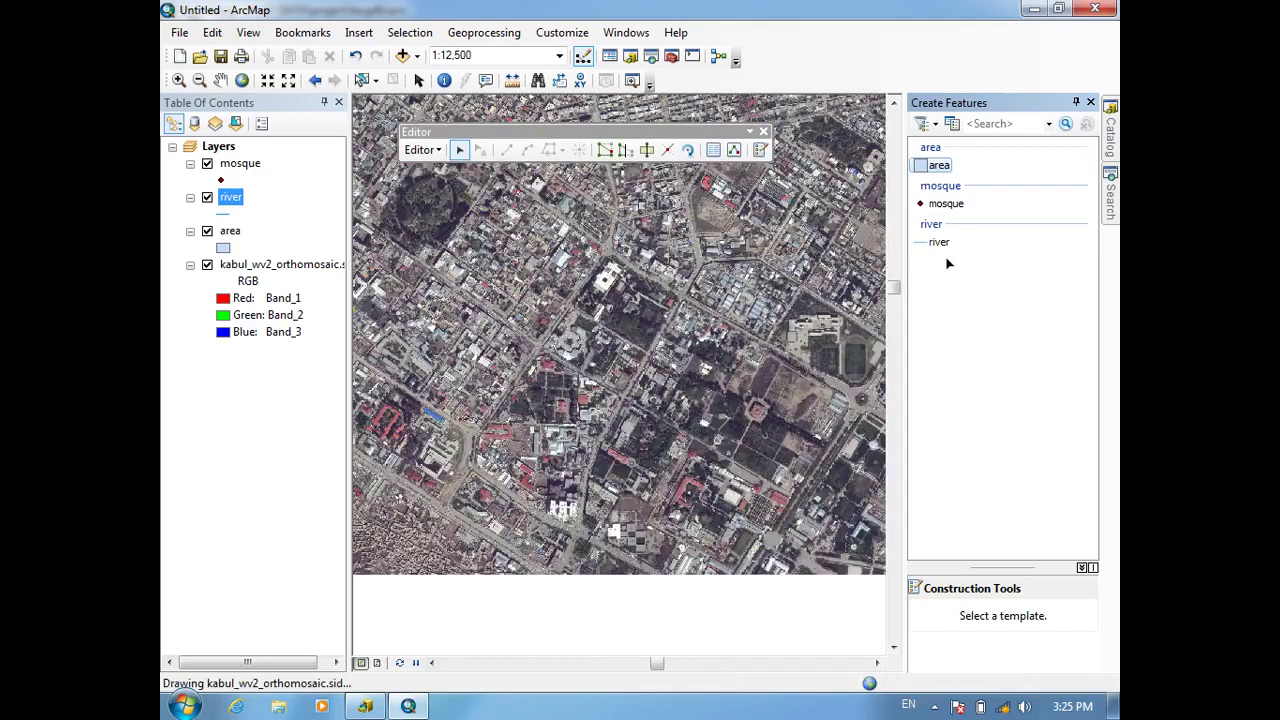
pyautogui.click(931, 166)
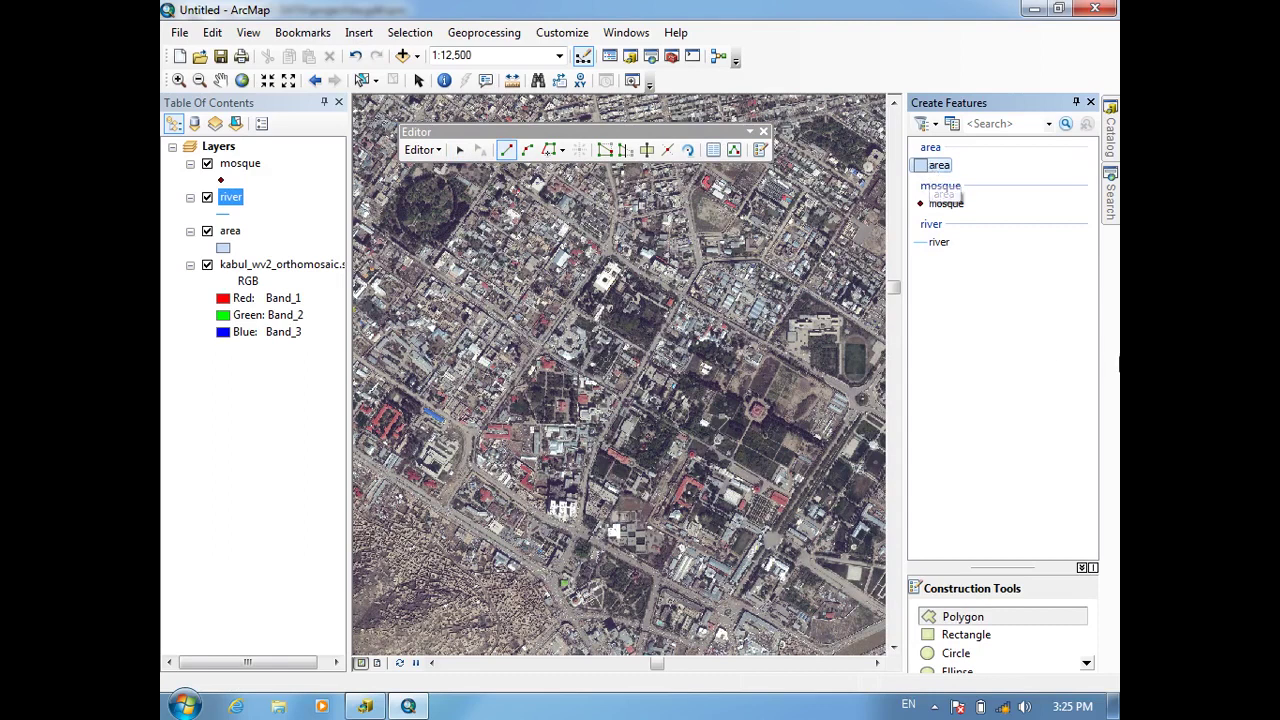
pyautogui.moveTo(998, 572); pyautogui.dragTo(977, 385)
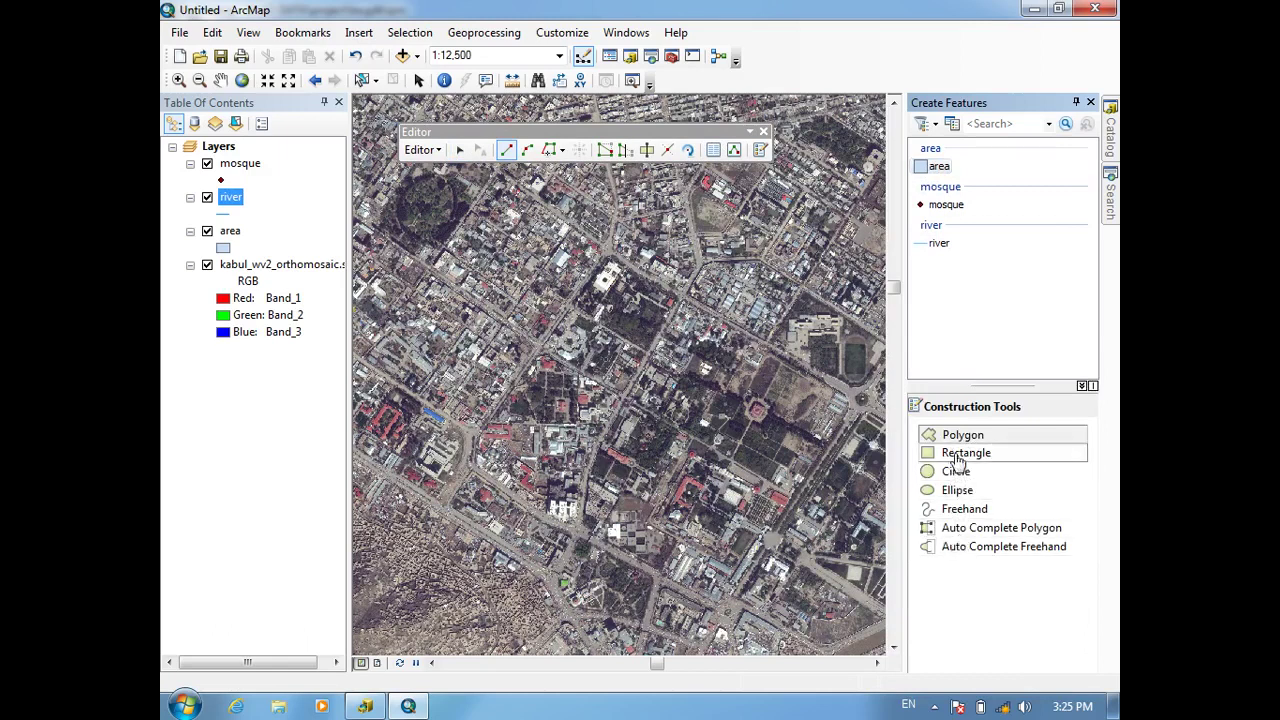
# Step: Draw an irregular area feature with the Polygon construction tool over the city blocks west of the map's centre
pyautogui.click(955, 436)
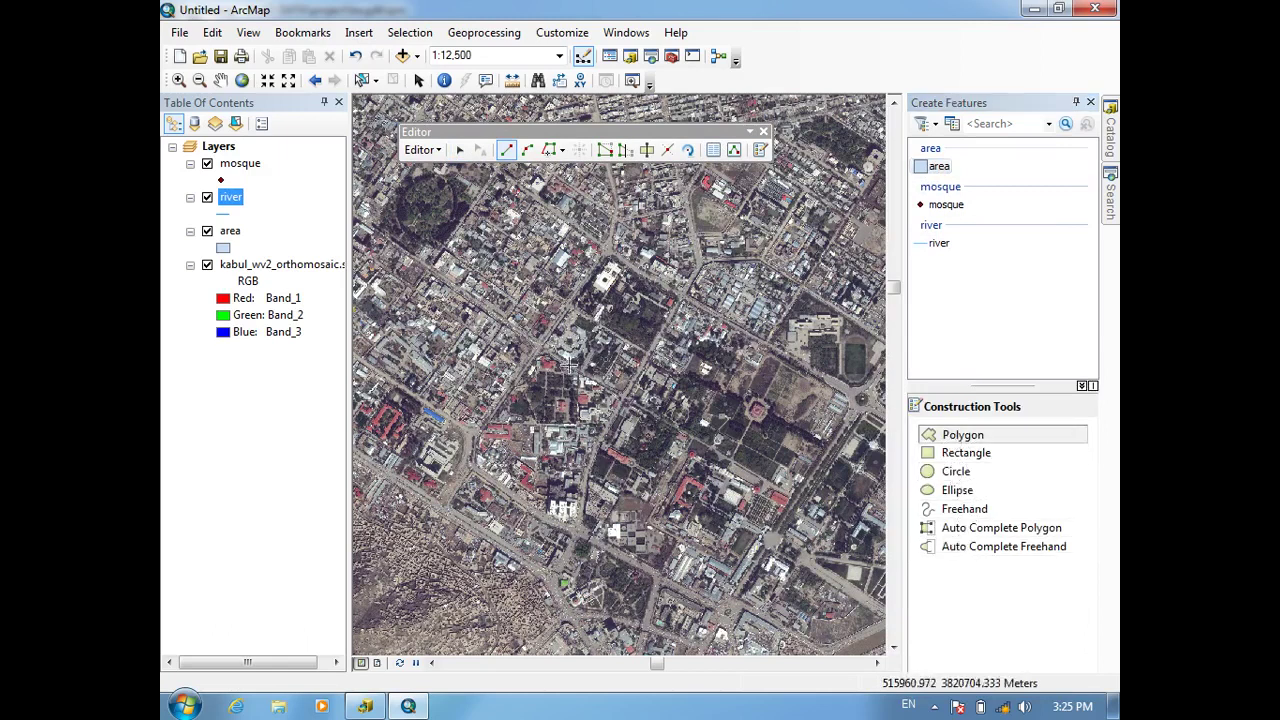
pyautogui.click(491, 352)
pyautogui.click(539, 313)
pyautogui.click(613, 326)
pyautogui.click(614, 372)
pyautogui.click(535, 424)
pyautogui.click(519, 430)
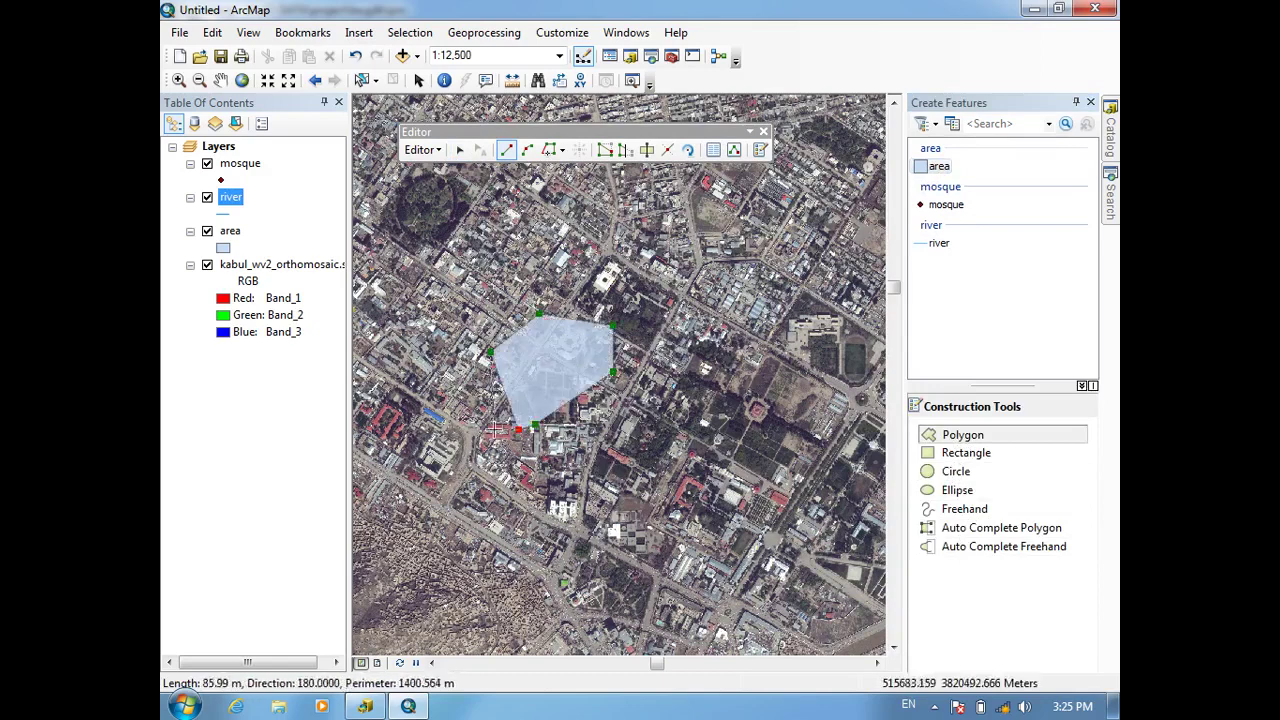
pyautogui.doubleClick(416, 339)
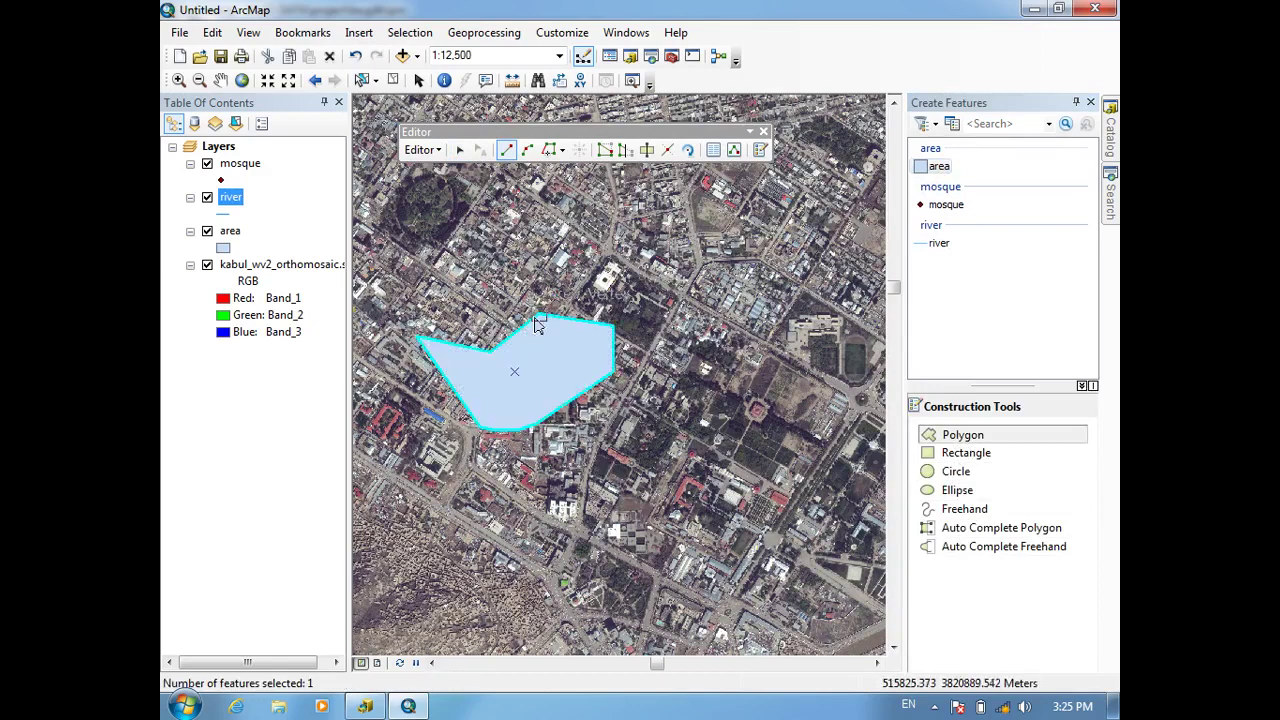
# Step: Draw a second irregular area polygon over the blocks and gardens southeast of the first polygon
pyautogui.click(596, 418)
pyautogui.click(589, 457)
pyautogui.click(604, 486)
pyautogui.click(638, 497)
pyautogui.click(667, 505)
pyautogui.click(703, 375)
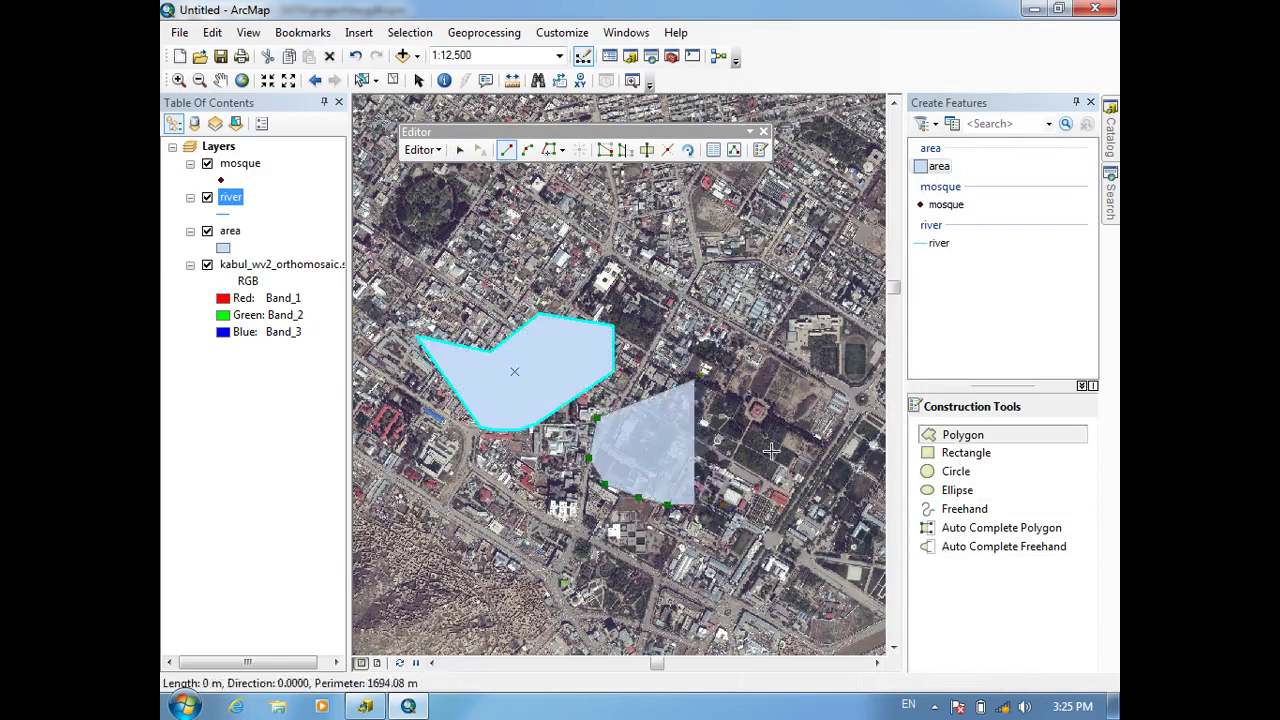
pyautogui.click(771, 452)
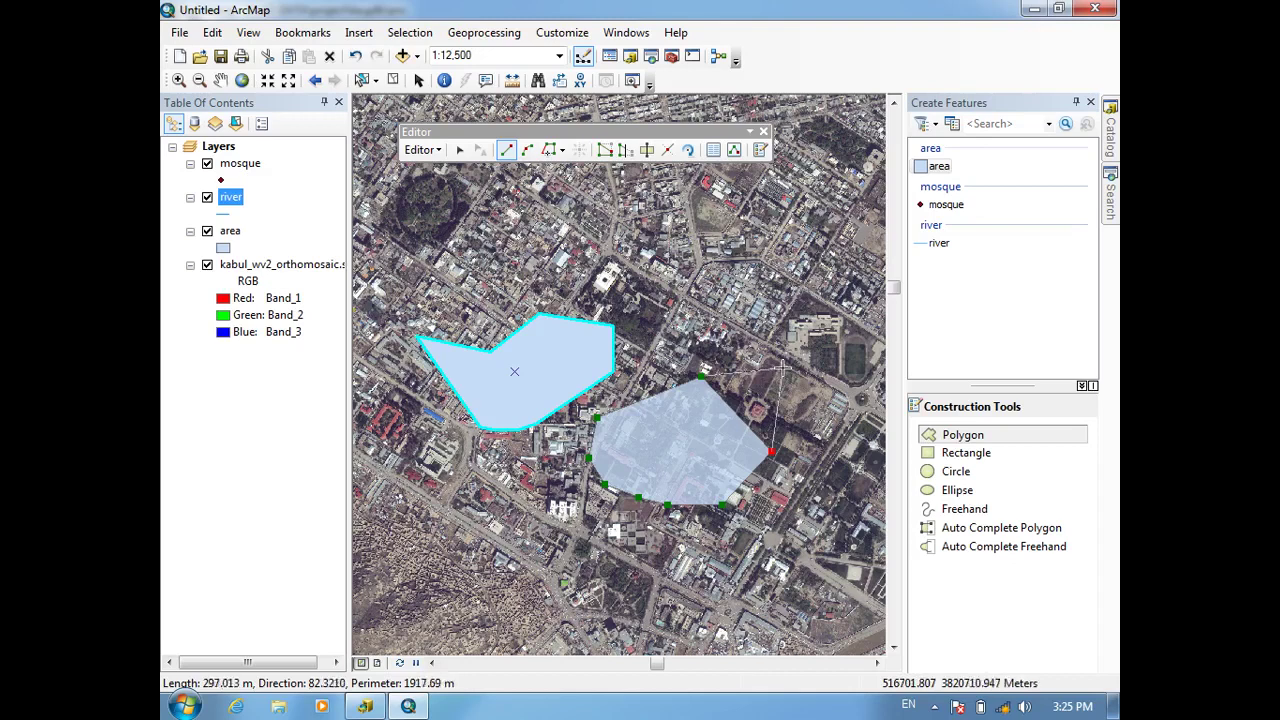
pyautogui.doubleClick(782, 368)
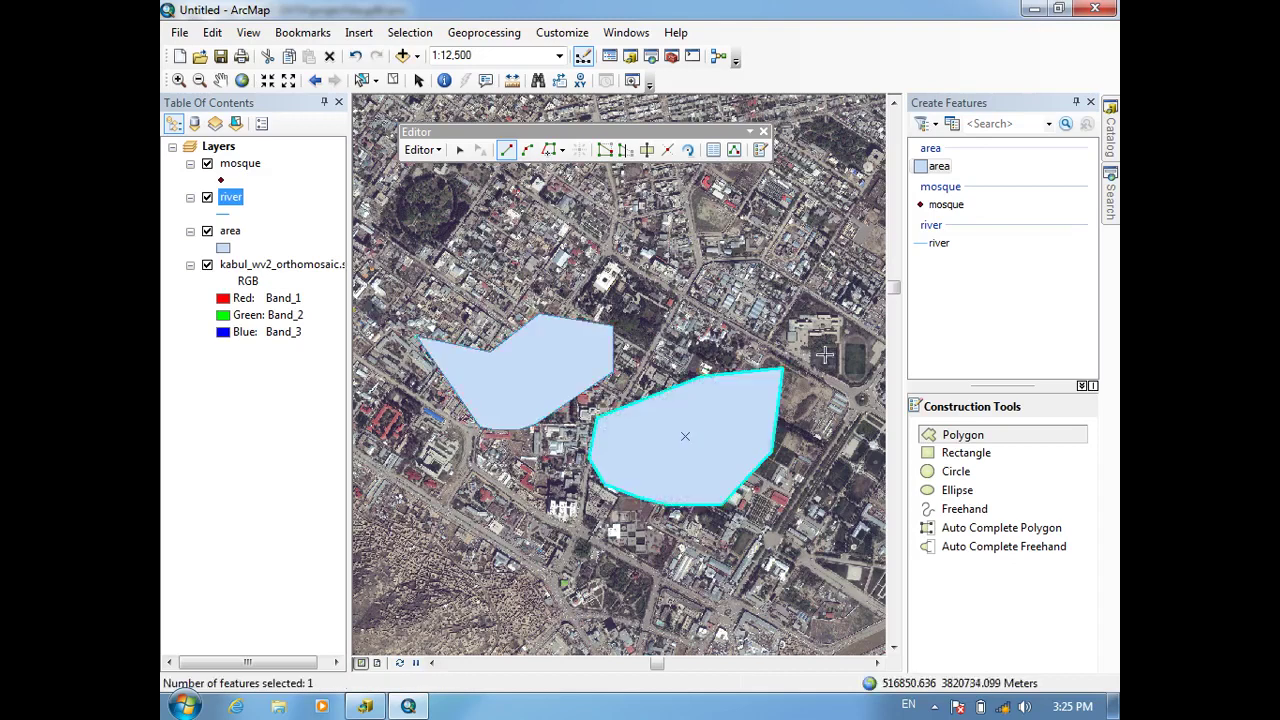
# Step: Draw a rotated rectangular area feature, about 215 m by 137 m, over the city block north of the first polygon
pyautogui.click(955, 455)
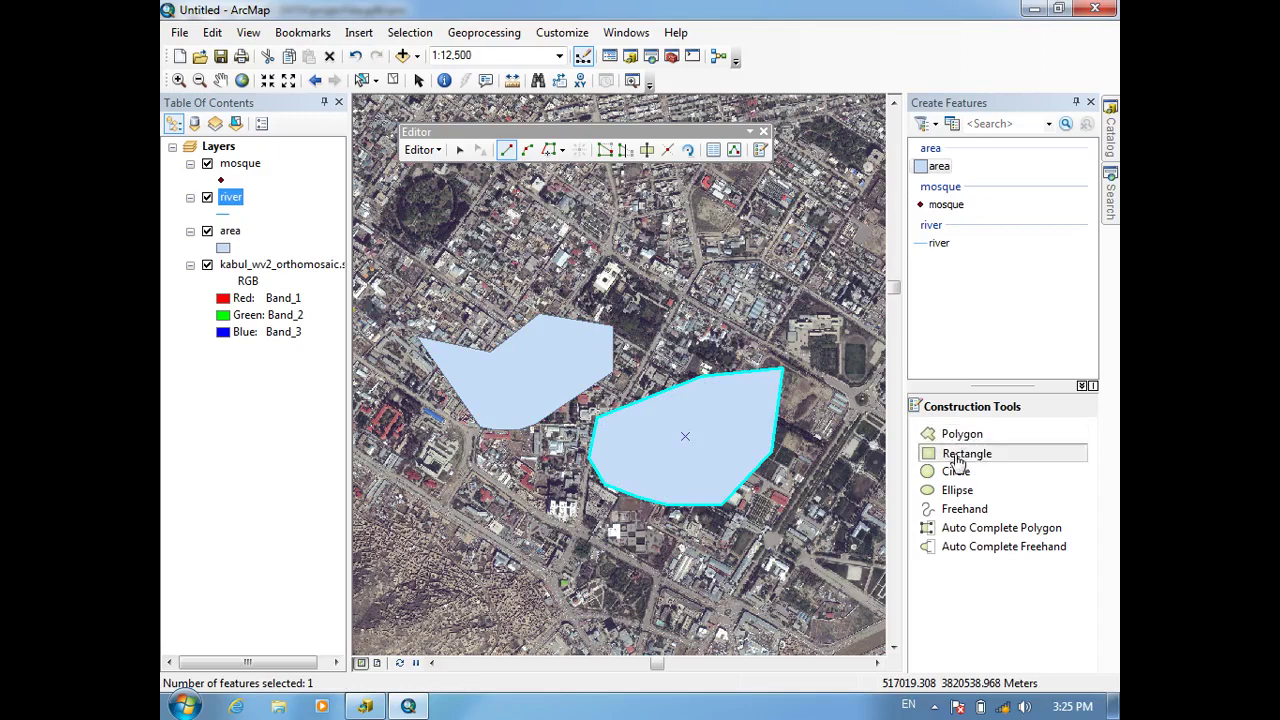
pyautogui.scroll(-2, 785, 360)
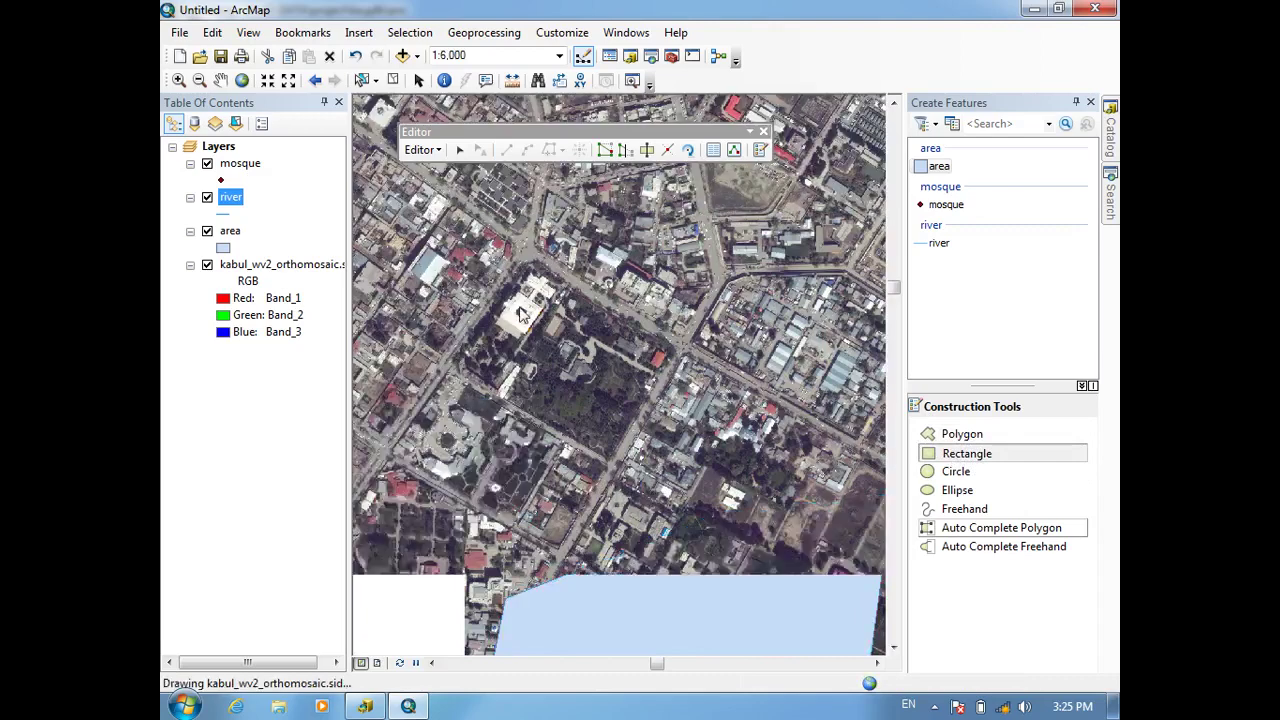
pyautogui.moveTo(439, 313); pyautogui.dragTo(664, 408)
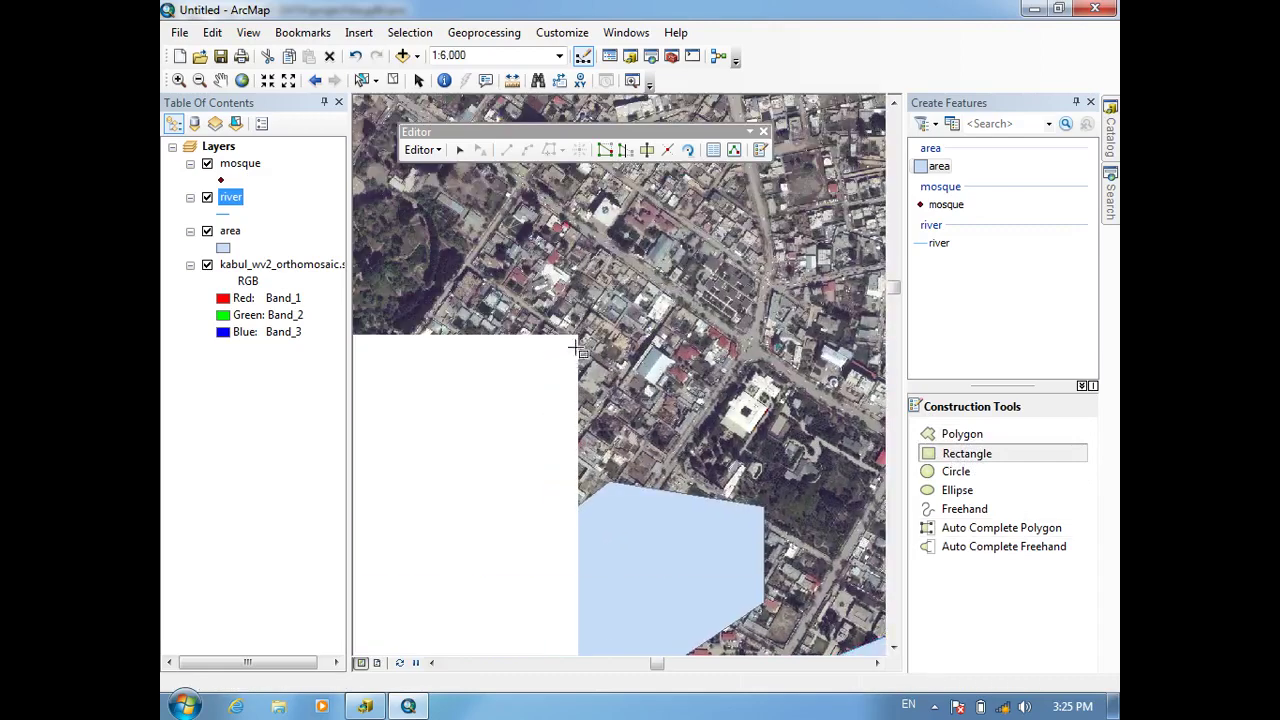
pyautogui.click(598, 411)
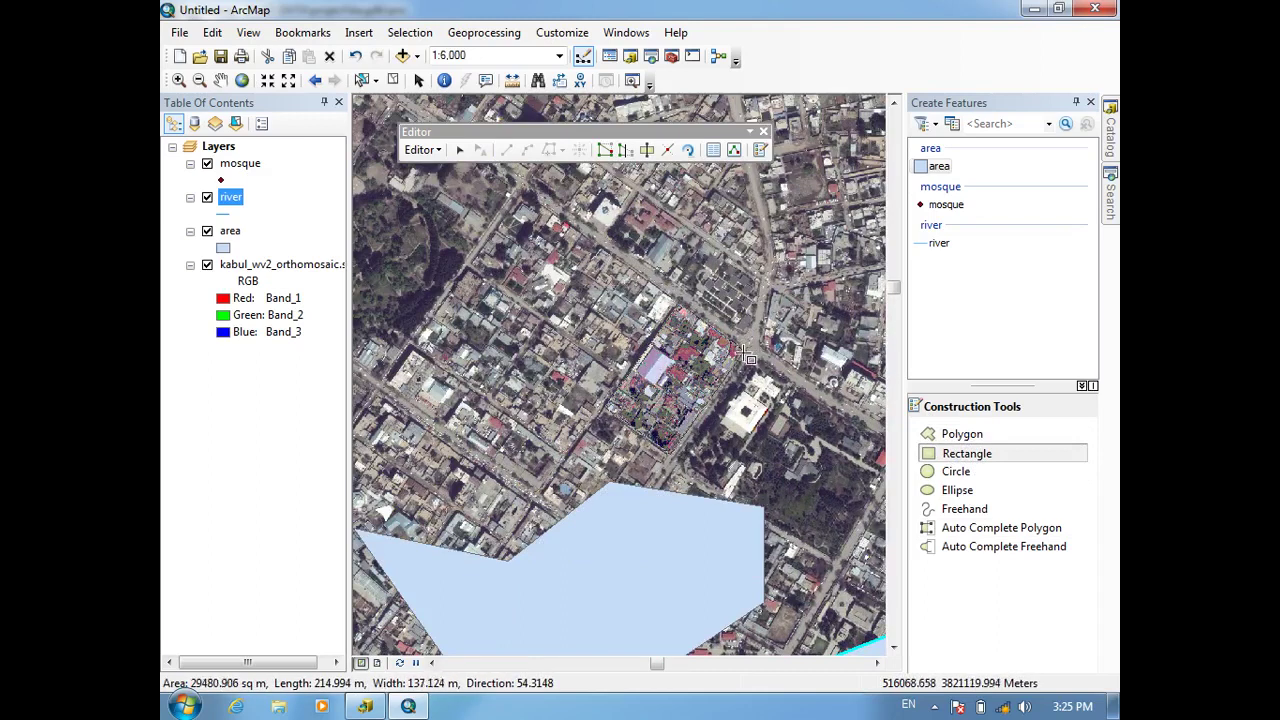
pyautogui.click(746, 352)
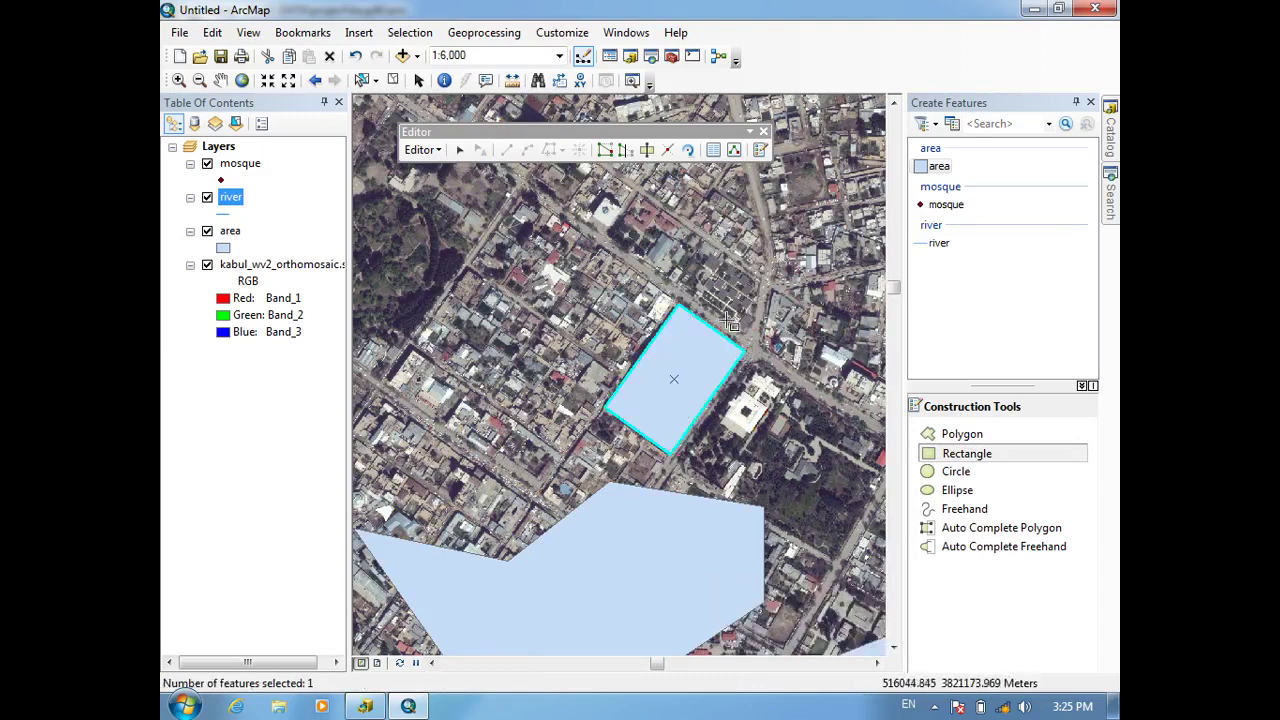
# Step: Draw a larger rotated rectangular area feature covering the block with the round wooded park, aligned to the surrounding streets
pyautogui.press('Left')
pyautogui.press('Up')
pyautogui.press('Escape')
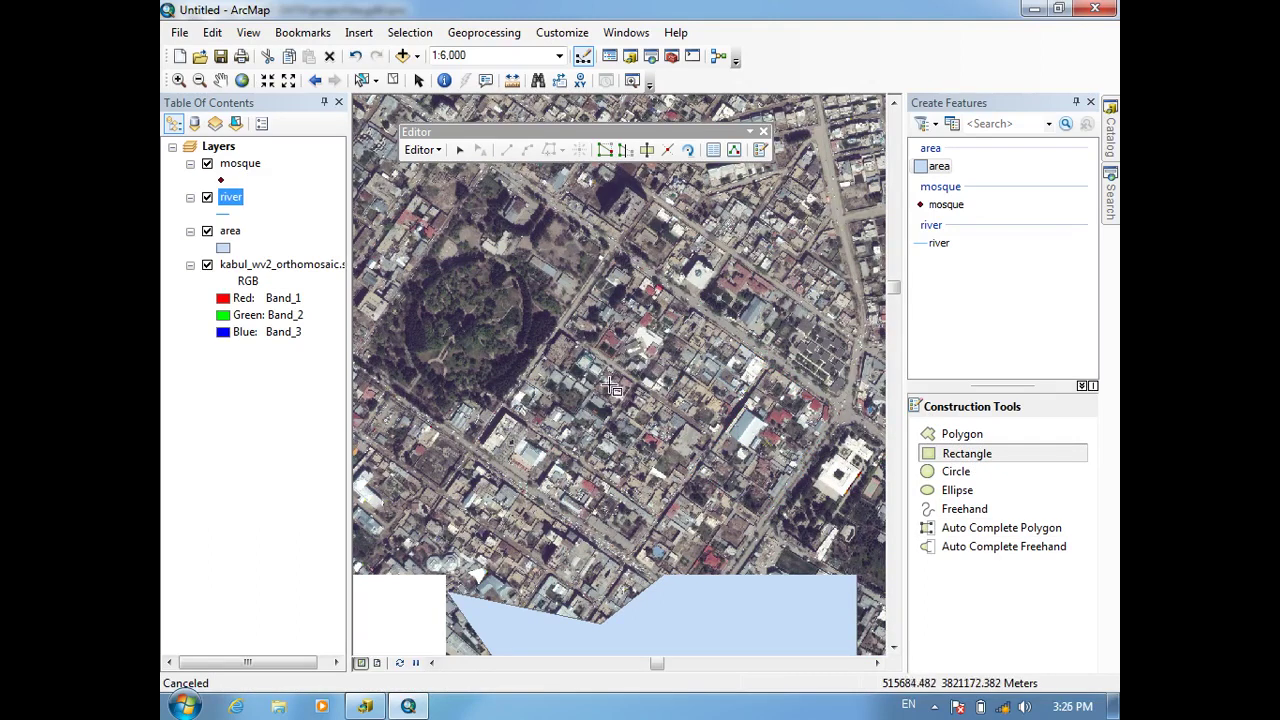
pyautogui.press('Left')
pyautogui.press('Up')
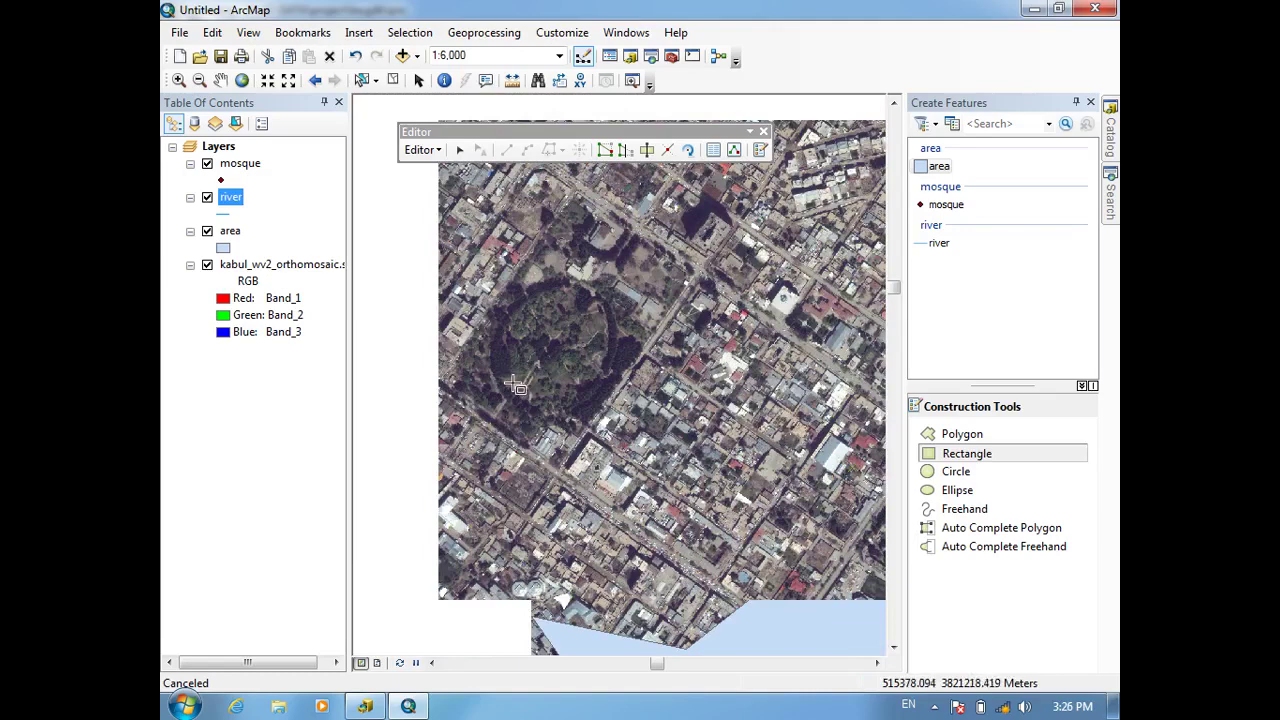
pyautogui.moveTo(522, 368); pyautogui.dragTo(718, 400)
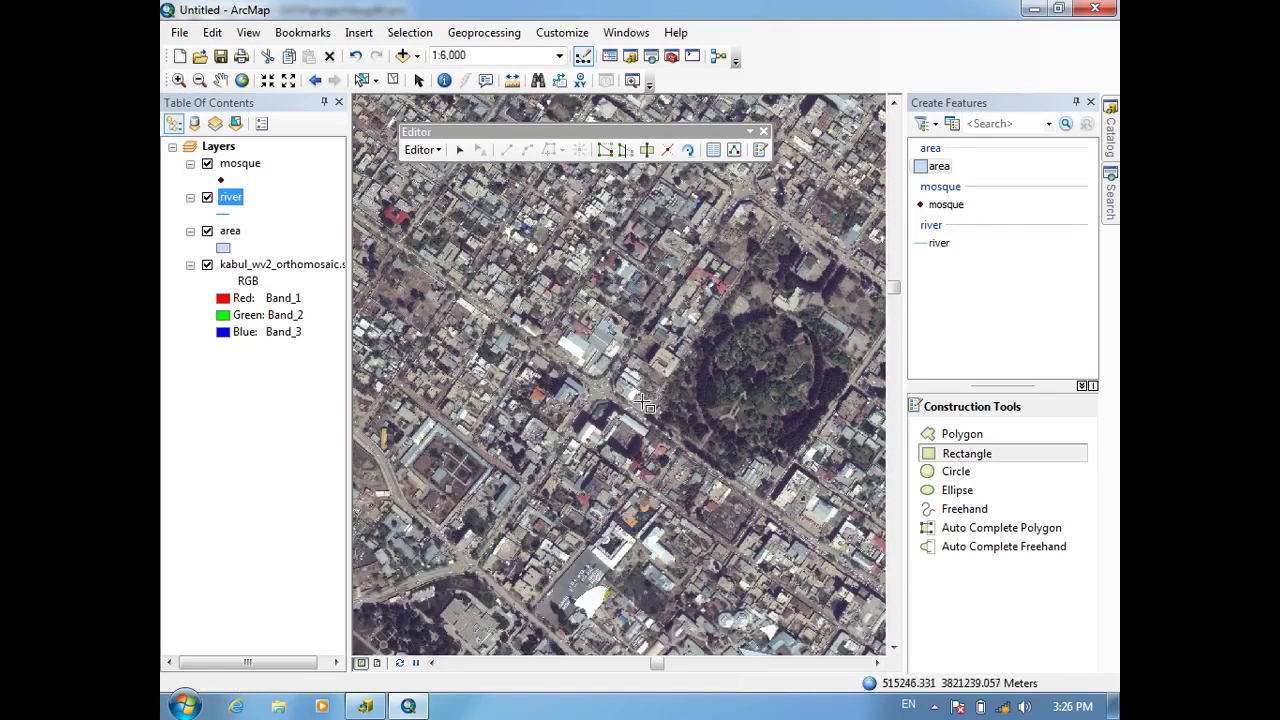
pyautogui.click(650, 420)
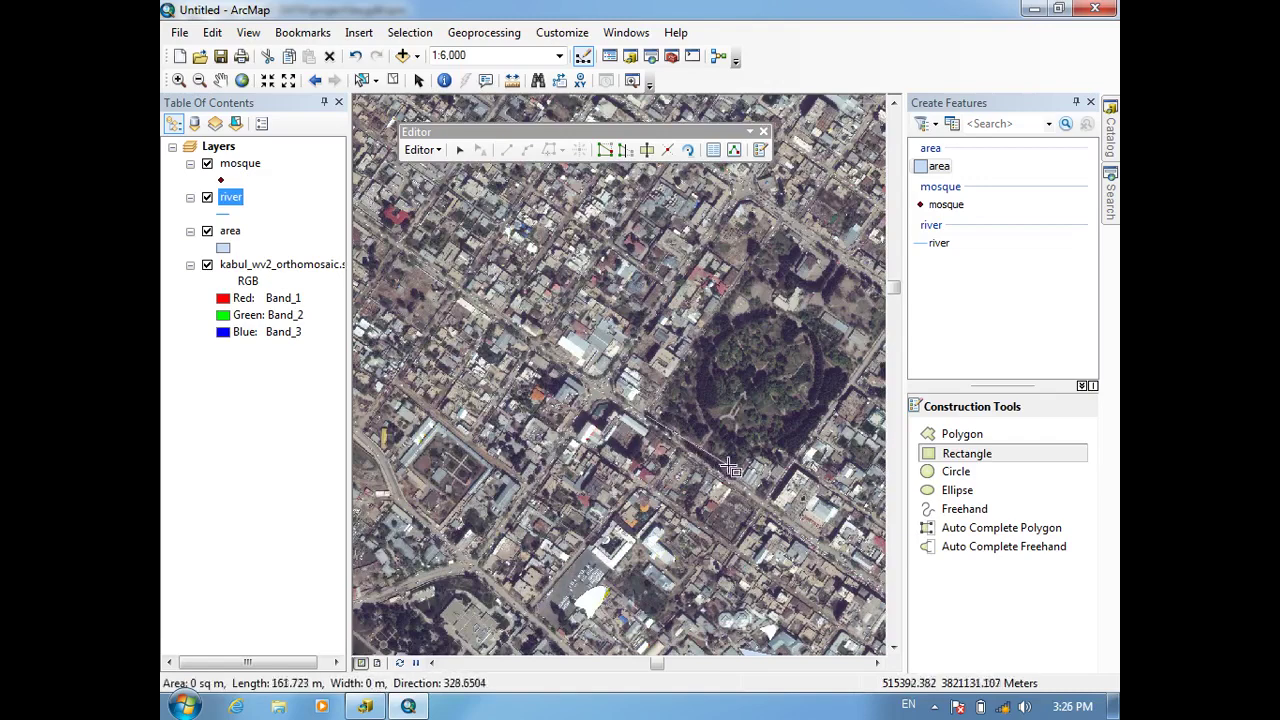
pyautogui.moveTo(570, 400); pyautogui.dragTo(624, 378)
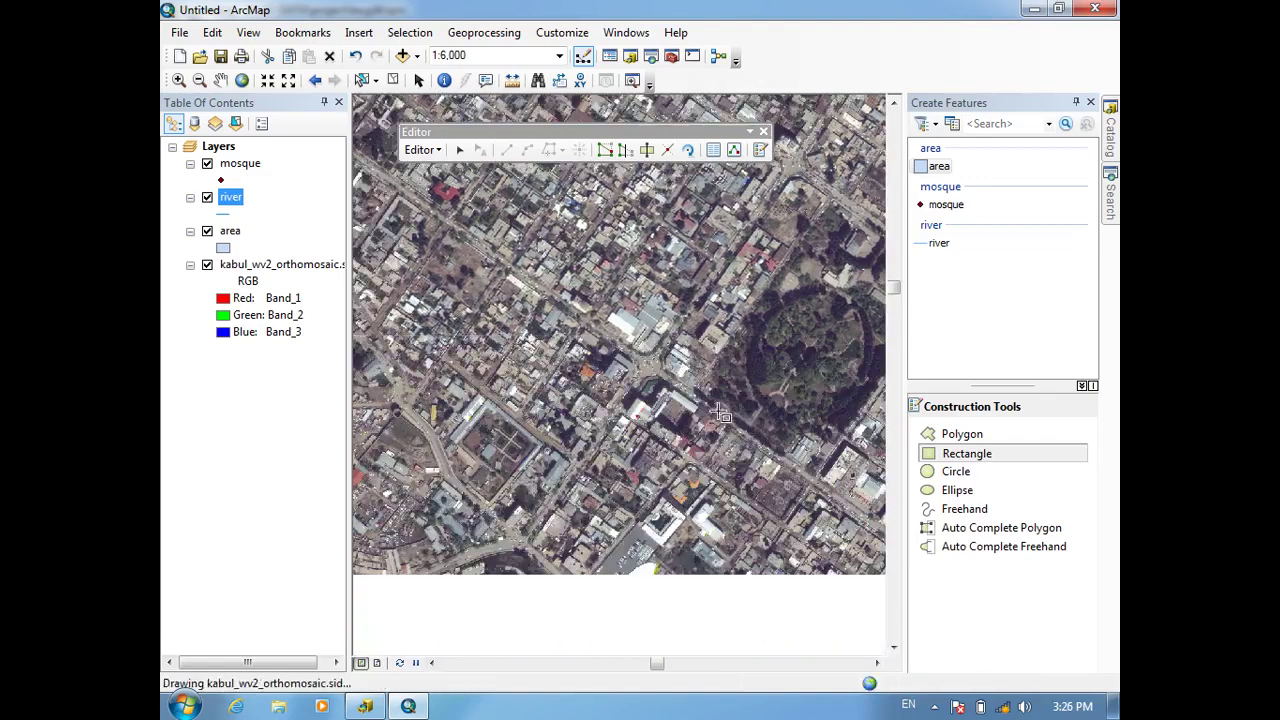
pyautogui.moveTo(763, 441); pyautogui.dragTo(548, 461)
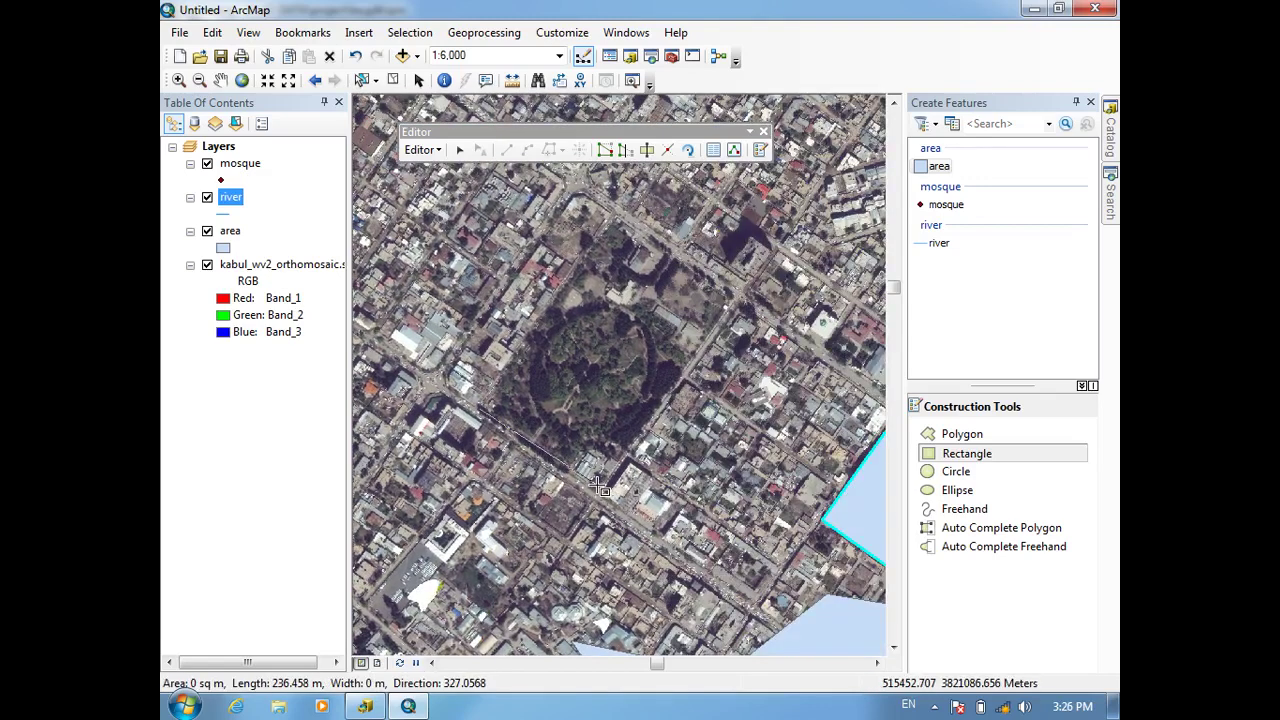
pyautogui.click(592, 483)
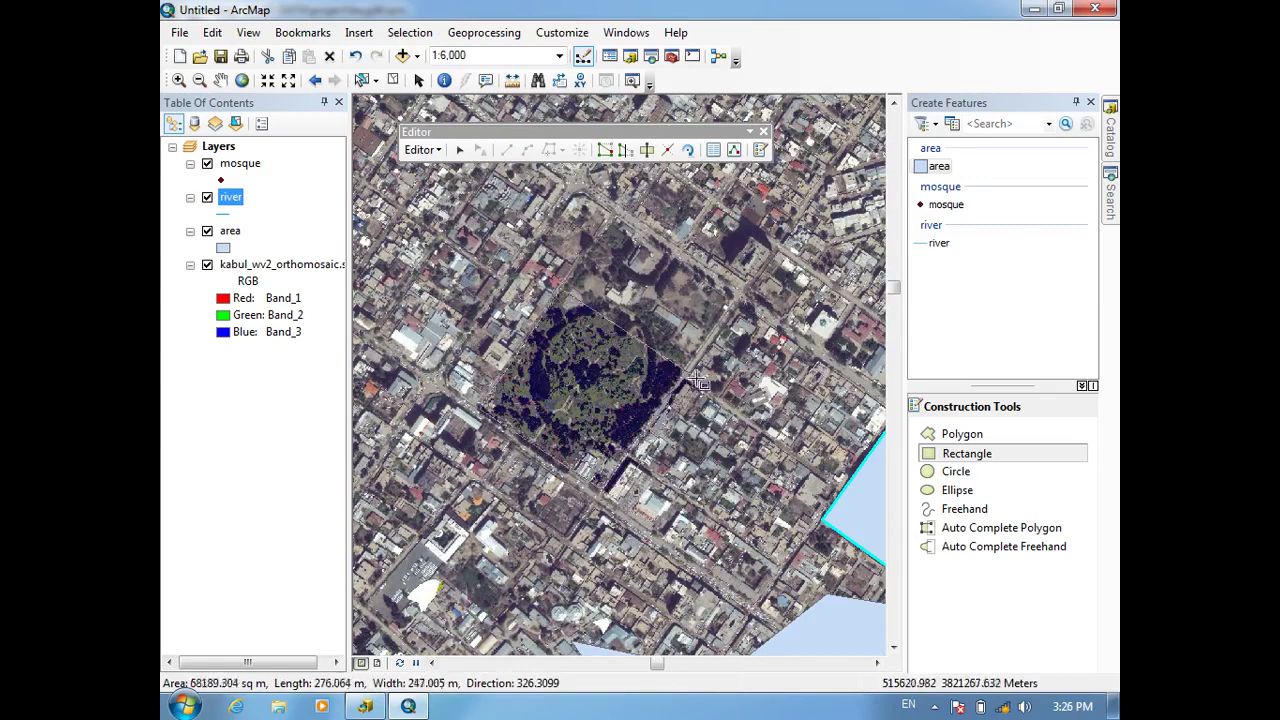
pyautogui.click(741, 304)
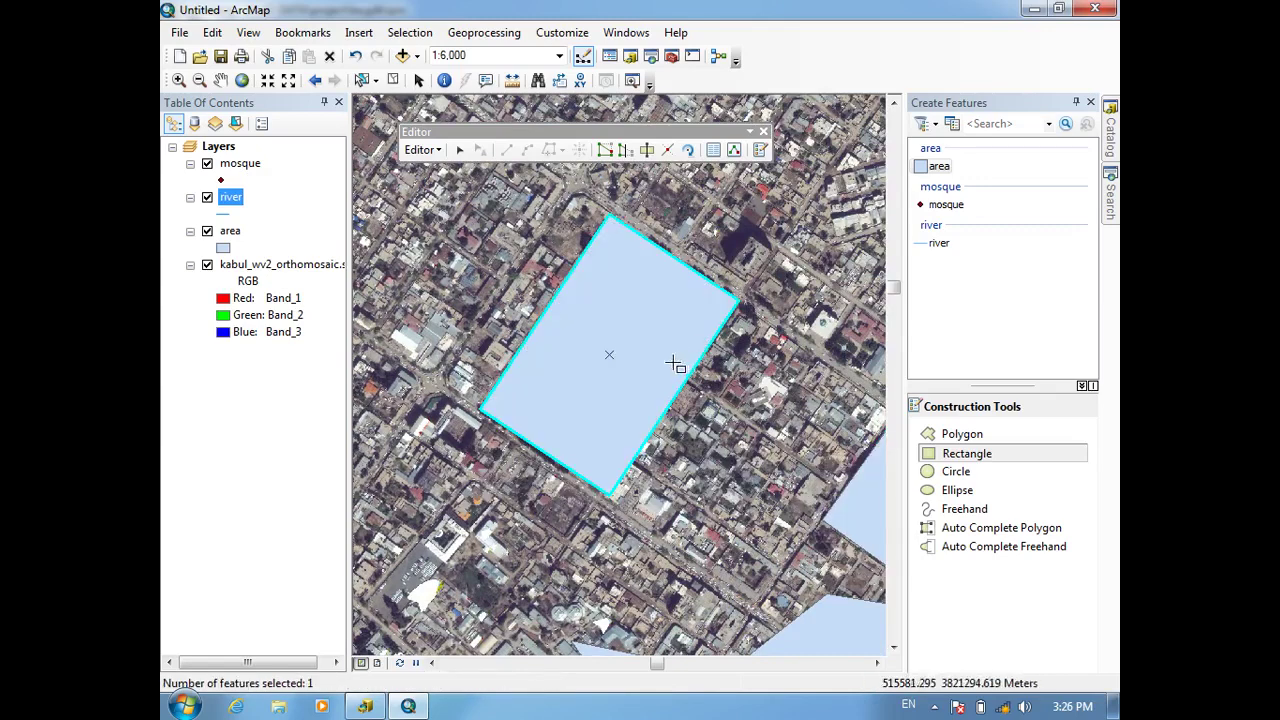
# Step: Draw a circular area feature with a radius of about 15 m, northwest of the road junction at the large rectangle's northern corner
pyautogui.scroll(3, 733, 313)
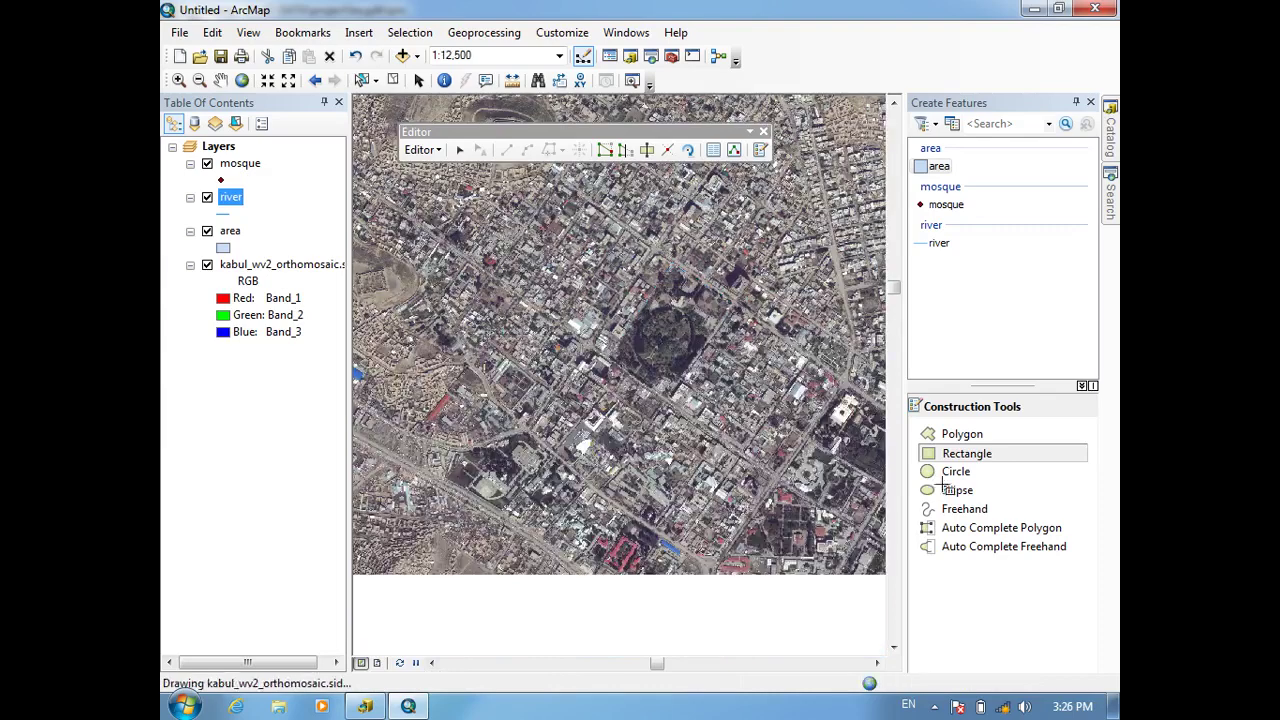
pyautogui.scroll(1, 681, 405)
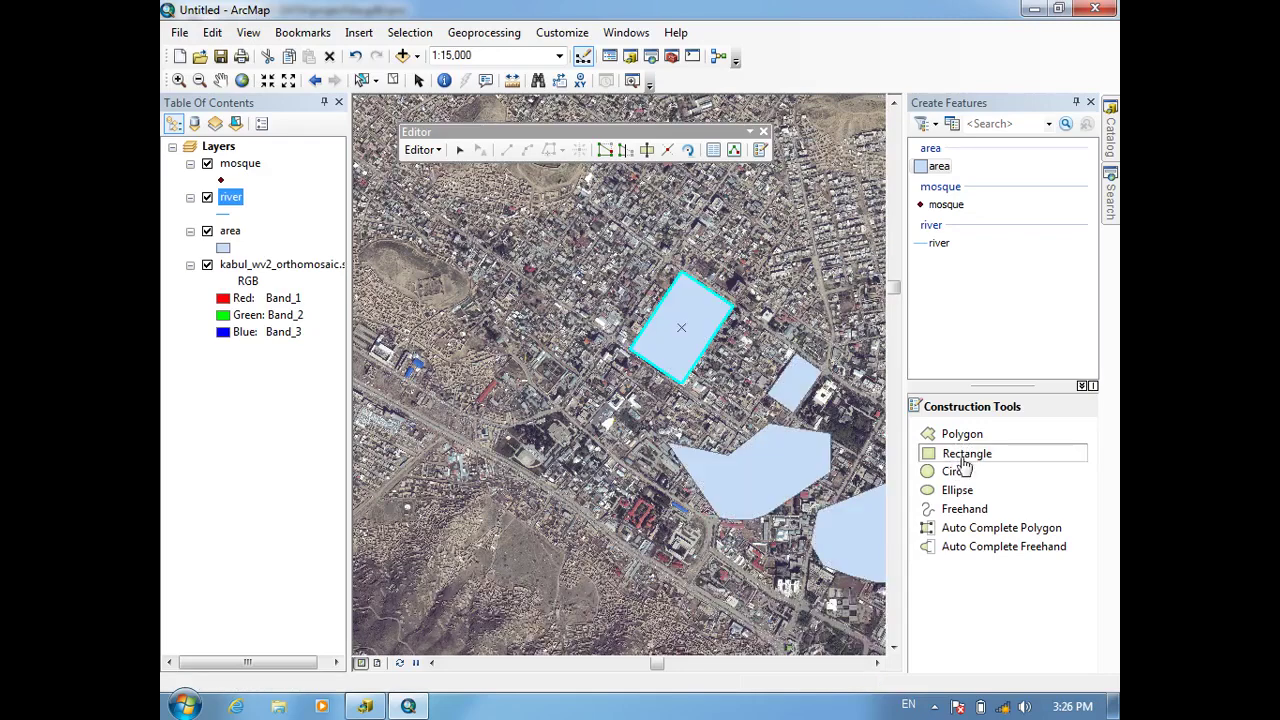
pyautogui.click(962, 461)
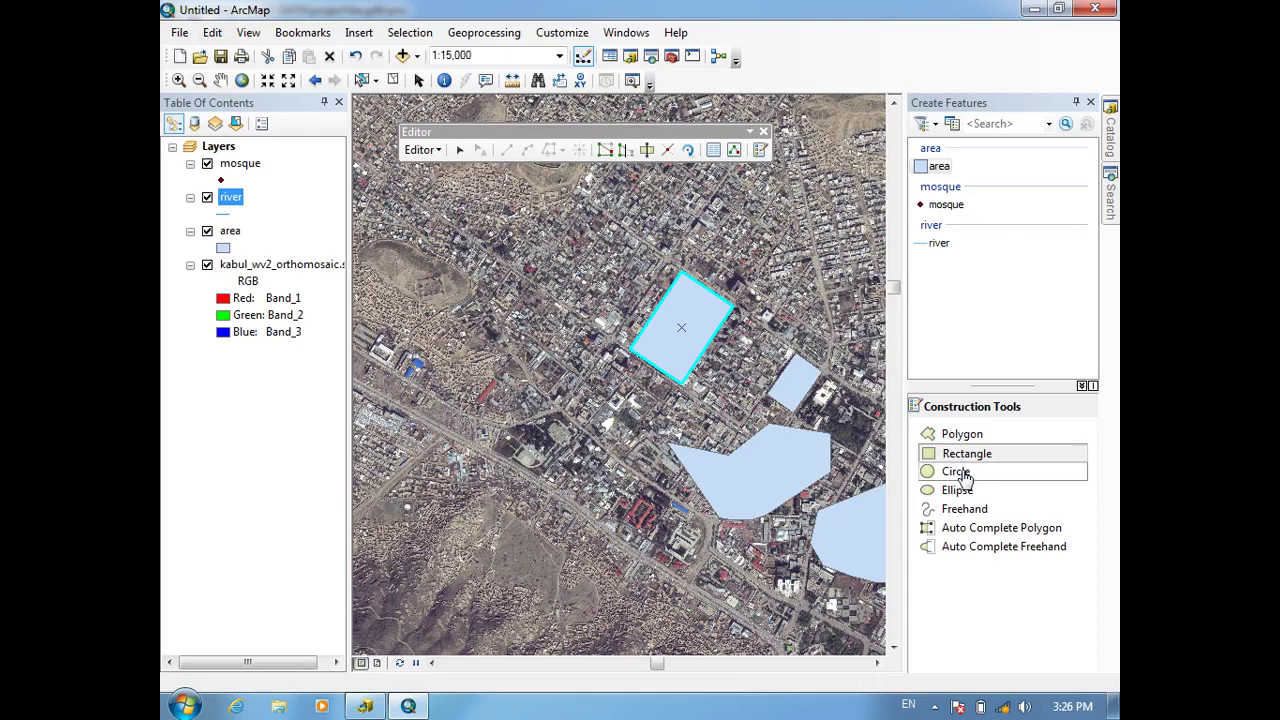
pyautogui.click(956, 472)
pyautogui.scroll(5, 758, 362)
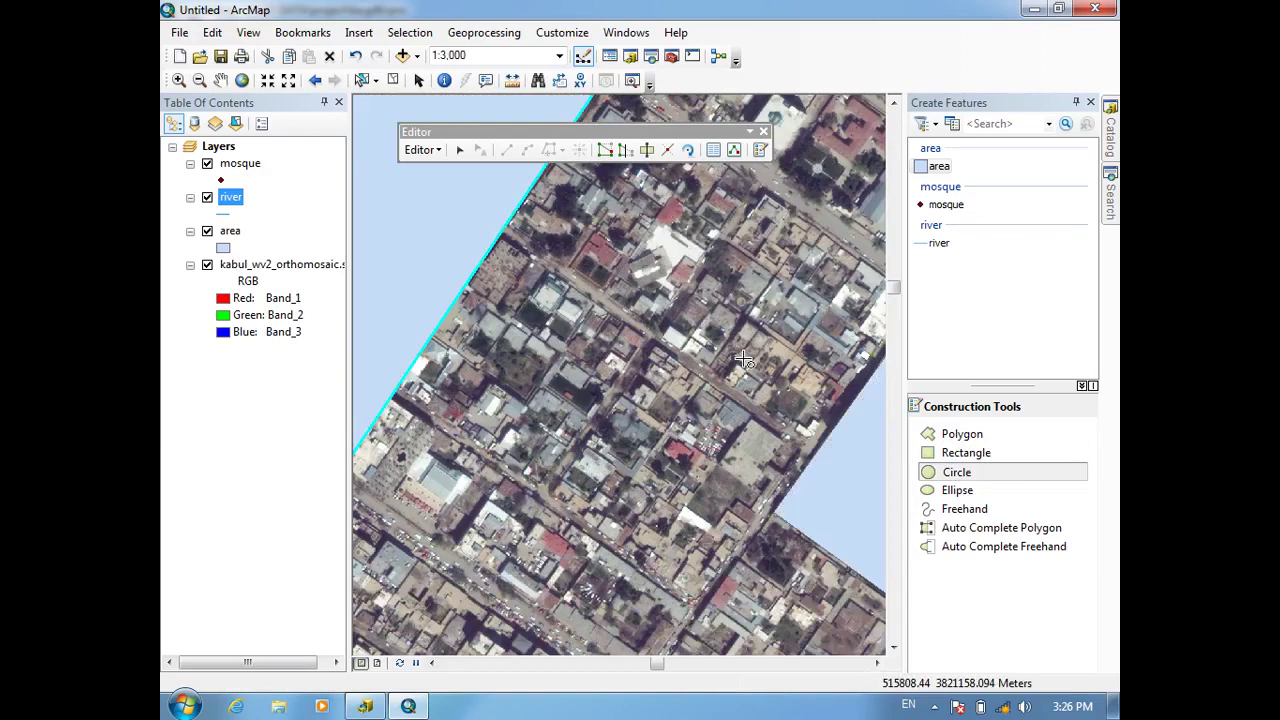
pyautogui.press('Up')
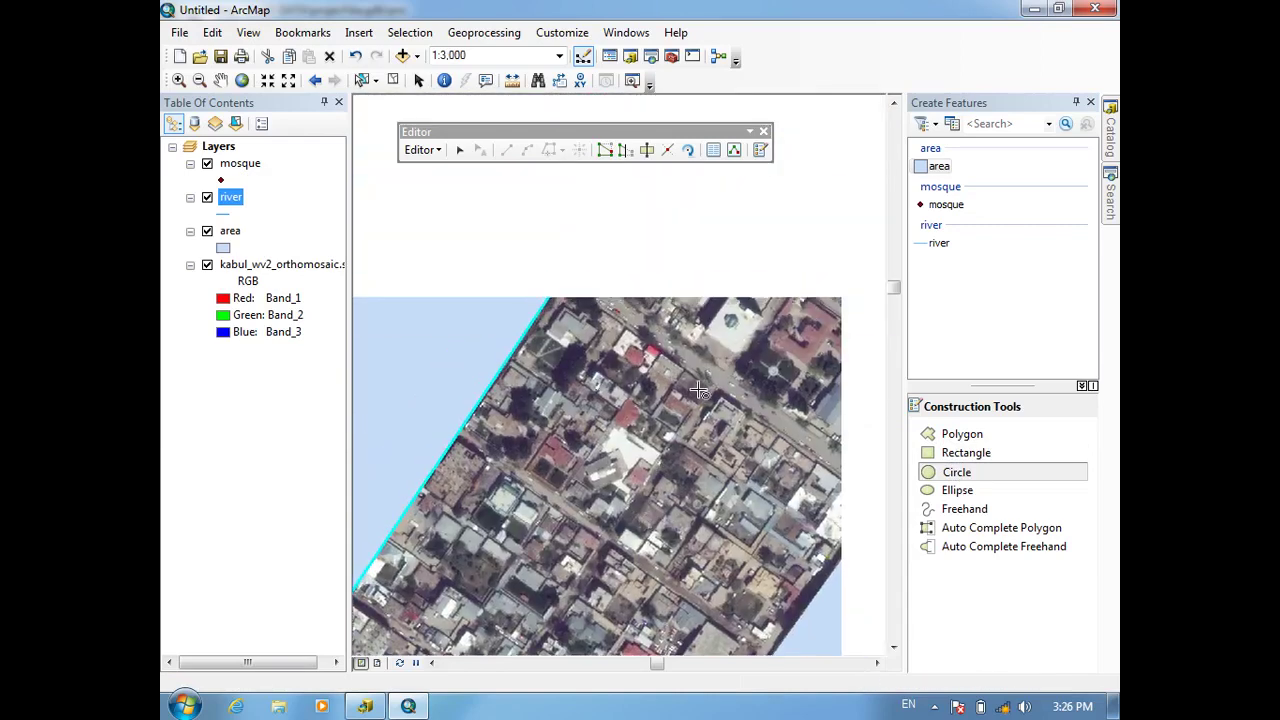
pyautogui.press('Left')
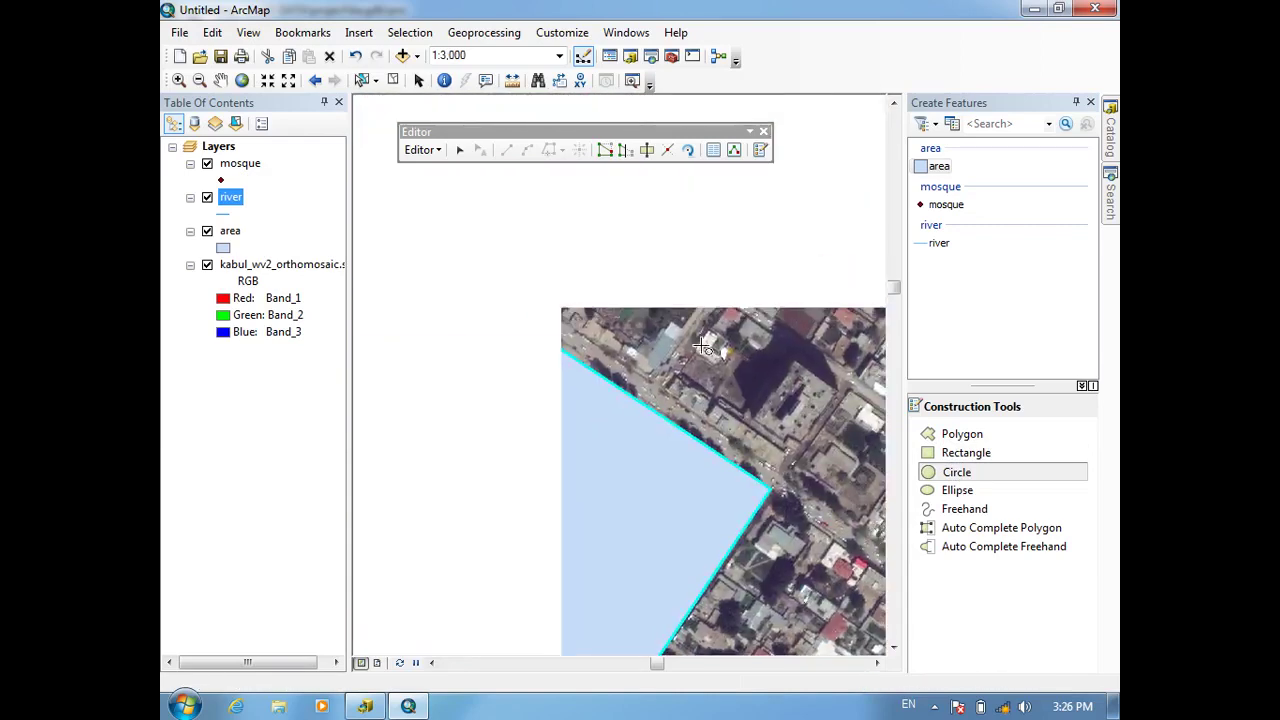
pyautogui.press('Left')
pyautogui.press('Up')
pyautogui.press('Escape')
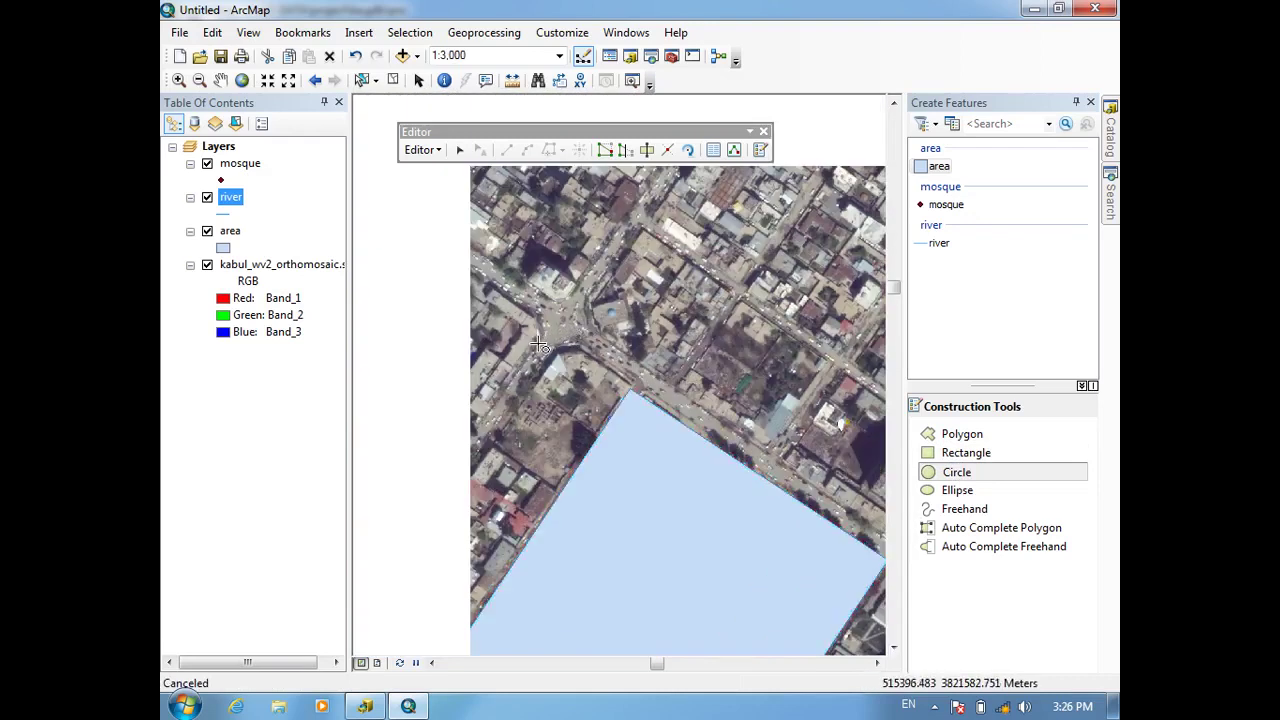
pyautogui.press('Left')
pyautogui.press('Up')
pyautogui.click(542, 302)
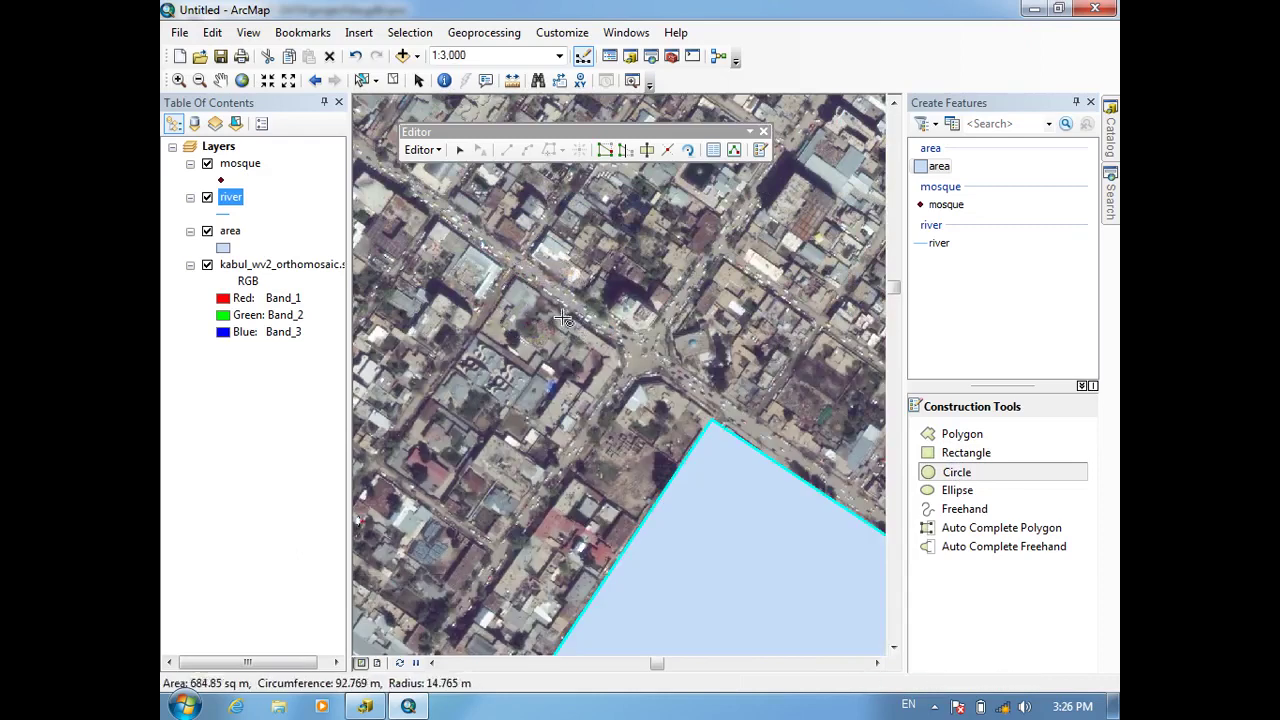
pyautogui.click(558, 315)
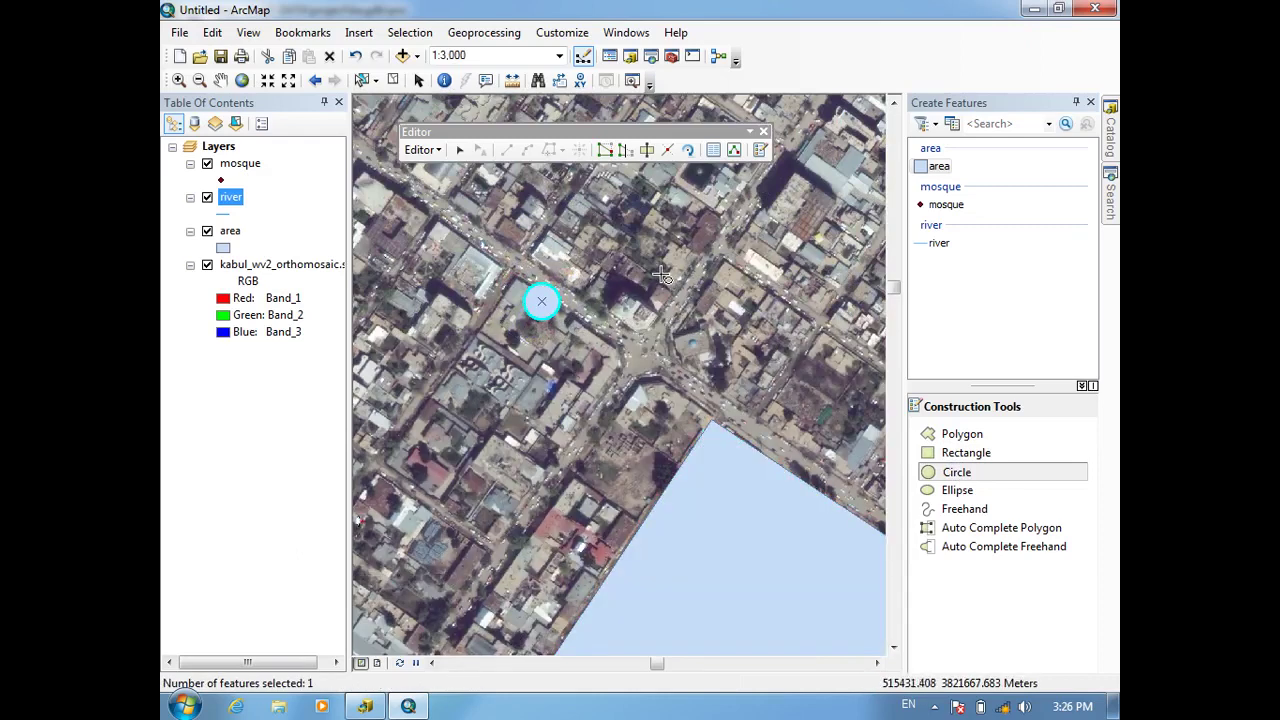
# Step: Draw a much larger circular area feature just east of the small circle, extending to the road junction
pyautogui.click(662, 276)
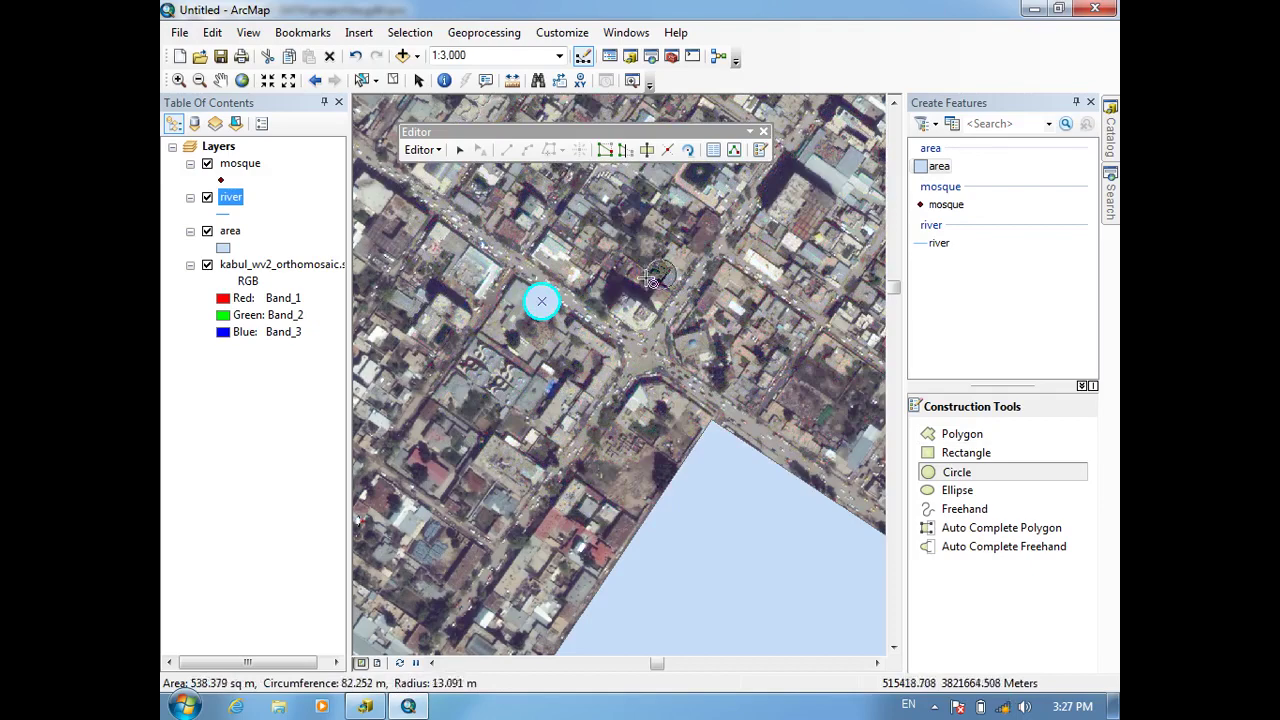
pyautogui.click(731, 342)
pyautogui.scroll(3, 770, 371)
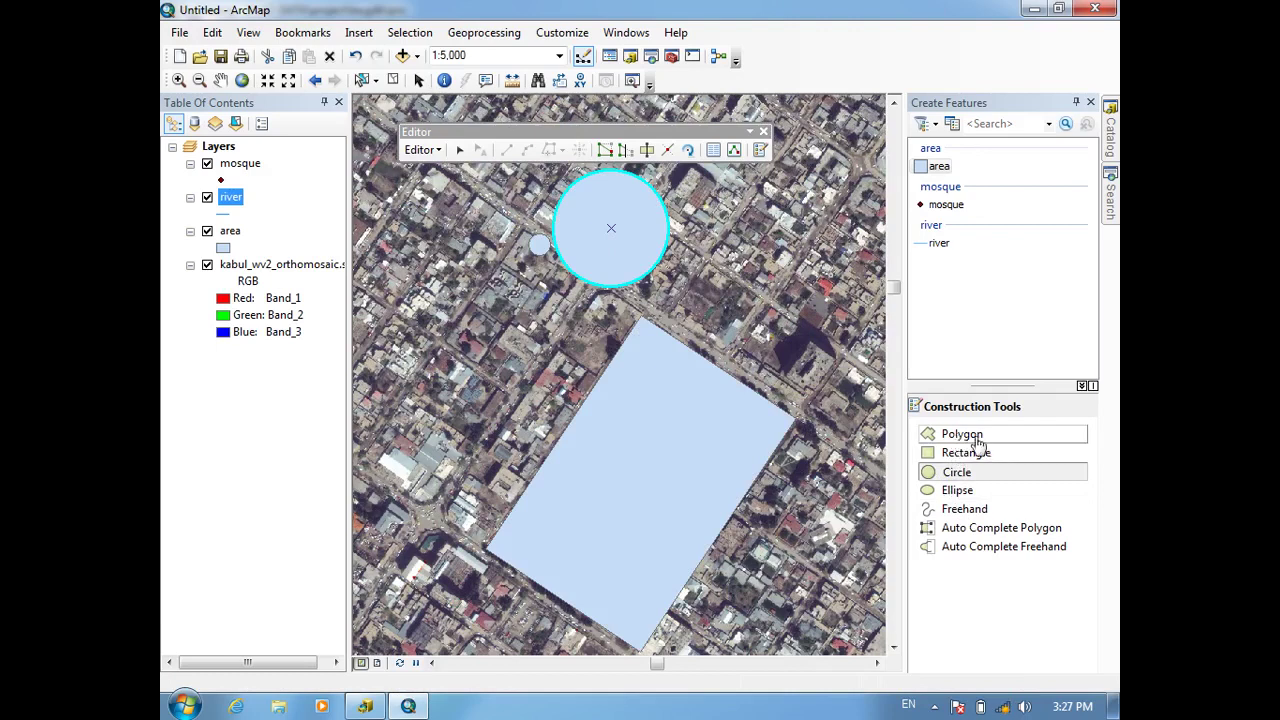
# Step: Draw an elongated horizontal elliptical area feature west of the two circles, hiding the orthomosaic while sizing it and showing it again when finished
pyautogui.click(962, 492)
pyautogui.scroll(-1, 661, 374)
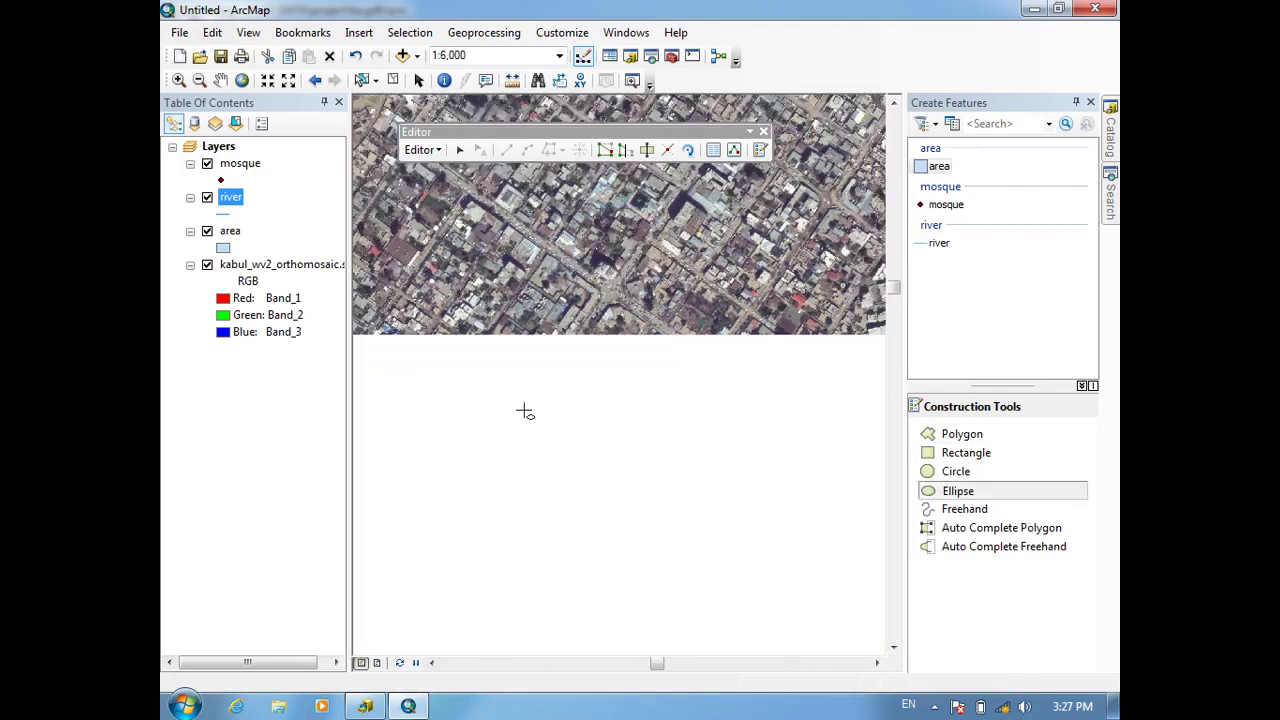
pyautogui.moveTo(528, 391); pyautogui.dragTo(707, 486)
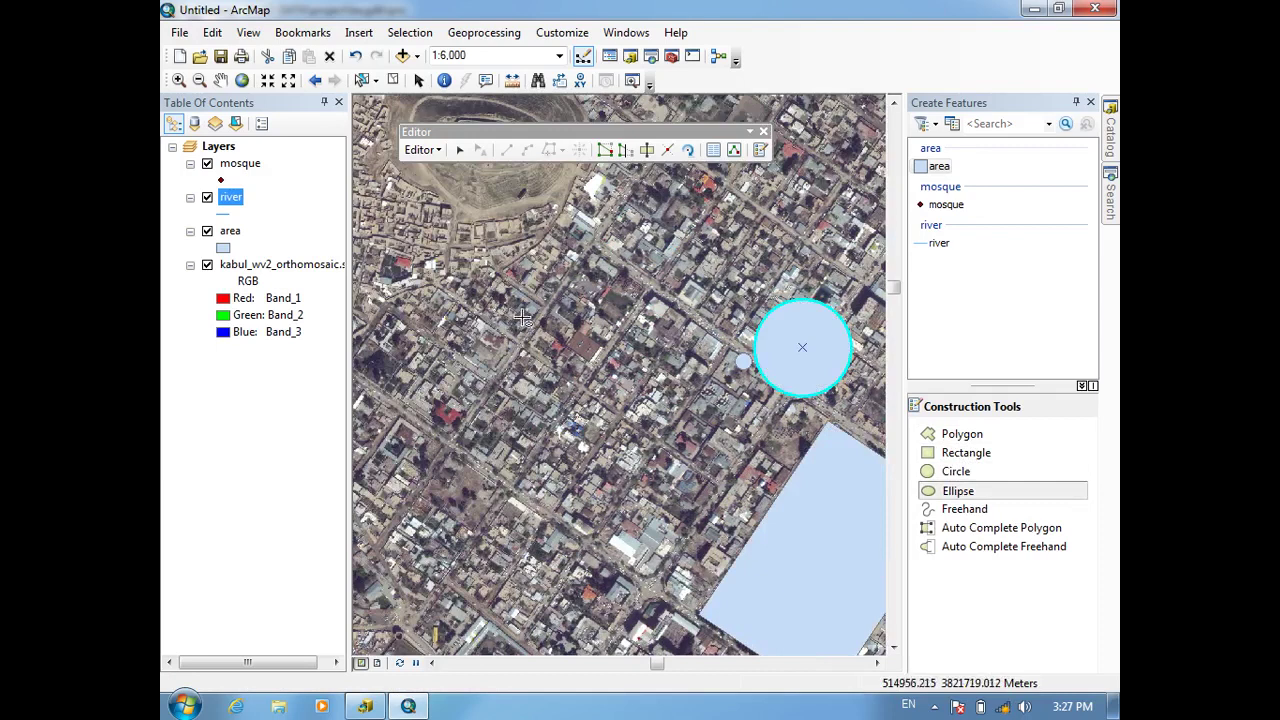
pyautogui.click(454, 322)
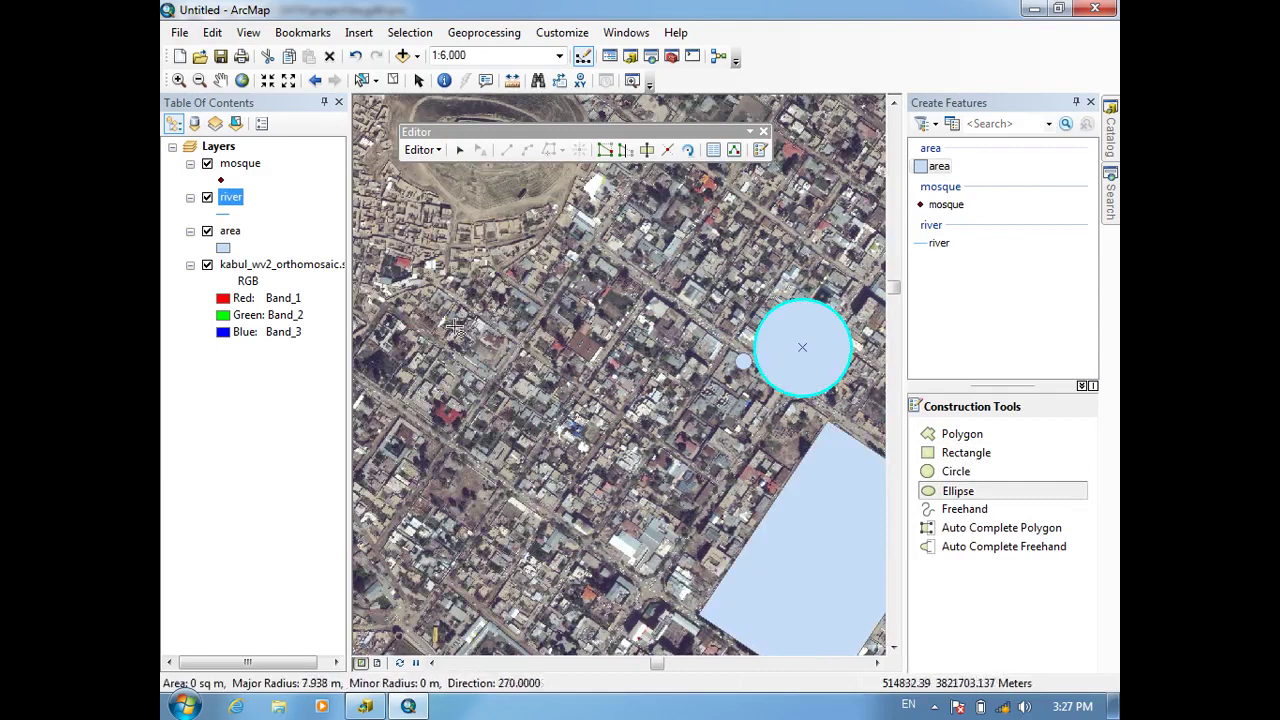
pyautogui.moveTo(602, 315); pyautogui.dragTo(770, 342)
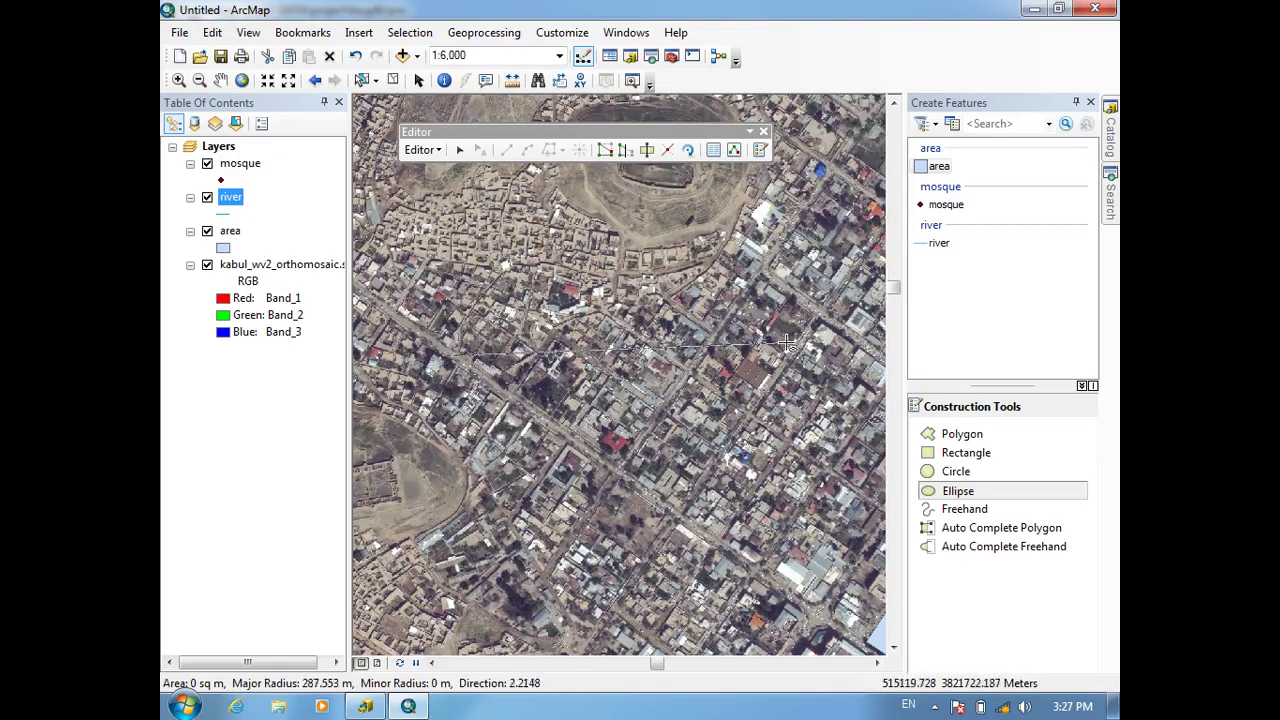
pyautogui.click(792, 347)
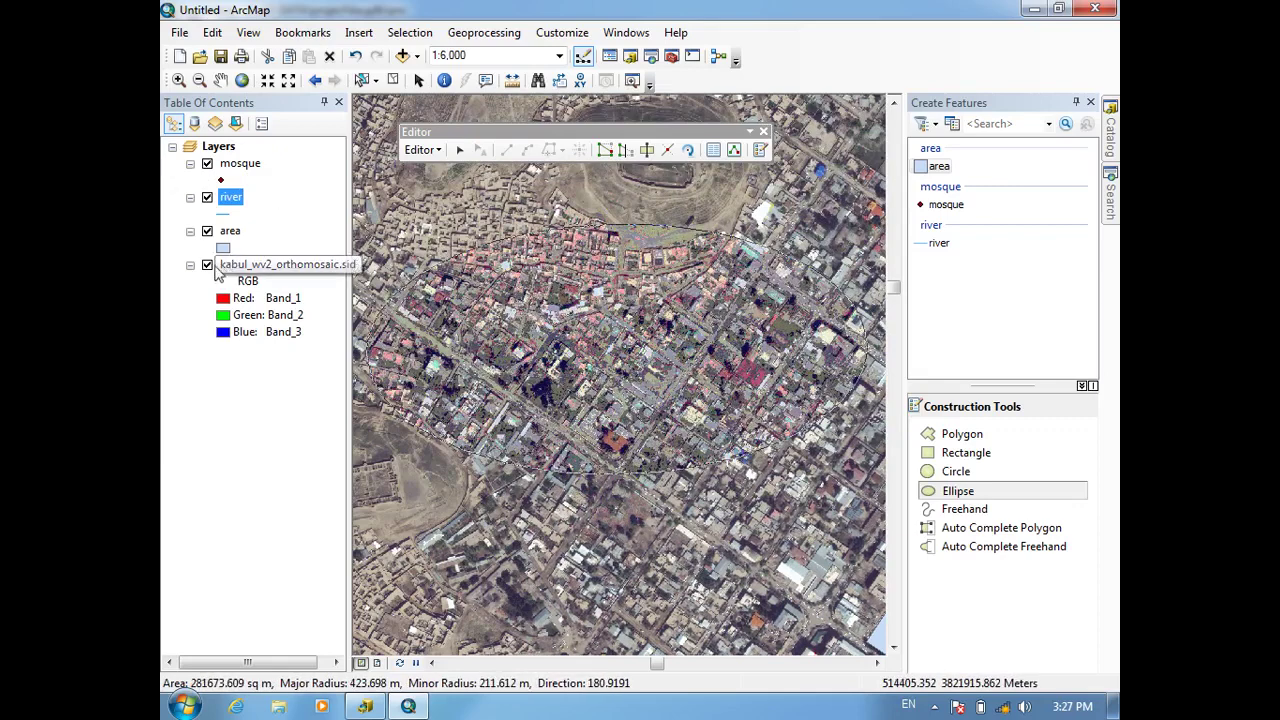
pyautogui.click(207, 266)
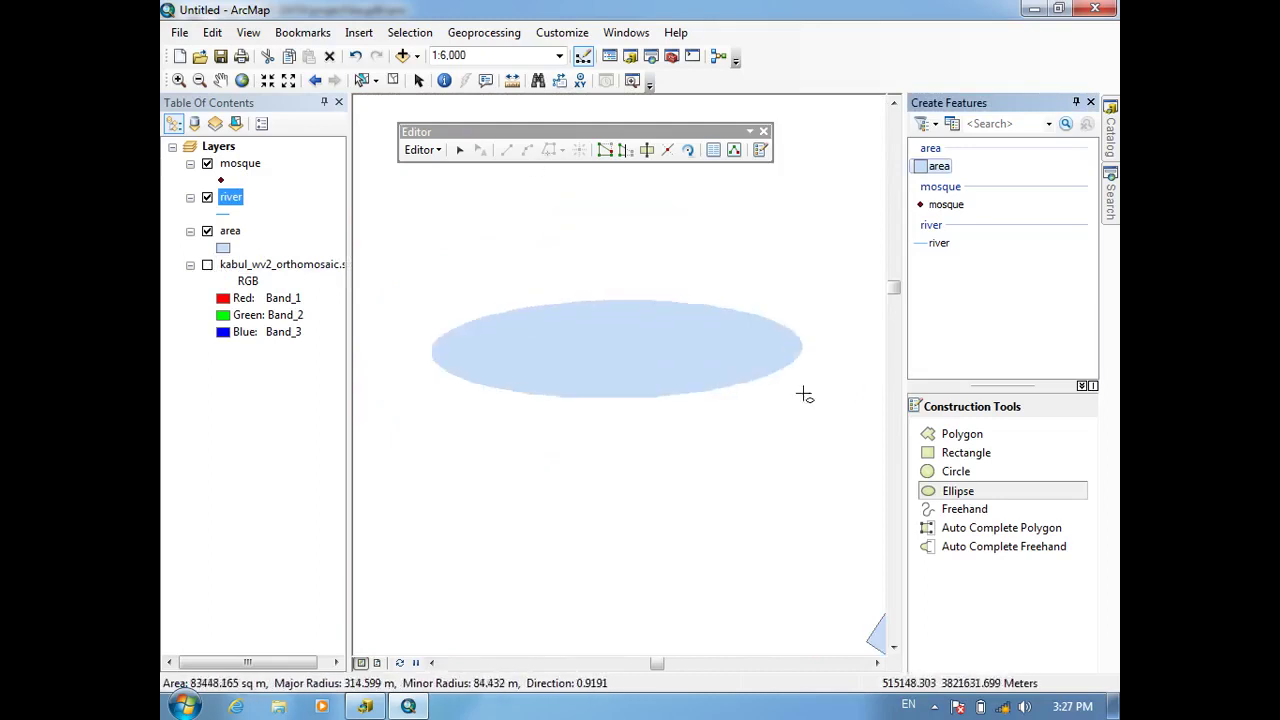
pyautogui.click(737, 378)
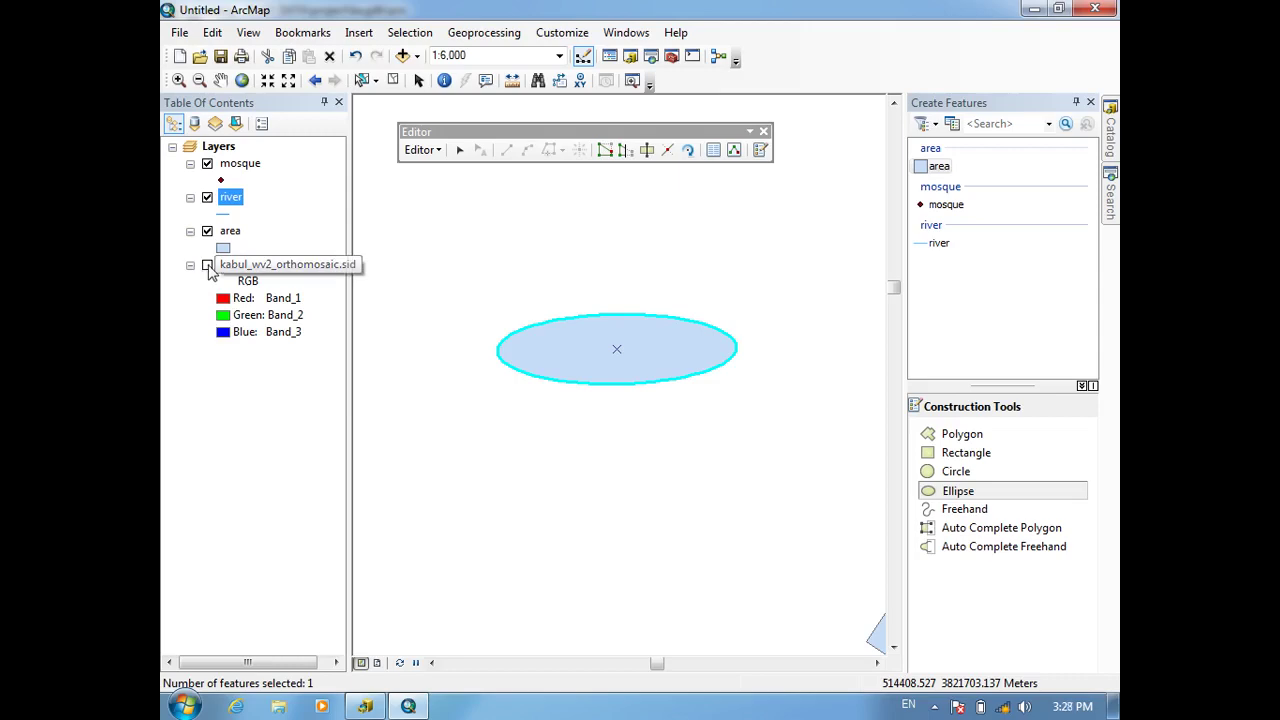
pyautogui.click(207, 265)
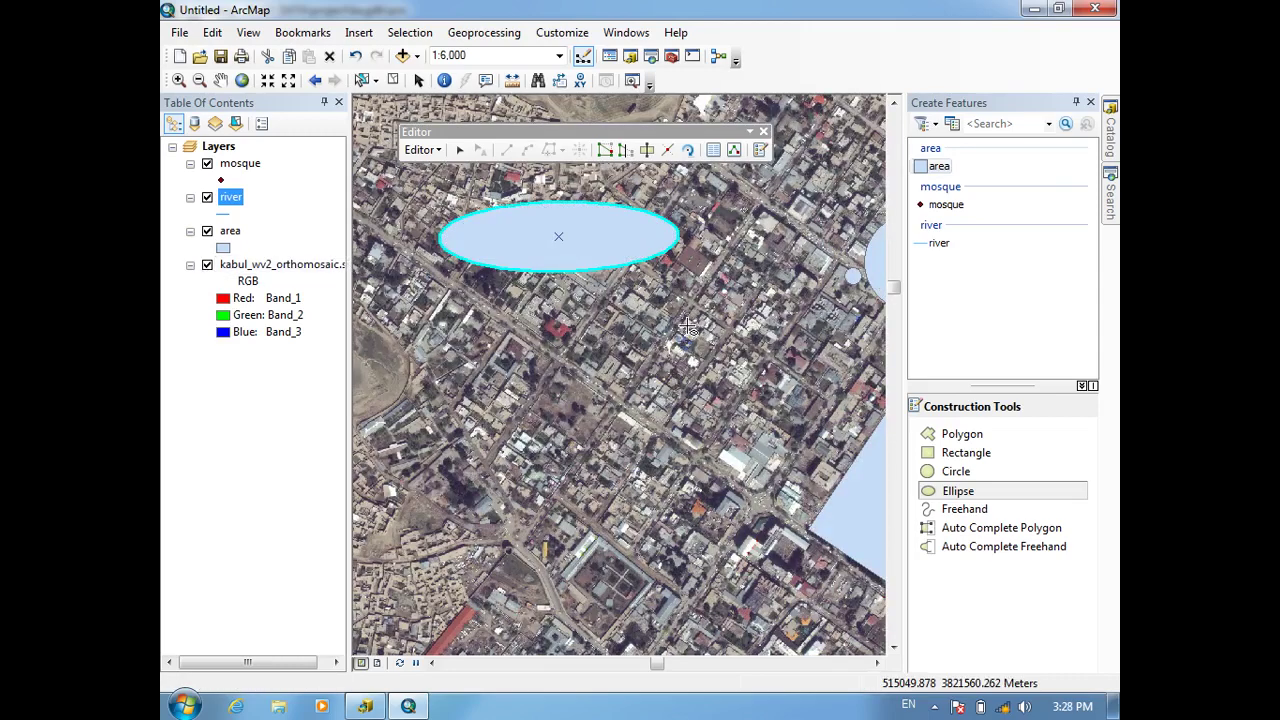
# Step: Draw a large freehand area feature southwest of the ellipse, covering the built-up blocks southeast of the bare hill
pyautogui.press('Down')
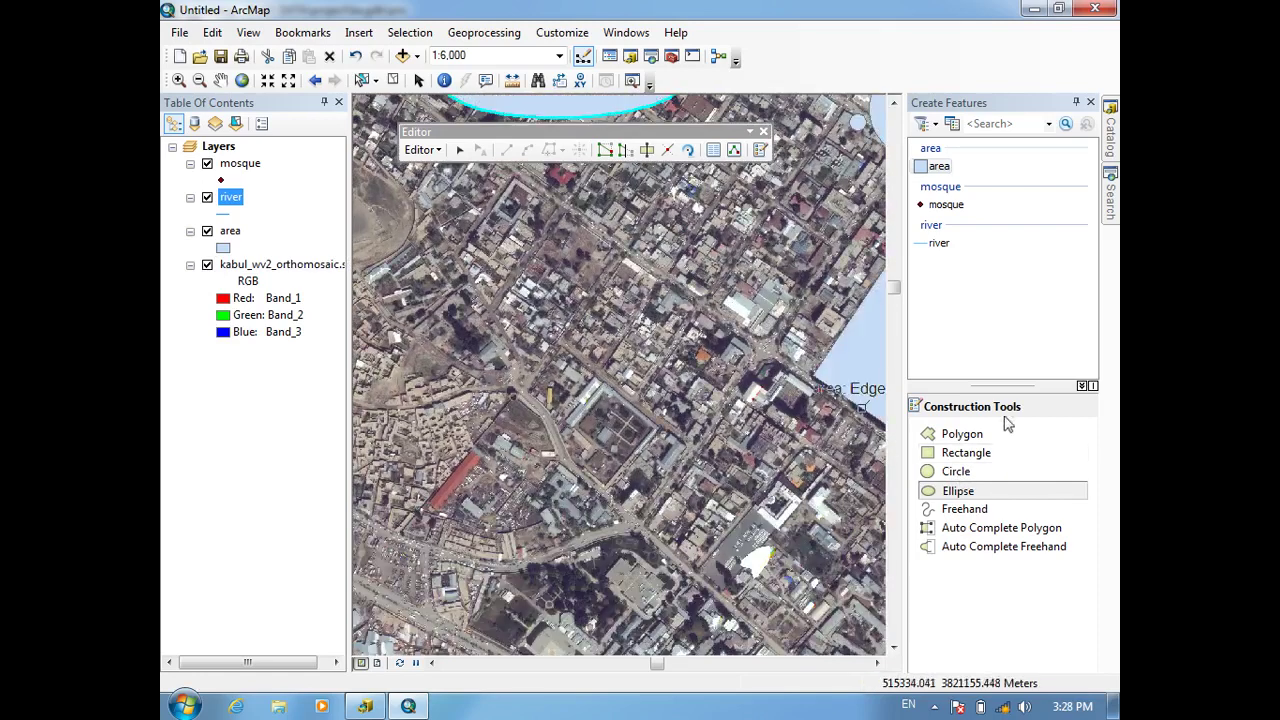
pyautogui.click(965, 512)
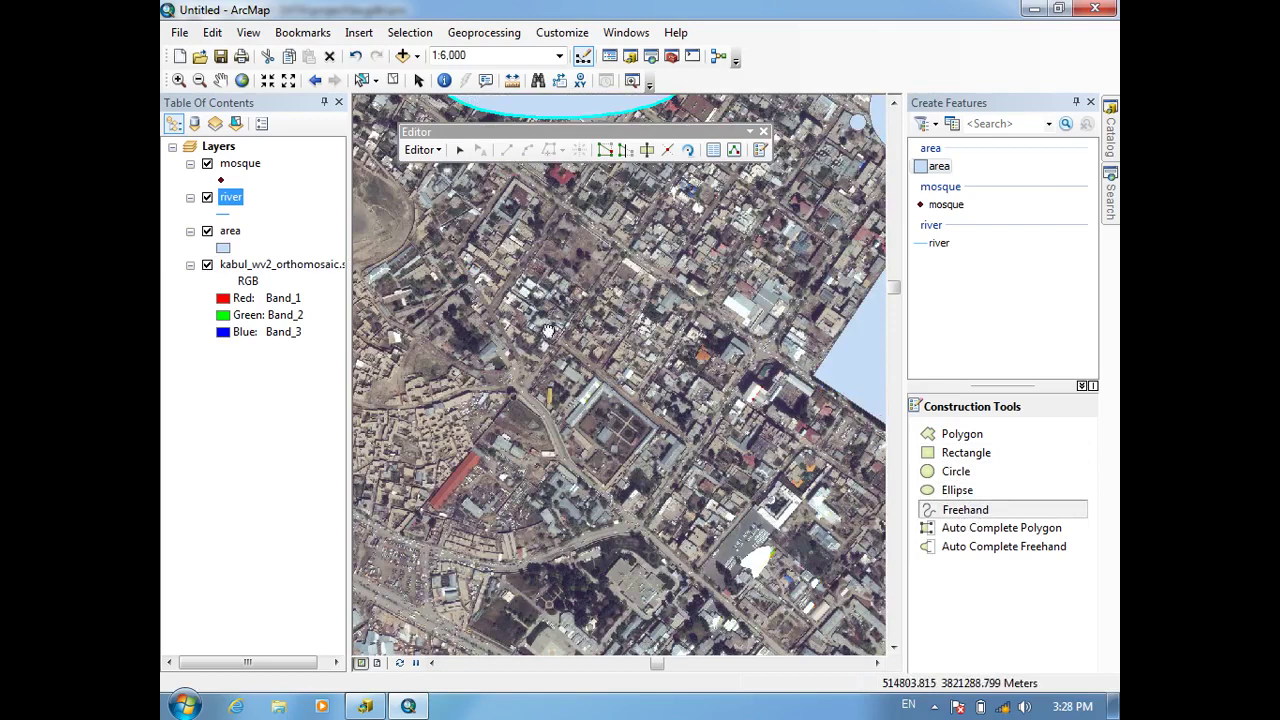
pyautogui.press('Left')
pyautogui.press('Up')
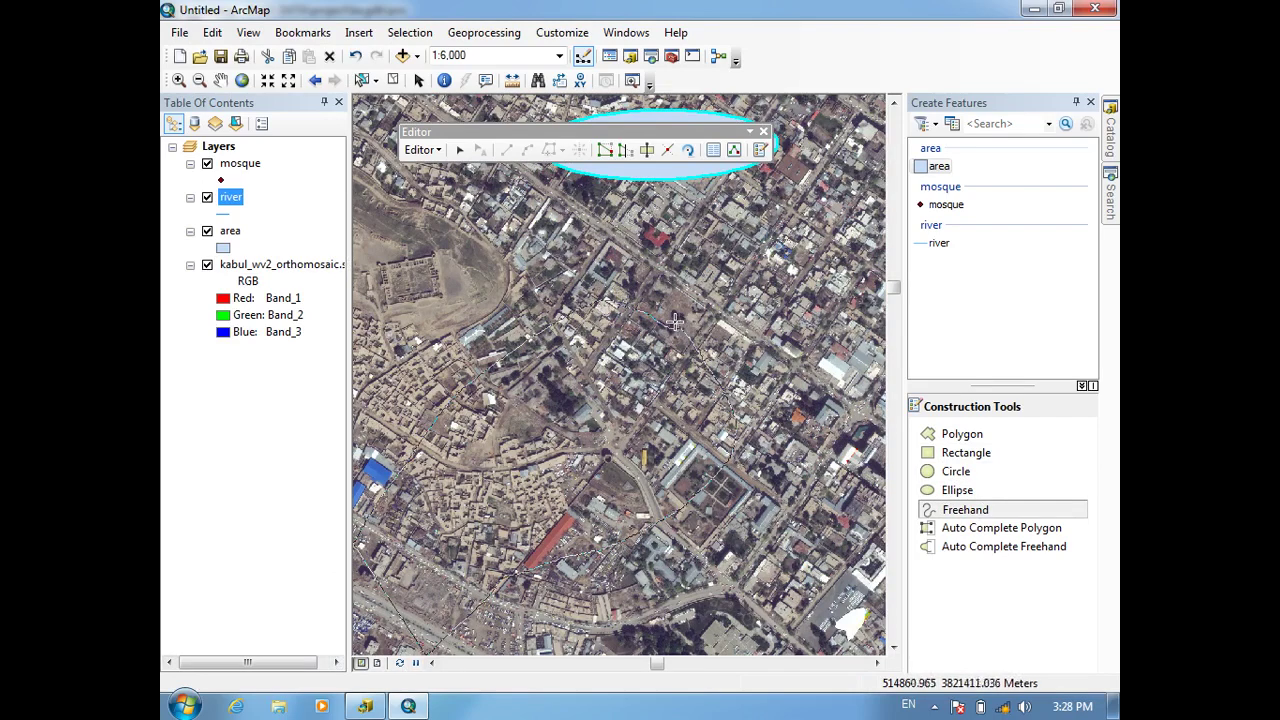
pyautogui.press('Delete')
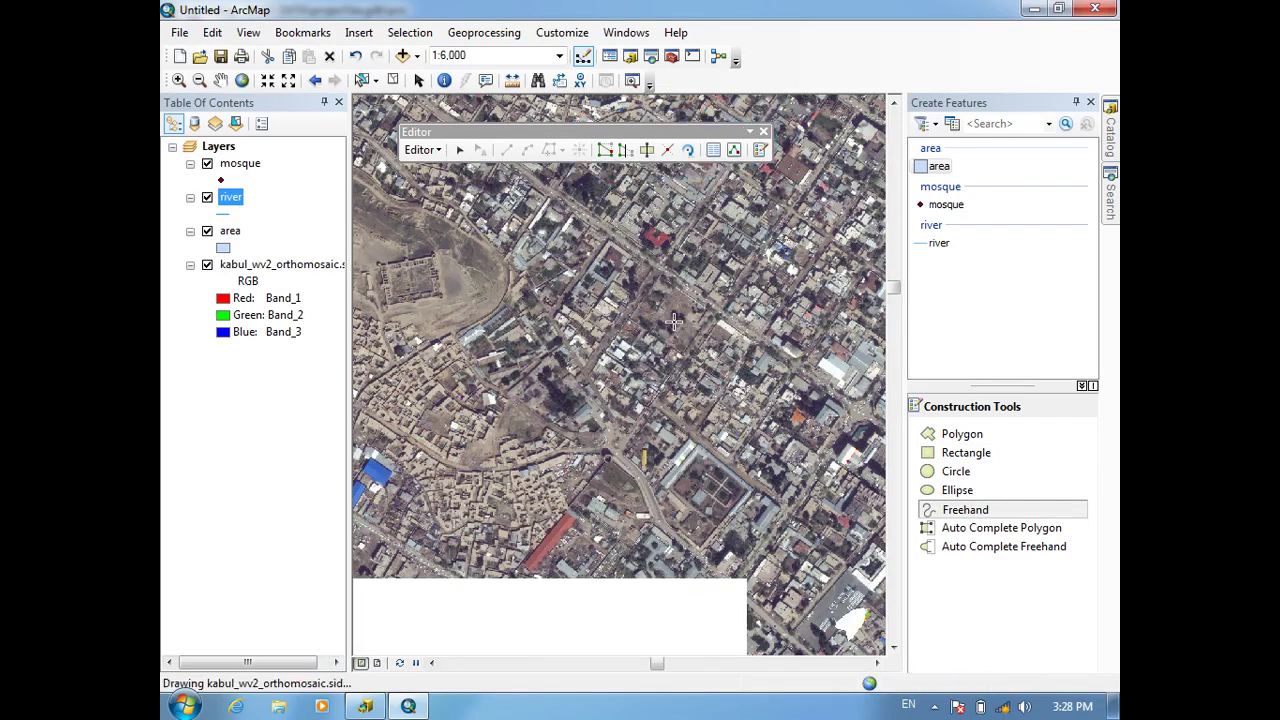
pyautogui.moveTo(675, 320); pyautogui.dragTo(758, 300)
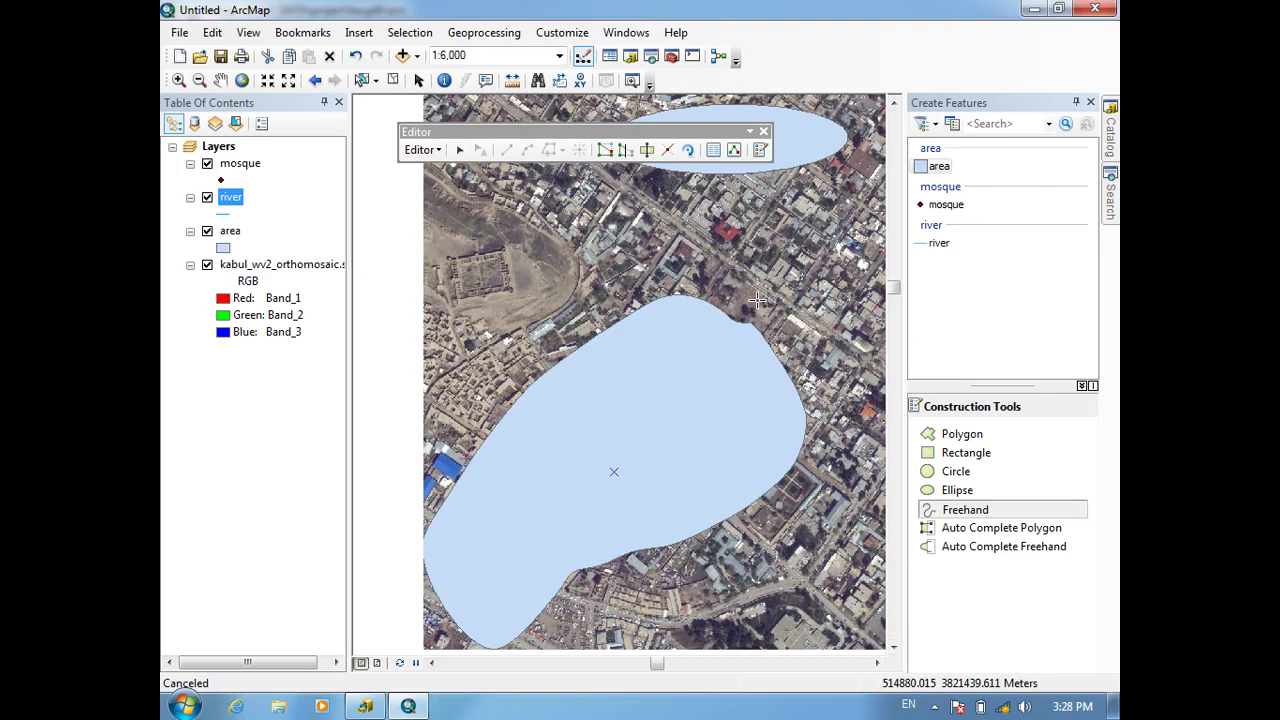
pyautogui.moveTo(687, 291); pyautogui.dragTo(727, 386)
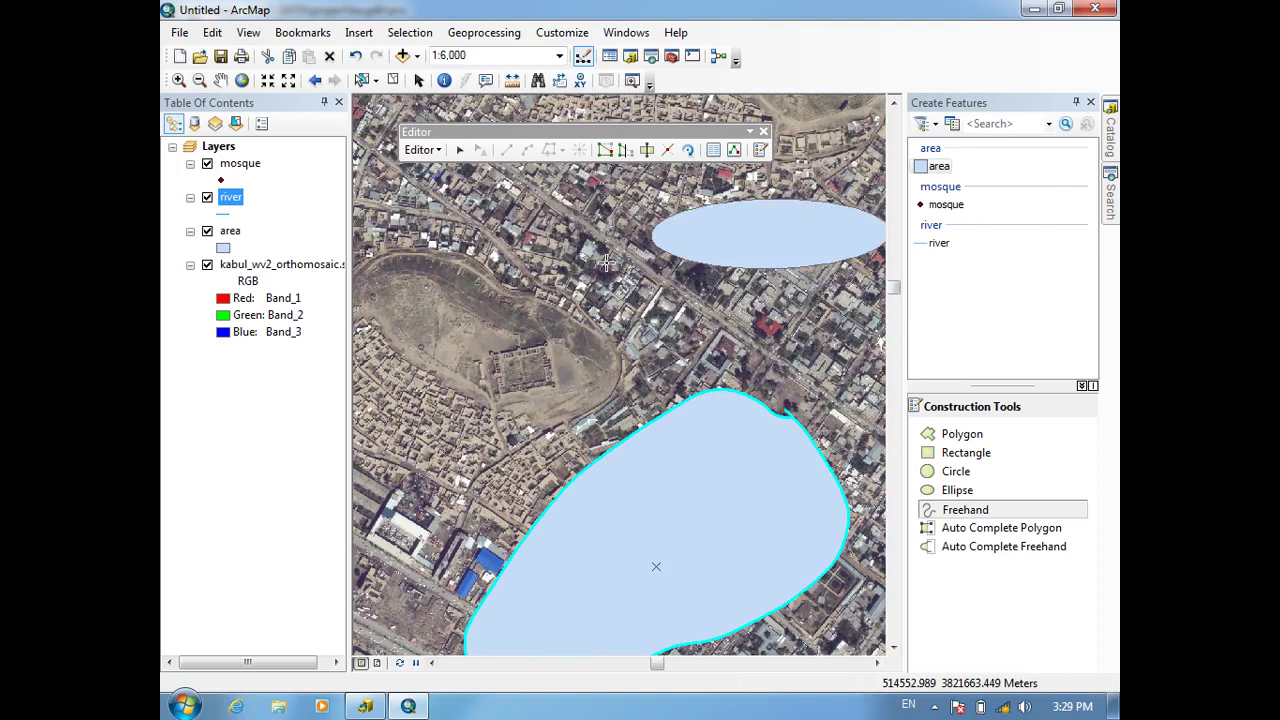
# Step: Display the Snapping toolbar clear of the Editor toolbar, and delete the stray freehand area feature over the bare hill
pyautogui.moveTo(554, 275); pyautogui.dragTo(654, 337)
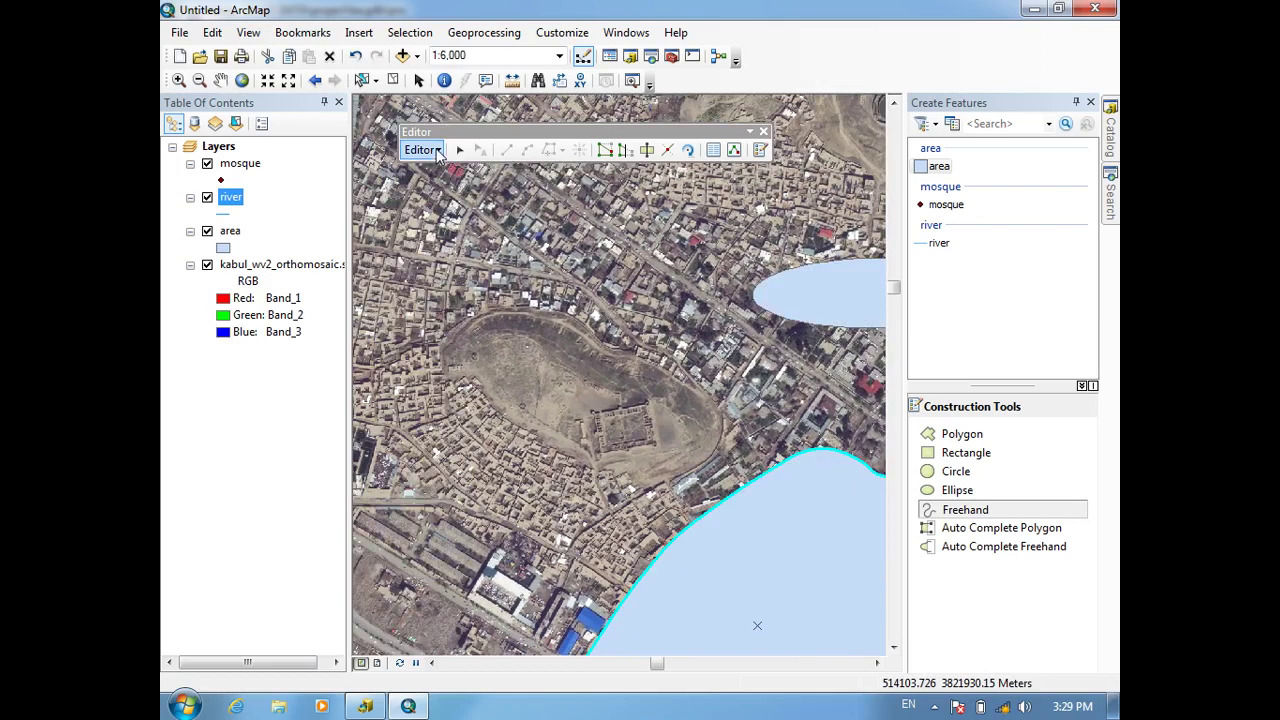
pyautogui.click(437, 150)
pyautogui.moveTo(463, 431)
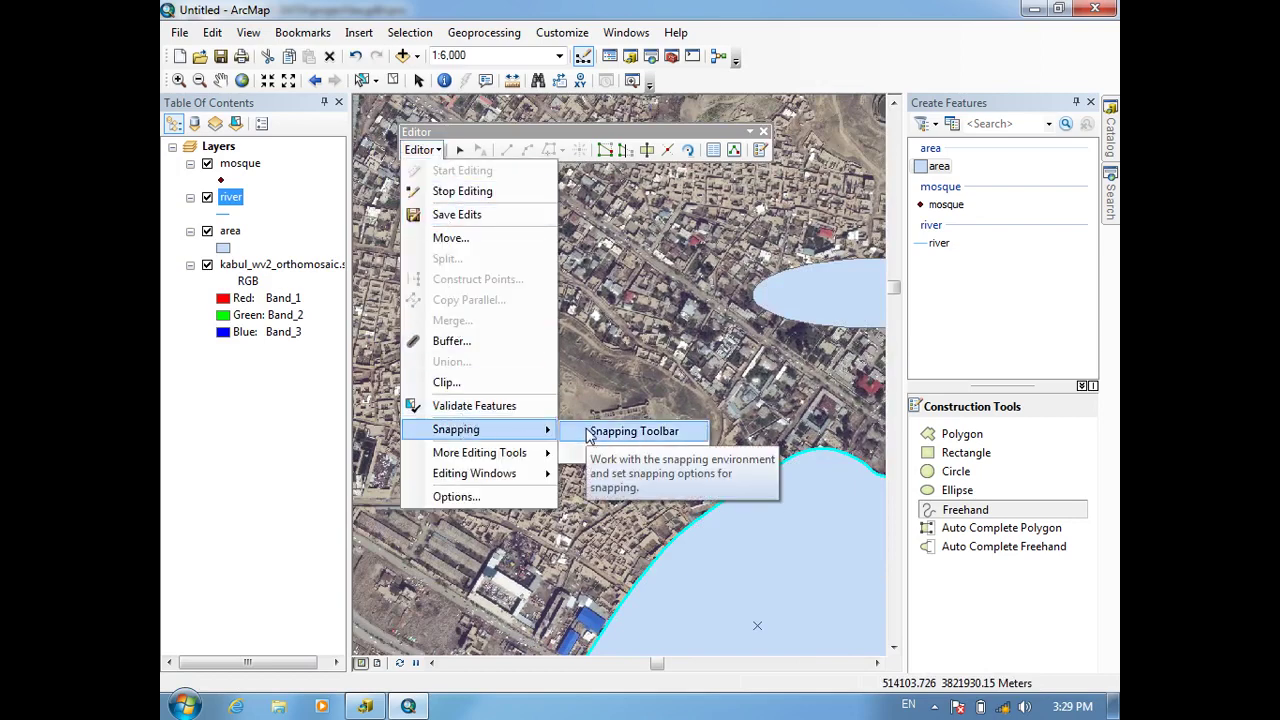
pyautogui.click(588, 432)
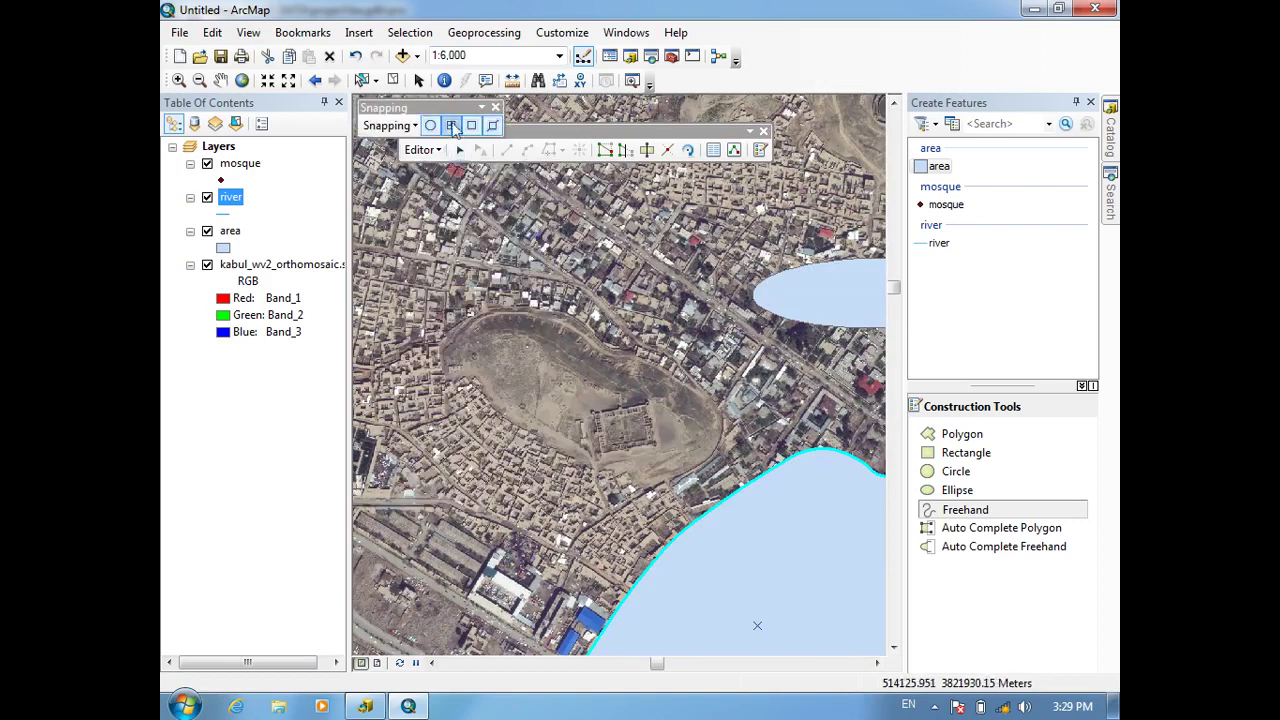
pyautogui.moveTo(446, 106); pyautogui.dragTo(600, 225)
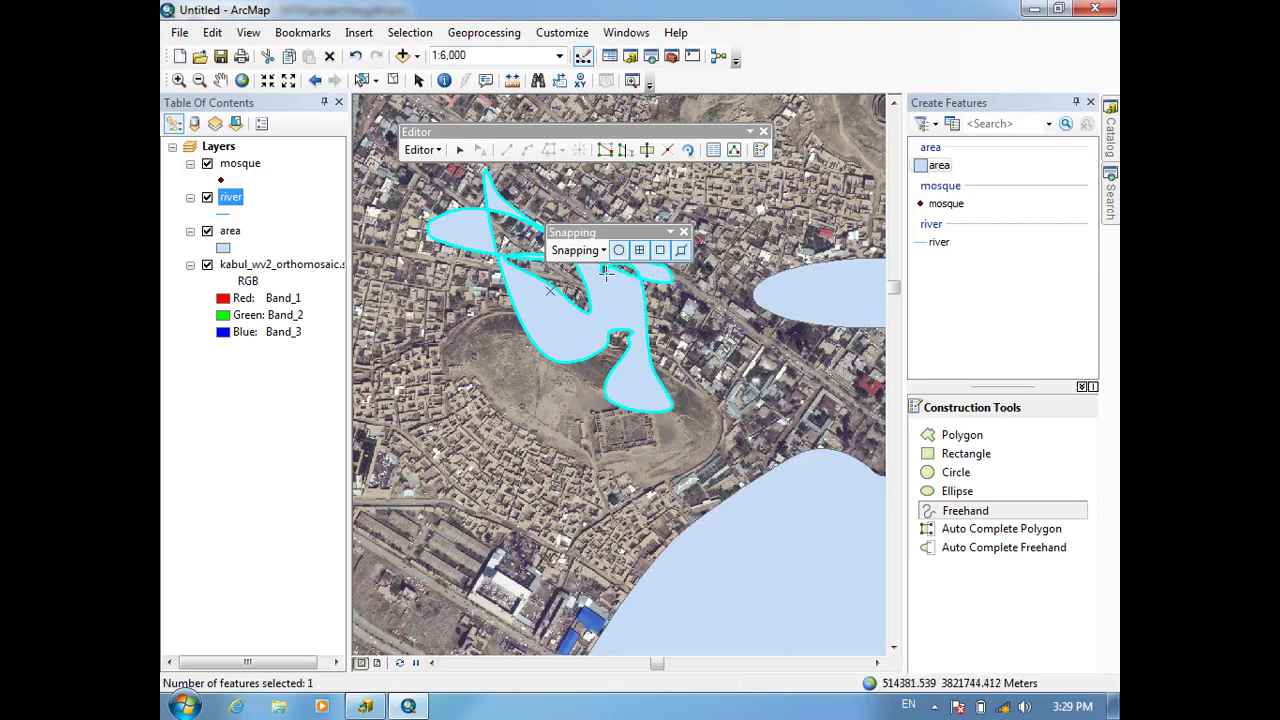
pyautogui.press('Delete')
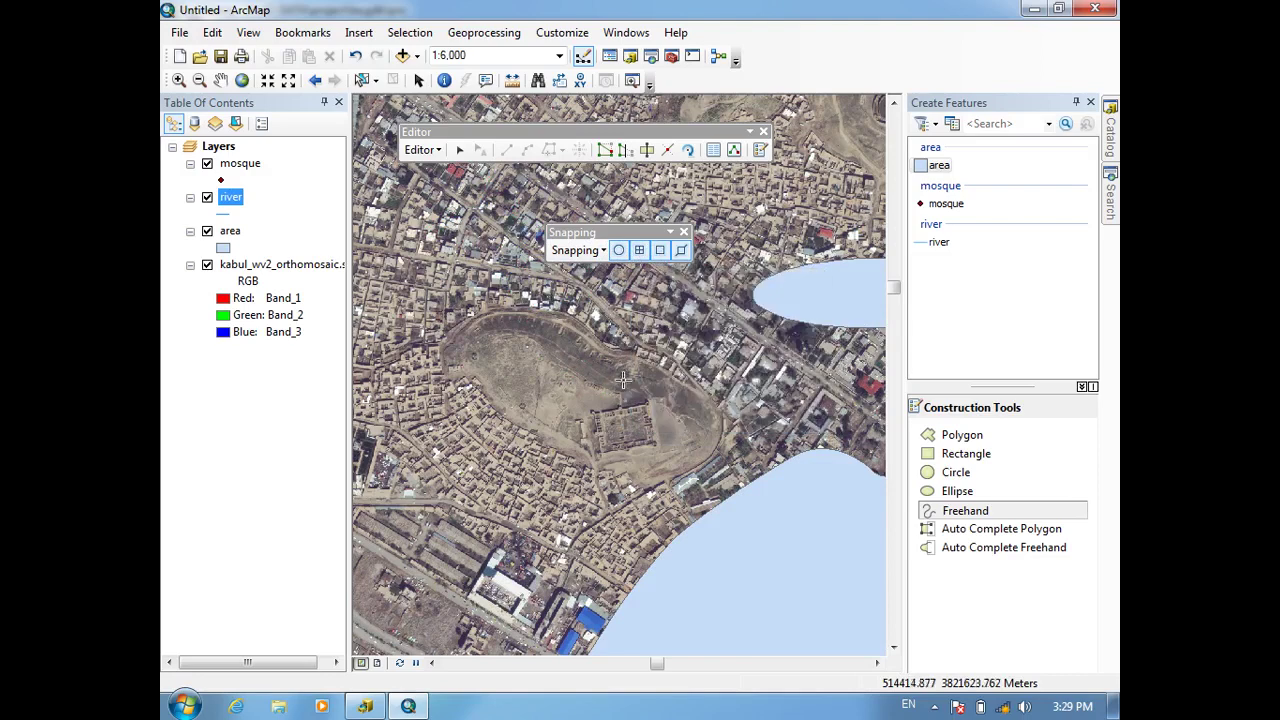
# Step: Turn the point, end, vertex and edge snapping types off and back on, and close the Snapping toolbar
pyautogui.press('Right')
pyautogui.press('Right')
pyautogui.press('Right')
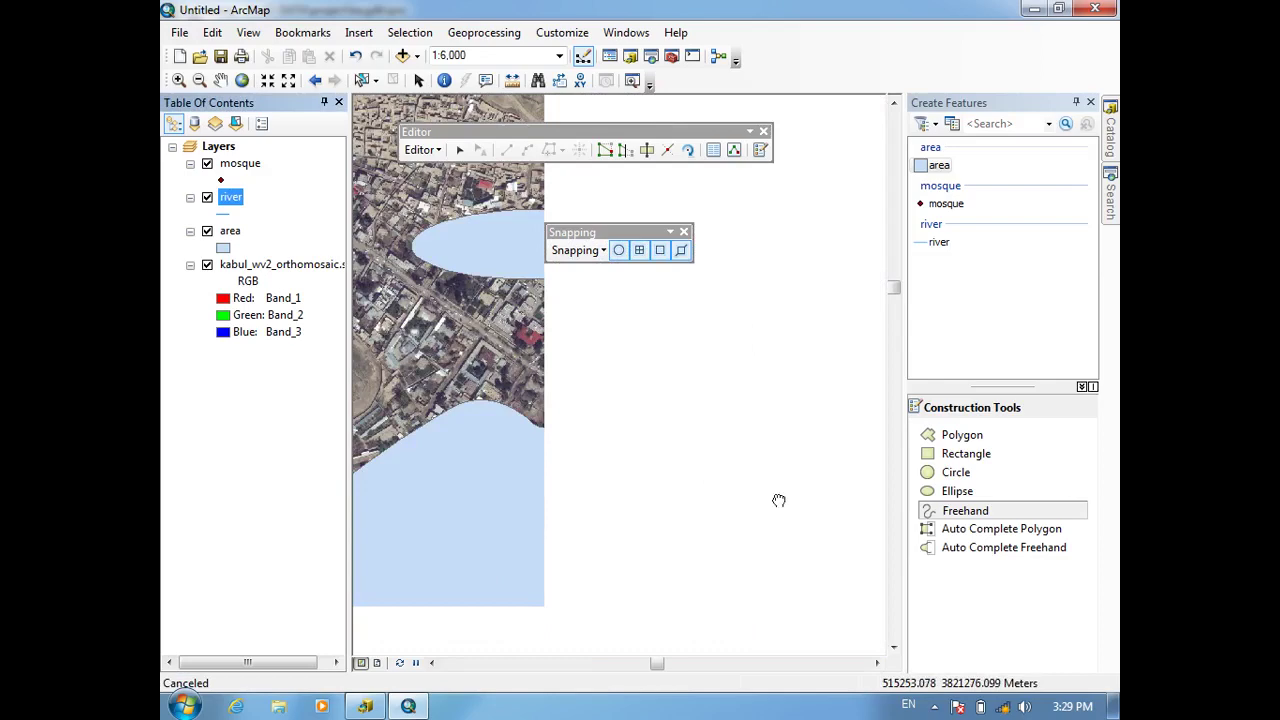
pyautogui.scroll(2, 728, 518)
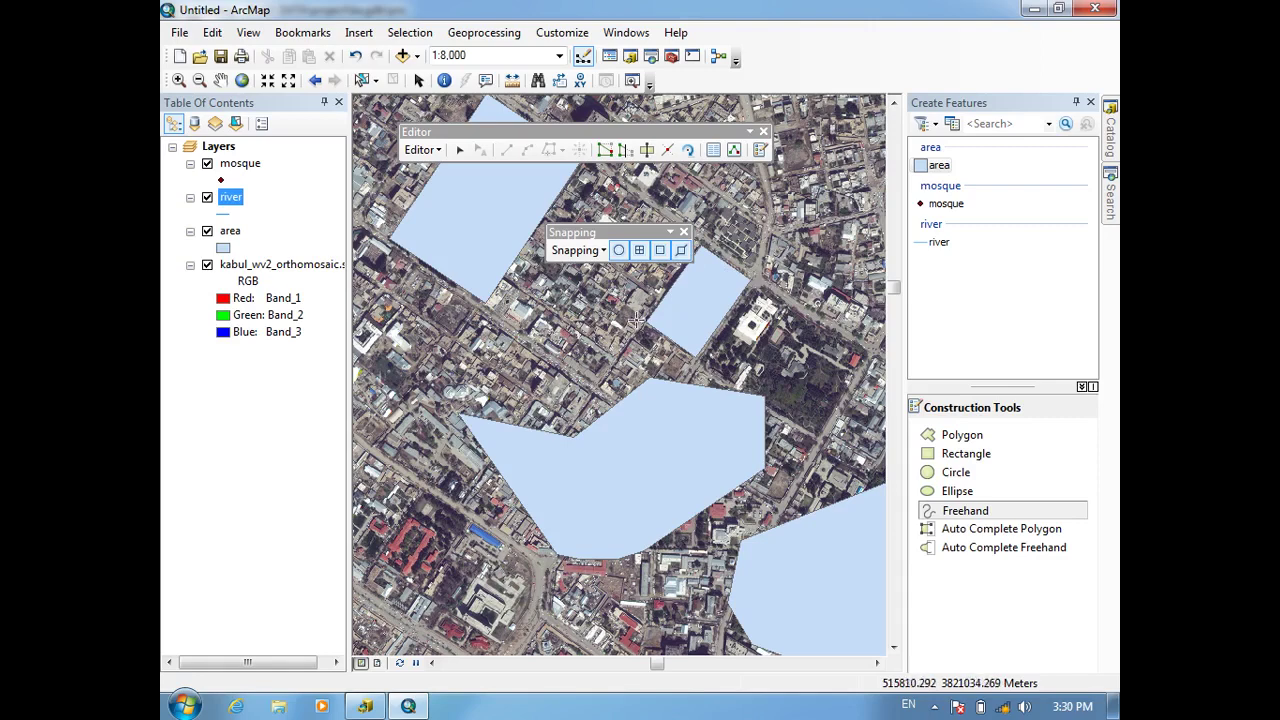
pyautogui.press('Left')
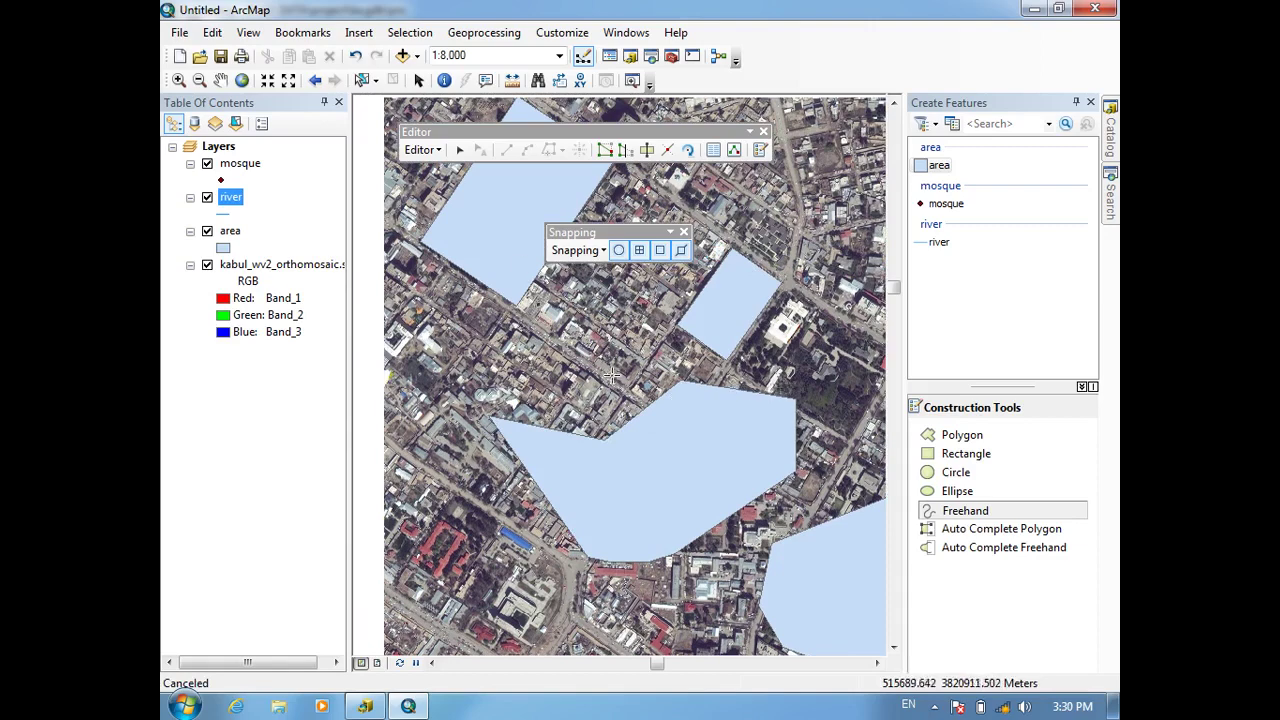
pyautogui.press('Up')
pyautogui.press('Left')
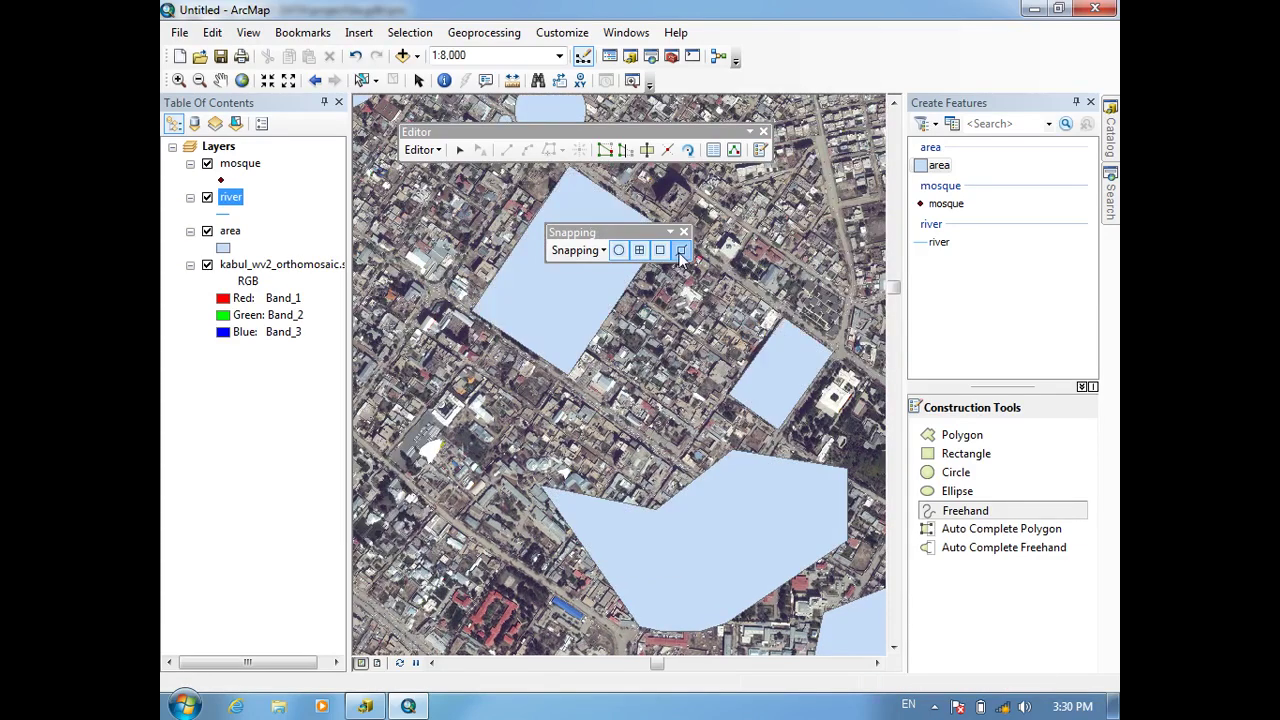
pyautogui.click(681, 251)
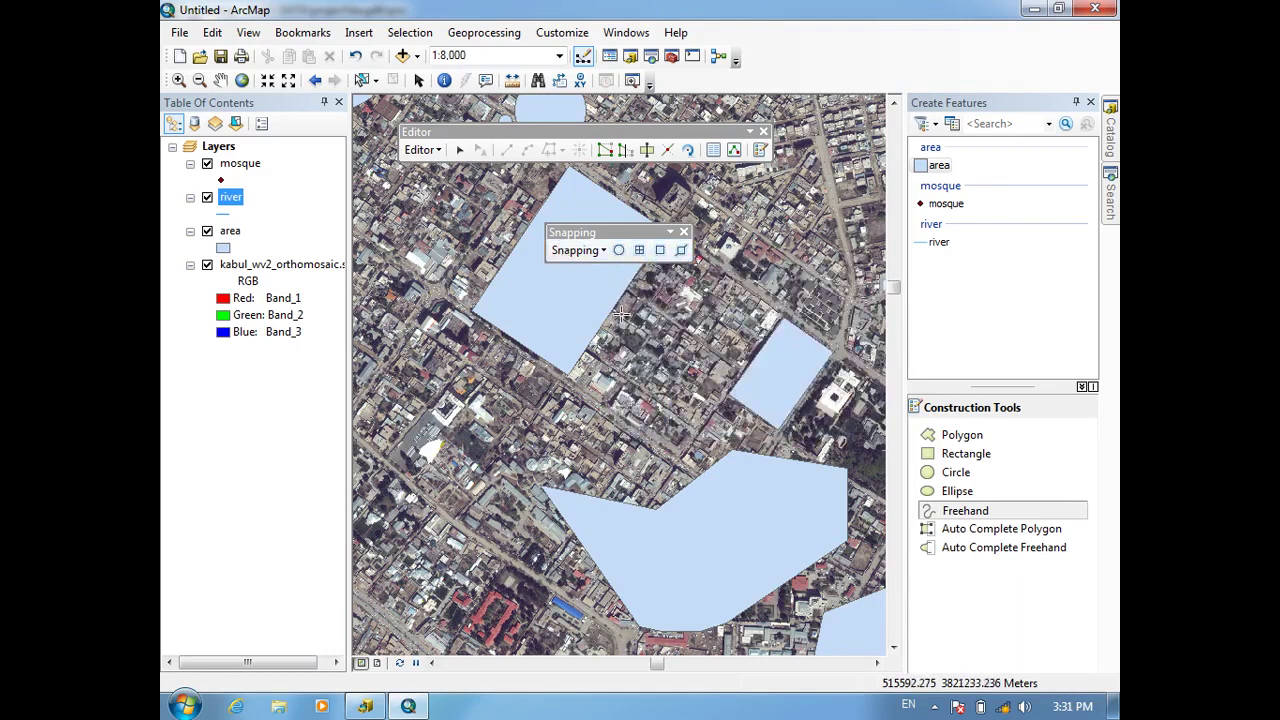
pyautogui.click(639, 250)
pyautogui.click(659, 250)
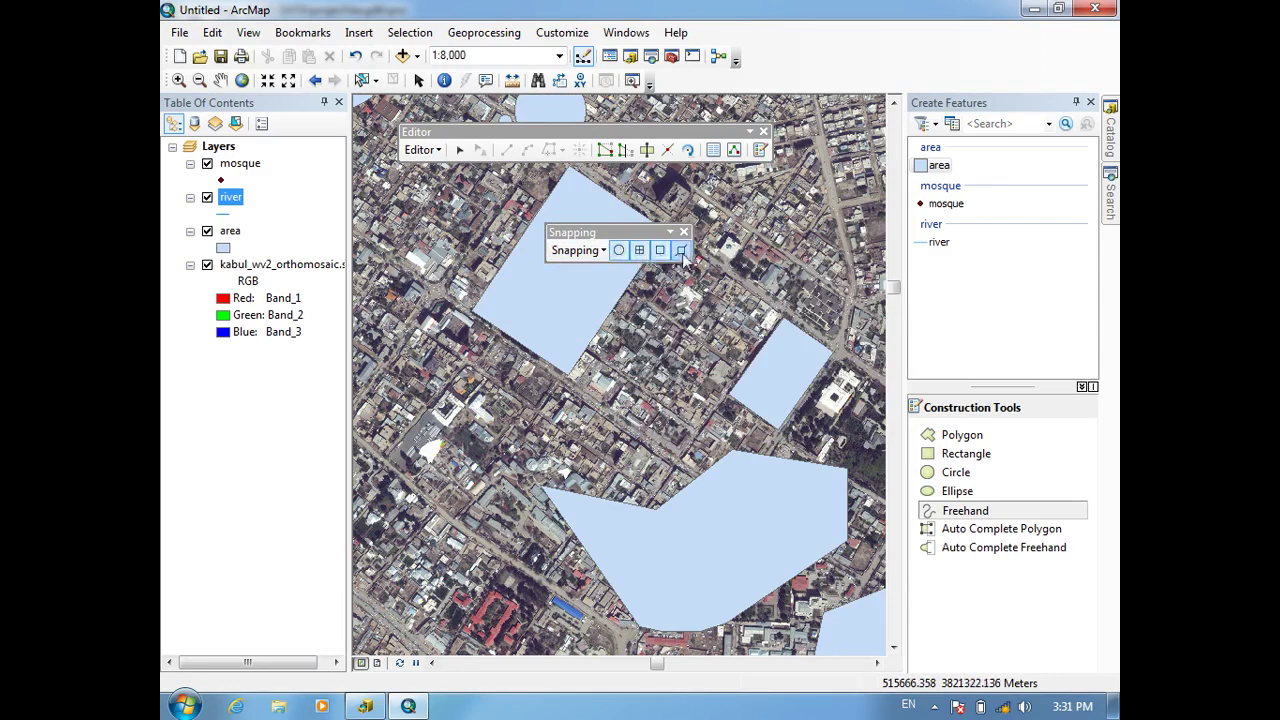
pyautogui.click(680, 251)
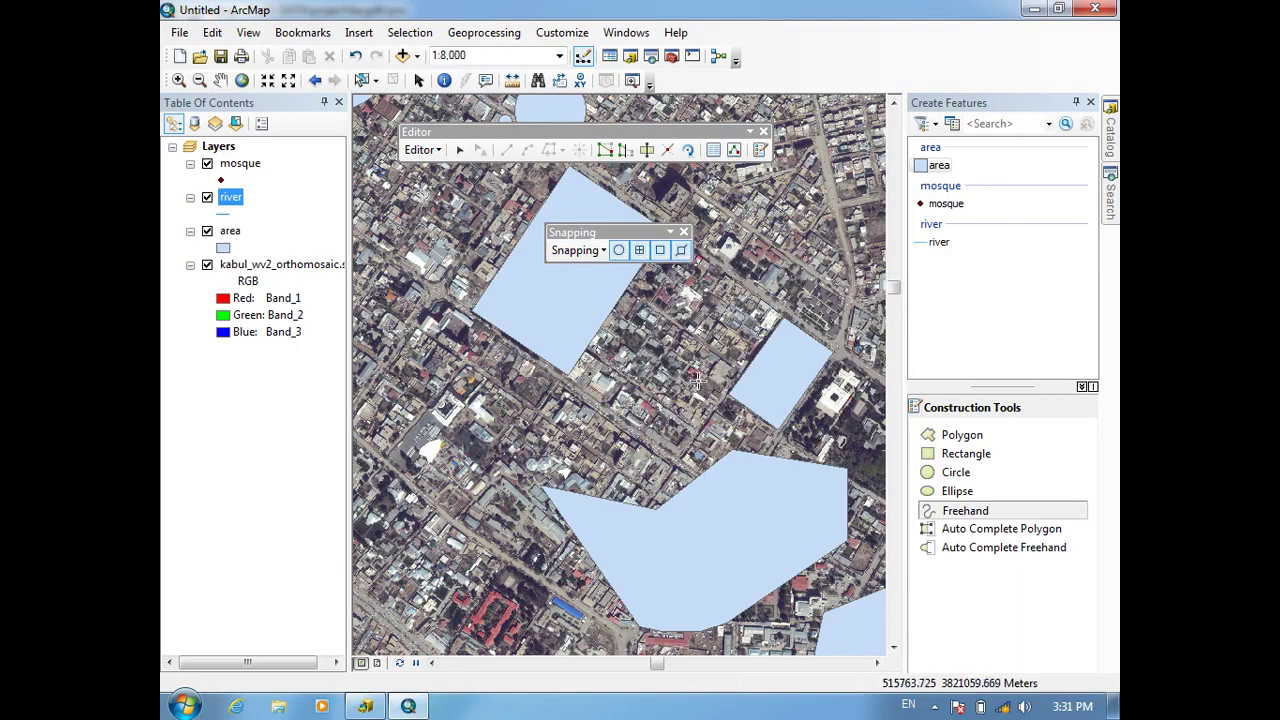
pyautogui.click(684, 232)
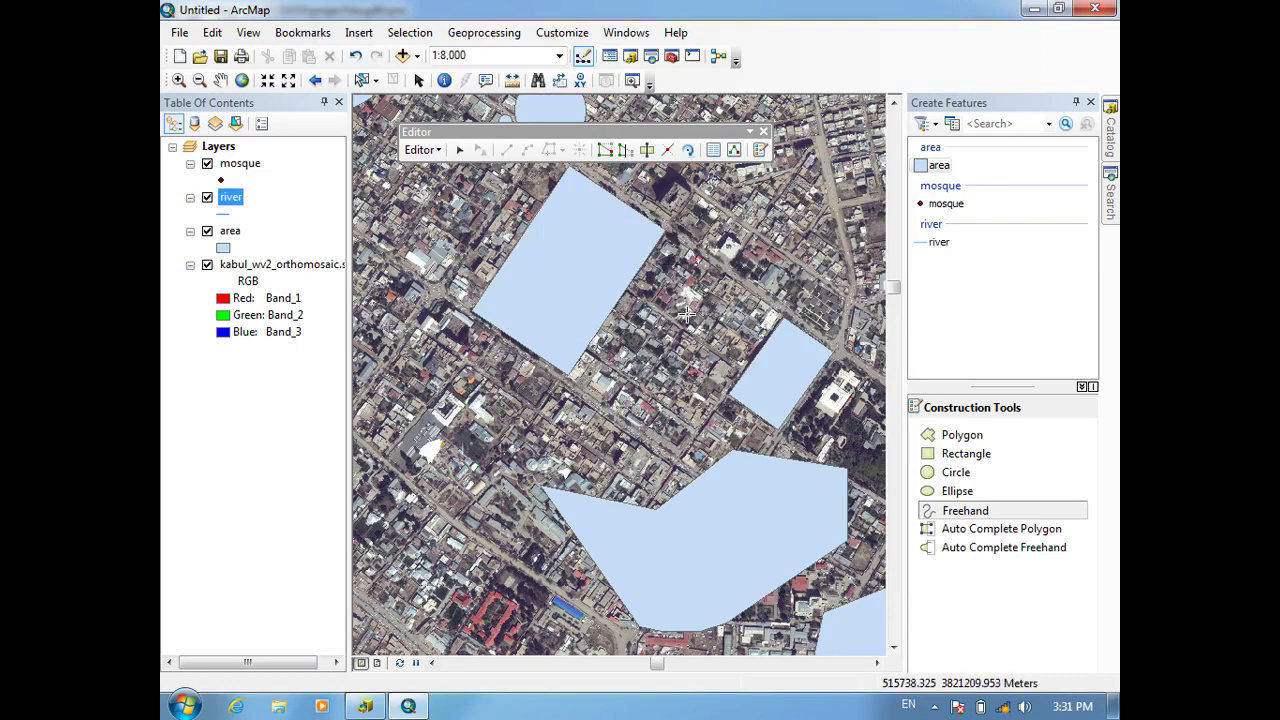
pyautogui.scroll(-3, 687, 314)
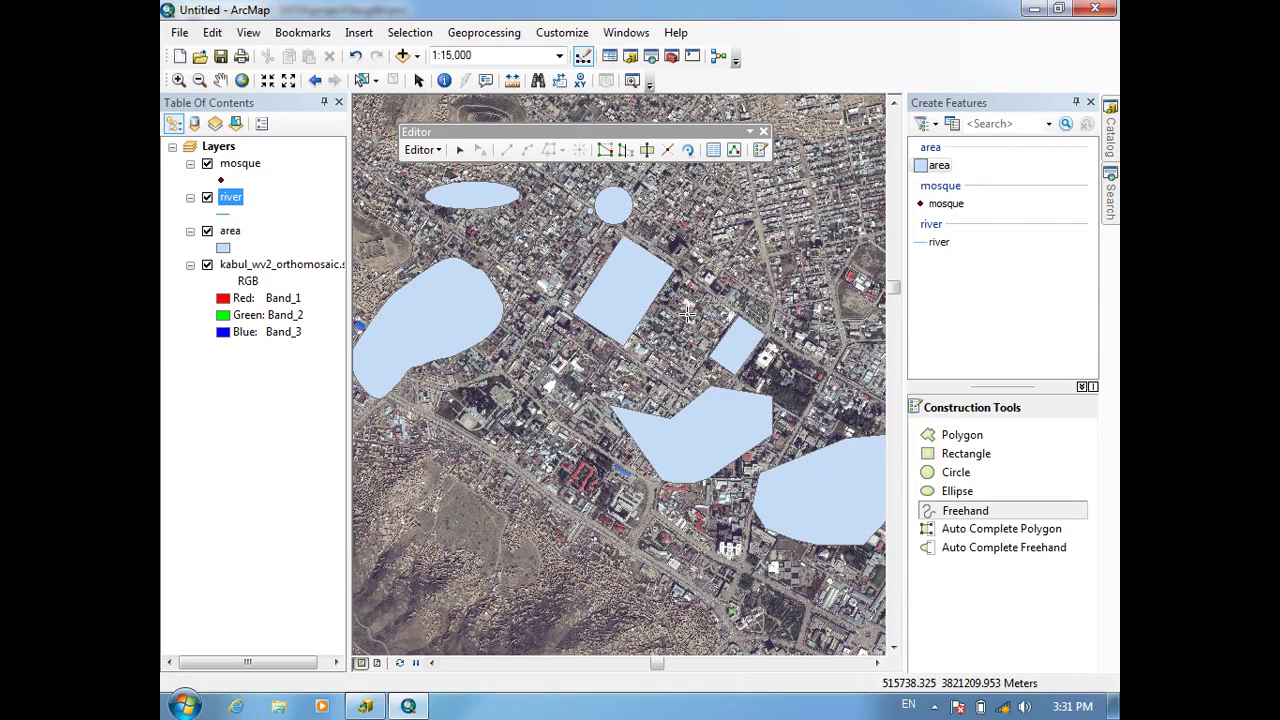
pyautogui.moveTo(598, 385); pyautogui.dragTo(683, 345)
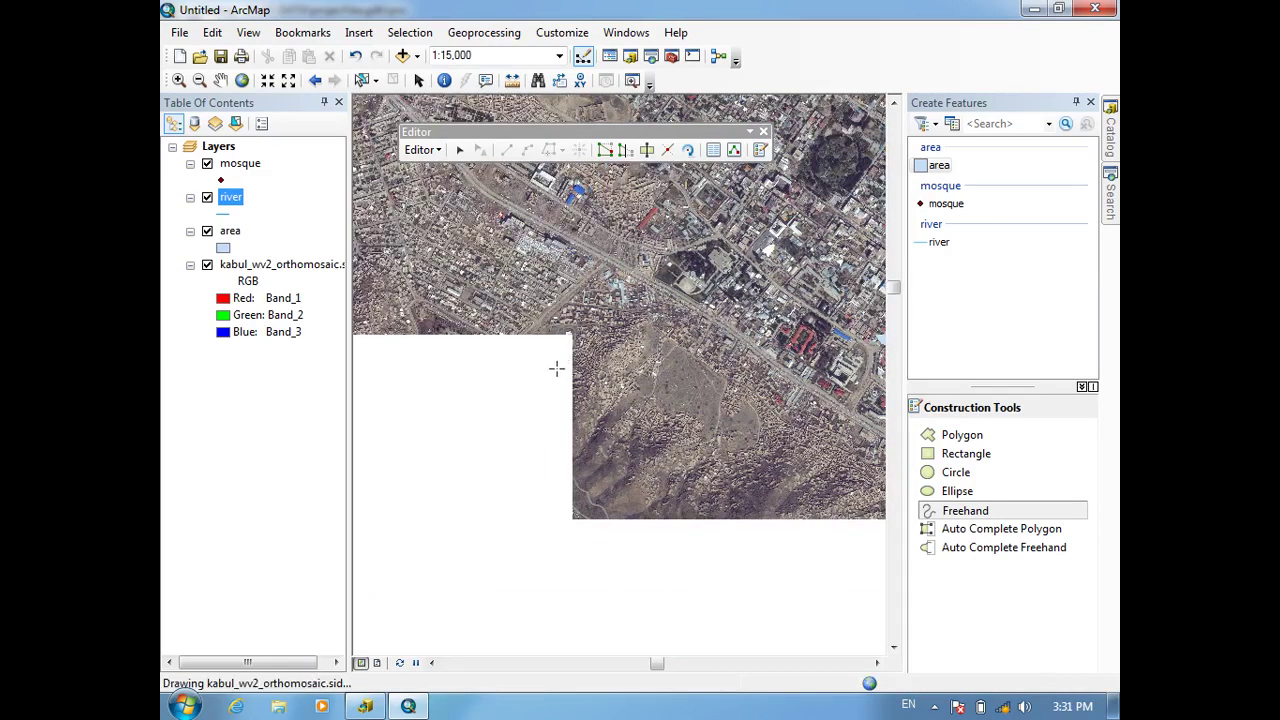
pyautogui.press('Right')
pyautogui.press('Up')
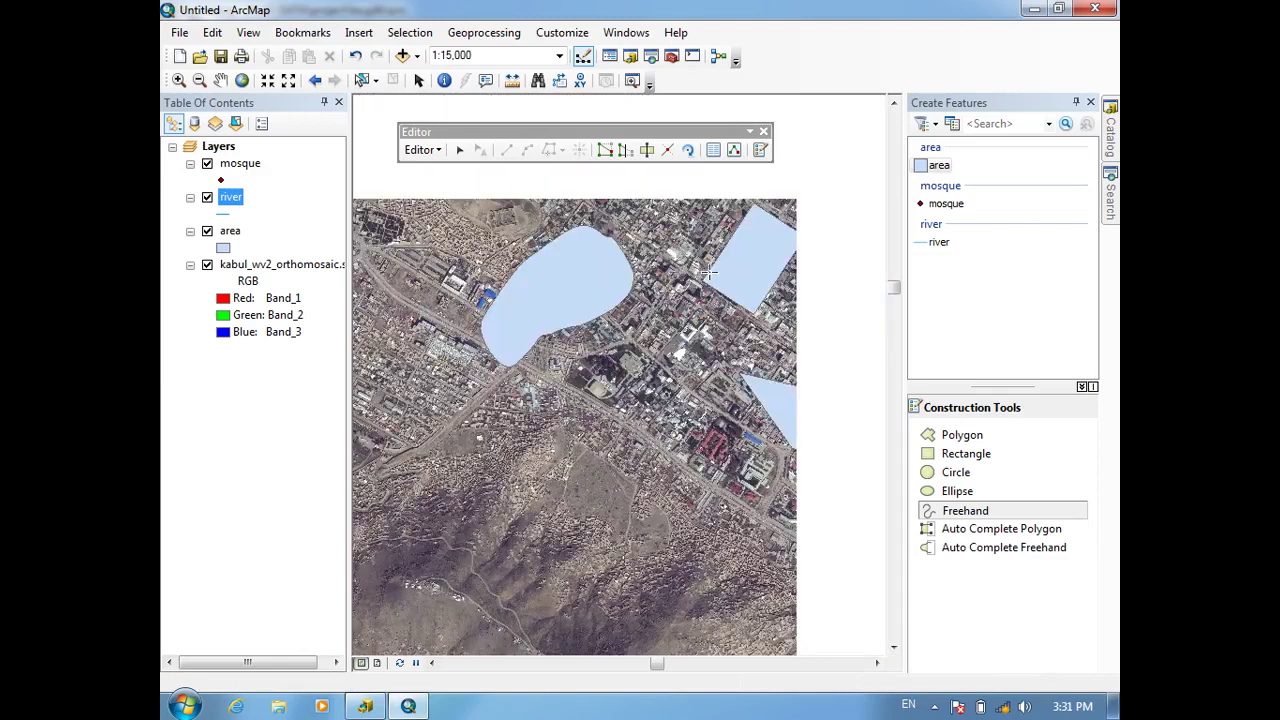
pyautogui.scroll(-2, 675, 318)
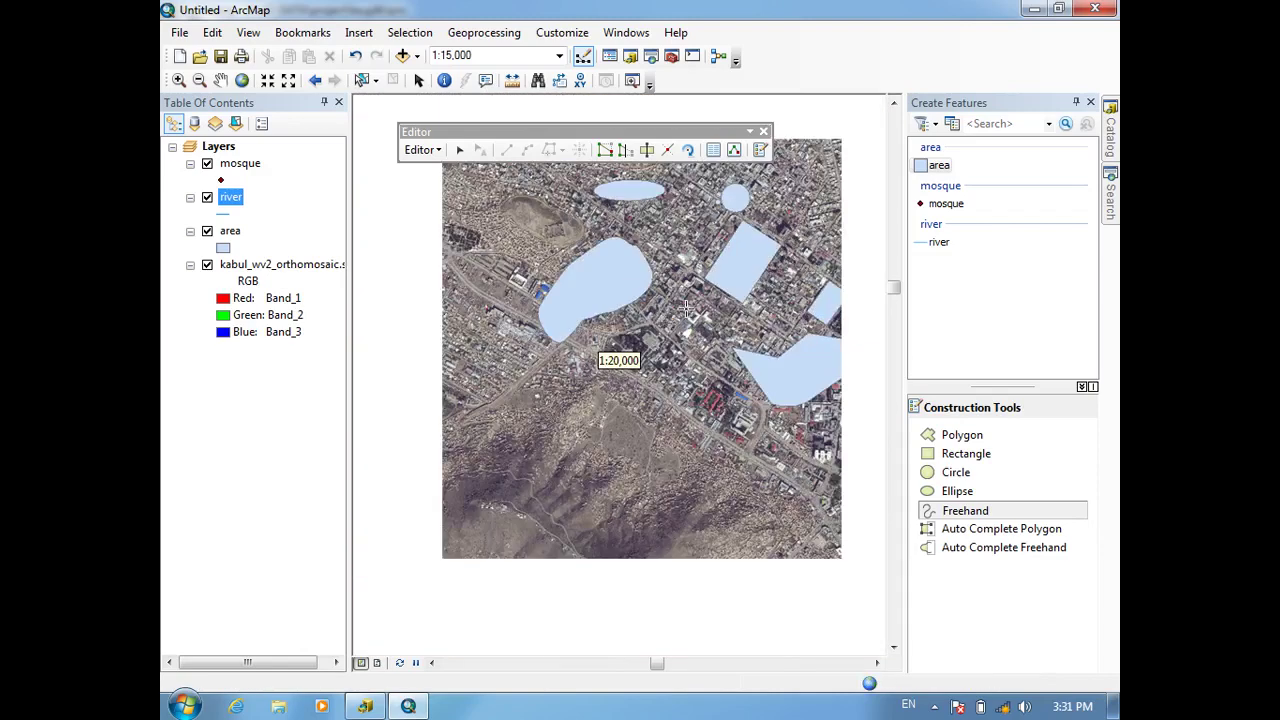
# Step: Switch to ArcCatalog and look through the Corvallis and World_03 geodatabases in the Database folder of DESK1
pyautogui.click(366, 706)
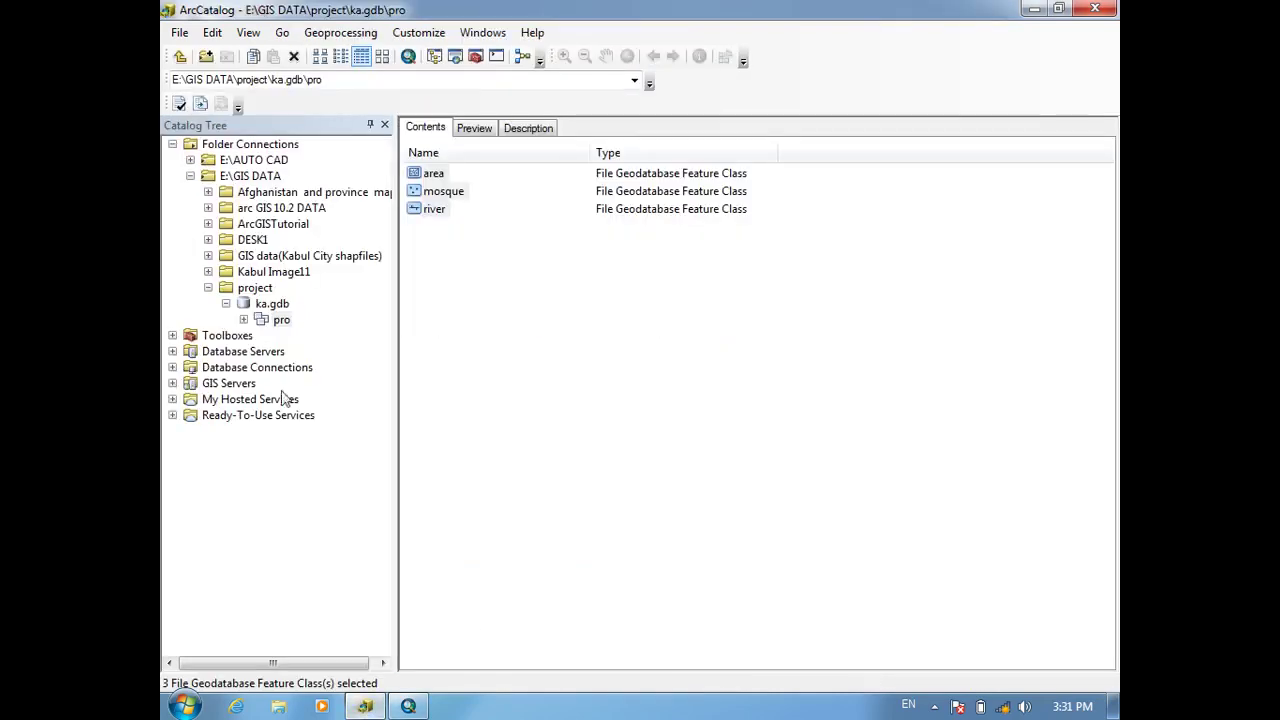
pyautogui.click(208, 240)
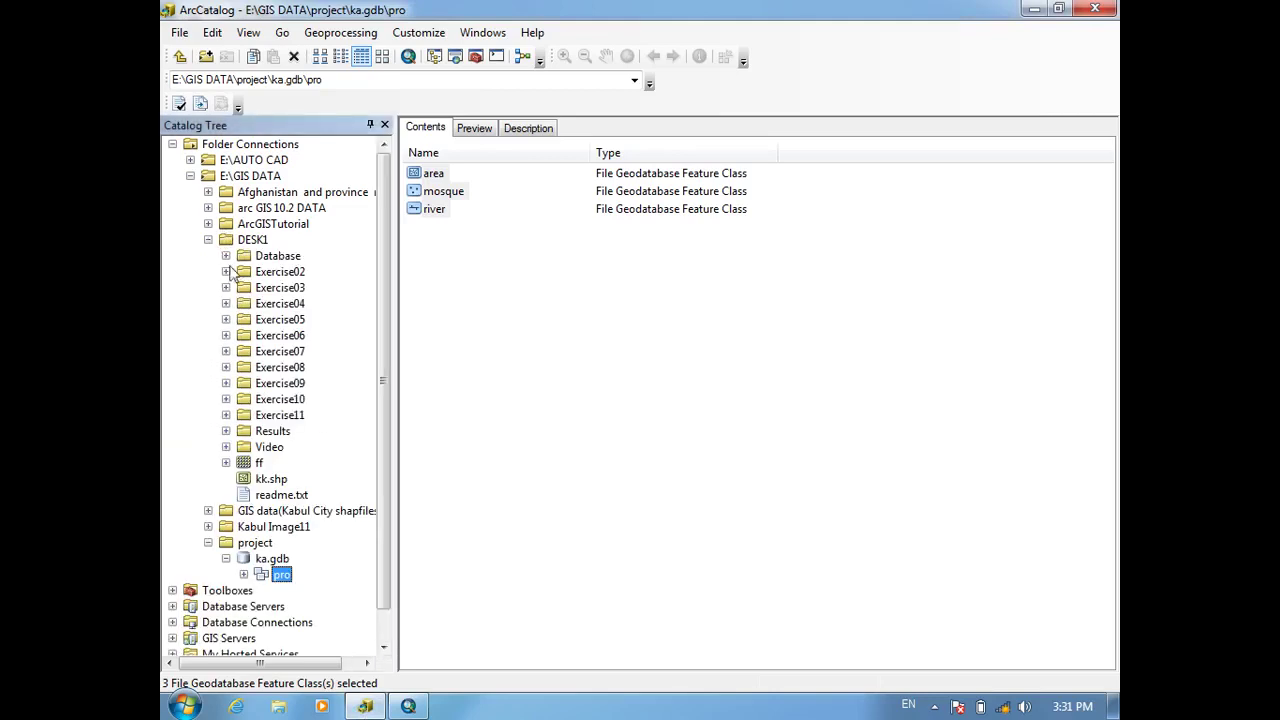
pyautogui.click(226, 256)
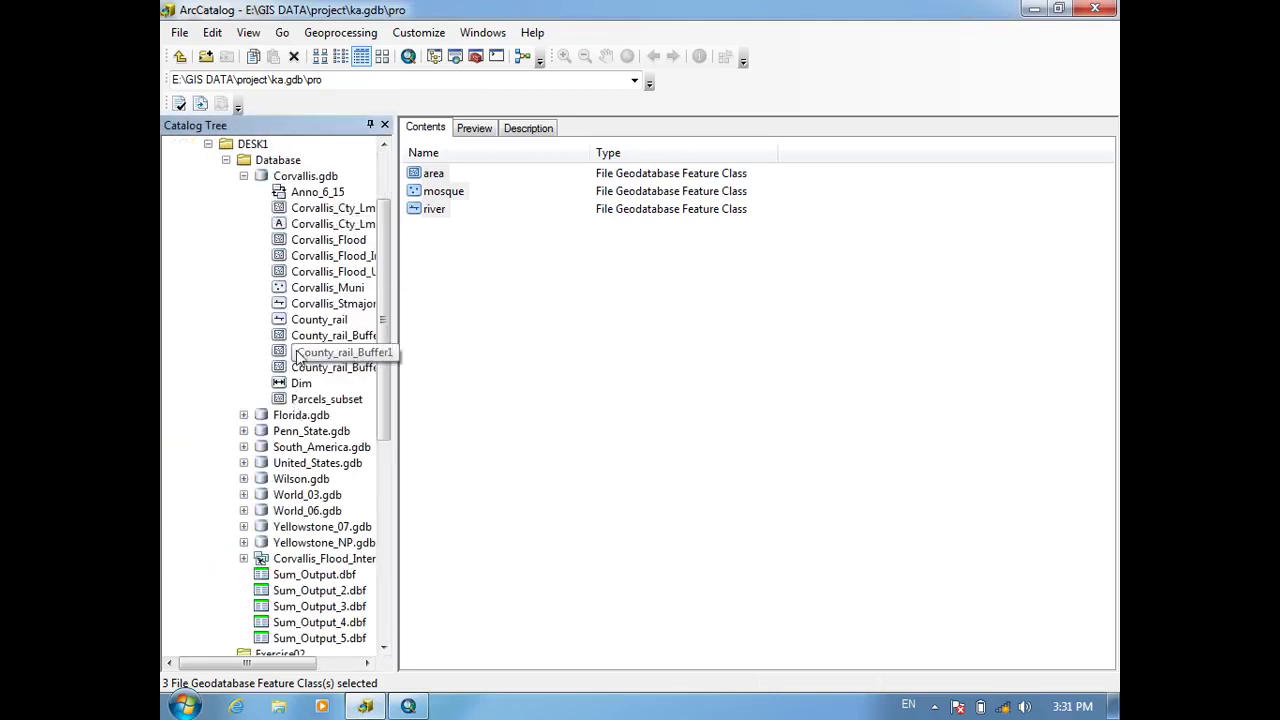
pyautogui.click(244, 176)
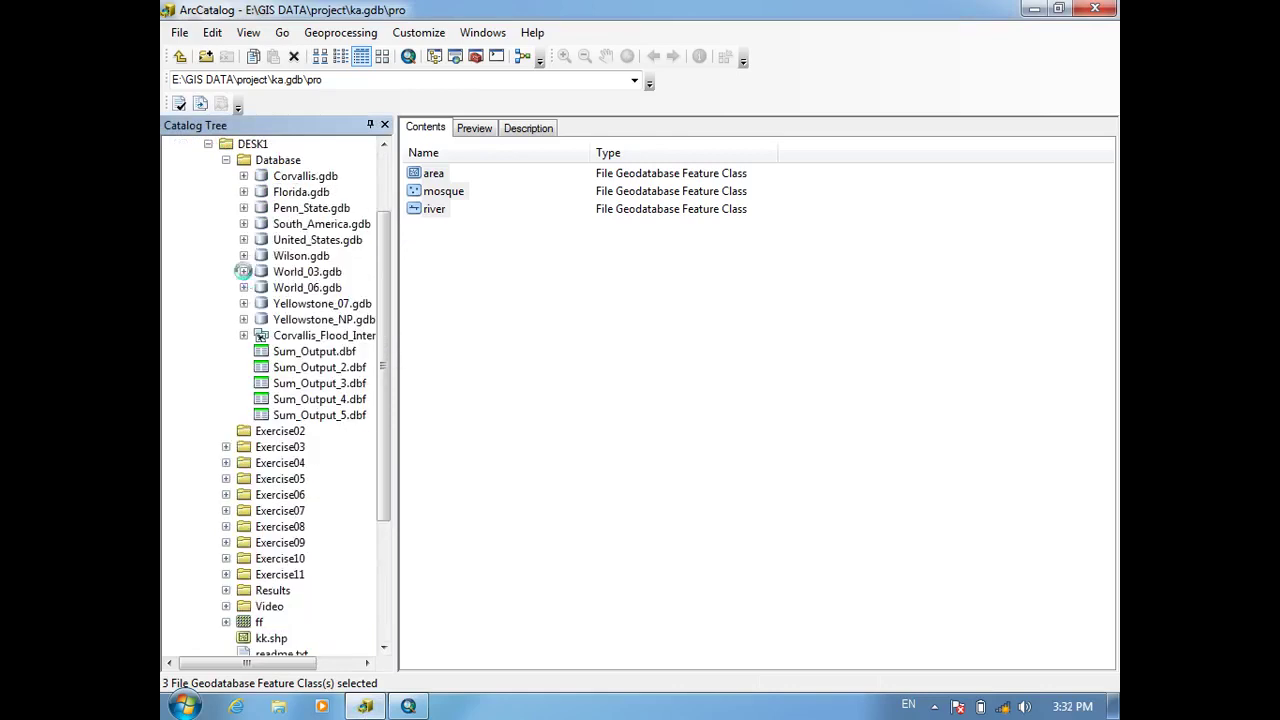
pyautogui.click(244, 272)
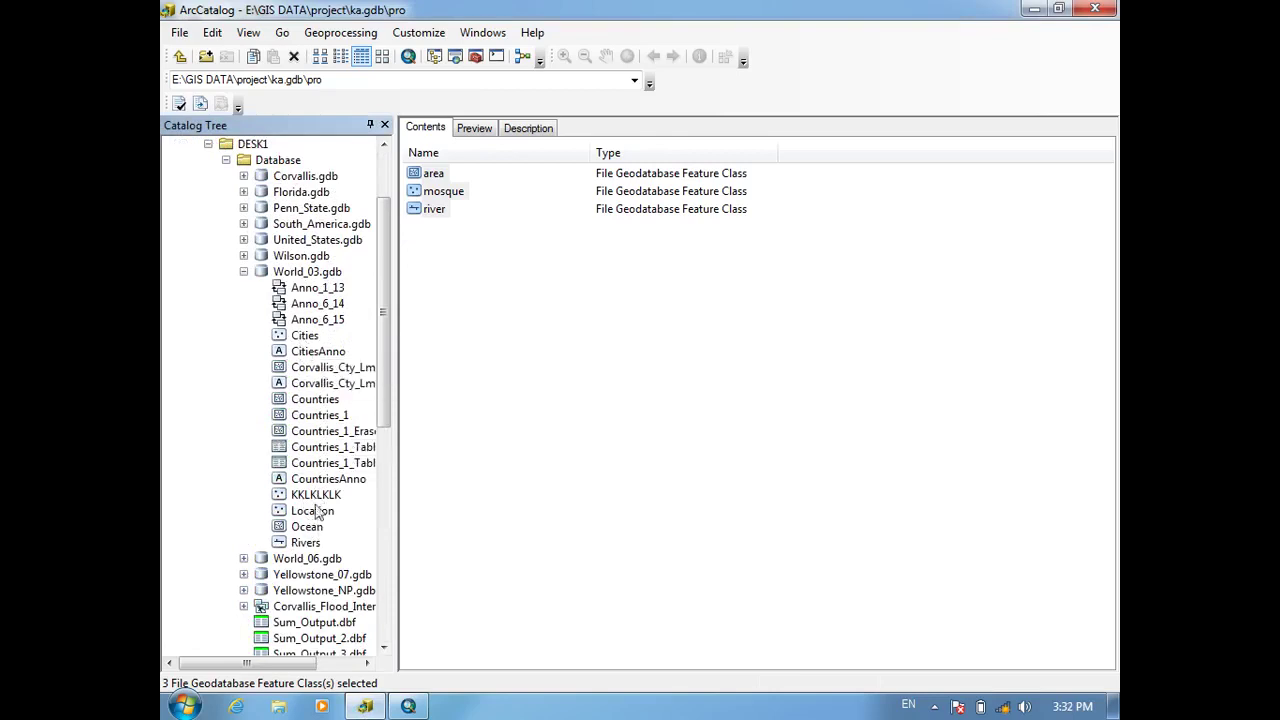
pyautogui.click(315, 482)
pyautogui.click(243, 271)
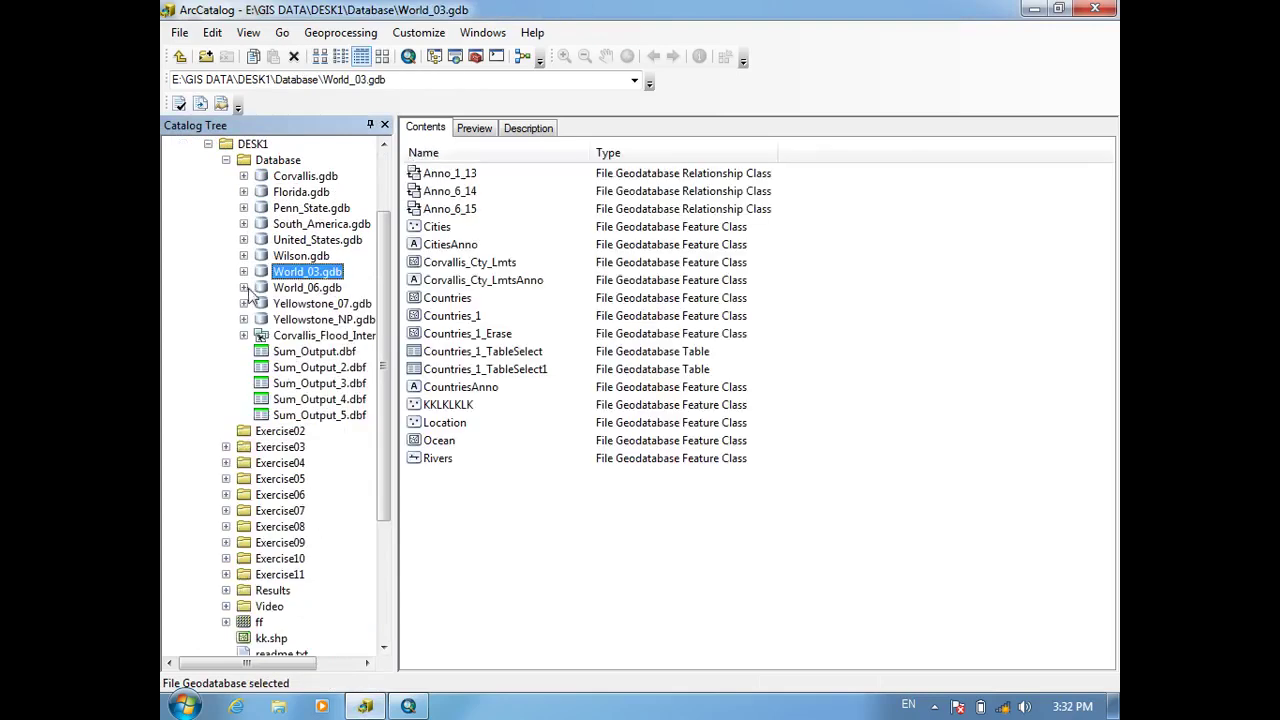
# Step: Preview the geography of the Cntry05 feature class in World_06.gdb and examine its northern coastlines up close
pyautogui.click(243, 287)
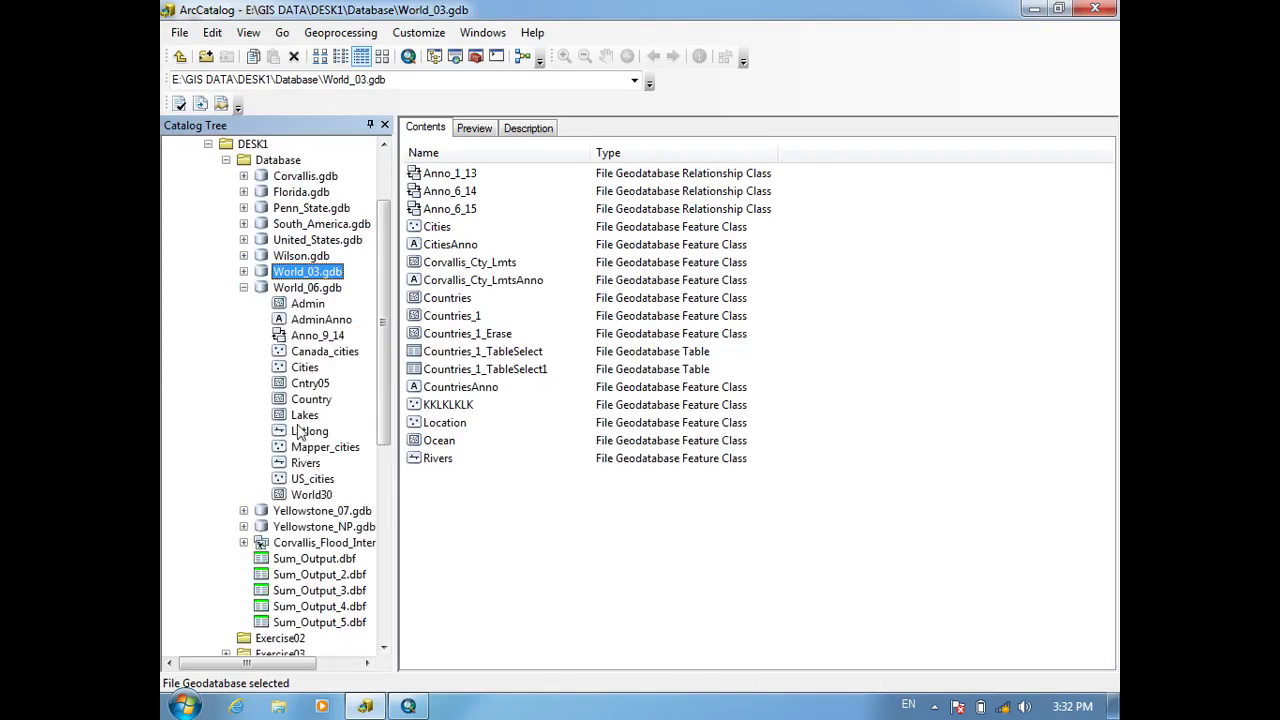
pyautogui.click(310, 383)
pyautogui.click(474, 128)
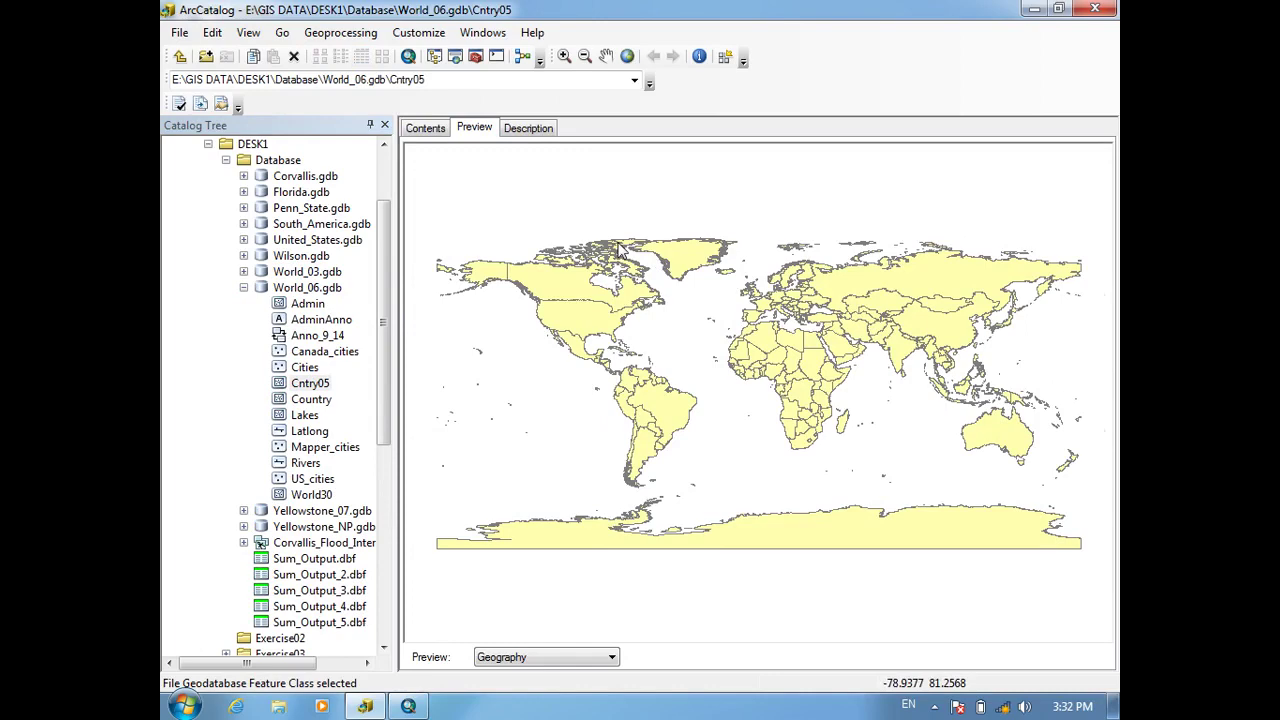
pyautogui.scroll(-5, 620, 250)
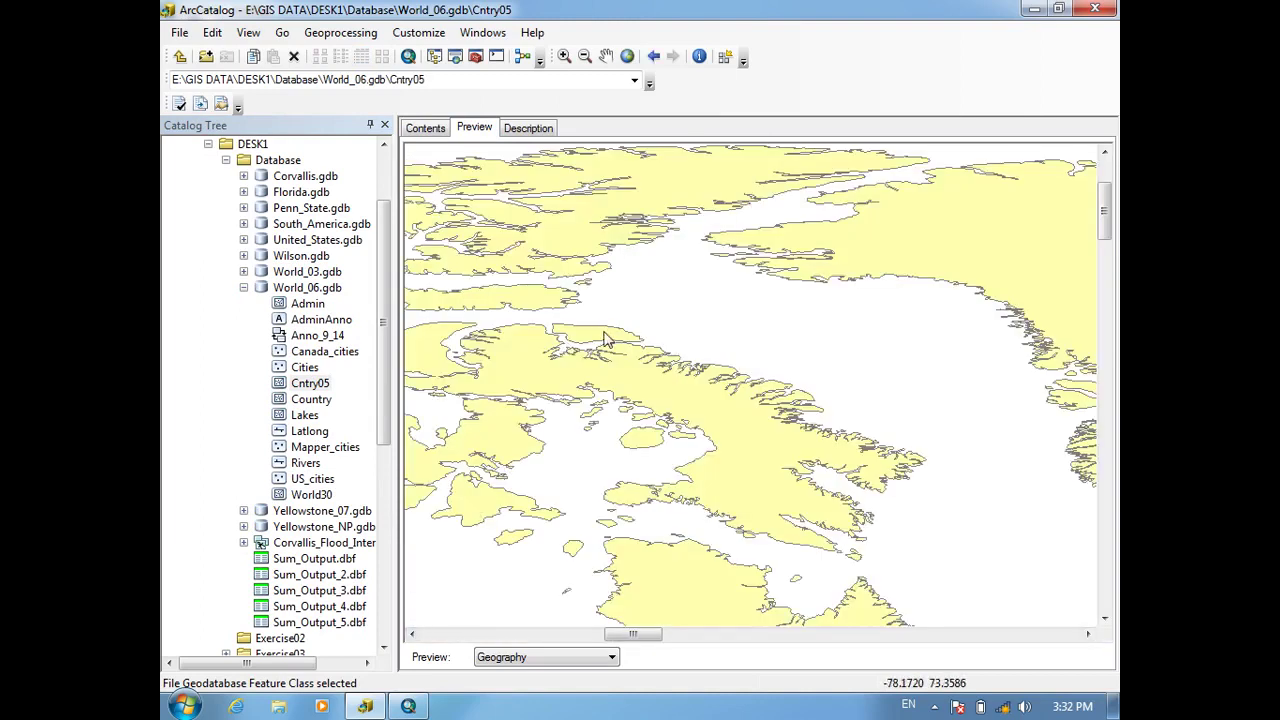
pyautogui.moveTo(605, 338); pyautogui.dragTo(678, 425)
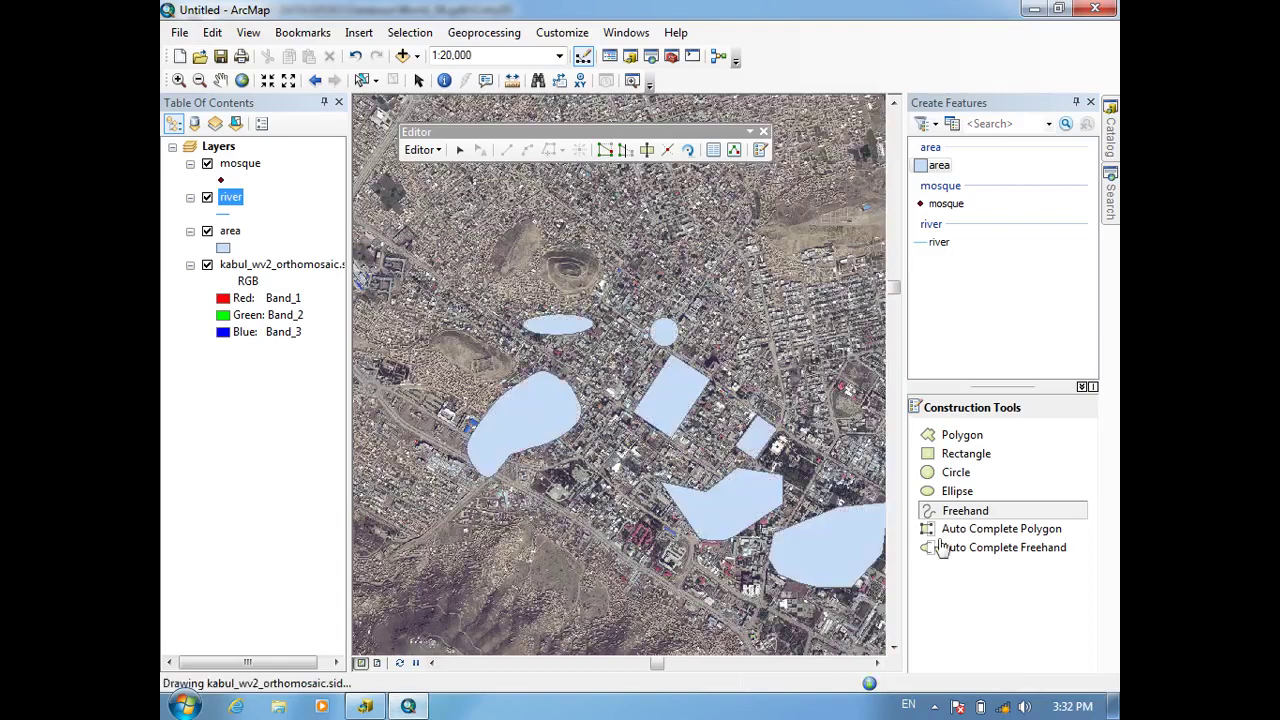
# Step: Return to ArcMap, hide the Kabul orthomosaic, and draw a large freehand area feature with a long western tail north of the circle
pyautogui.moveTo(755, 222); pyautogui.dragTo(566, 397)
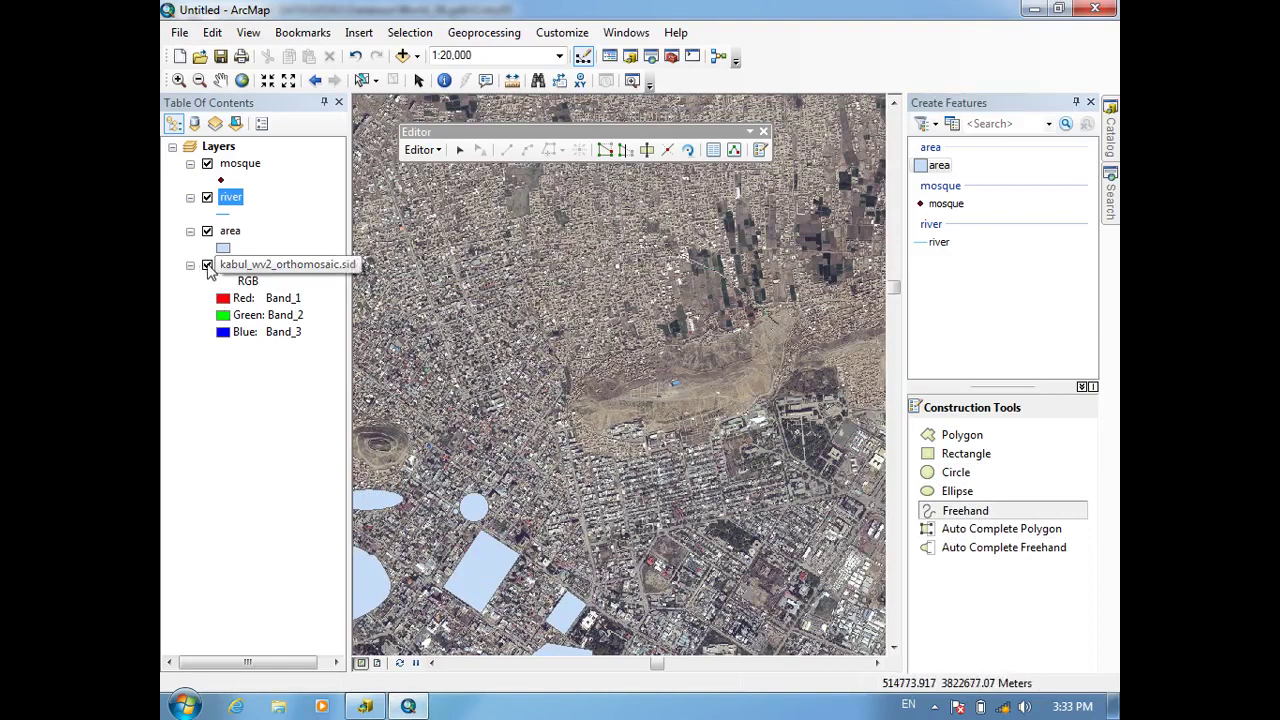
pyautogui.click(207, 266)
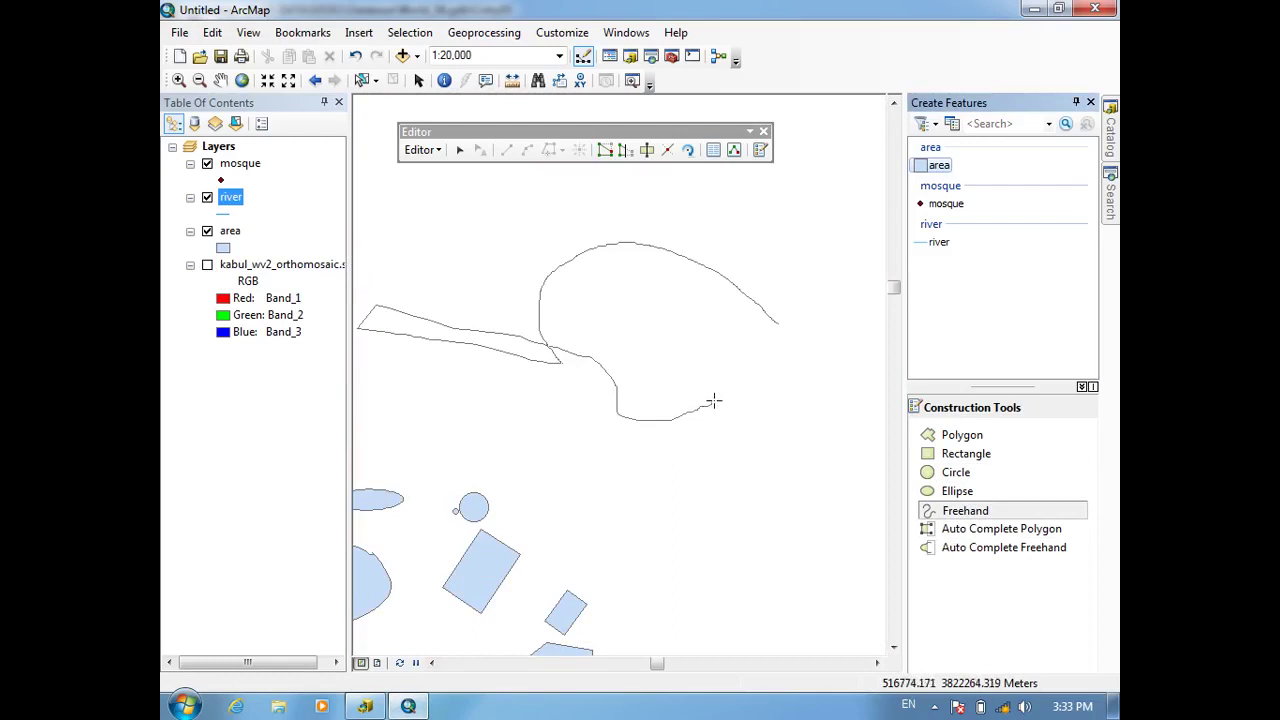
pyautogui.click(766, 317)
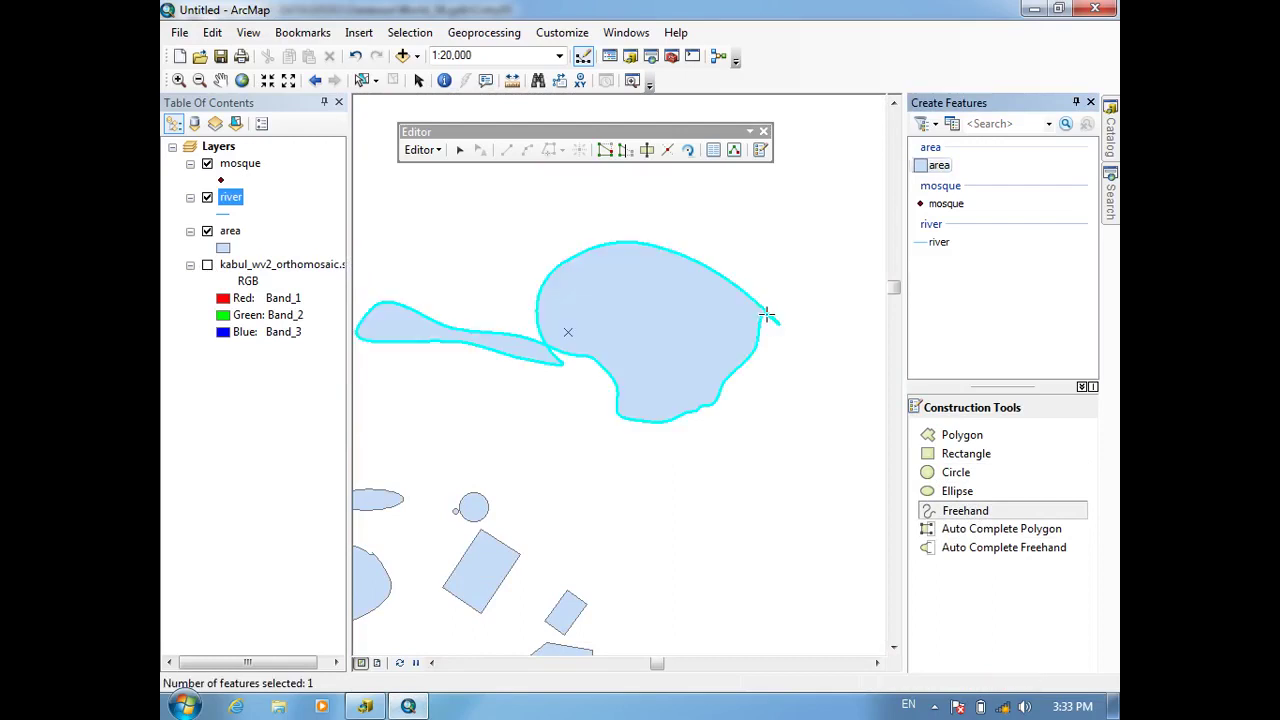
# Step: Draw a roughly round freehand area feature in the empty space north of the tailed one
pyautogui.scroll(3, 757, 358)
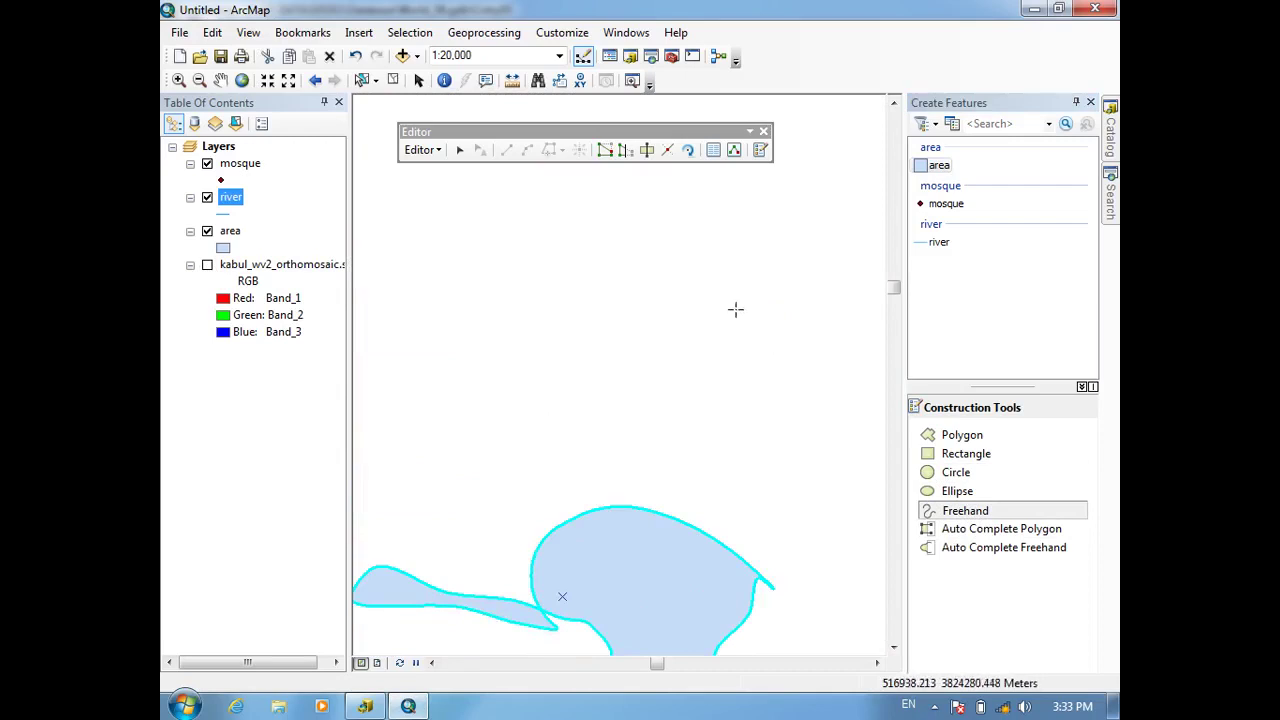
pyautogui.click(735, 310)
pyautogui.press('Escape')
pyautogui.click(733, 303)
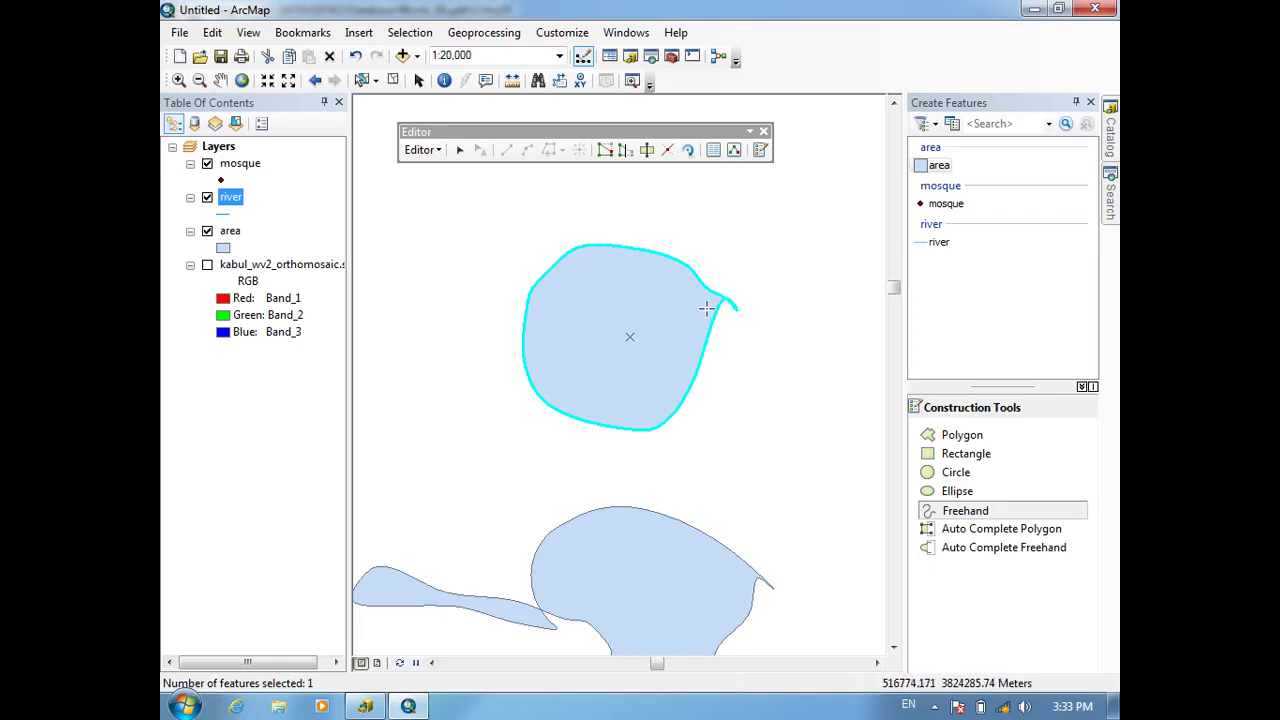
# Step: View all the area features at 1:100,000, with the orthomosaic shown and then hidden again
pyautogui.moveTo(763, 443); pyautogui.dragTo(780, 183)
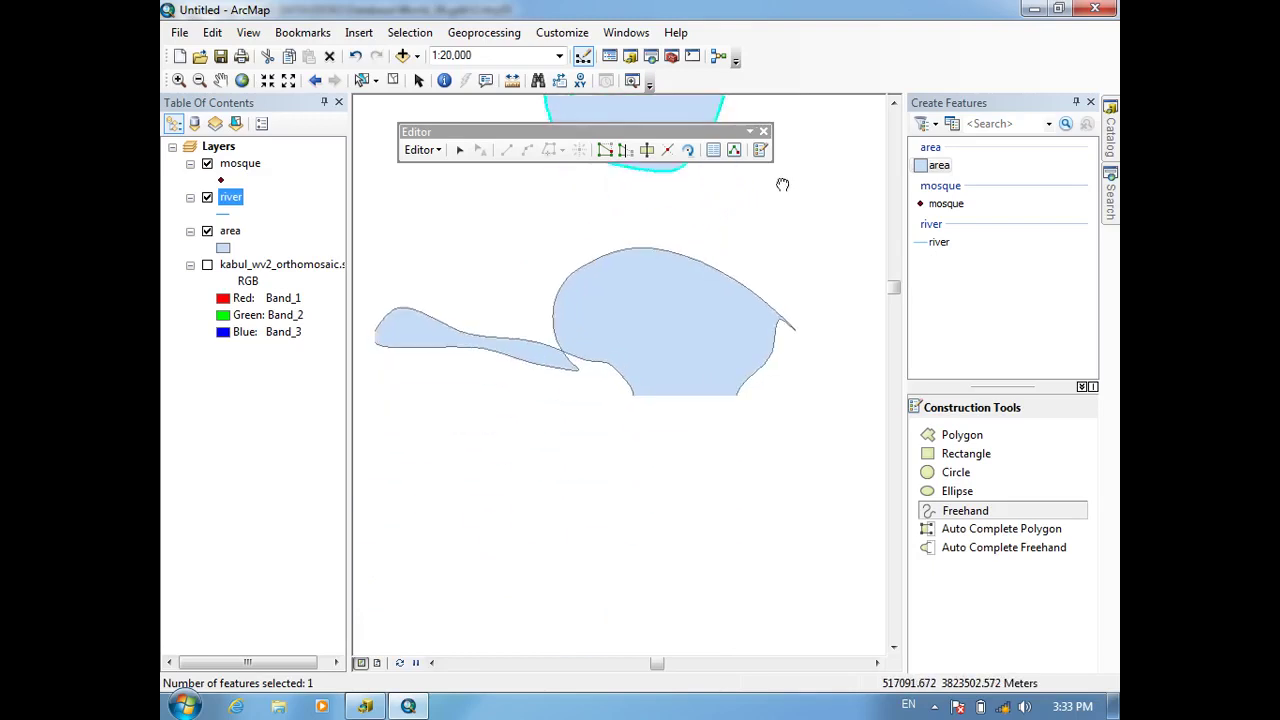
pyautogui.moveTo(843, 528); pyautogui.dragTo(403, 263)
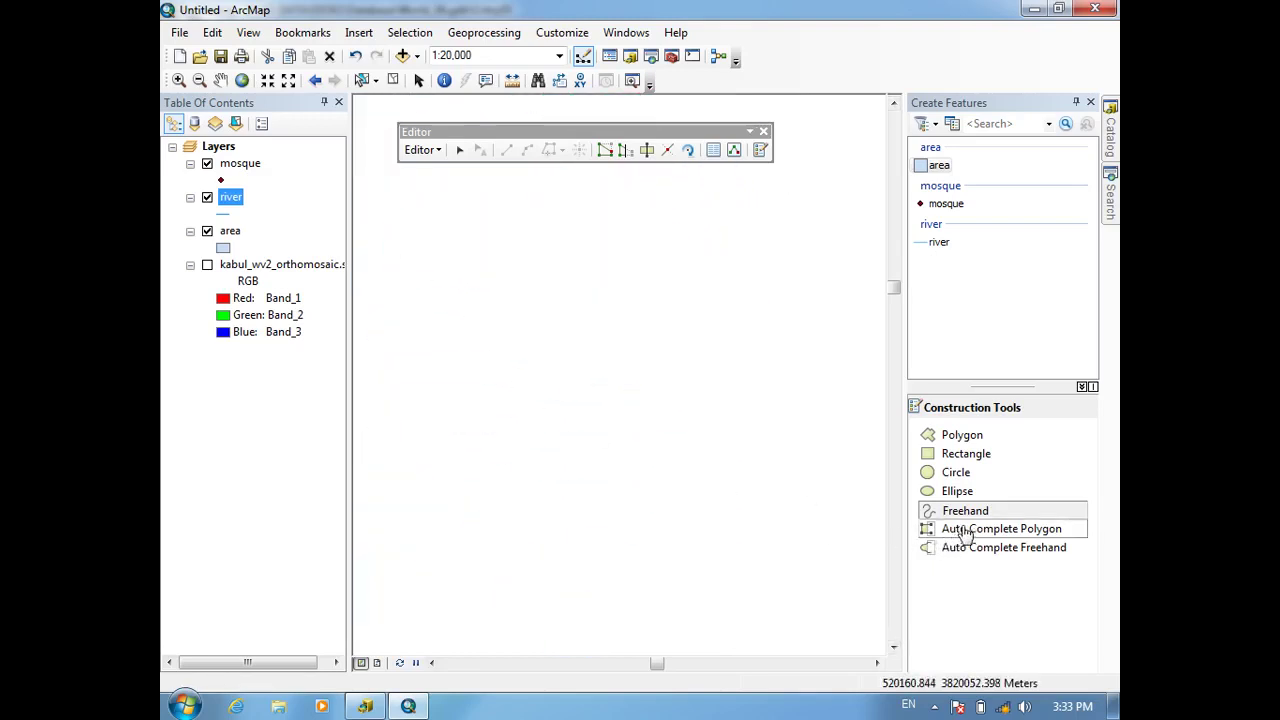
pyautogui.scroll(-5, 603, 348)
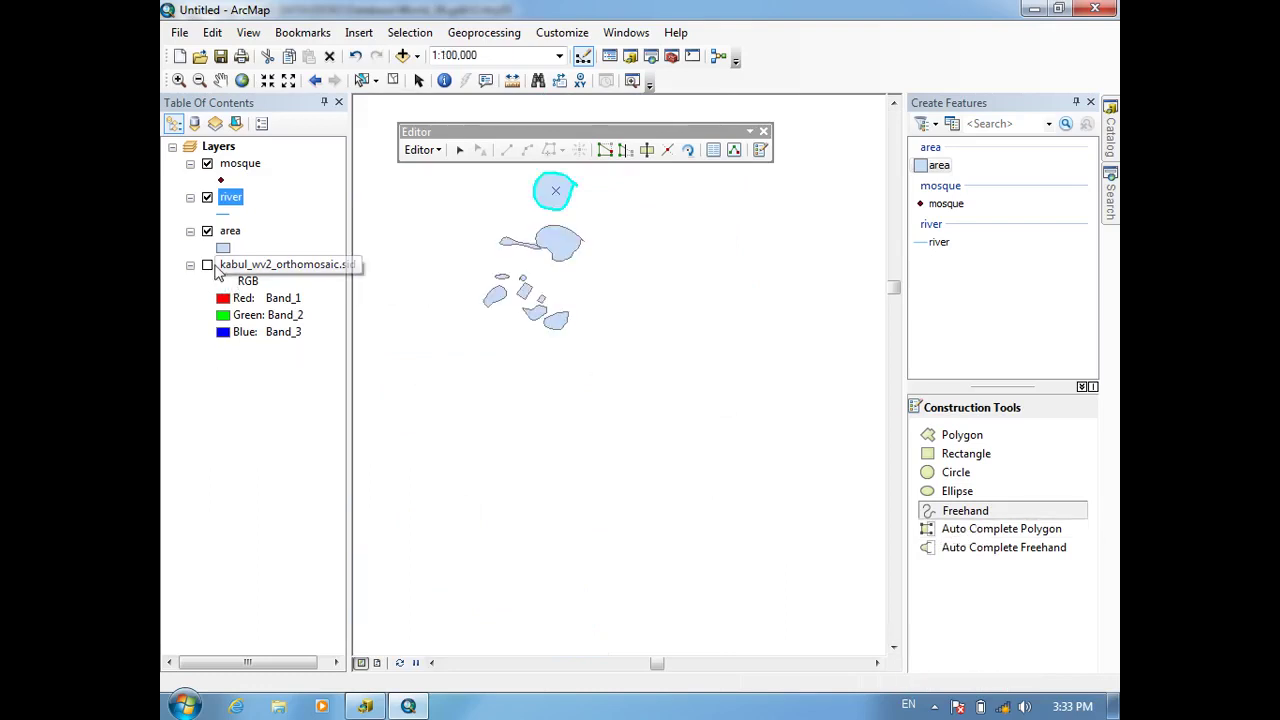
pyautogui.click(208, 265)
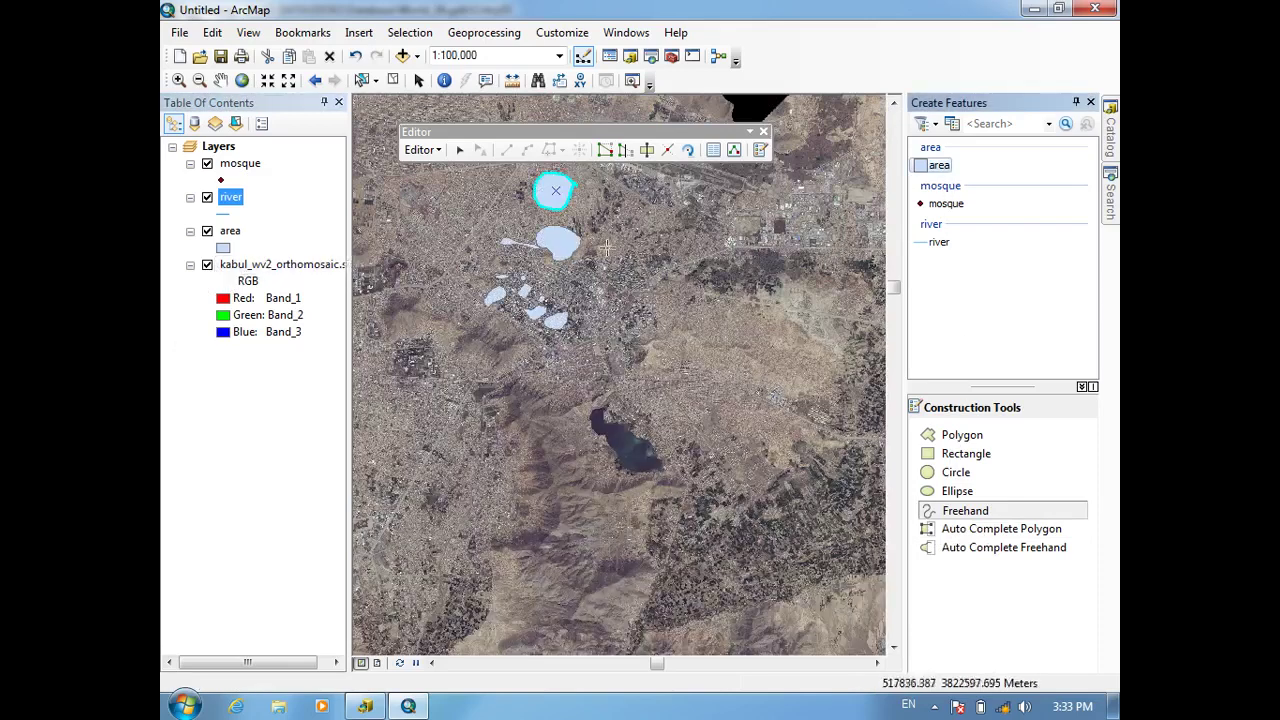
pyautogui.click(208, 266)
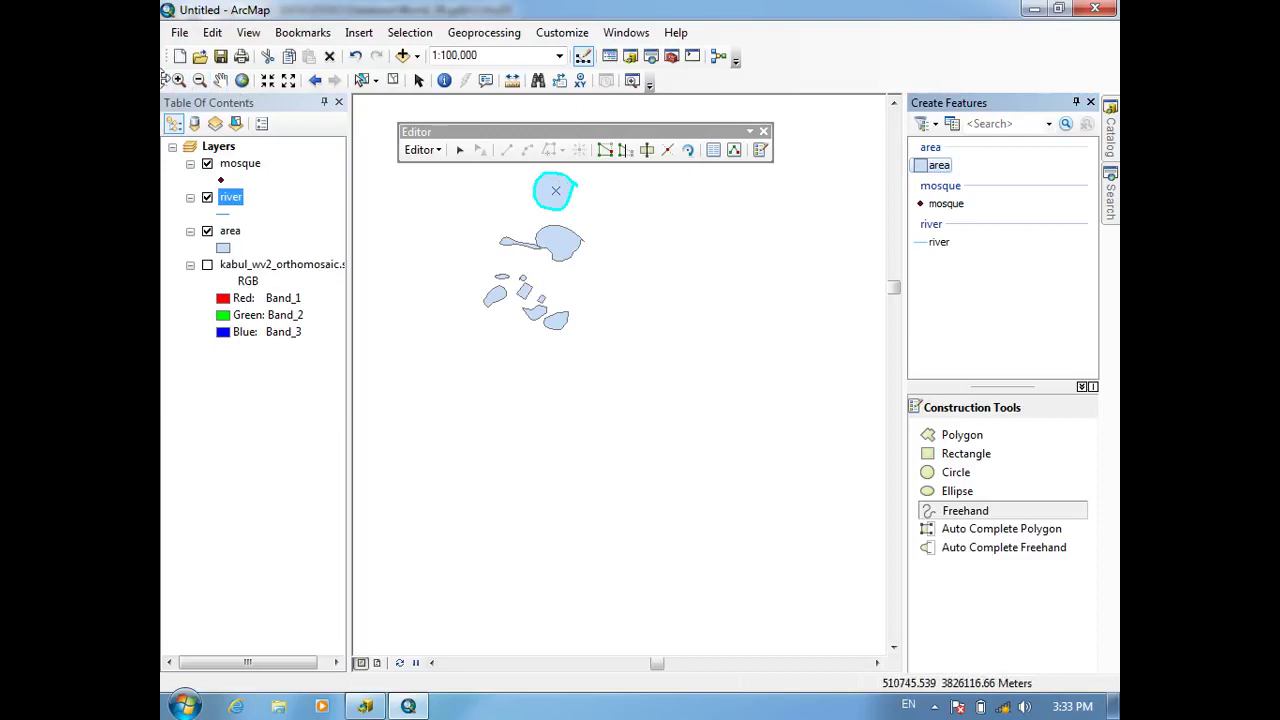
# Step: Select all the area features, delete them, and show the Kabul orthomosaic again
pyautogui.click(366, 84)
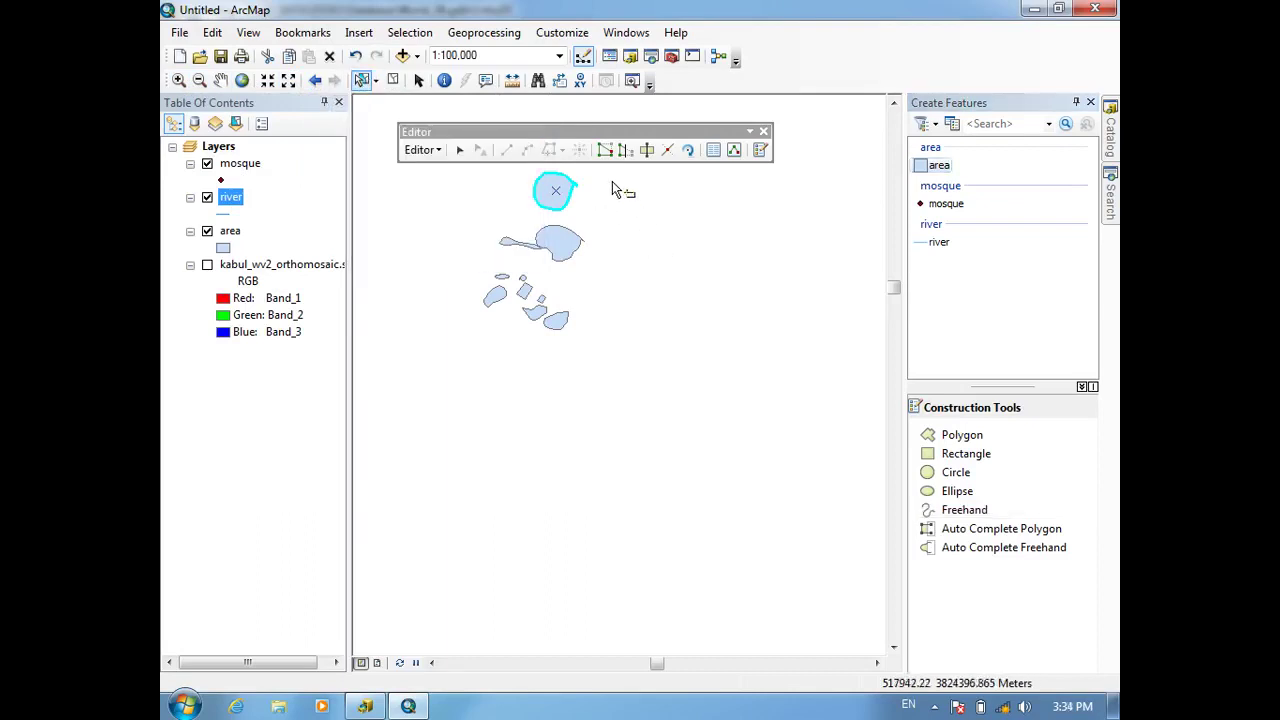
pyautogui.moveTo(524, 306); pyautogui.dragTo(470, 357)
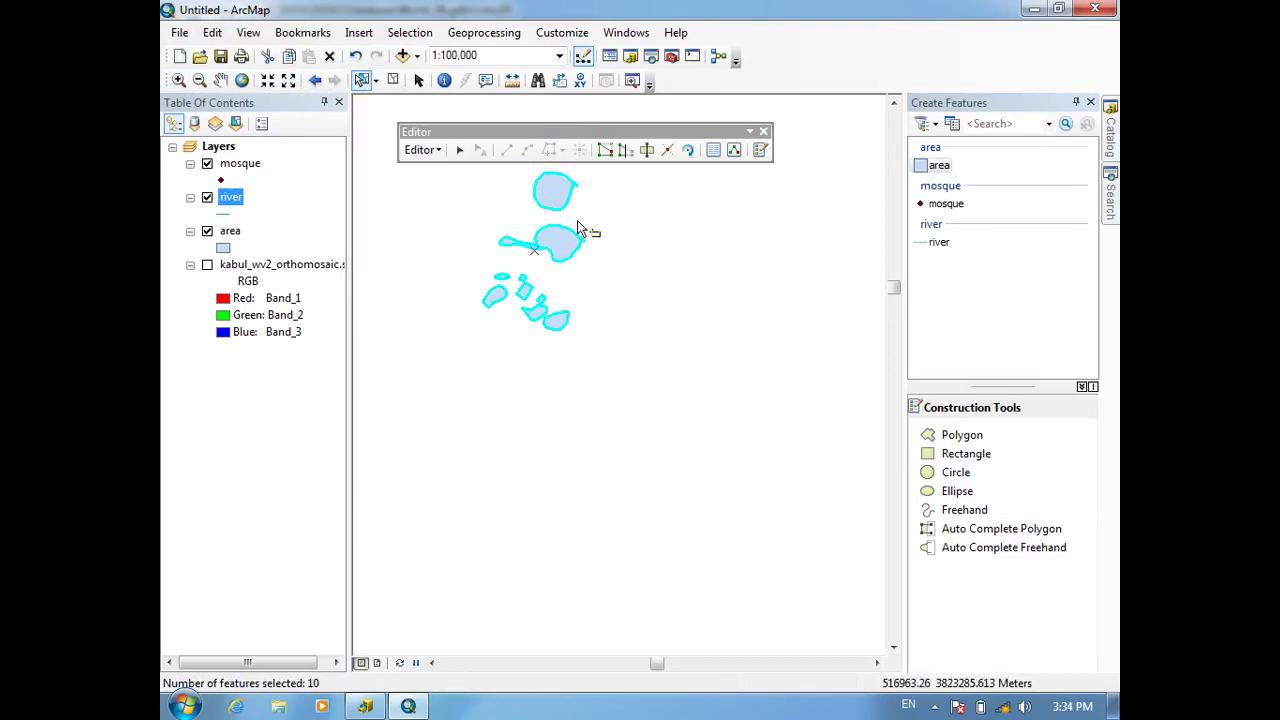
pyautogui.press('Delete')
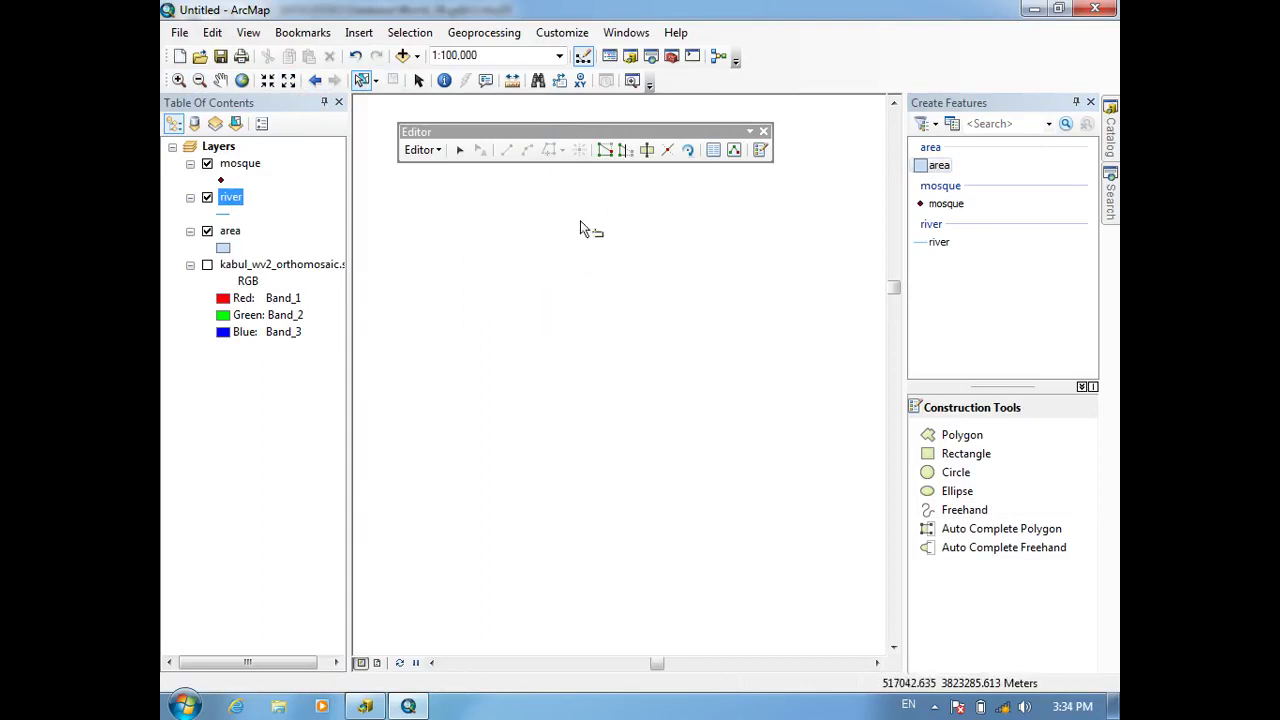
pyautogui.click(207, 265)
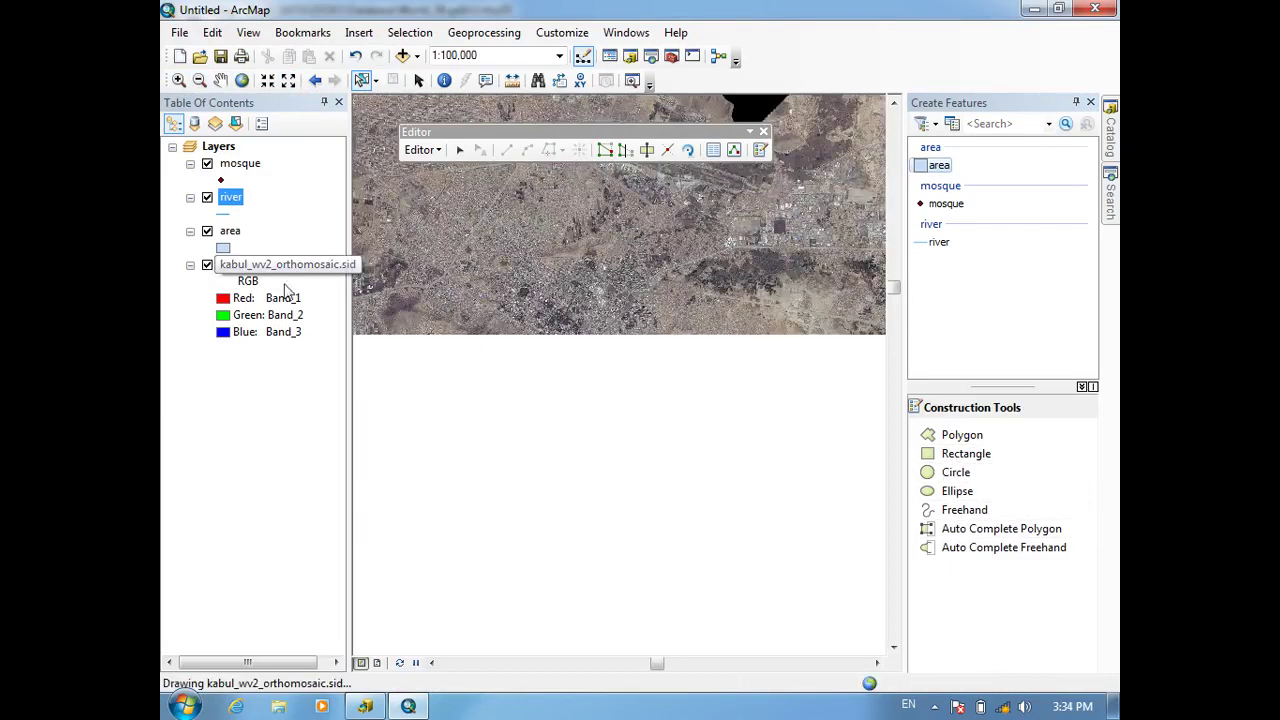
# Step: Digitize a large stepped area polygon around the compound and its western block northwest of the river bend, at 1:8,000
pyautogui.scroll(6, 596, 322)
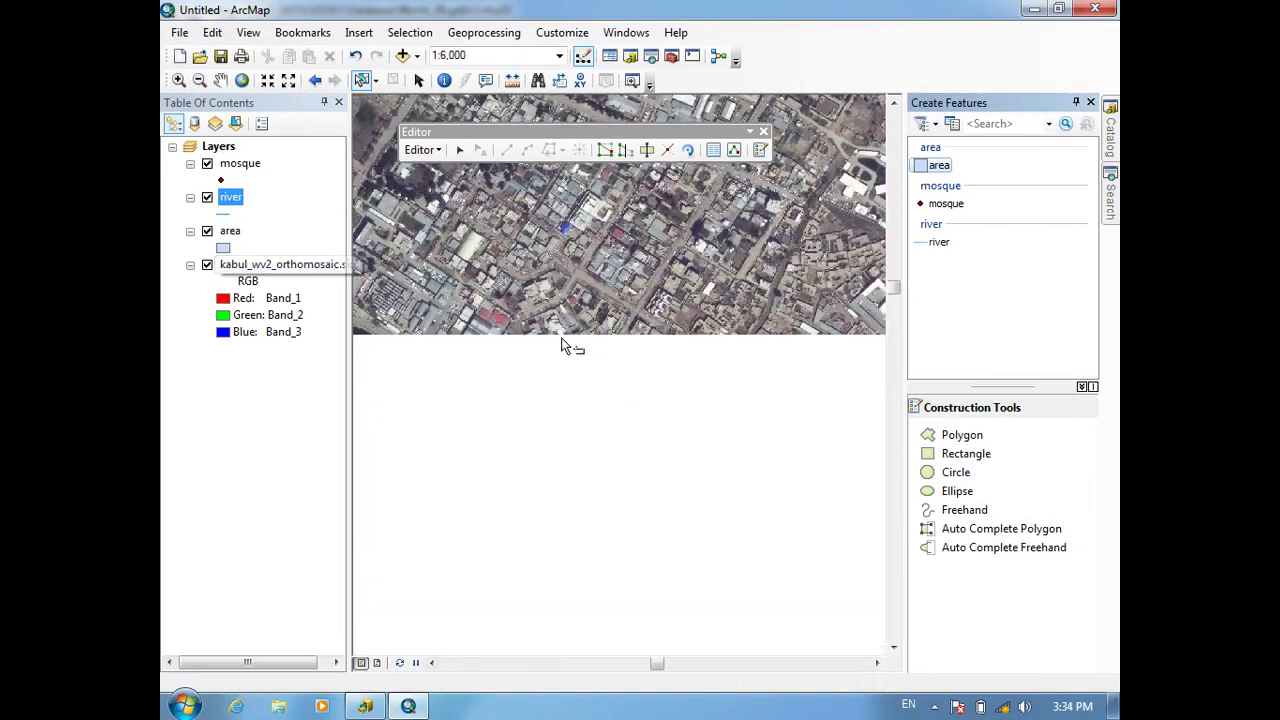
pyautogui.moveTo(543, 338); pyautogui.dragTo(809, 460)
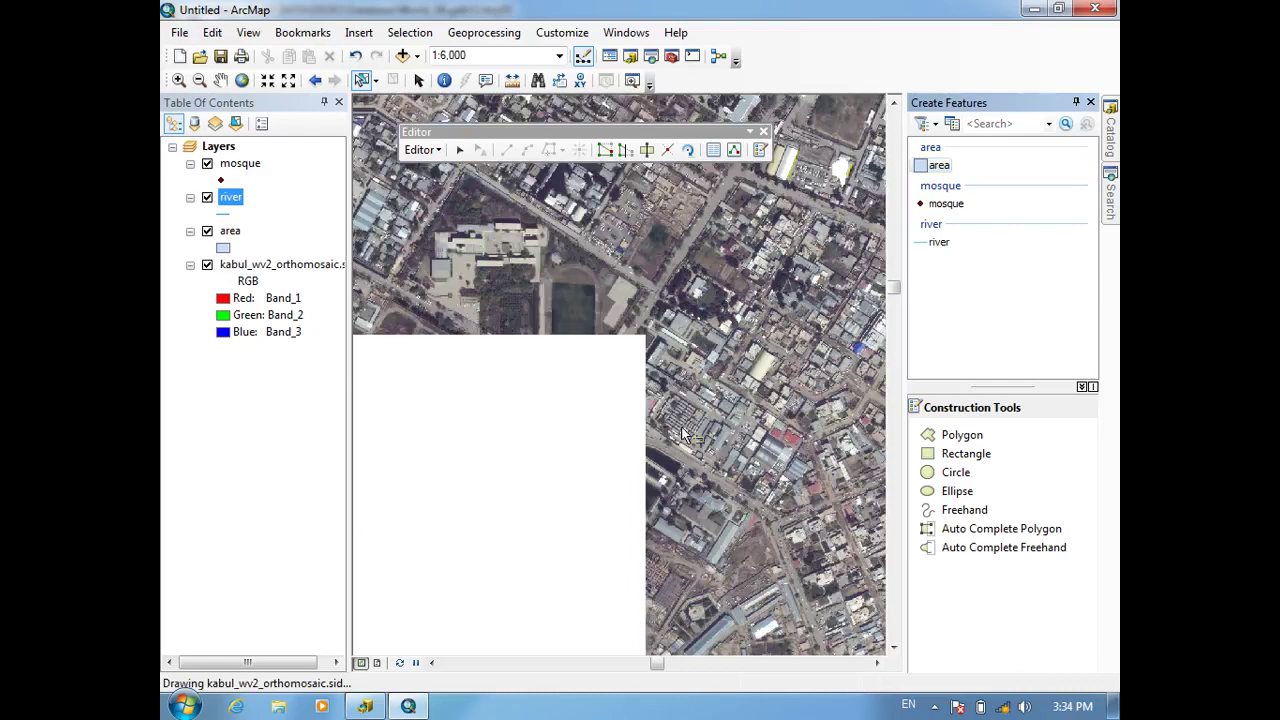
pyautogui.moveTo(521, 367); pyautogui.dragTo(705, 249)
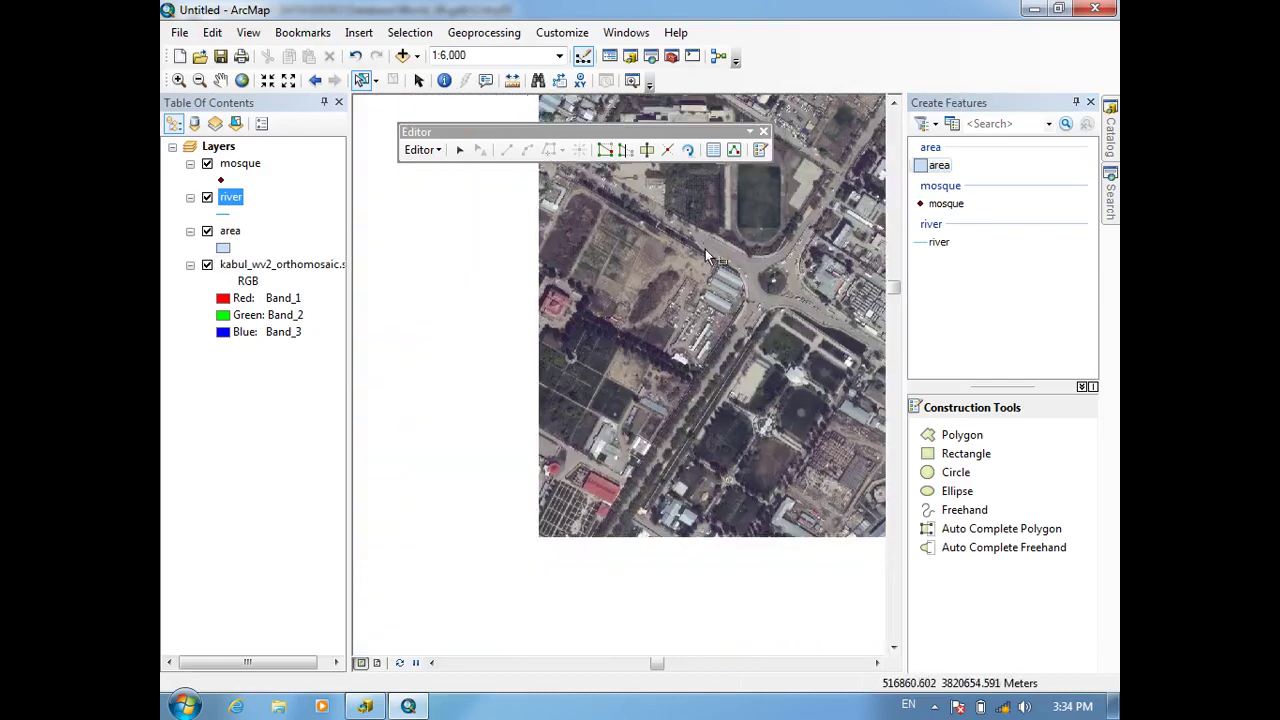
pyautogui.moveTo(526, 367); pyautogui.dragTo(589, 191)
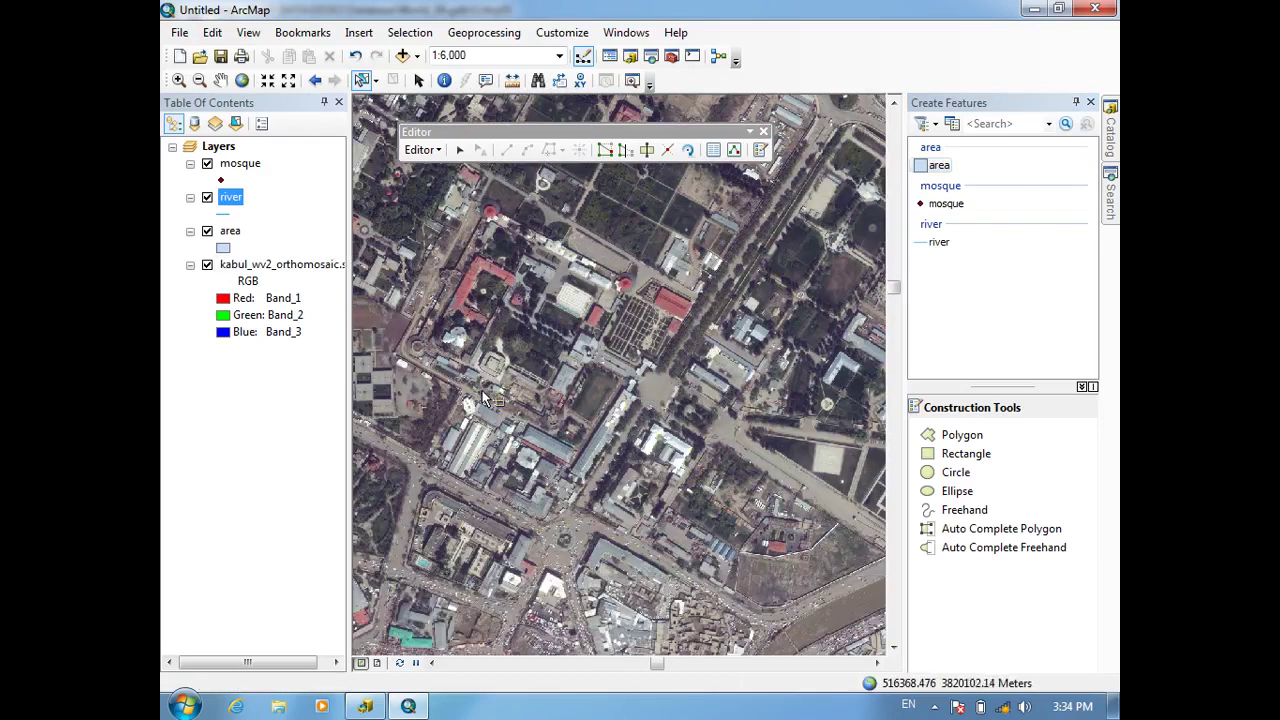
pyautogui.moveTo(520, 440); pyautogui.dragTo(482, 376)
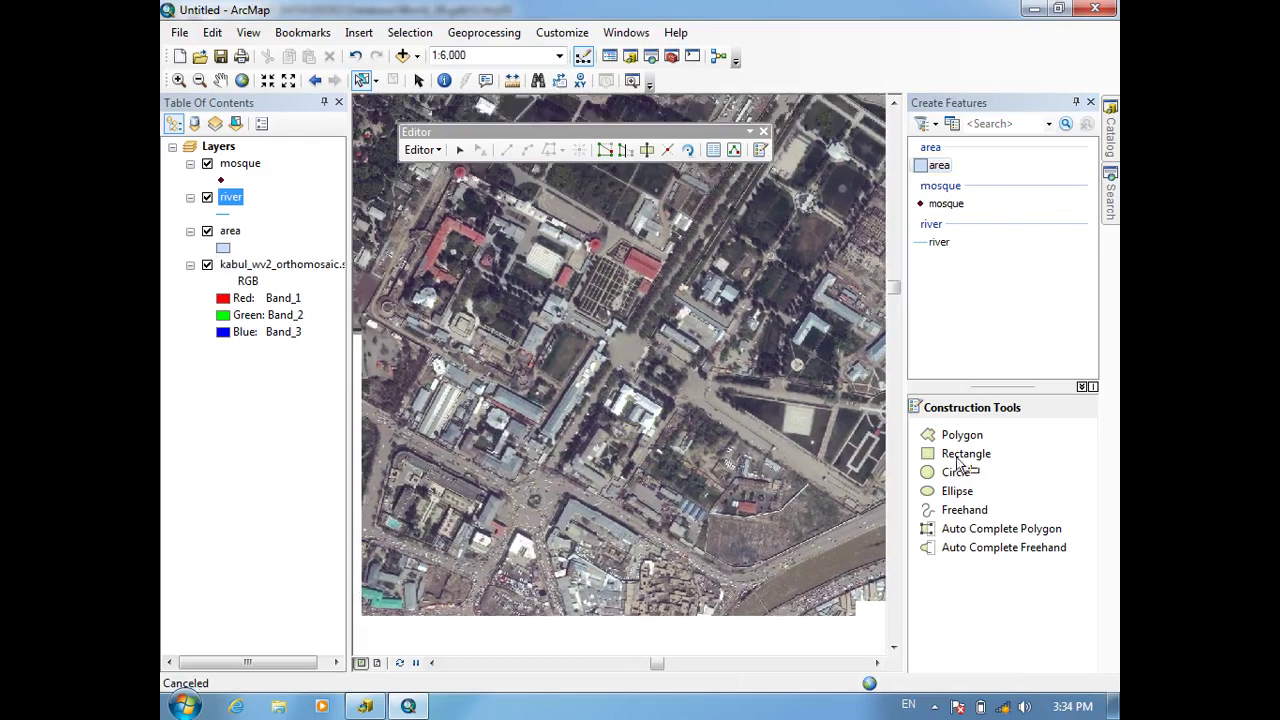
pyautogui.click(960, 435)
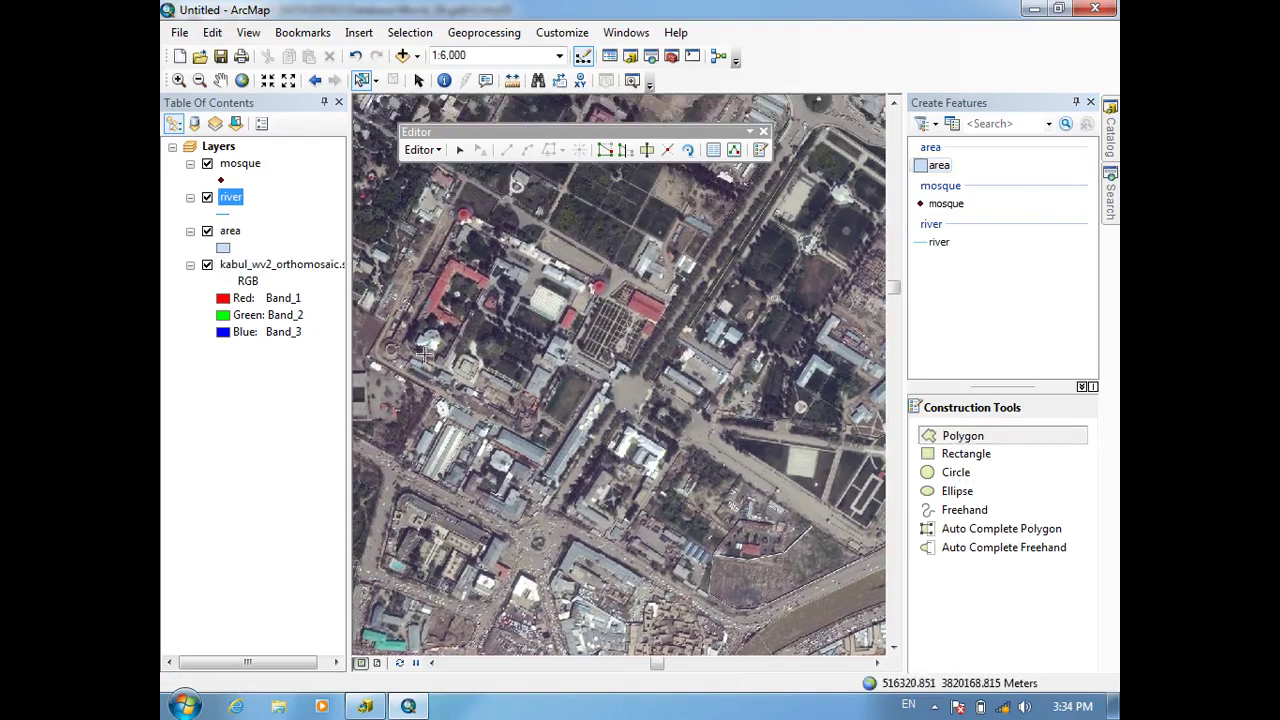
pyautogui.moveTo(426, 355); pyautogui.dragTo(505, 372)
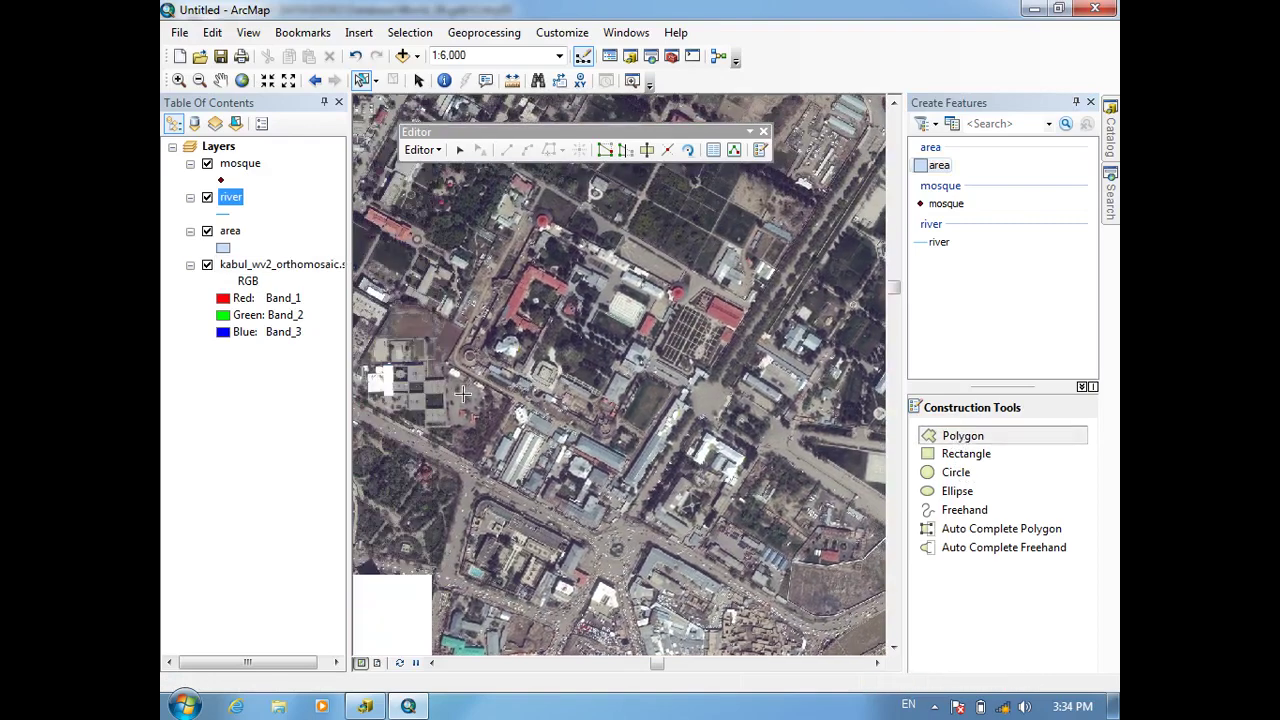
pyautogui.scroll(-1, 467, 385)
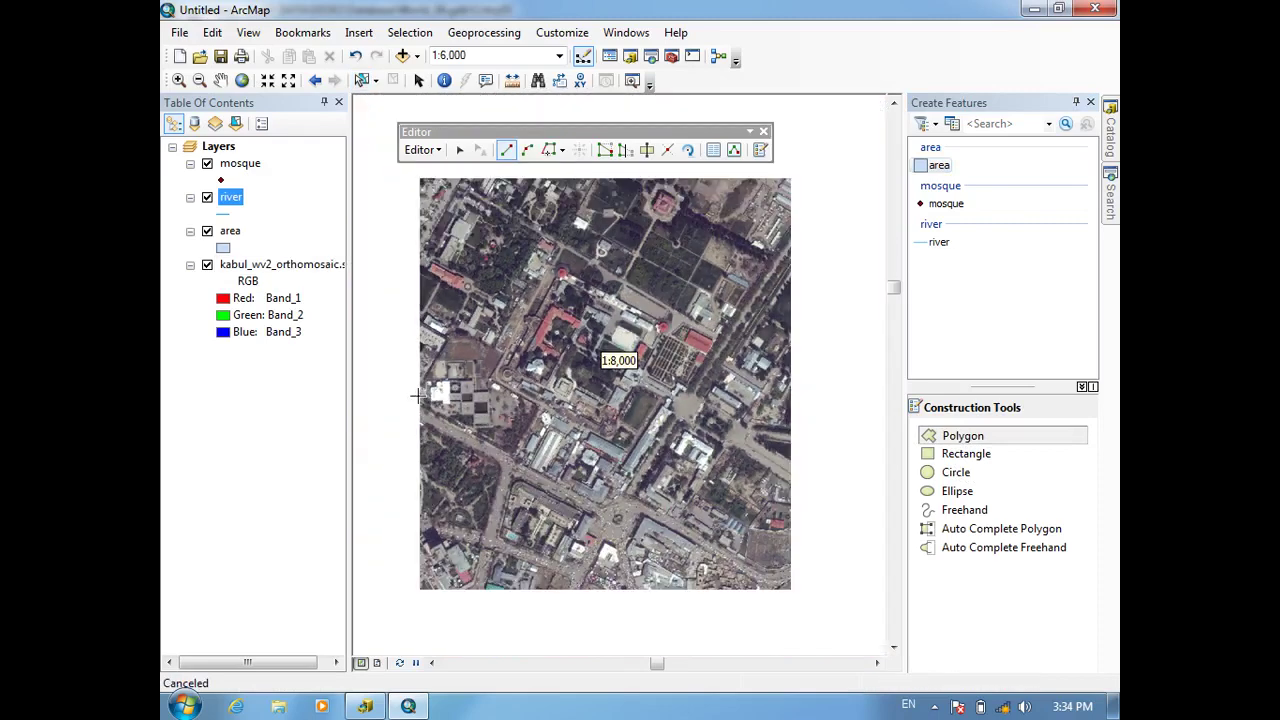
pyautogui.click(411, 399)
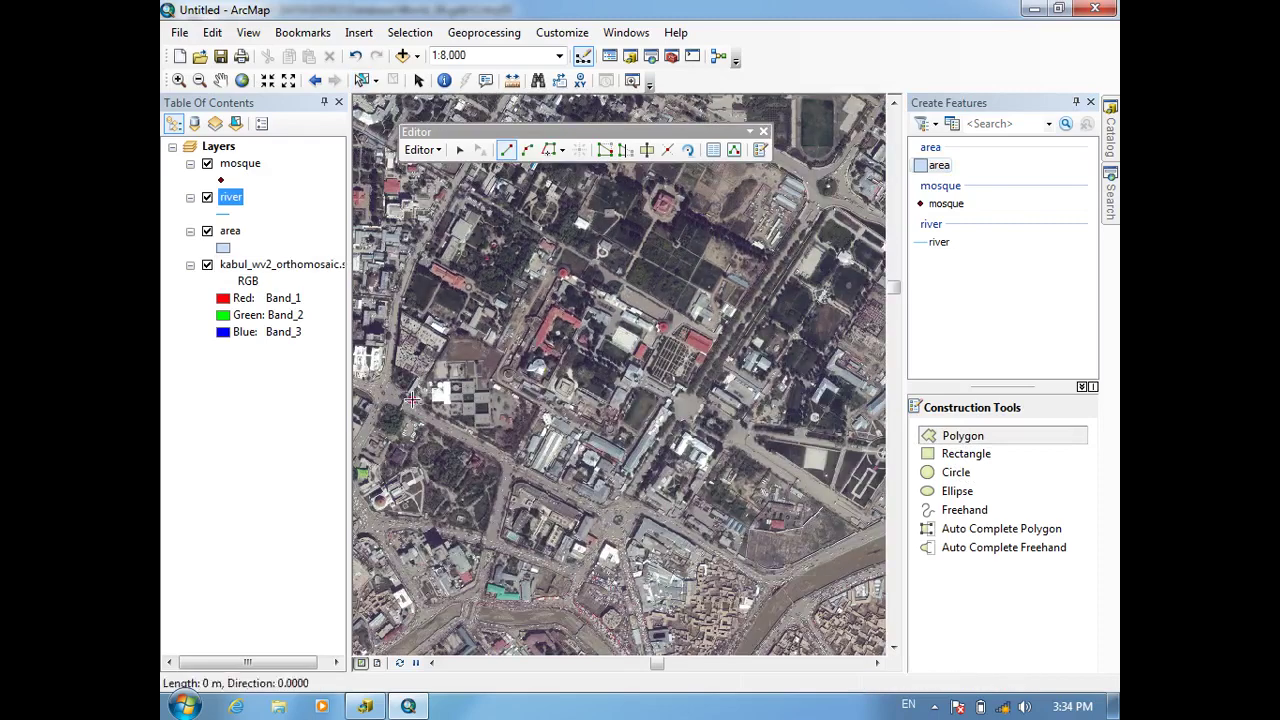
pyautogui.click(459, 334)
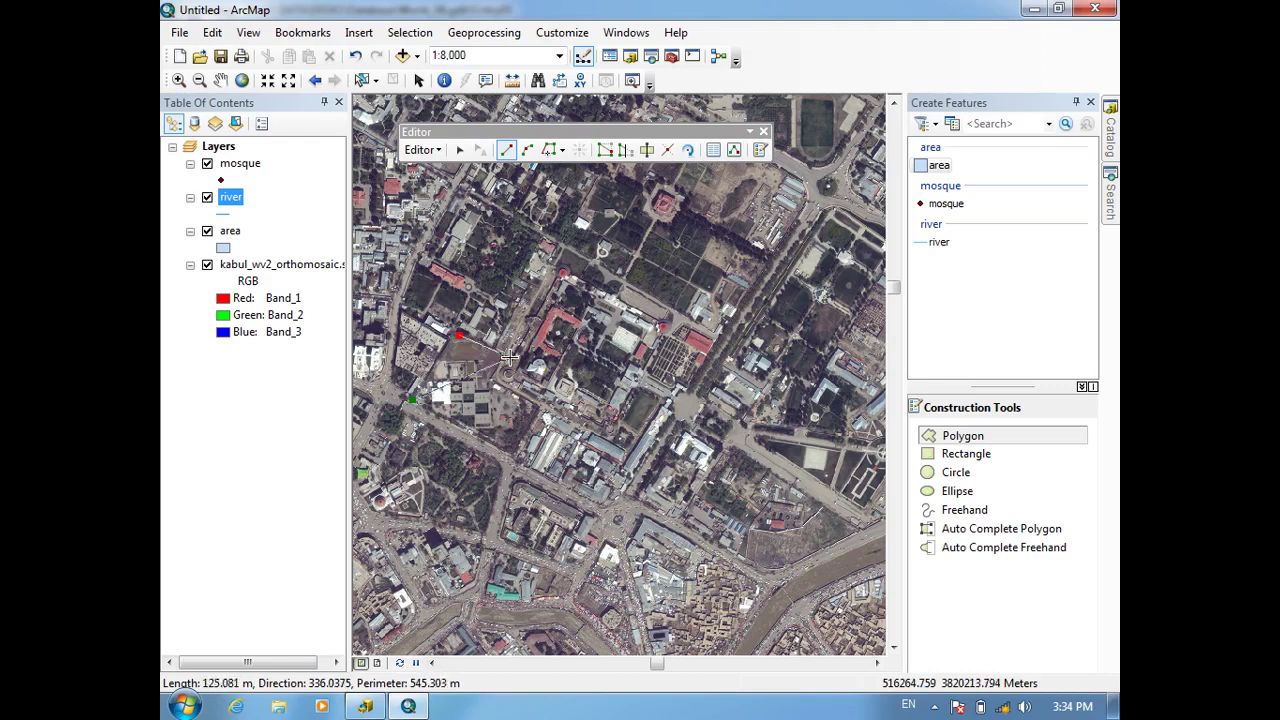
pyautogui.click(509, 357)
pyautogui.click(565, 272)
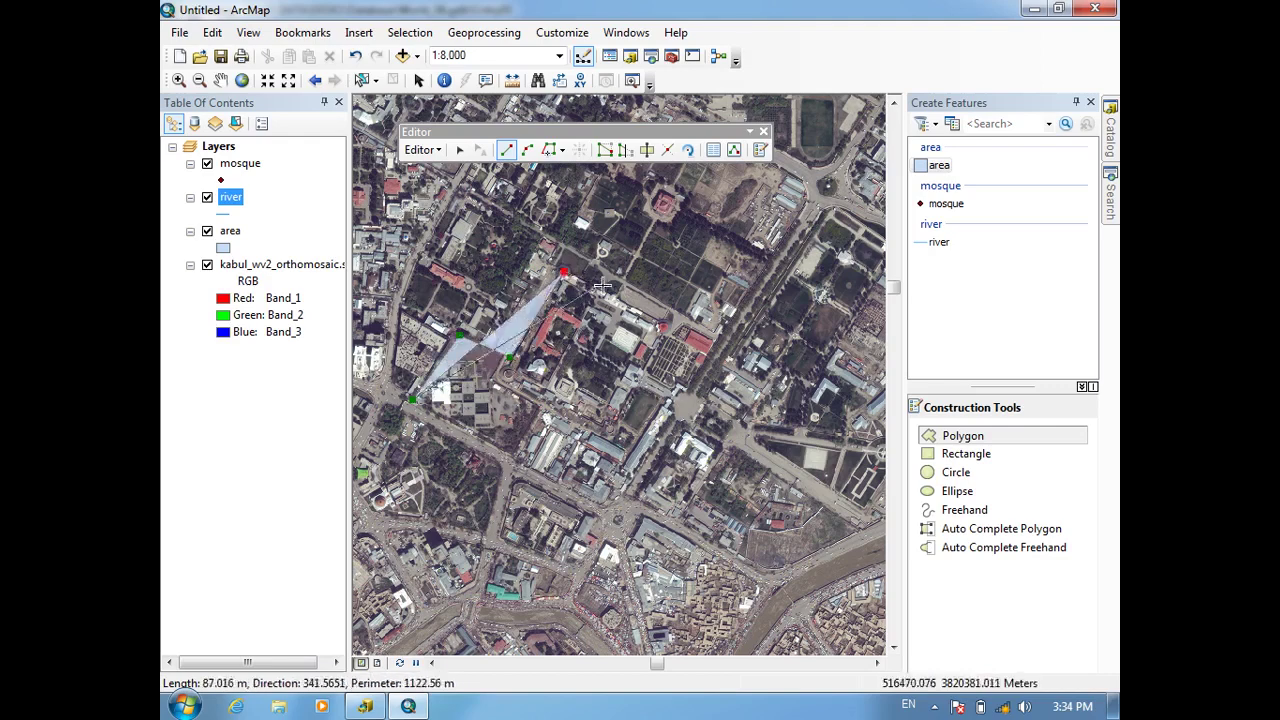
pyautogui.click(669, 328)
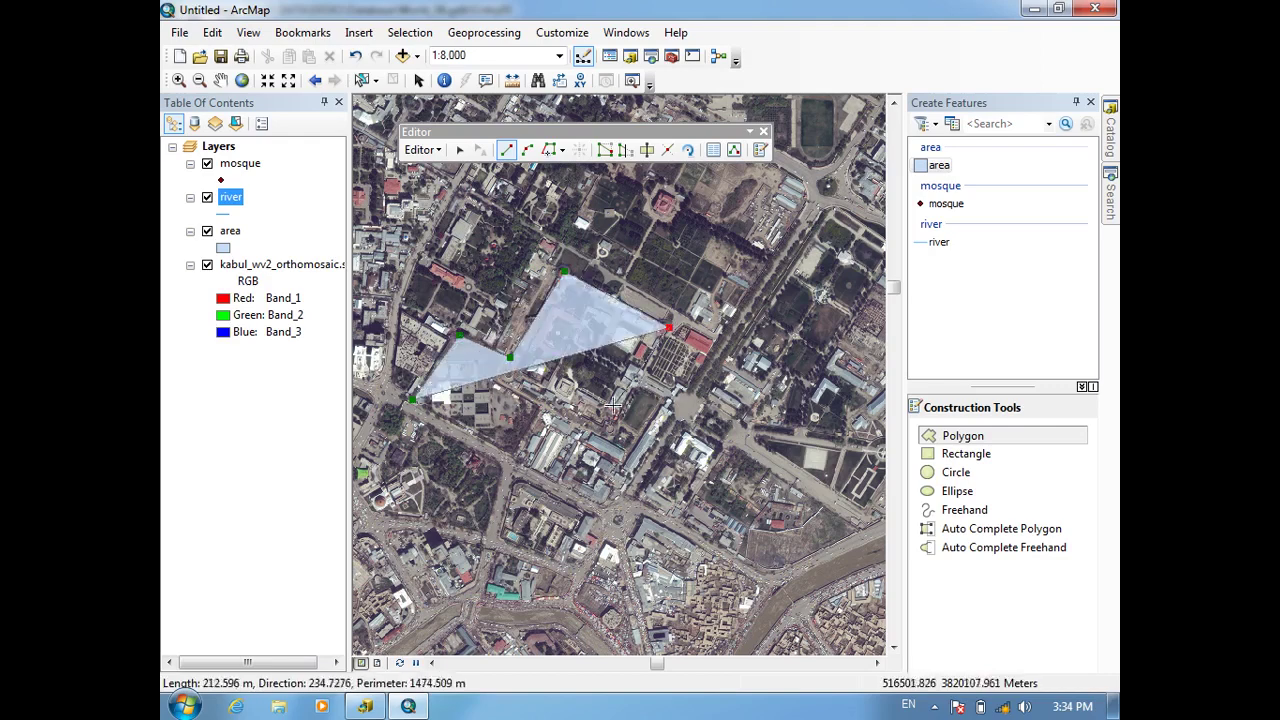
pyautogui.click(713, 355)
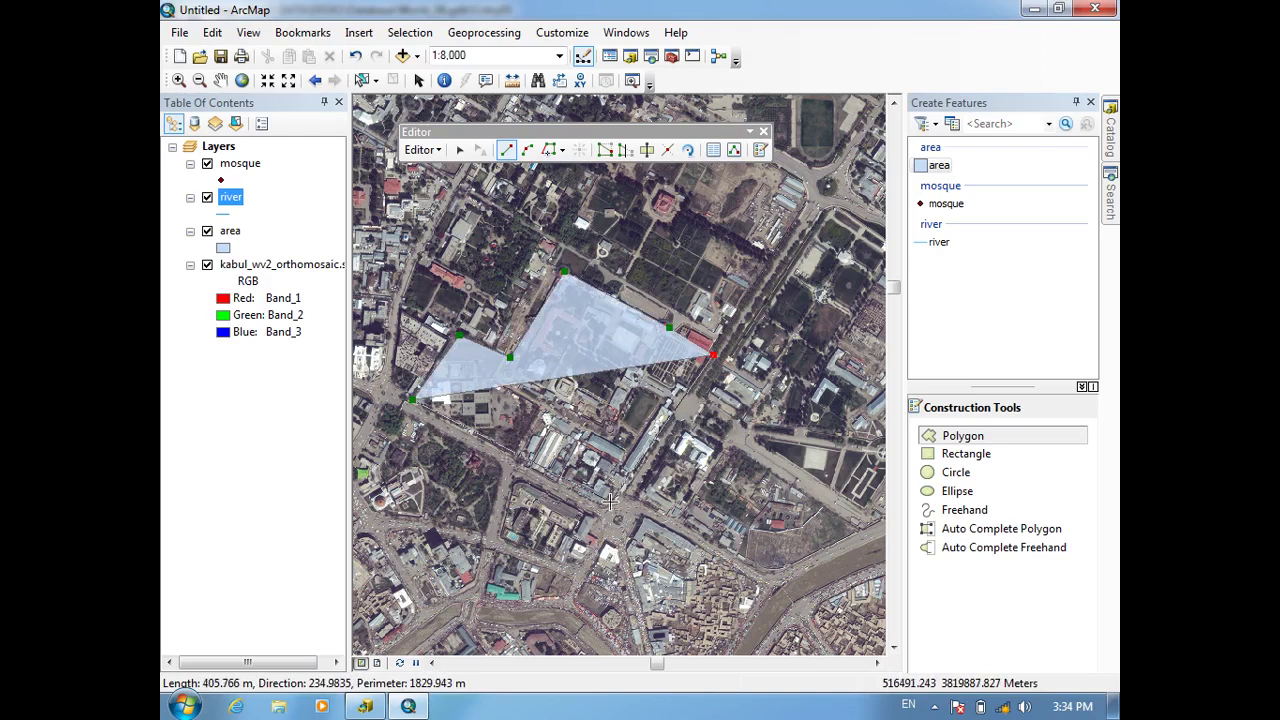
pyautogui.click(636, 460)
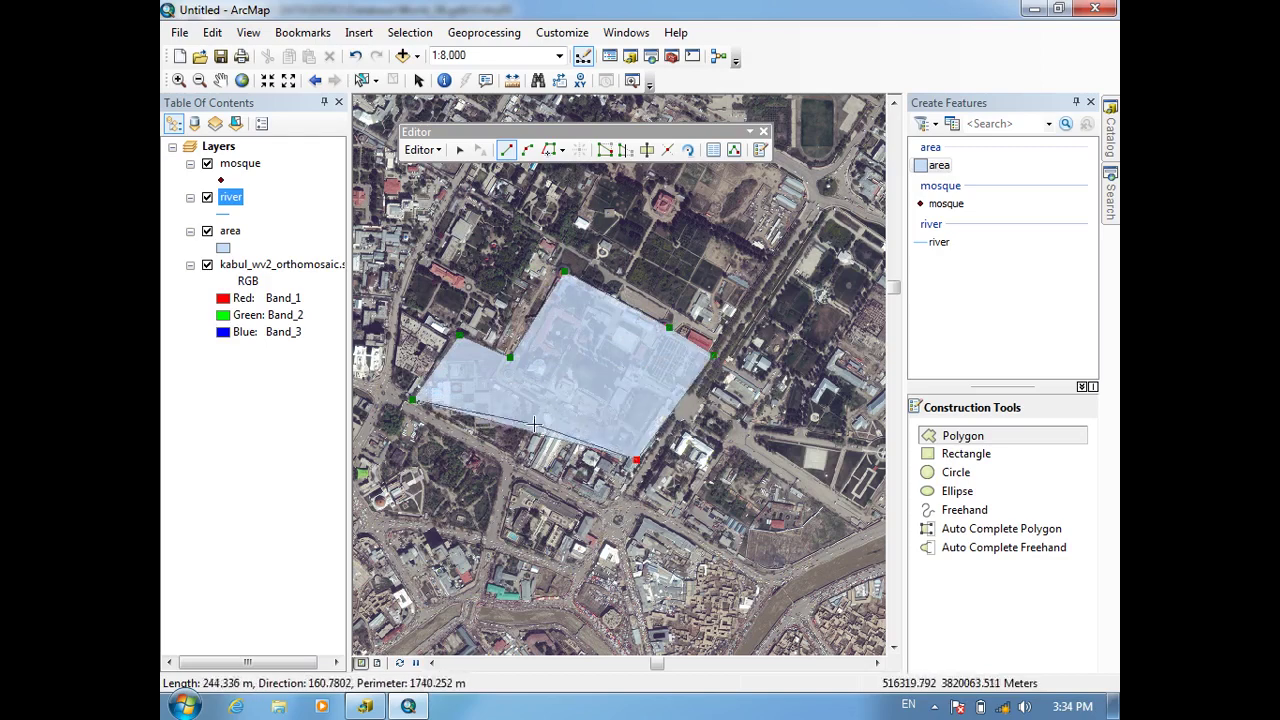
pyautogui.click(539, 410)
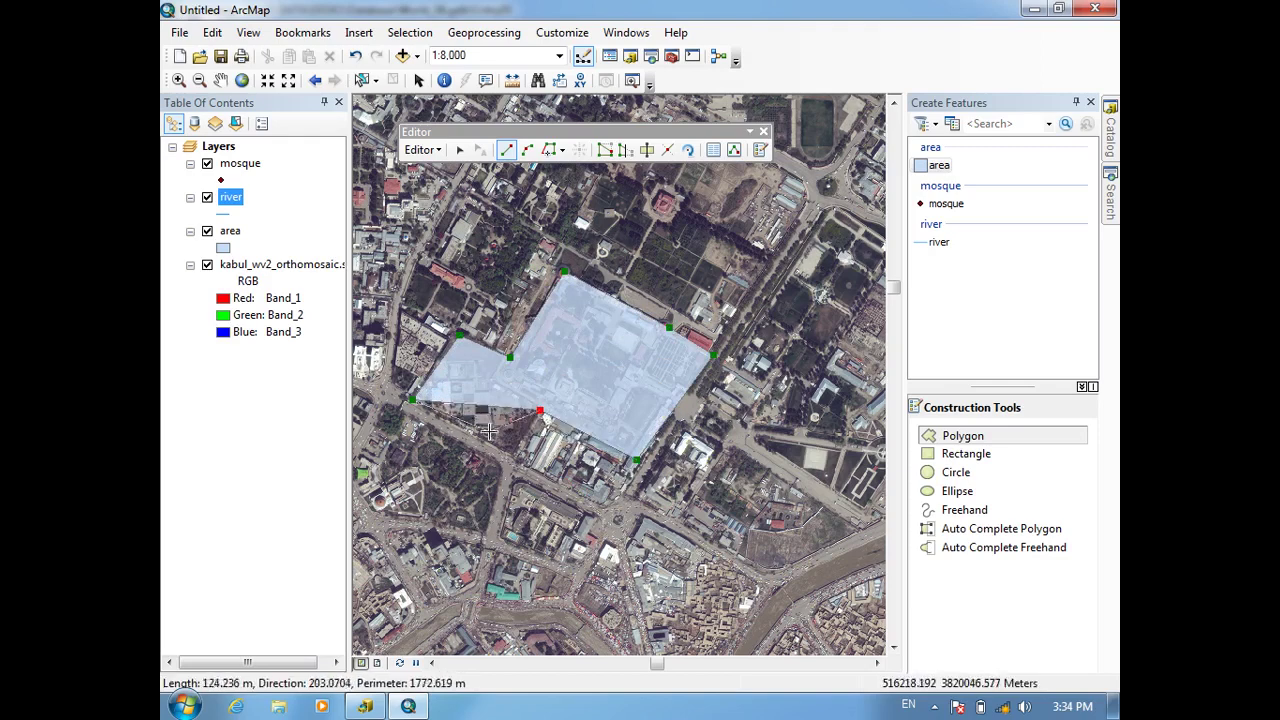
pyautogui.click(513, 455)
pyautogui.doubleClick(446, 424)
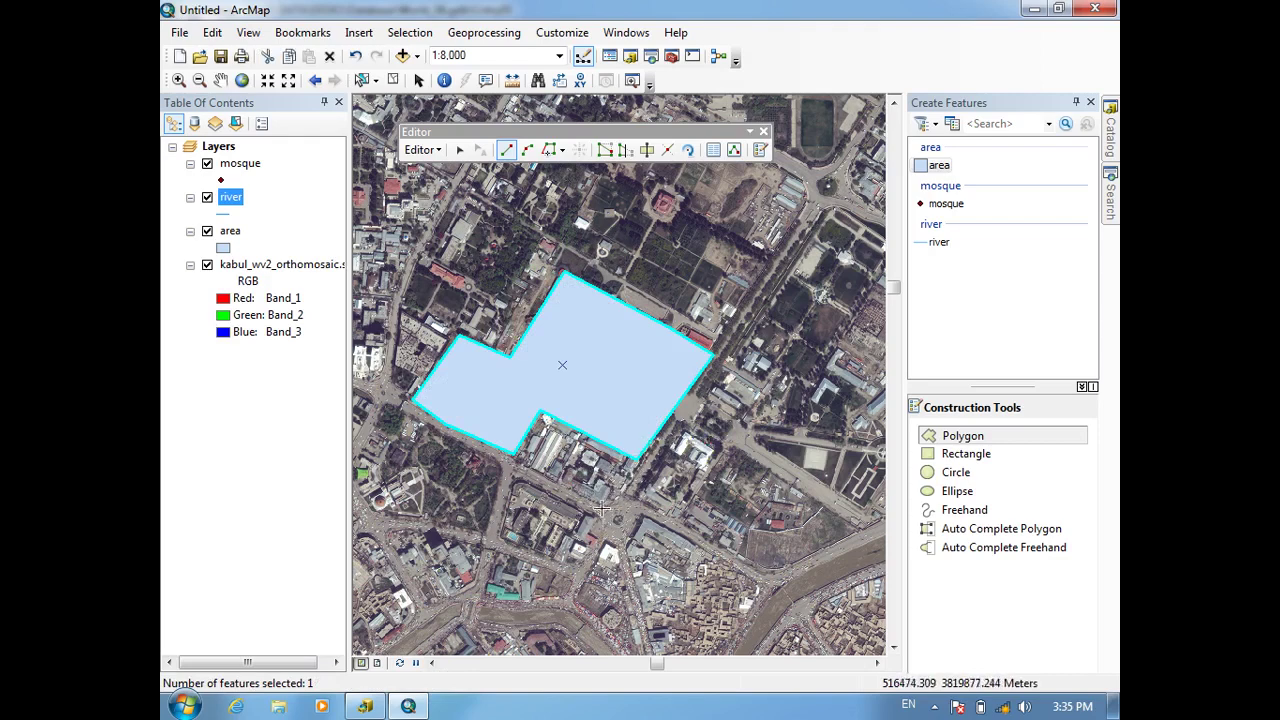
# Step: Try Auto Complete Polygon on the notch along the area polygon's southern side, and delete the resulting feature
pyautogui.click(968, 538)
pyautogui.click(636, 460)
pyautogui.click(604, 508)
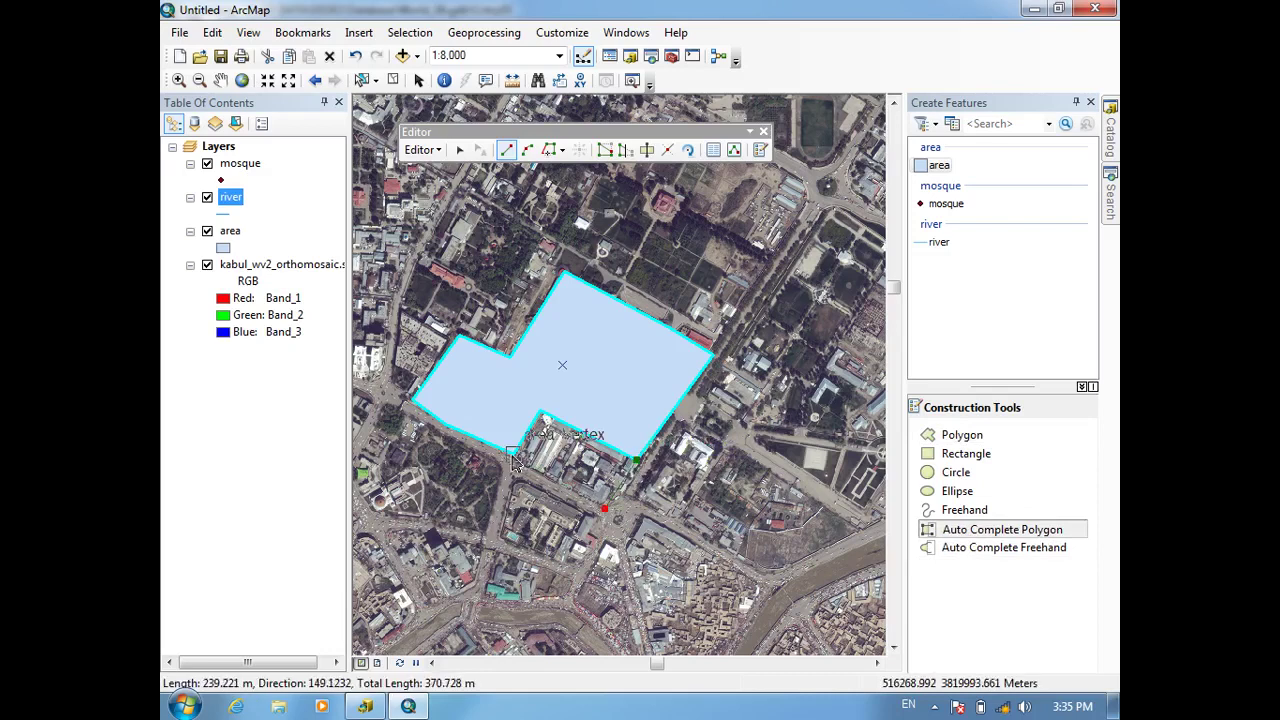
pyautogui.click(512, 456)
pyautogui.doubleClick(514, 460)
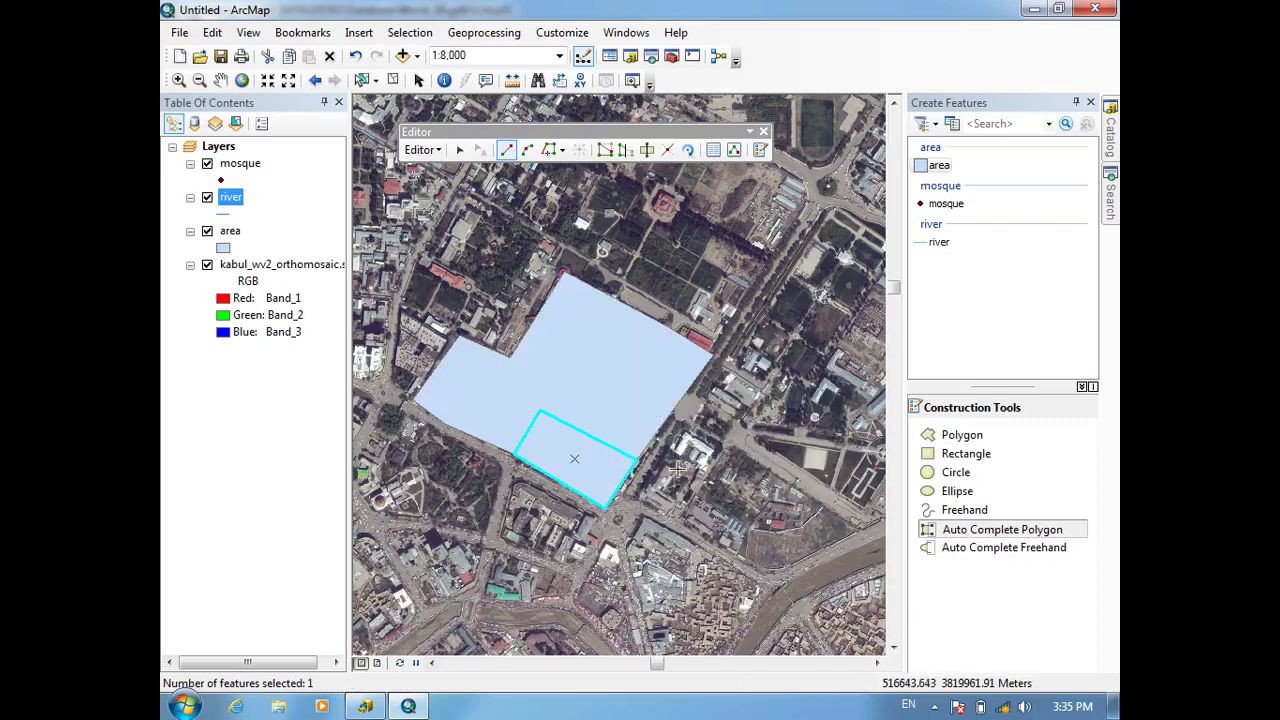
pyautogui.press('Delete')
# Step: Trace the southern notch with the regular Polygon tool, snapping to the large polygon's vertices, and delete the resulting feature
pyautogui.click(955, 440)
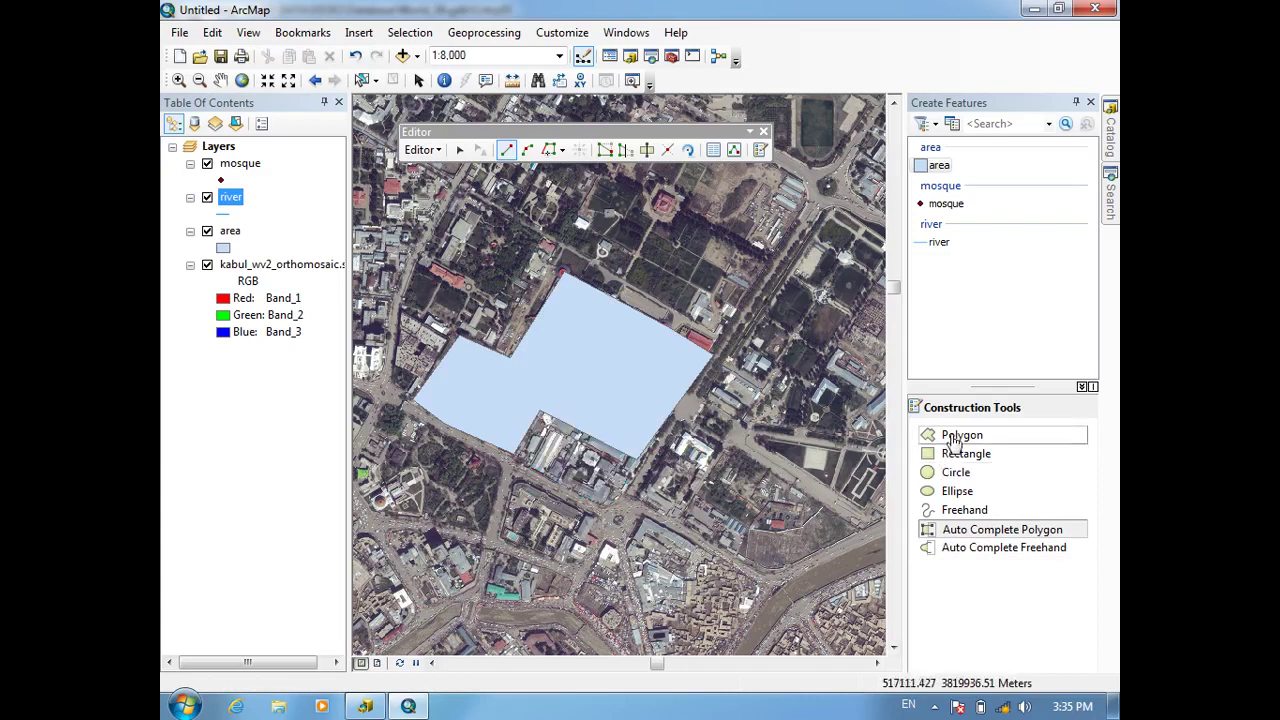
pyautogui.click(634, 462)
pyautogui.click(603, 511)
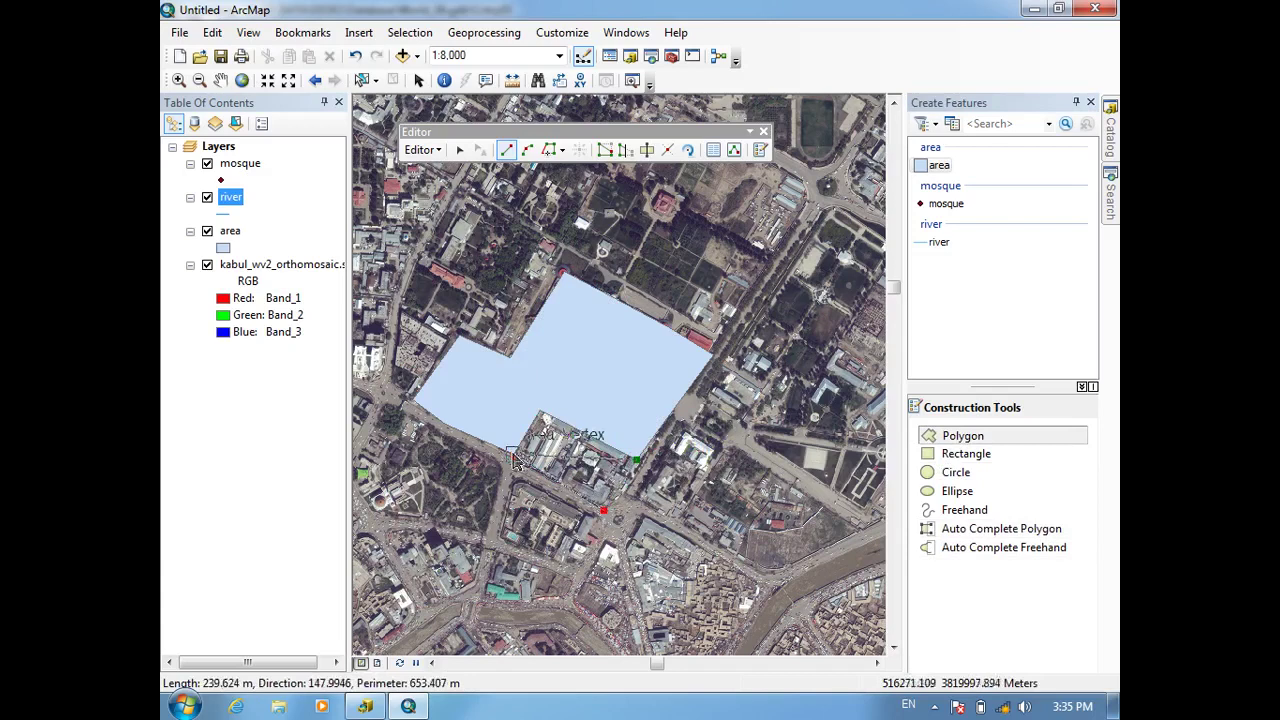
pyautogui.click(513, 456)
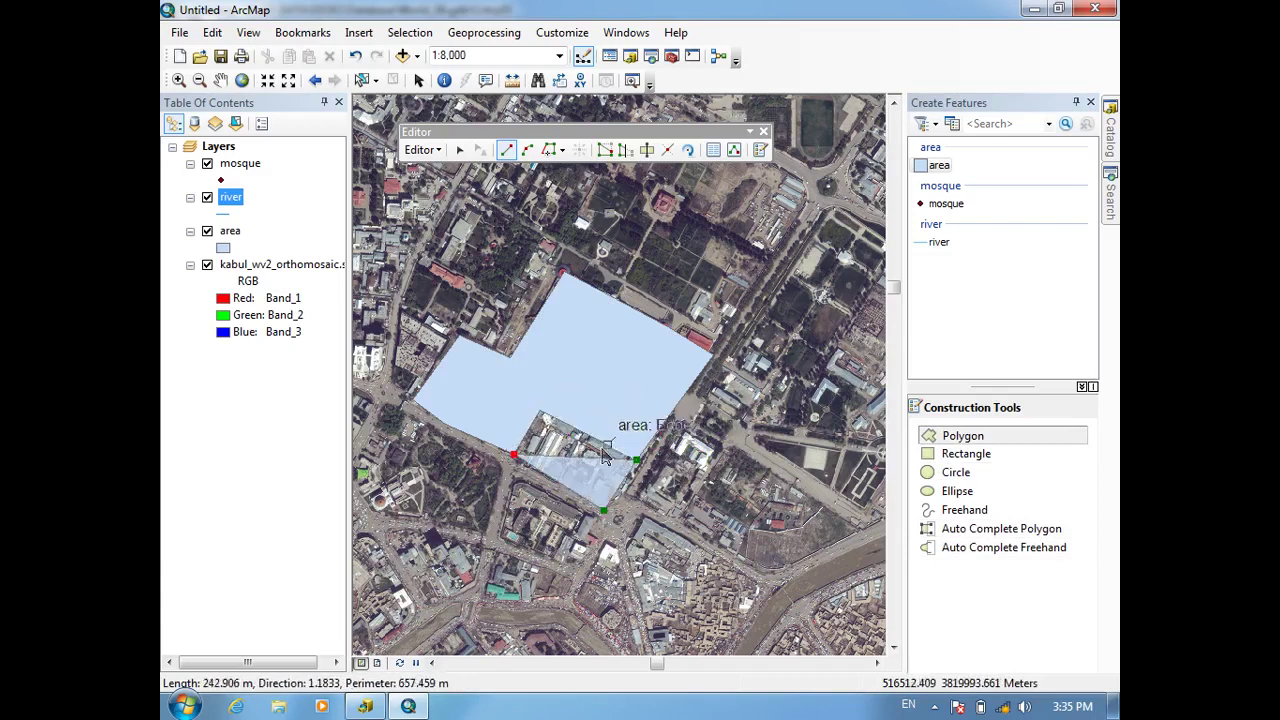
pyautogui.click(540, 418)
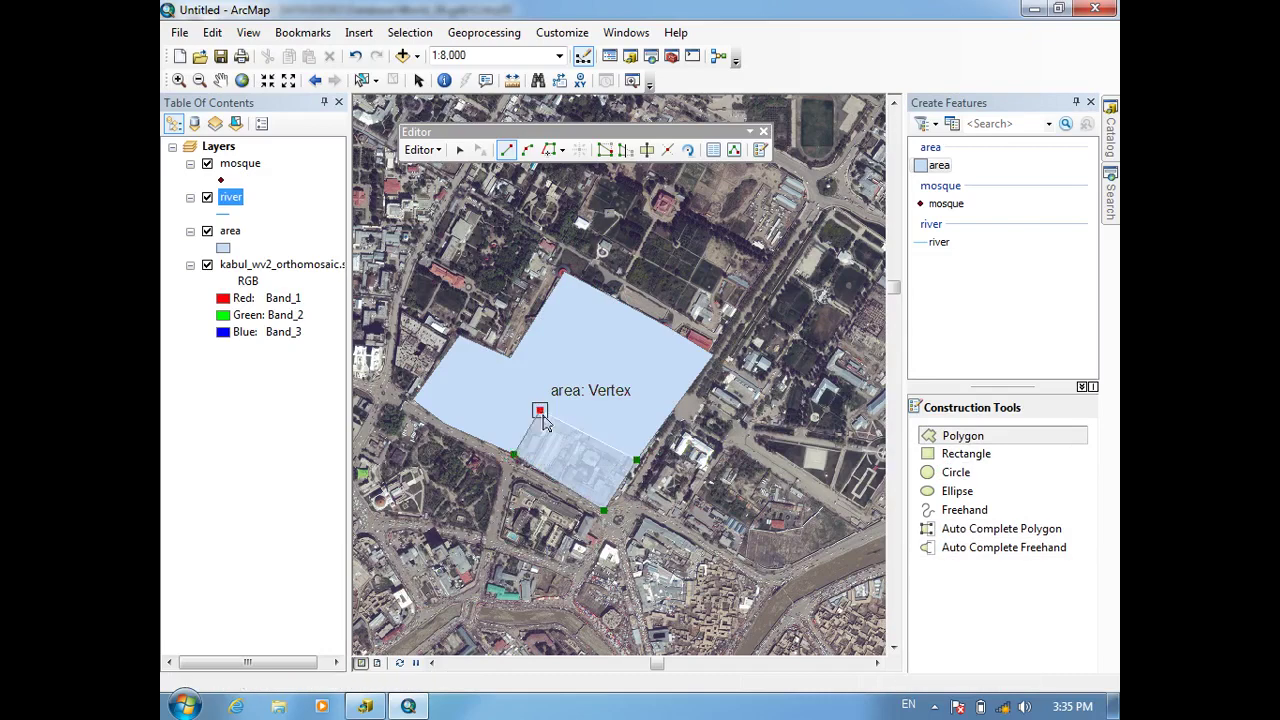
pyautogui.doubleClick(636, 462)
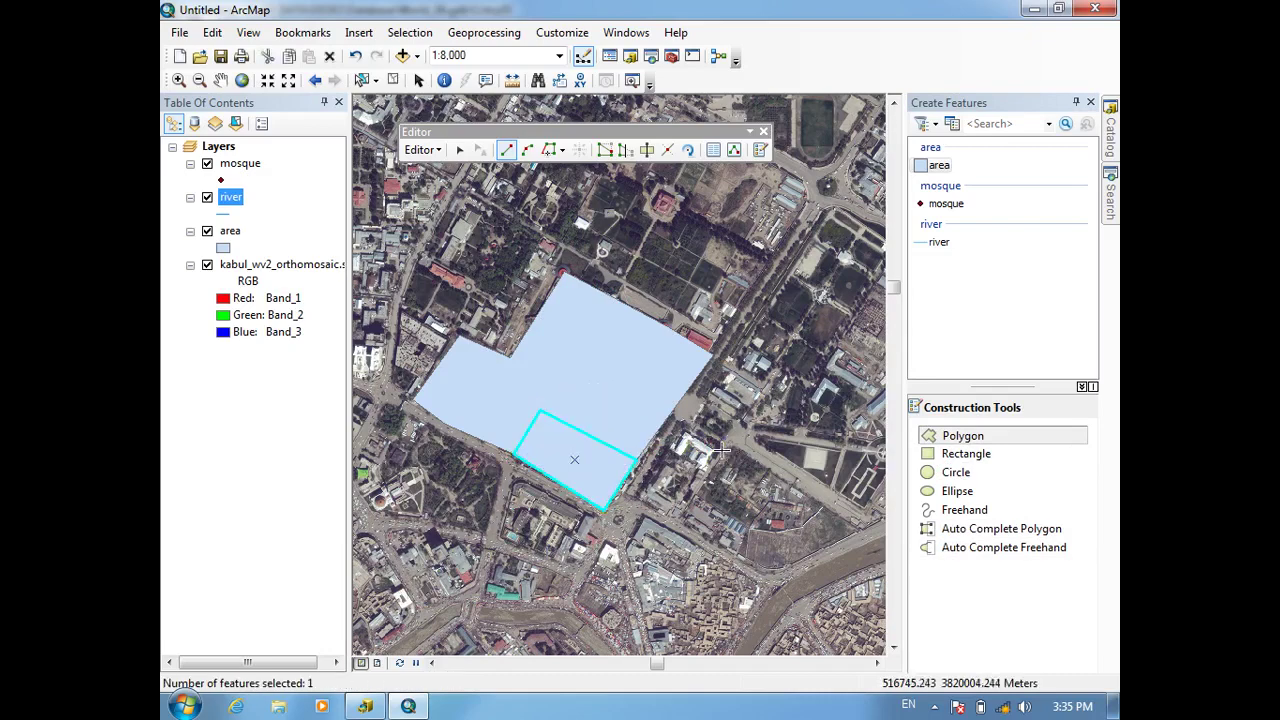
pyautogui.press('Delete')
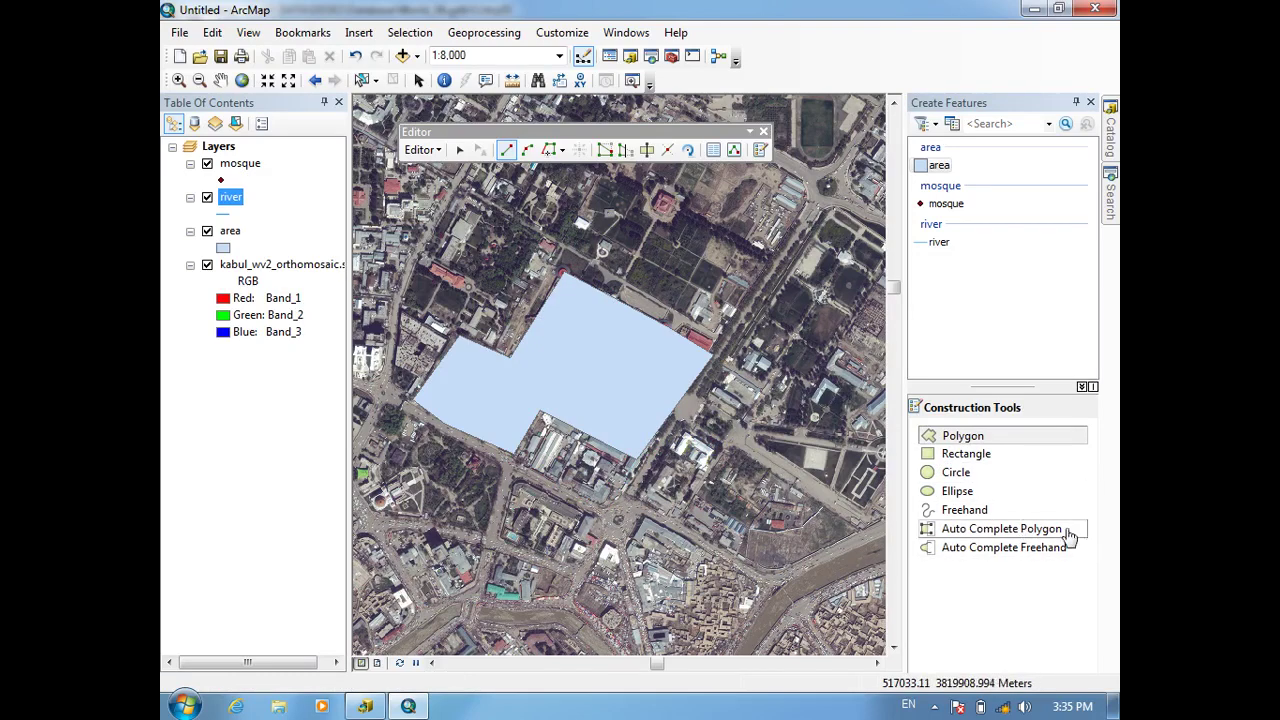
# Step: Fill the southern notch of the large polygon with an adjoining area feature using Auto Complete Polygon
pyautogui.click(1027, 538)
pyautogui.click(636, 460)
pyautogui.click(610, 513)
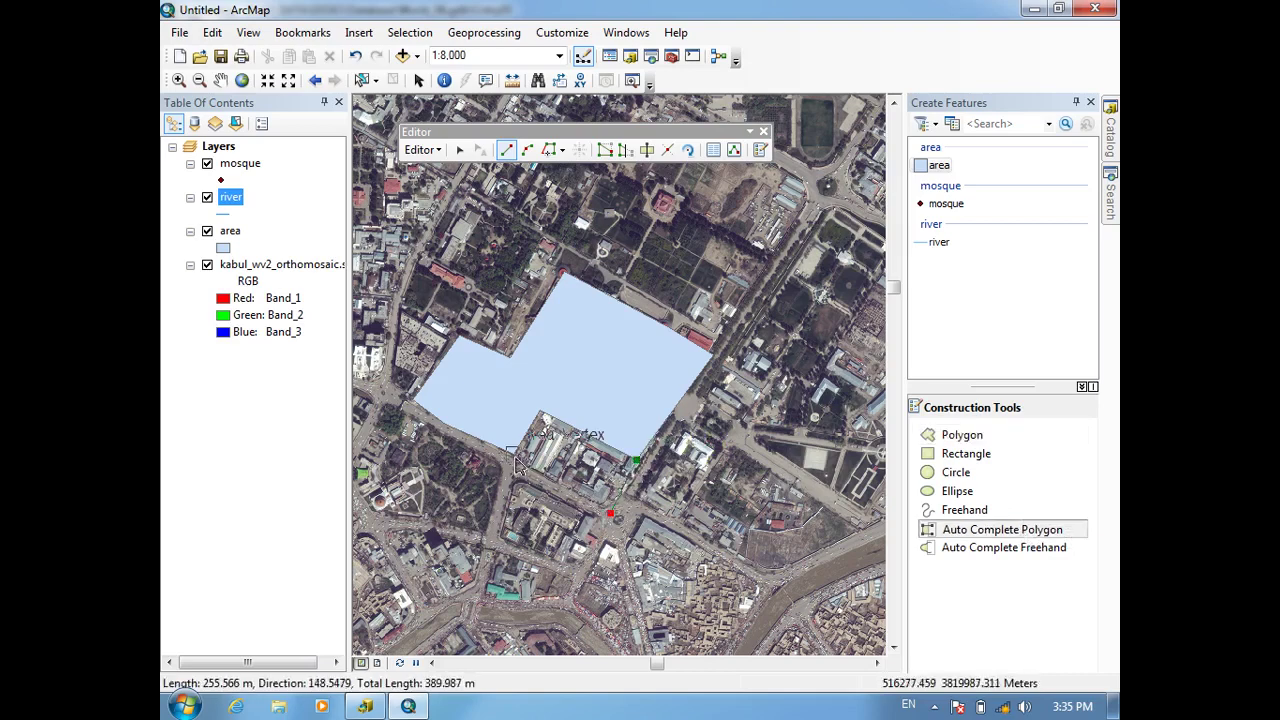
pyautogui.doubleClick(516, 461)
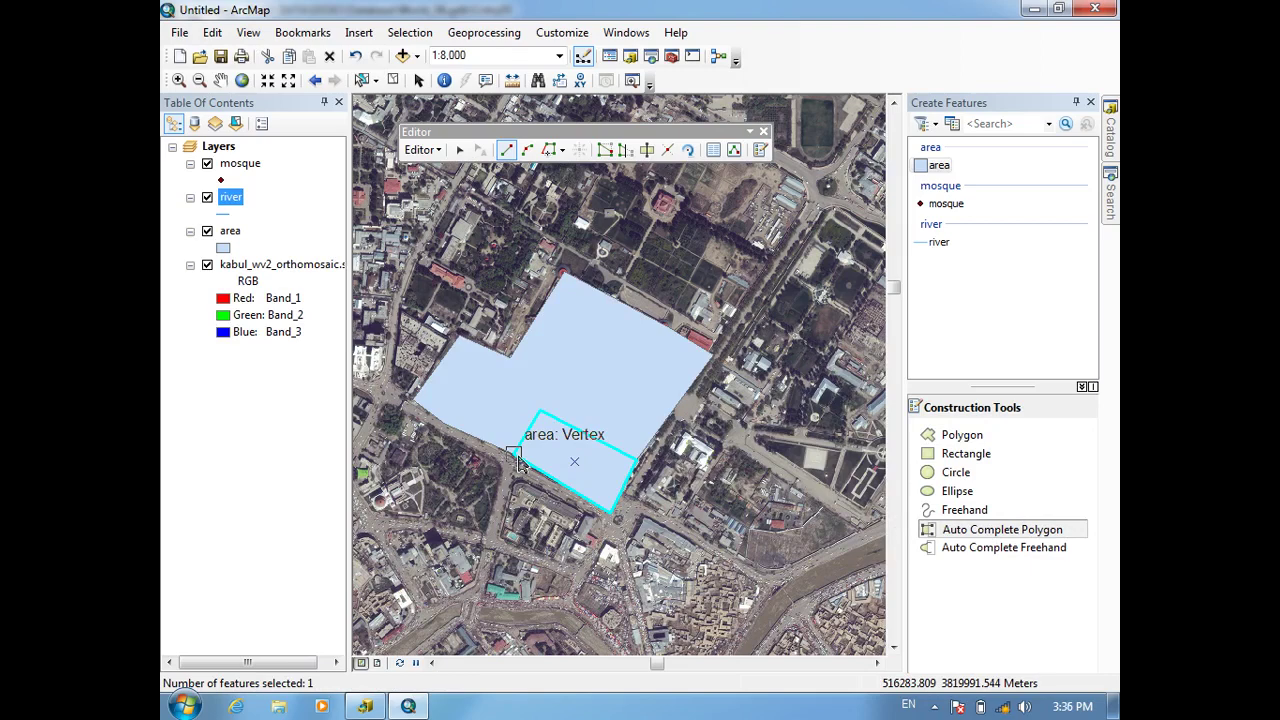
pyautogui.press('F2')
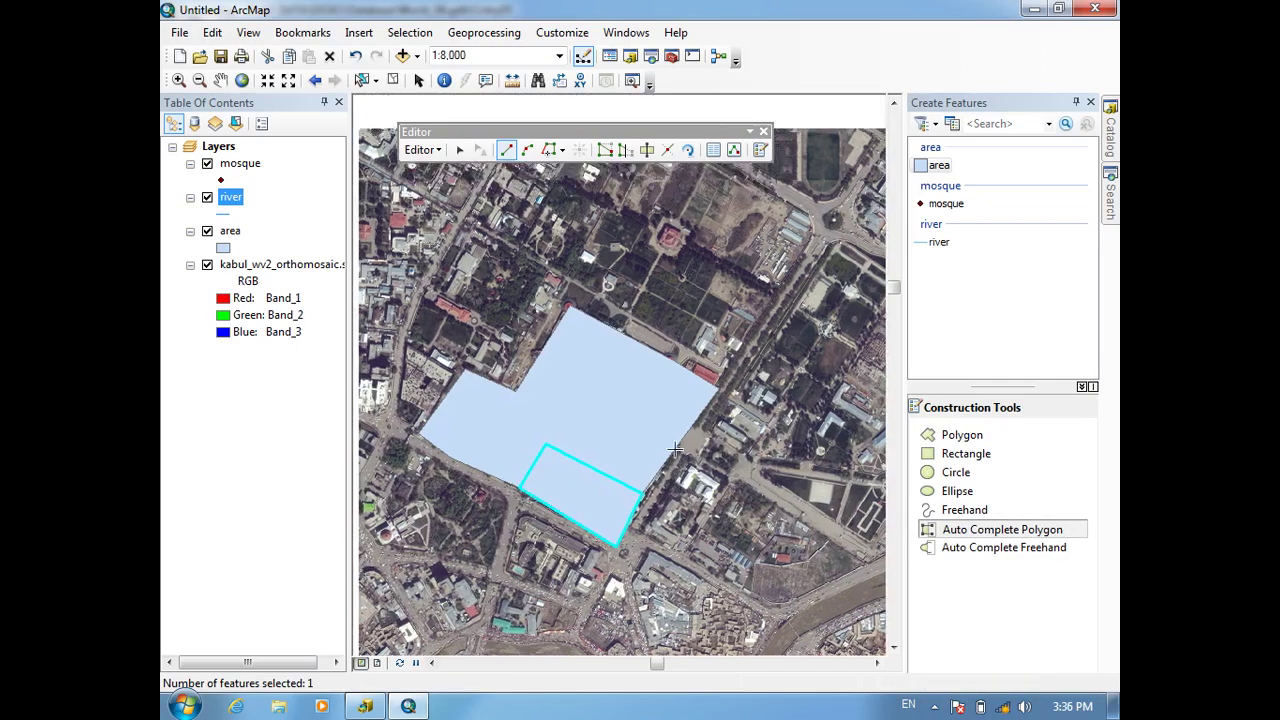
# Step: Draw a large rounded freehand area feature northwest of the two adjoining polygons, at 1:25,000
pyautogui.scroll(4, 650, 480)
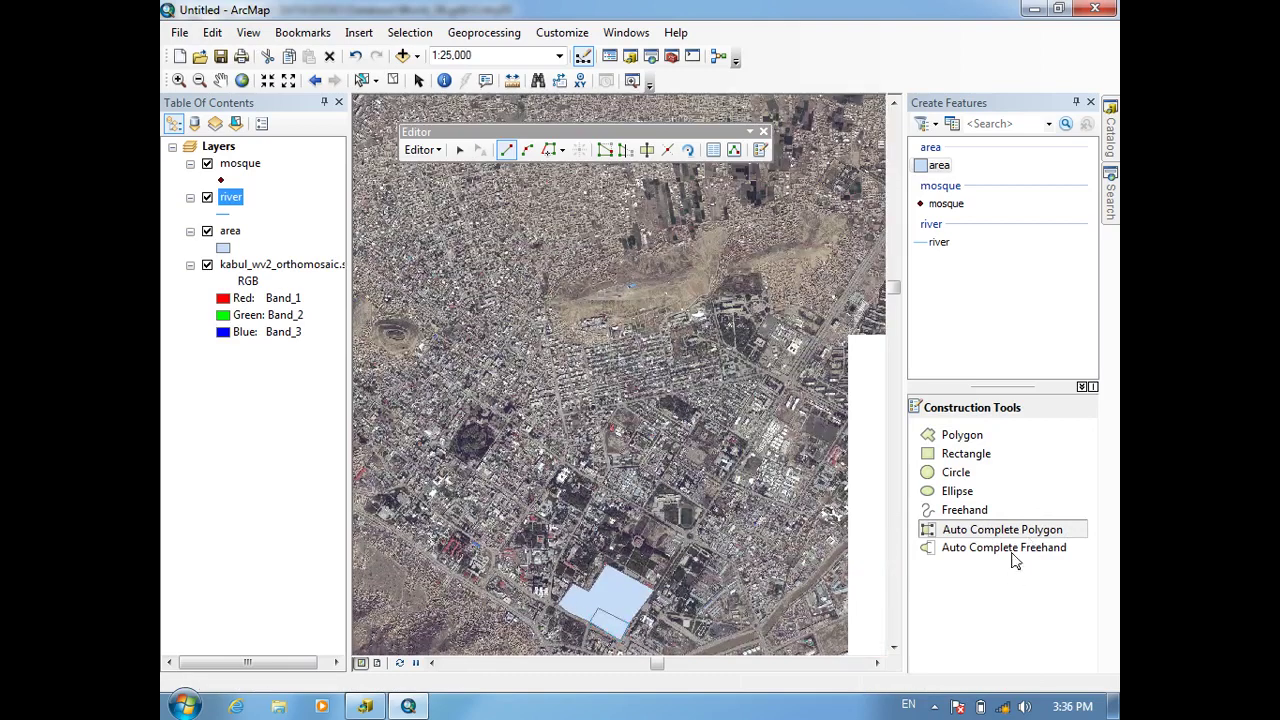
pyautogui.click(965, 511)
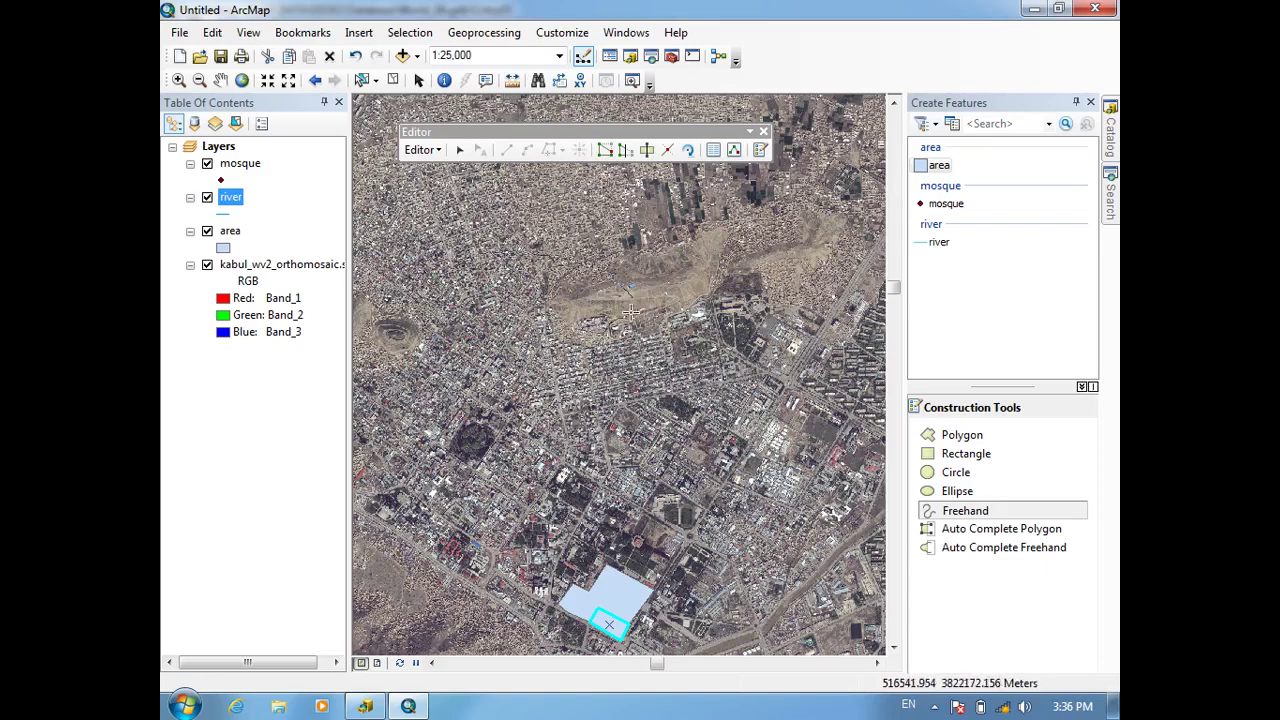
pyautogui.click(630, 297)
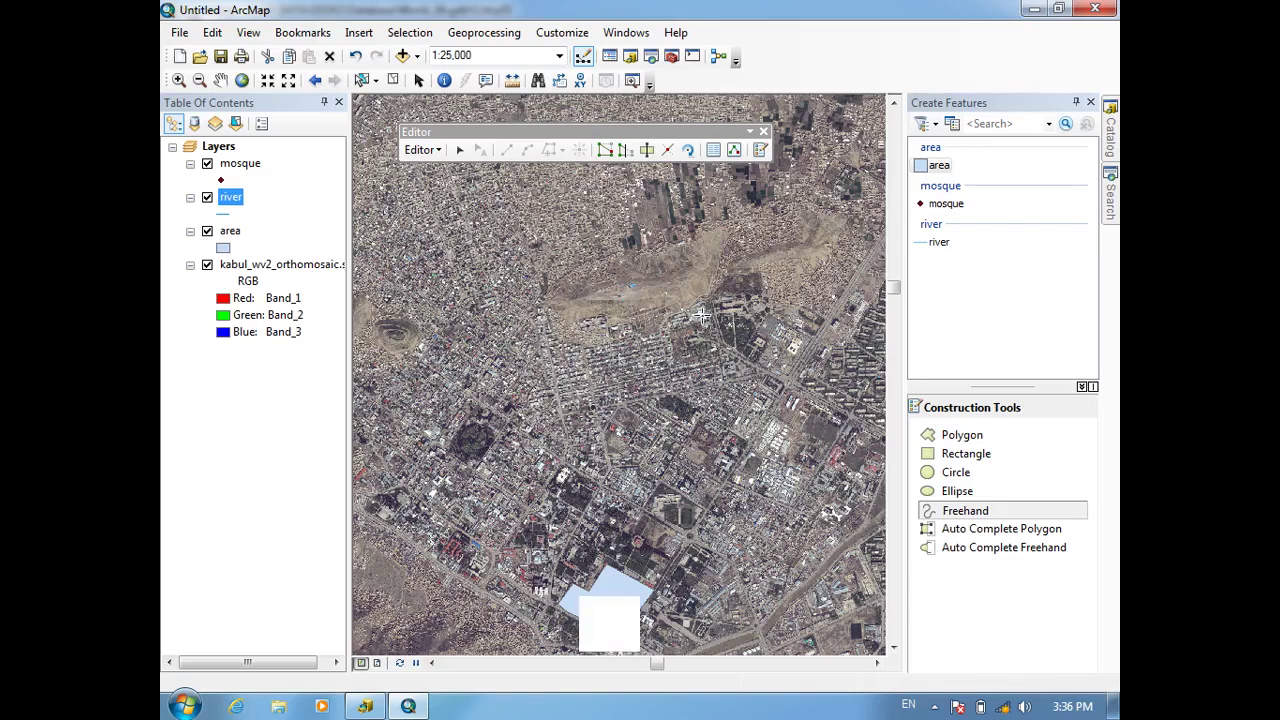
pyautogui.click(632, 305)
# Step: Delete the thin freehand sliver and draw a second large rounded freehand area overlapping the first one's eastern tip
pyautogui.click(632, 295)
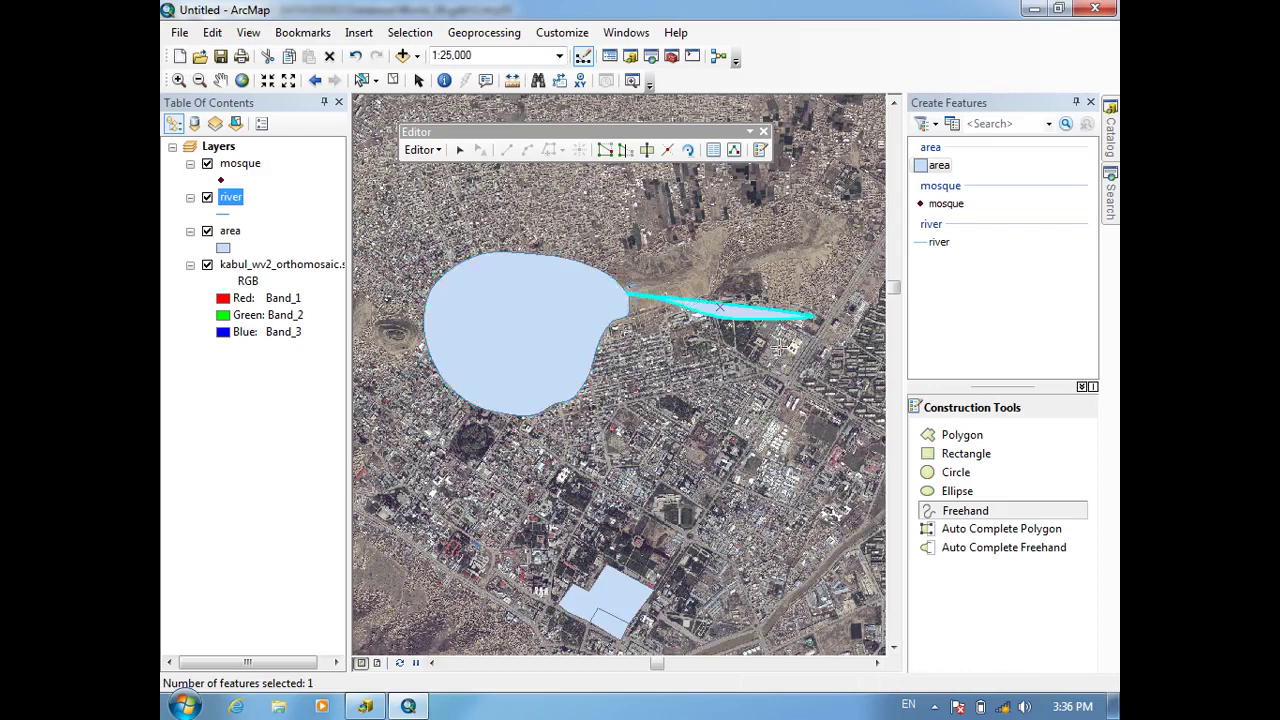
pyautogui.press('Delete')
pyautogui.click(627, 296)
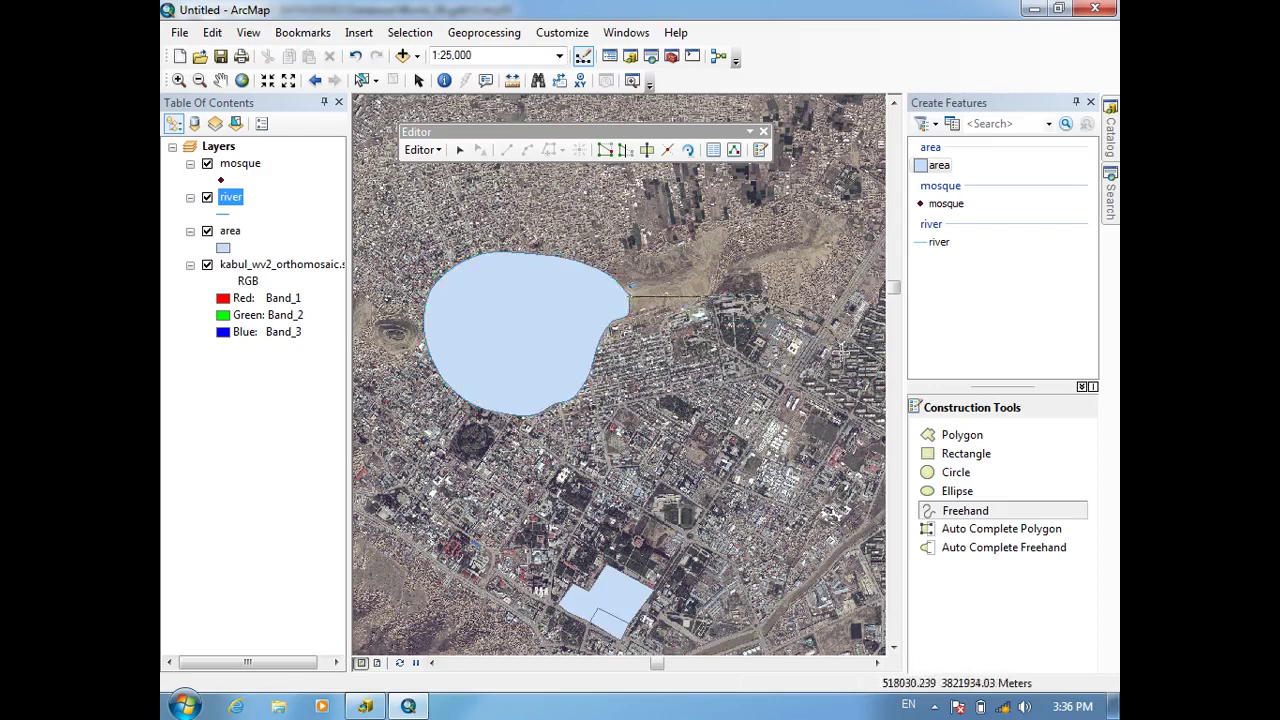
pyautogui.click(612, 323)
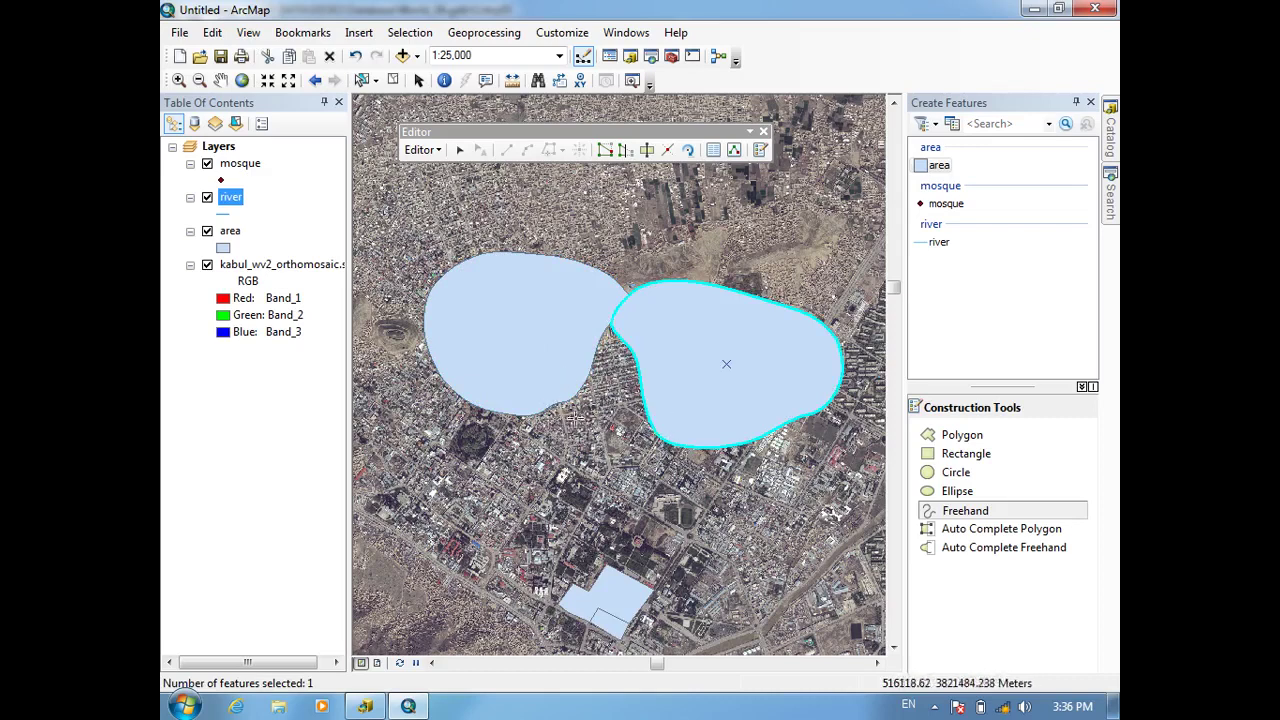
# Step: Fill the gap between the two rounded areas on their southern side using Auto Complete Freehand
pyautogui.click(955, 553)
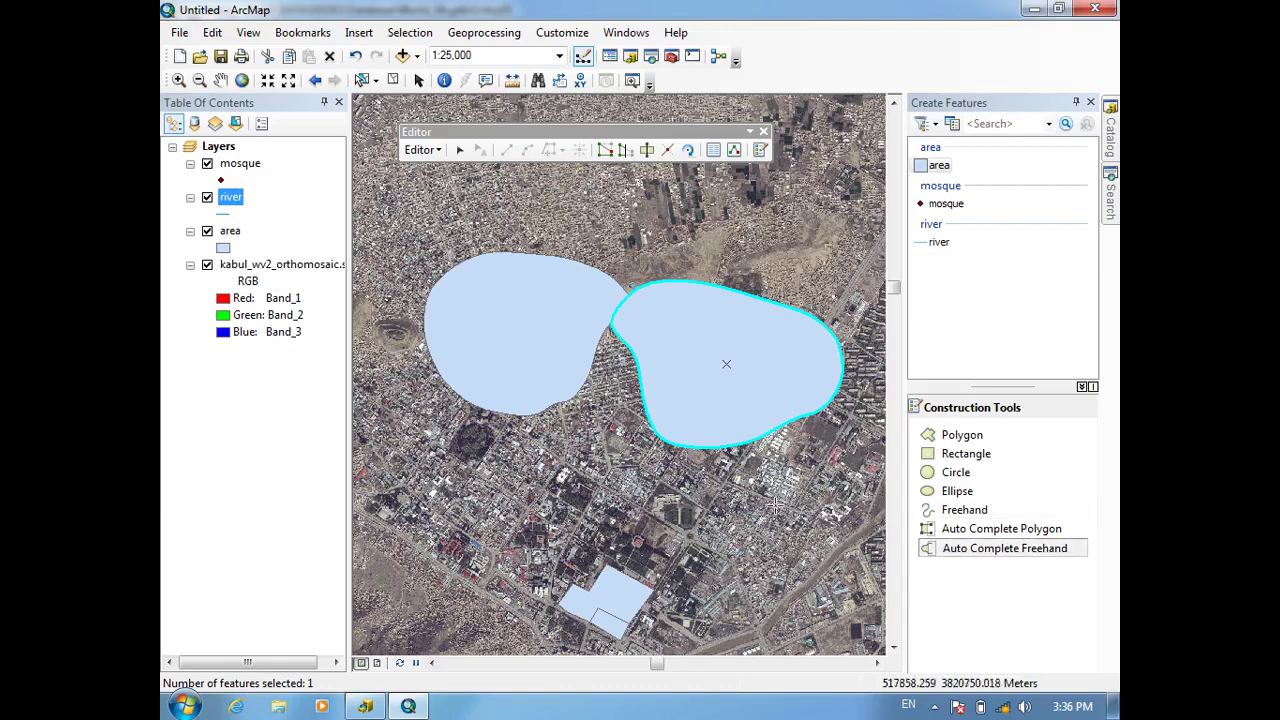
pyautogui.click(557, 404)
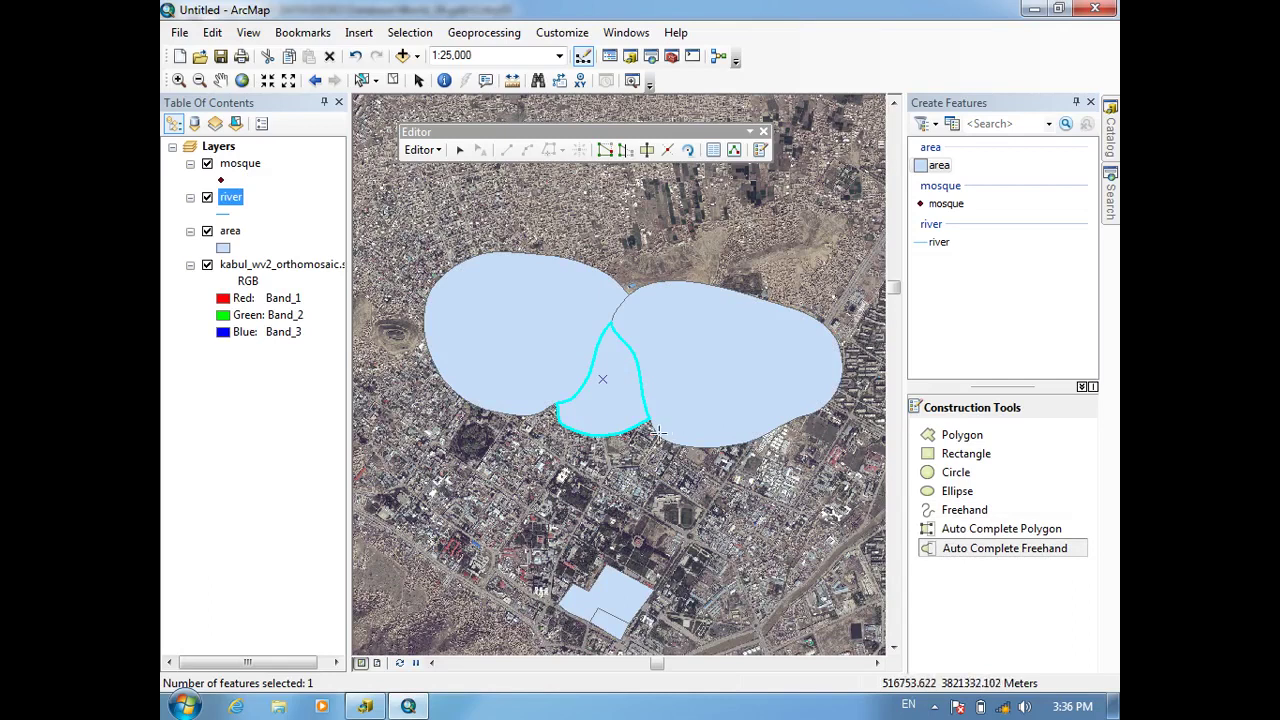
# Step: Delete the auto-completed gap polygon and all the remaining area features from the map
pyautogui.press('Delete')
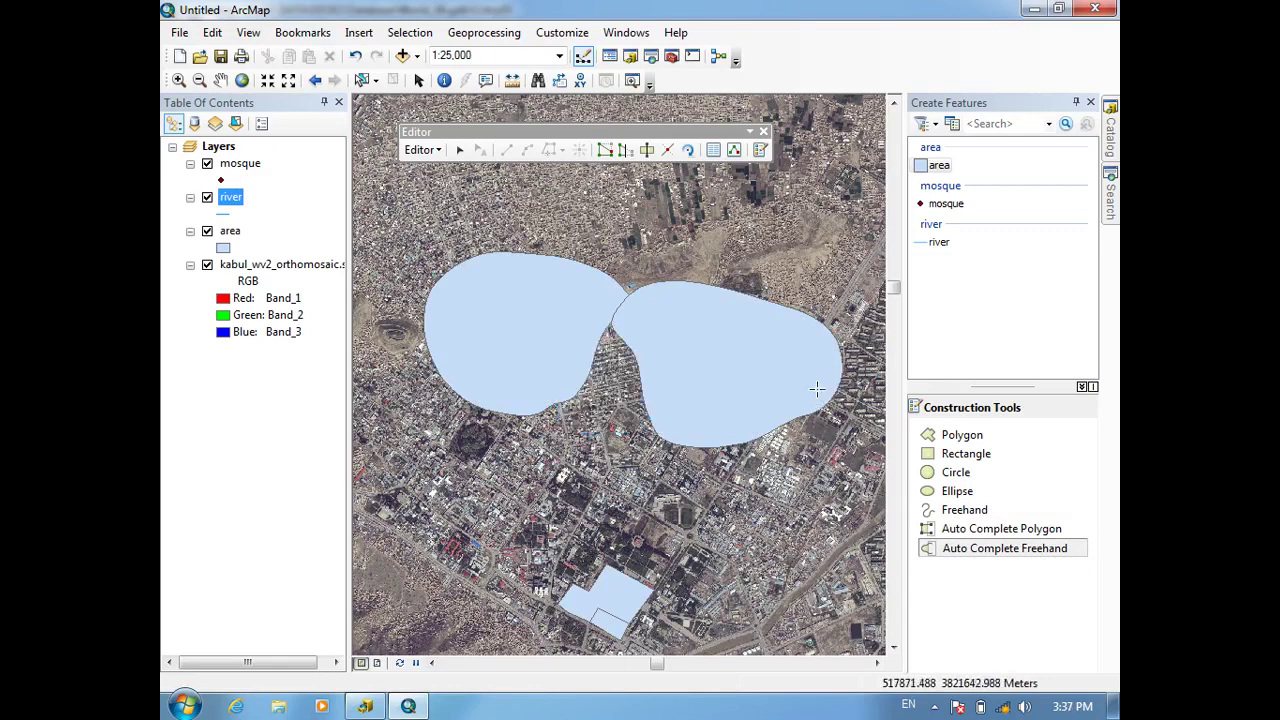
pyautogui.moveTo(817, 388); pyautogui.dragTo(769, 324)
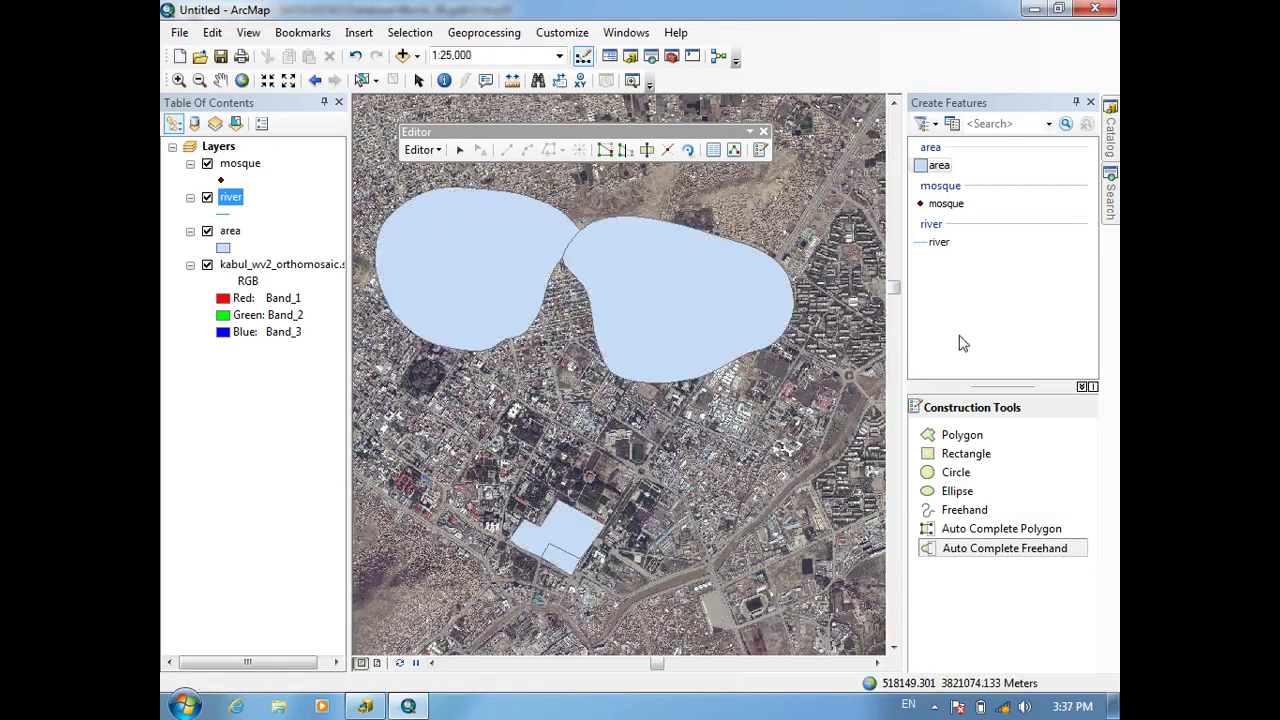
pyautogui.click(362, 80)
pyautogui.hotkey('ctrl', 'a')
pyautogui.press('Delete')
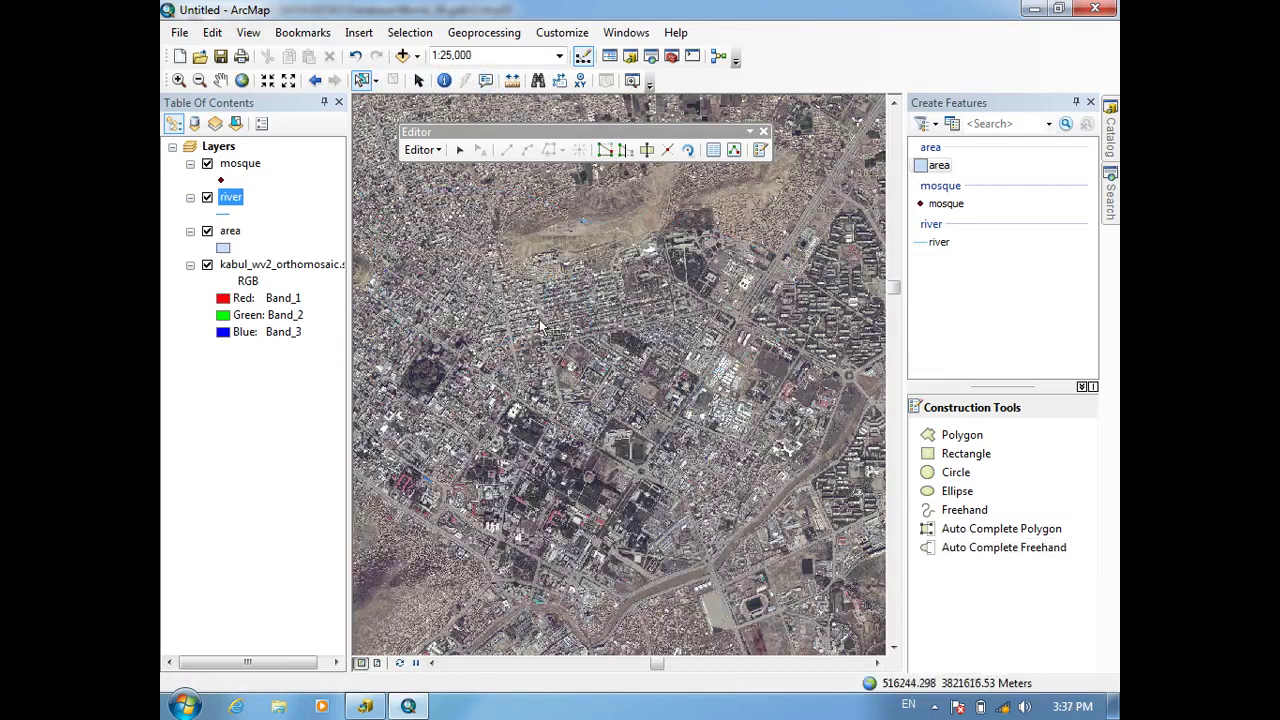
# Step: Draw a four-sided area polygon aligned with the streets over the city blocks northeast of the hillside, at 1:20,000
pyautogui.click(965, 436)
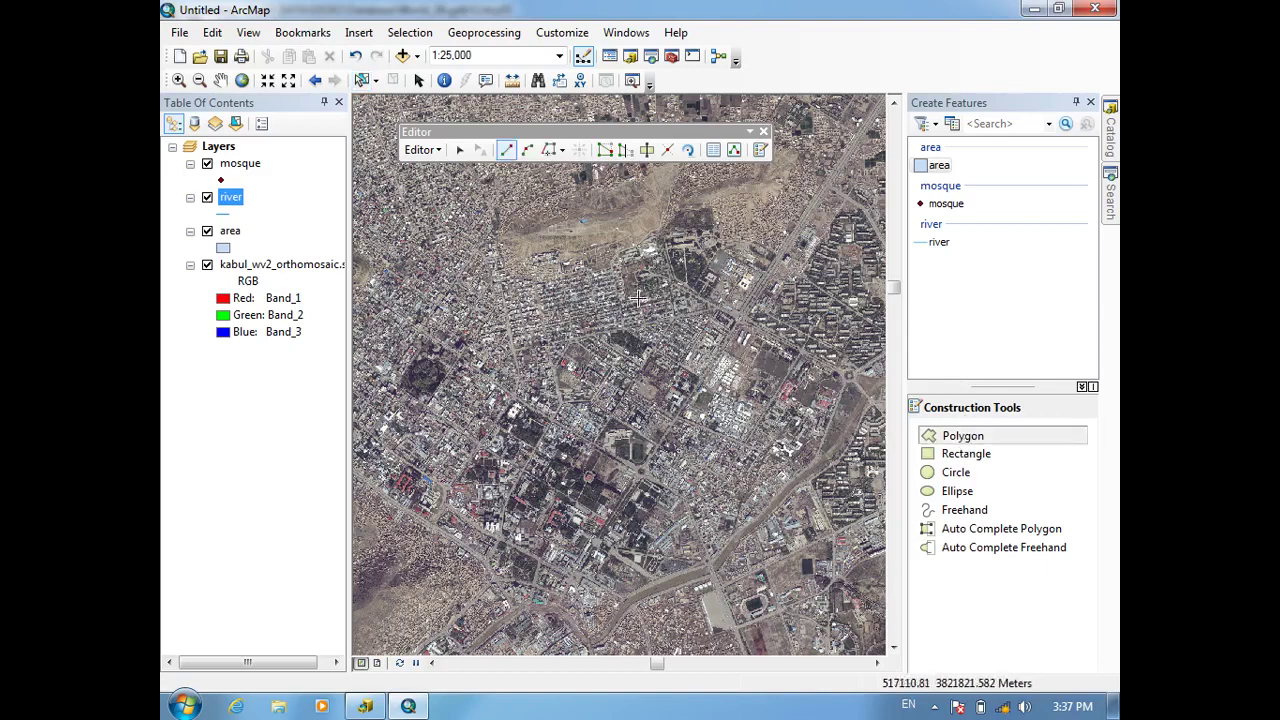
pyautogui.scroll(1, 491, 386)
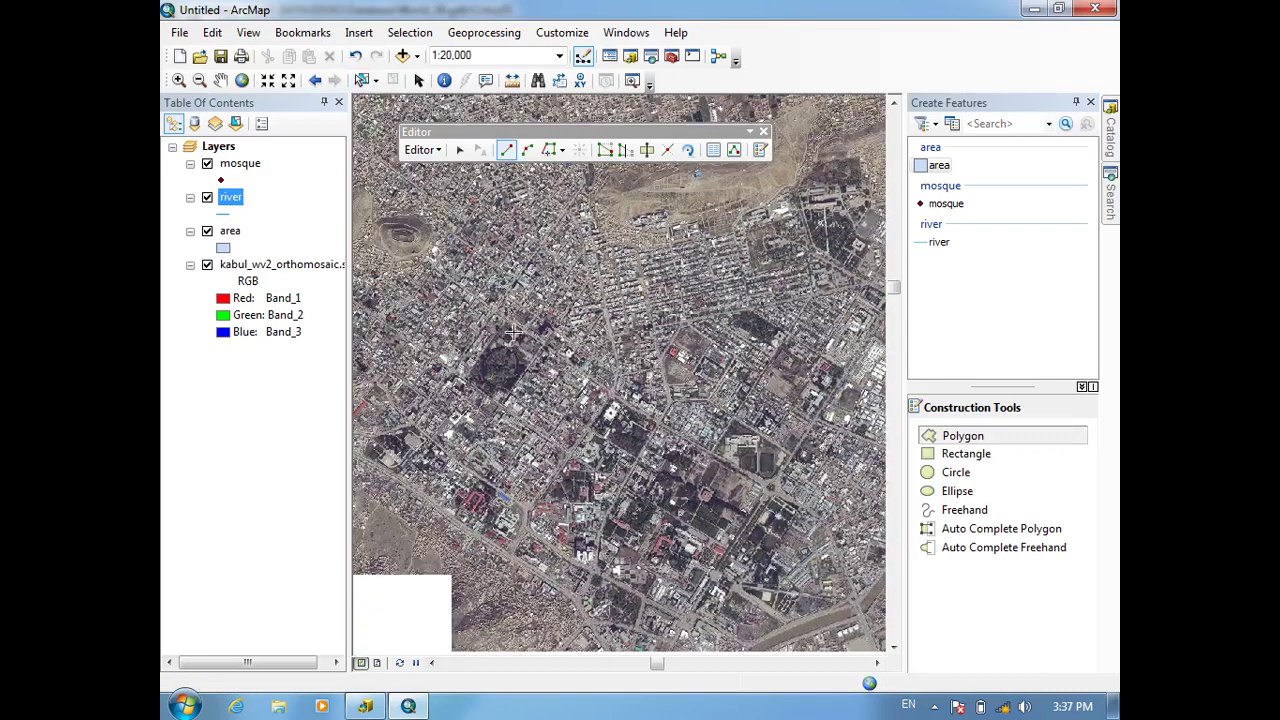
pyautogui.click(507, 321)
pyautogui.click(610, 399)
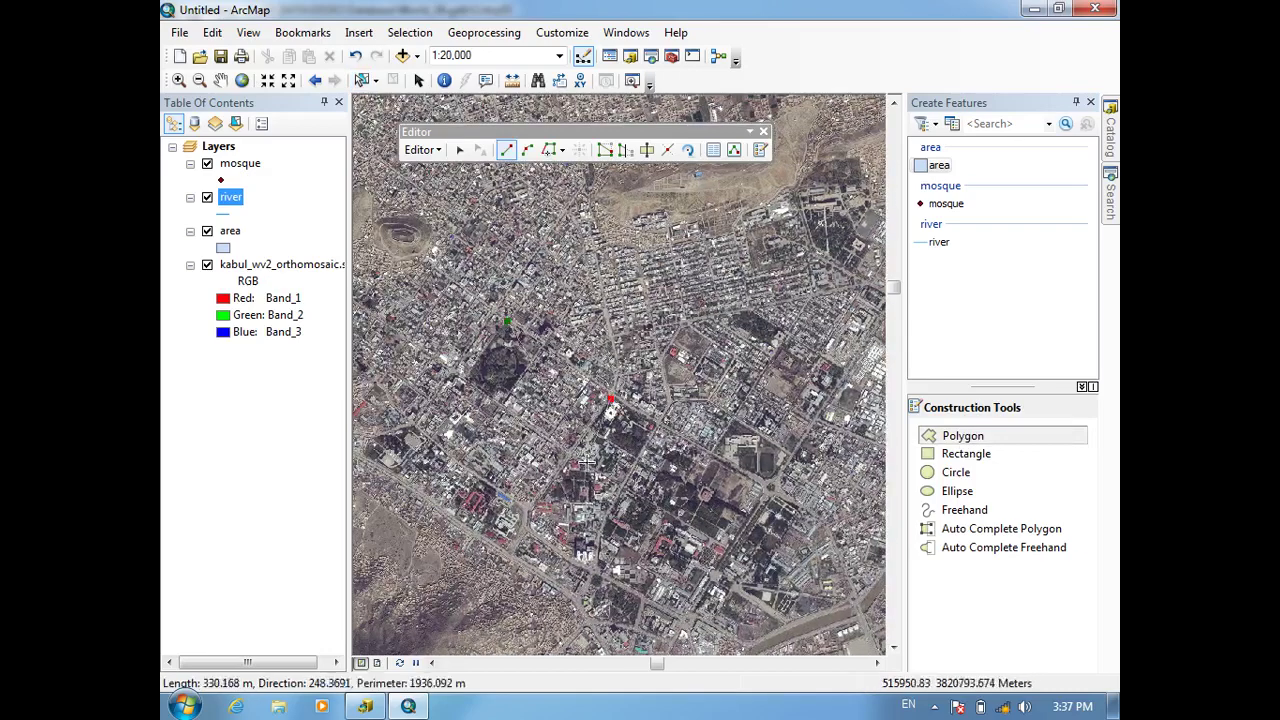
pyautogui.click(525, 508)
pyautogui.click(420, 440)
pyautogui.doubleClick(418, 436)
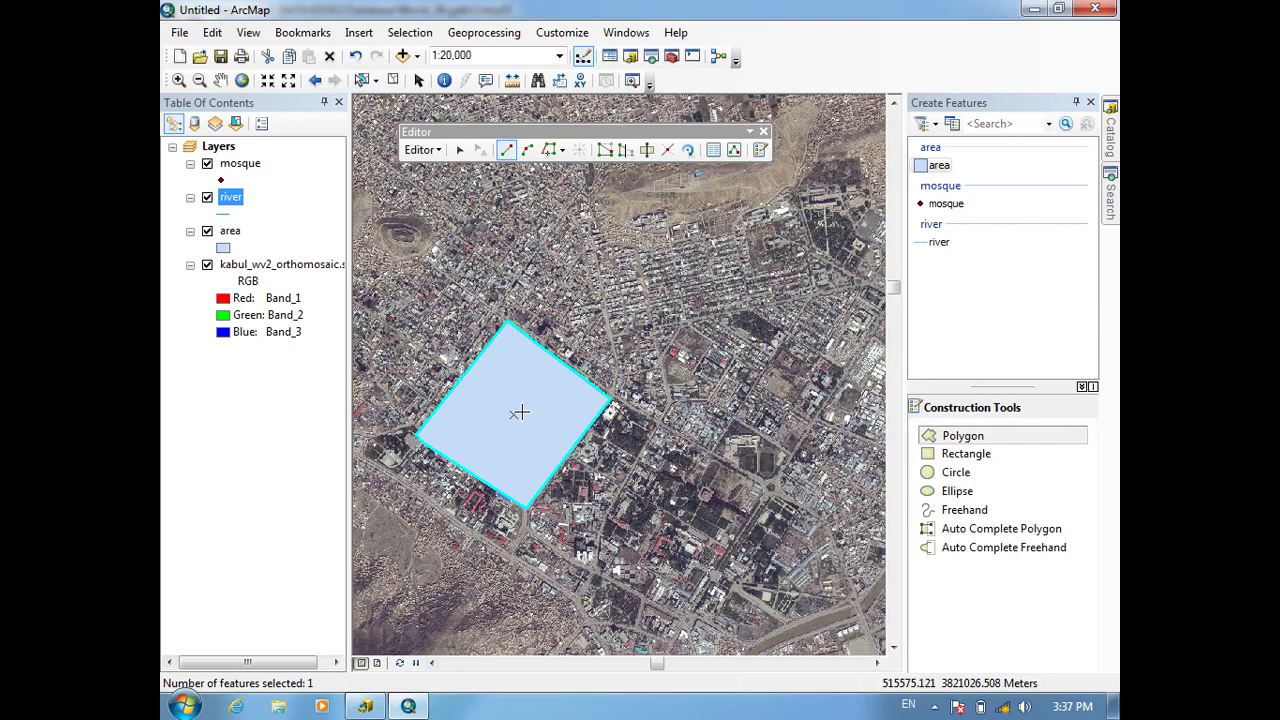
# Step: Open the attribute table of the river layer and arrange its window so the new polygon stays visible above it
pyautogui.rightClick(225, 199)
pyautogui.click(282, 253)
pyautogui.doubleClick(1040, 14)
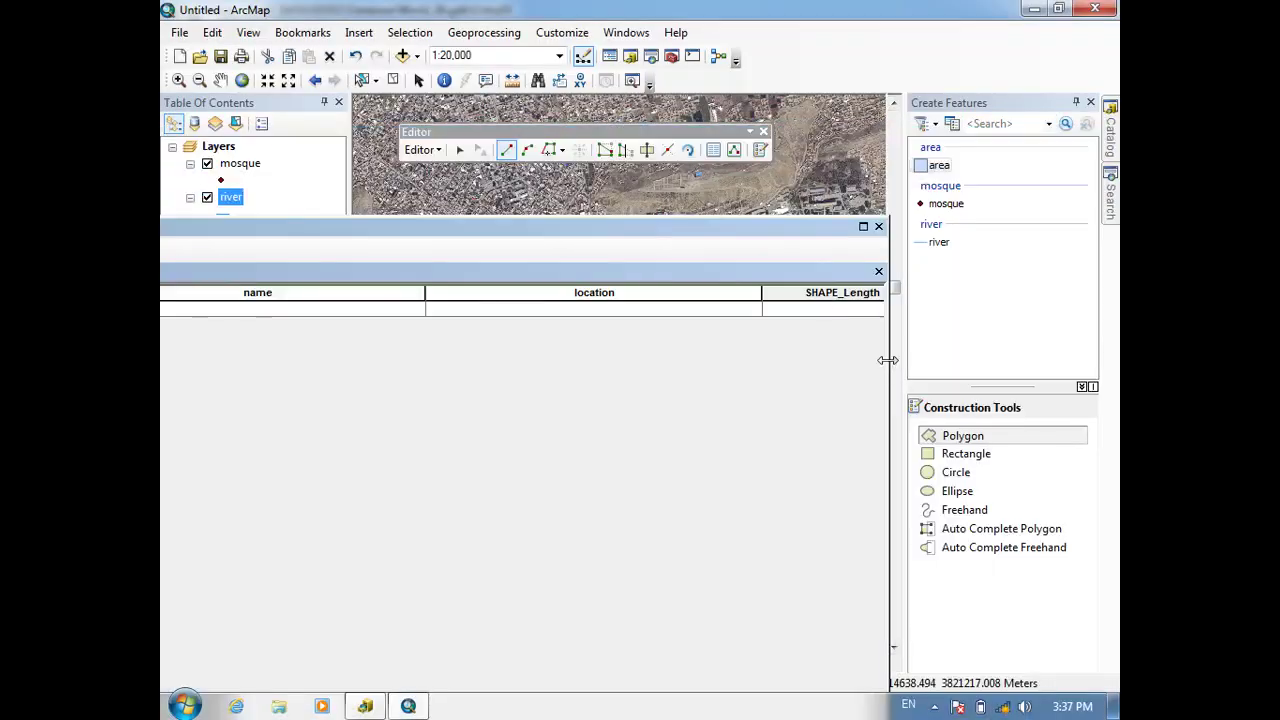
pyautogui.moveTo(888, 360); pyautogui.dragTo(687, 343)
pyautogui.moveTo(437, 237); pyautogui.dragTo(686, 180)
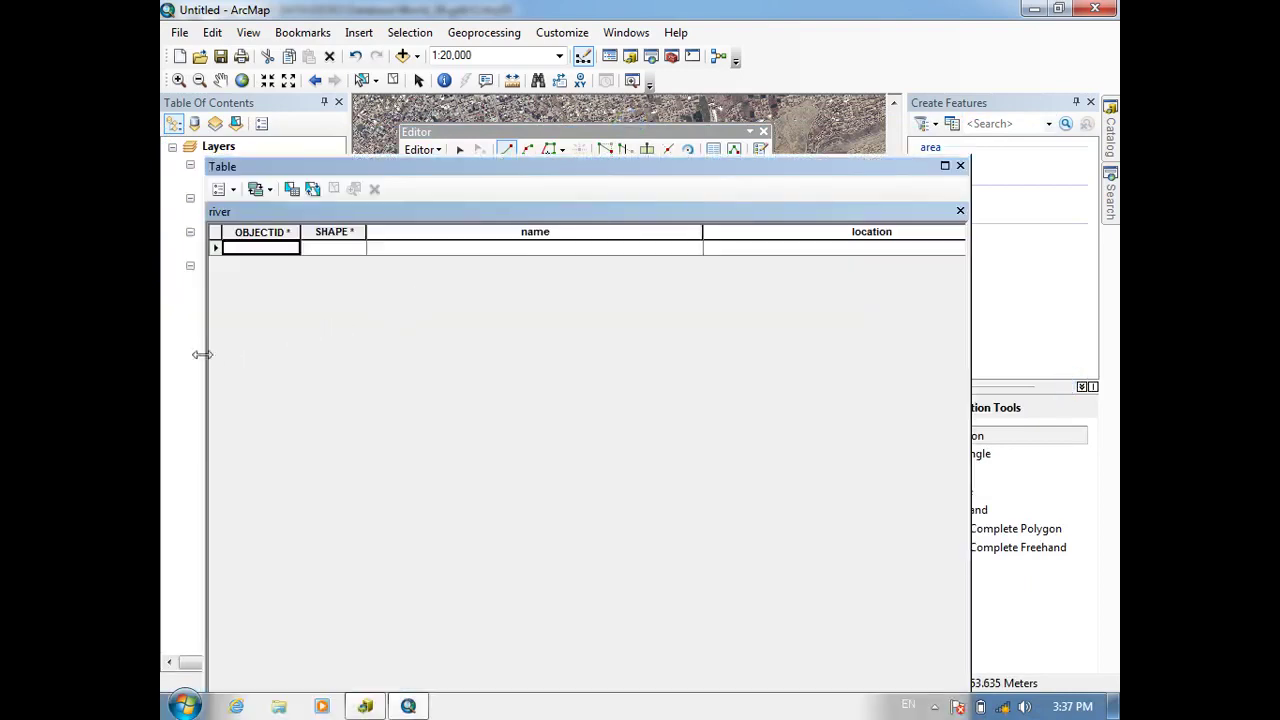
pyautogui.moveTo(208, 364); pyautogui.dragTo(500, 350)
pyautogui.moveTo(739, 174); pyautogui.dragTo(773, 116)
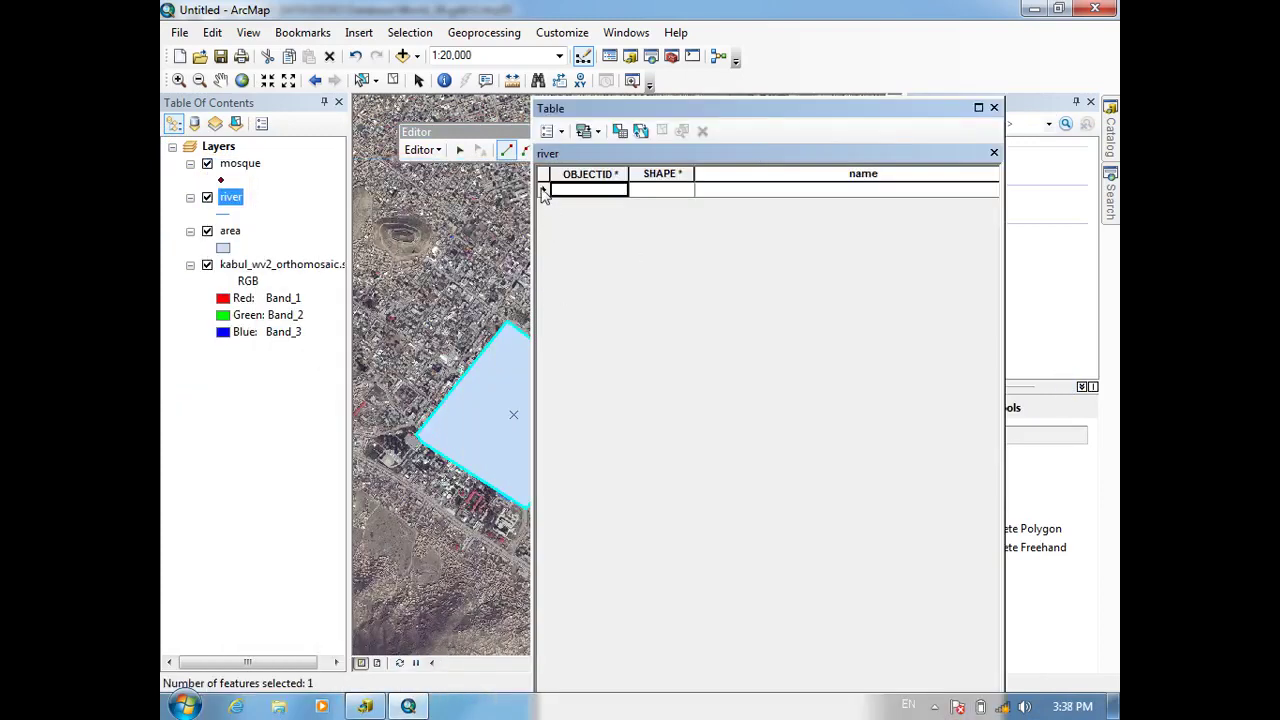
pyautogui.moveTo(706, 115); pyautogui.dragTo(637, 329)
pyautogui.moveTo(573, 300); pyautogui.dragTo(584, 136)
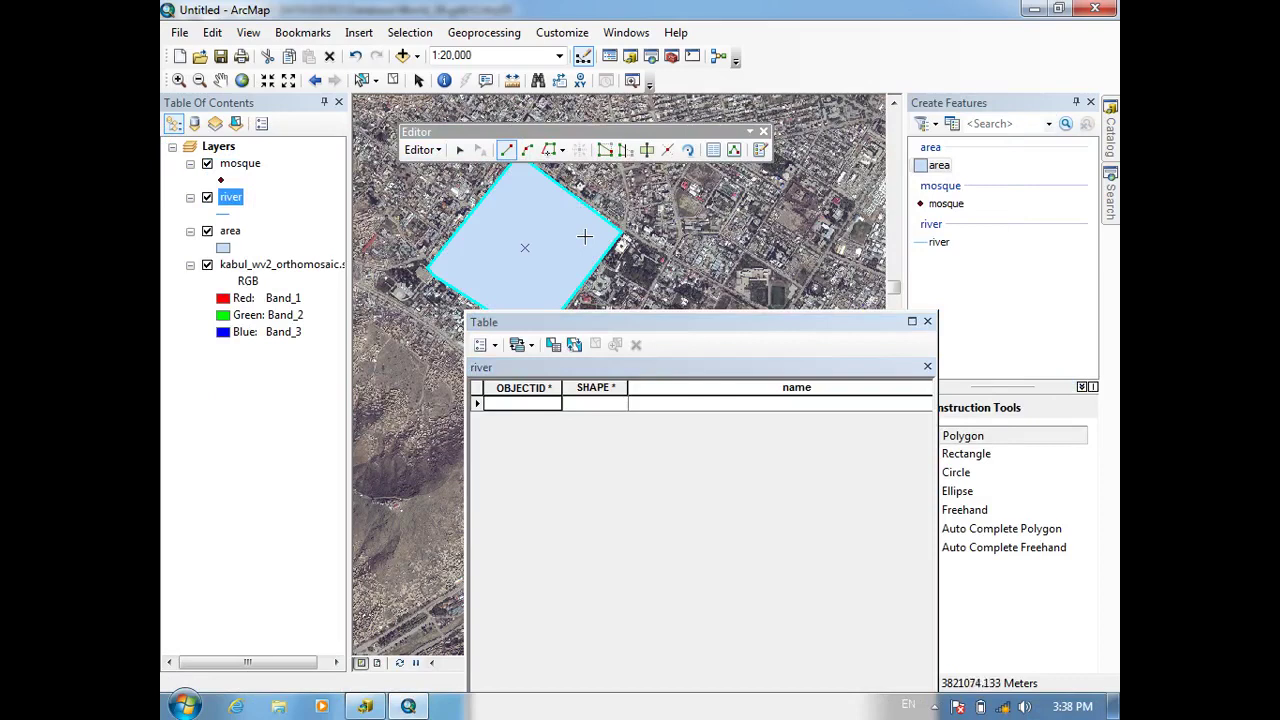
# Step: Add a record to the river table with name airport and location darulam, and close the table
pyautogui.click(483, 412)
pyautogui.click(795, 403)
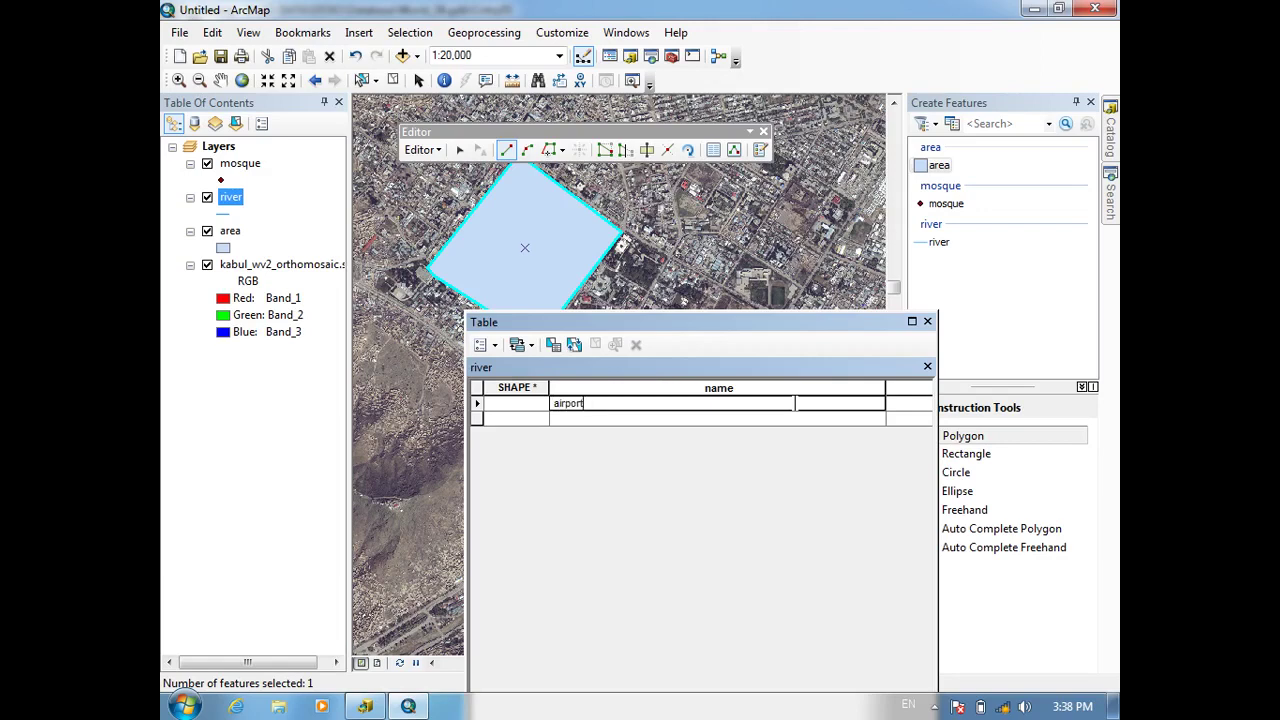
pyautogui.moveTo(831, 323); pyautogui.dragTo(774, 327)
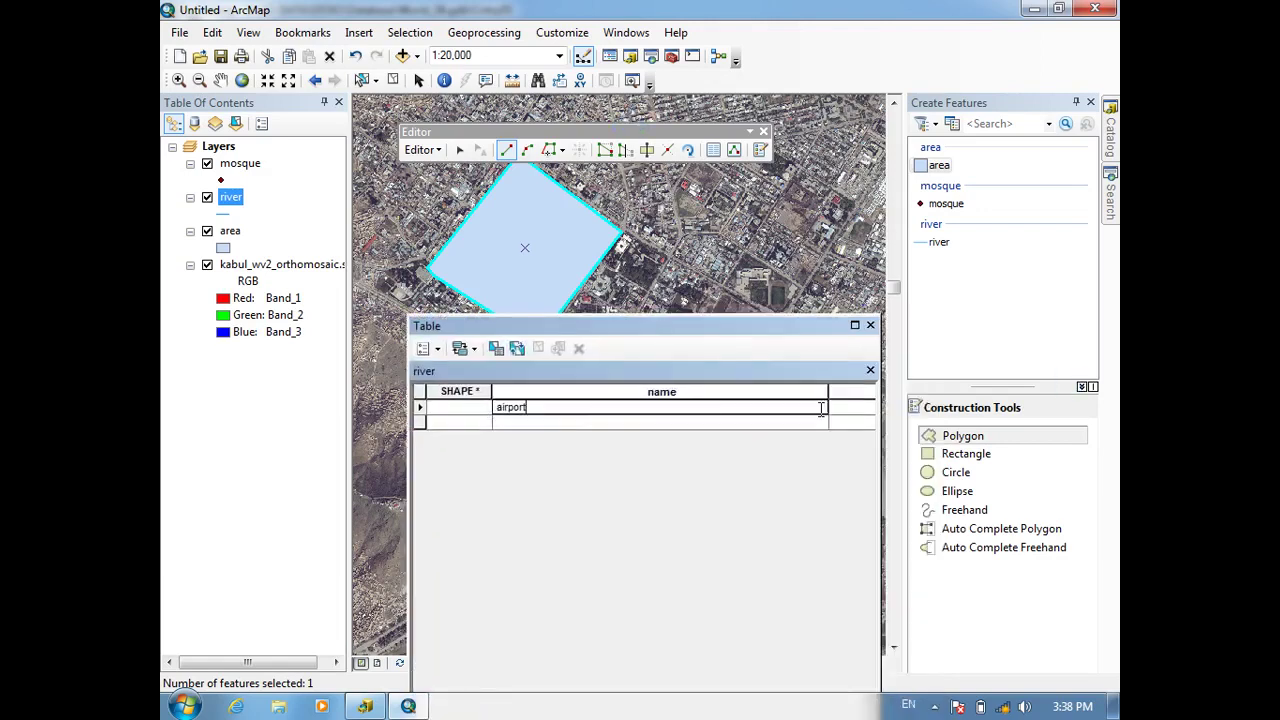
pyautogui.moveTo(668, 329); pyautogui.dragTo(628, 125)
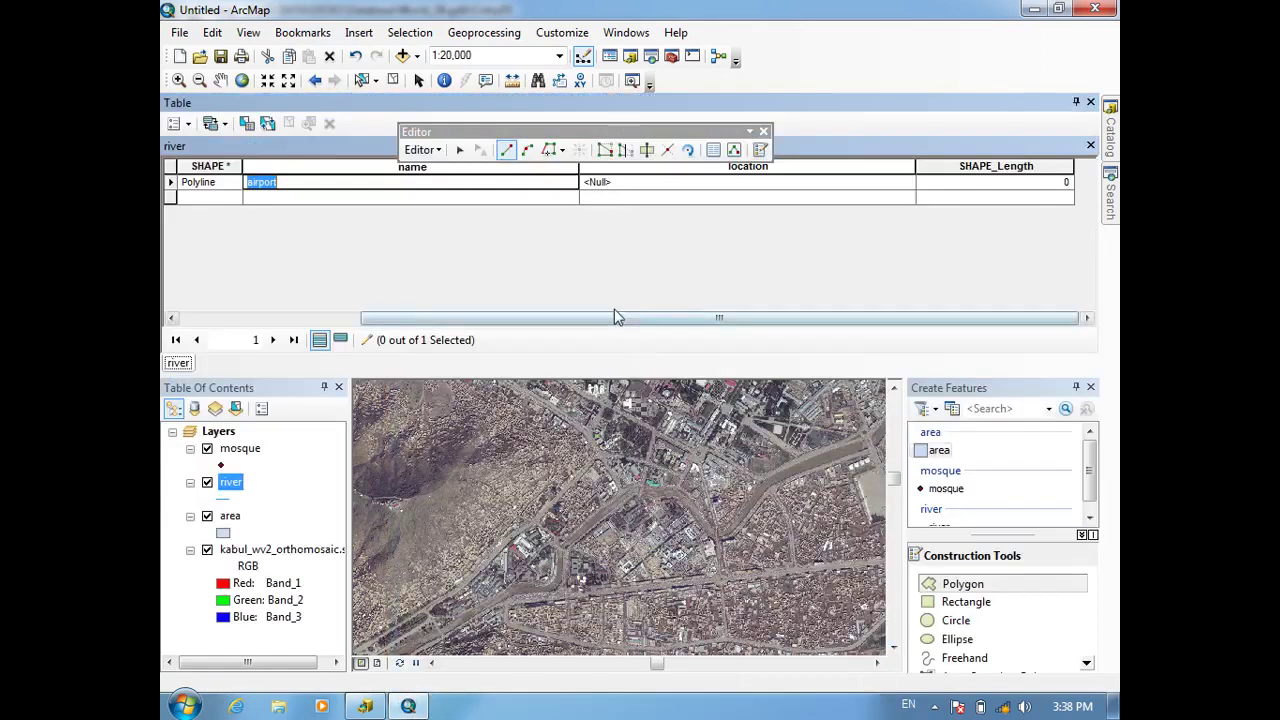
pyautogui.click(740, 182)
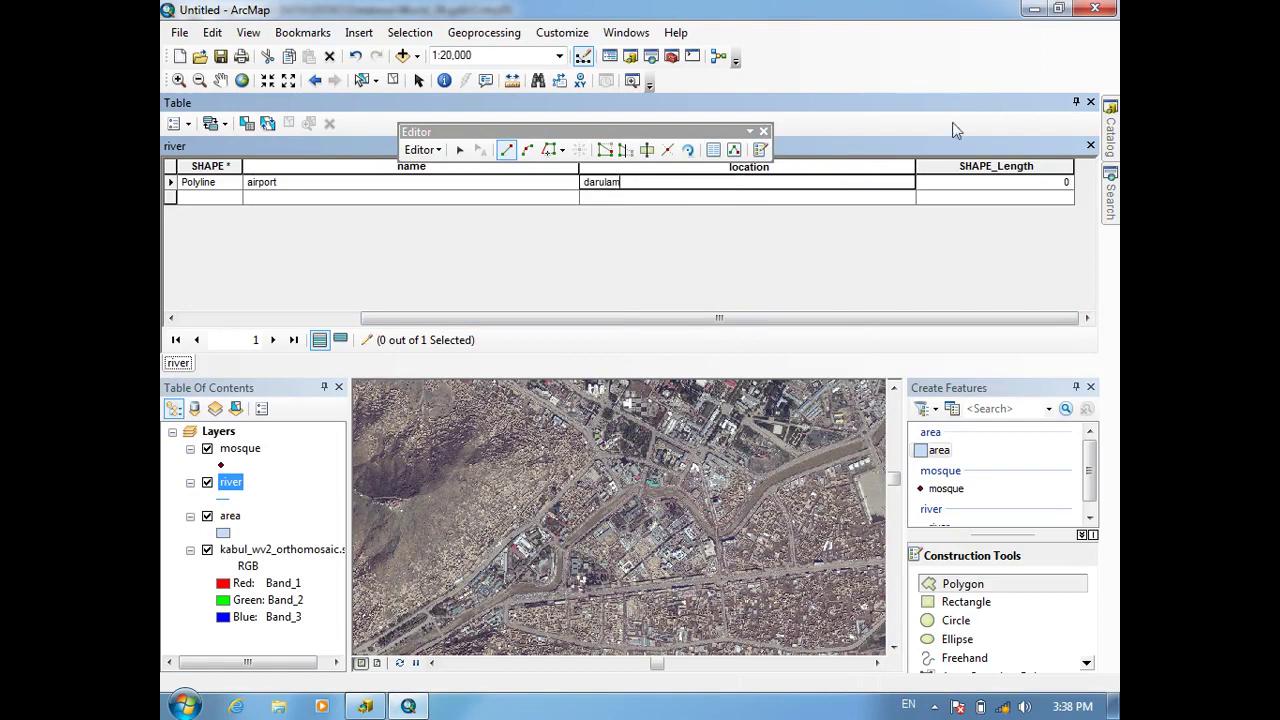
pyautogui.moveTo(982, 104); pyautogui.dragTo(780, 614)
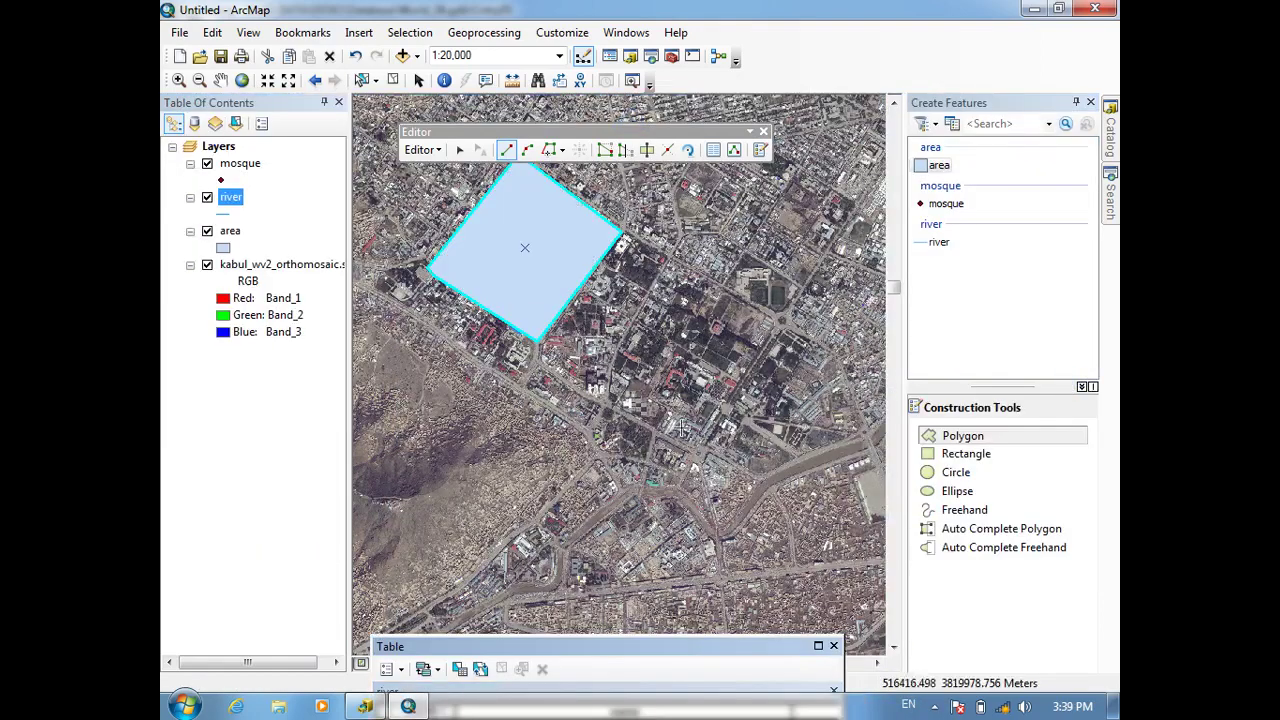
pyautogui.moveTo(609, 322); pyautogui.dragTo(684, 392)
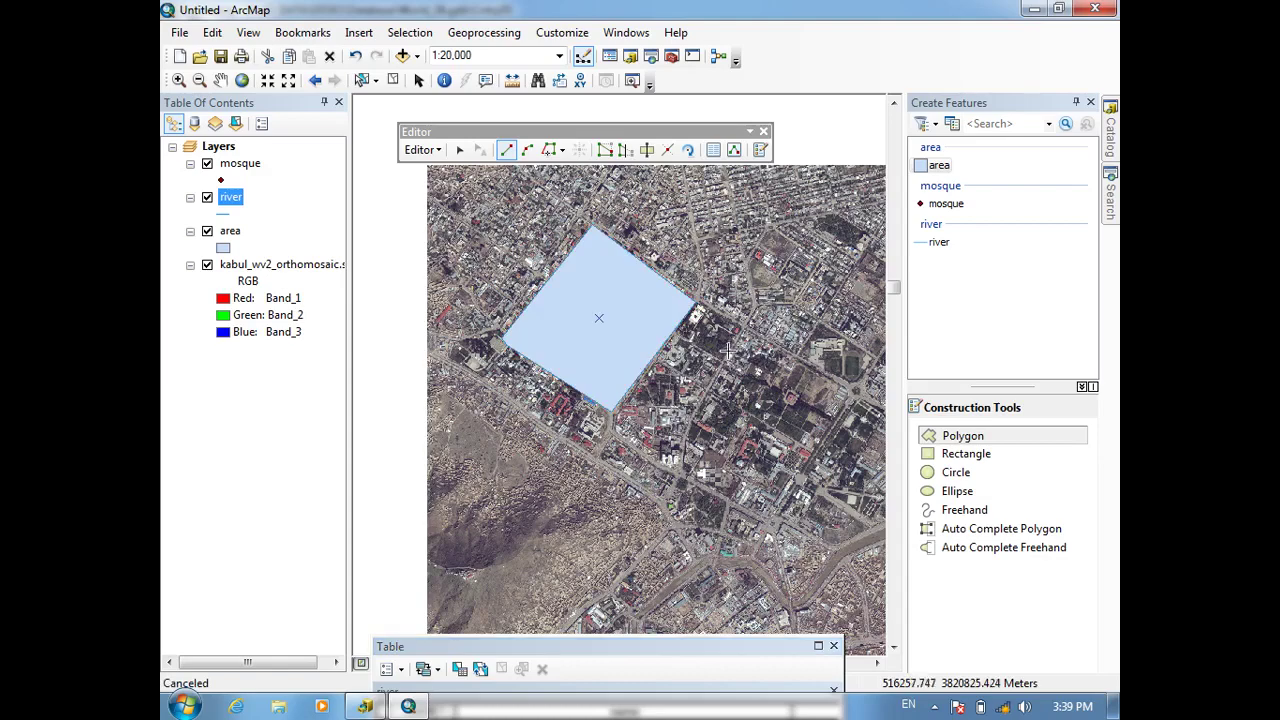
pyautogui.moveTo(808, 372); pyautogui.dragTo(711, 371)
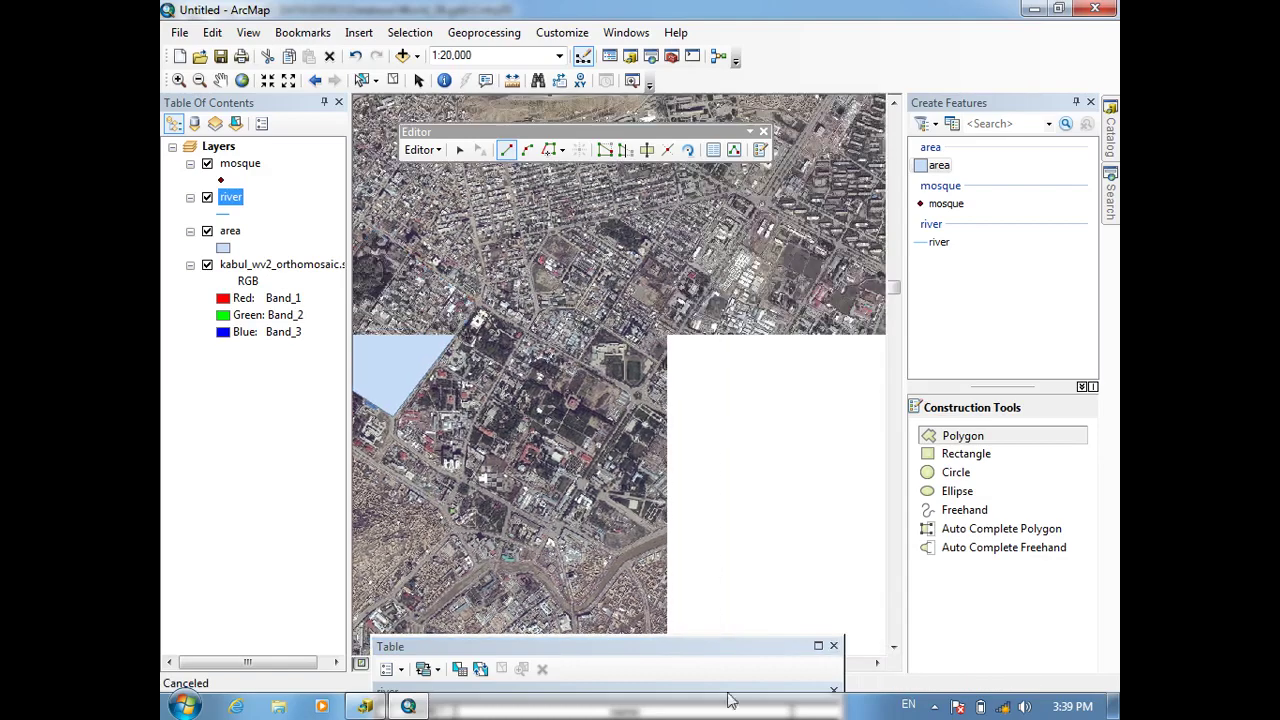
pyautogui.click(833, 645)
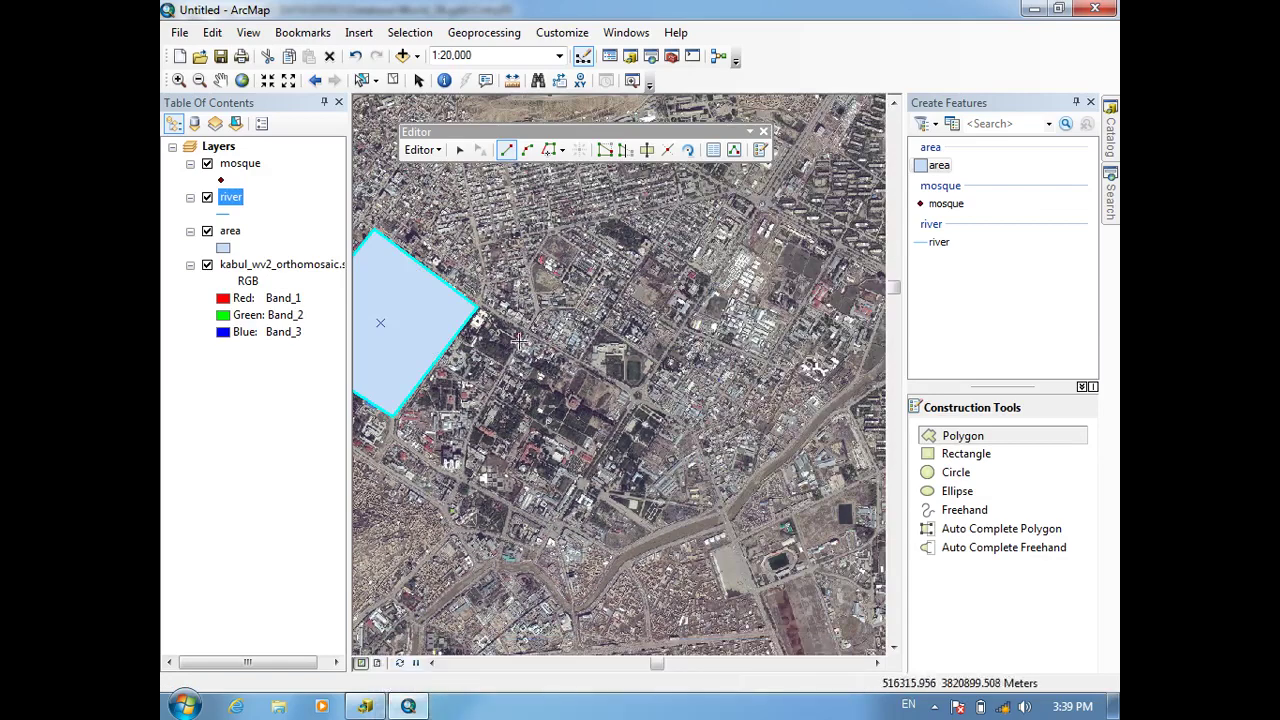
# Step: Start a second area polygon at the eastern corner of the large polygon, with its first vertices along the adjacent road junction
pyautogui.click(478, 313)
pyautogui.scroll(2, 510, 325)
pyautogui.scroll(2, 517, 326)
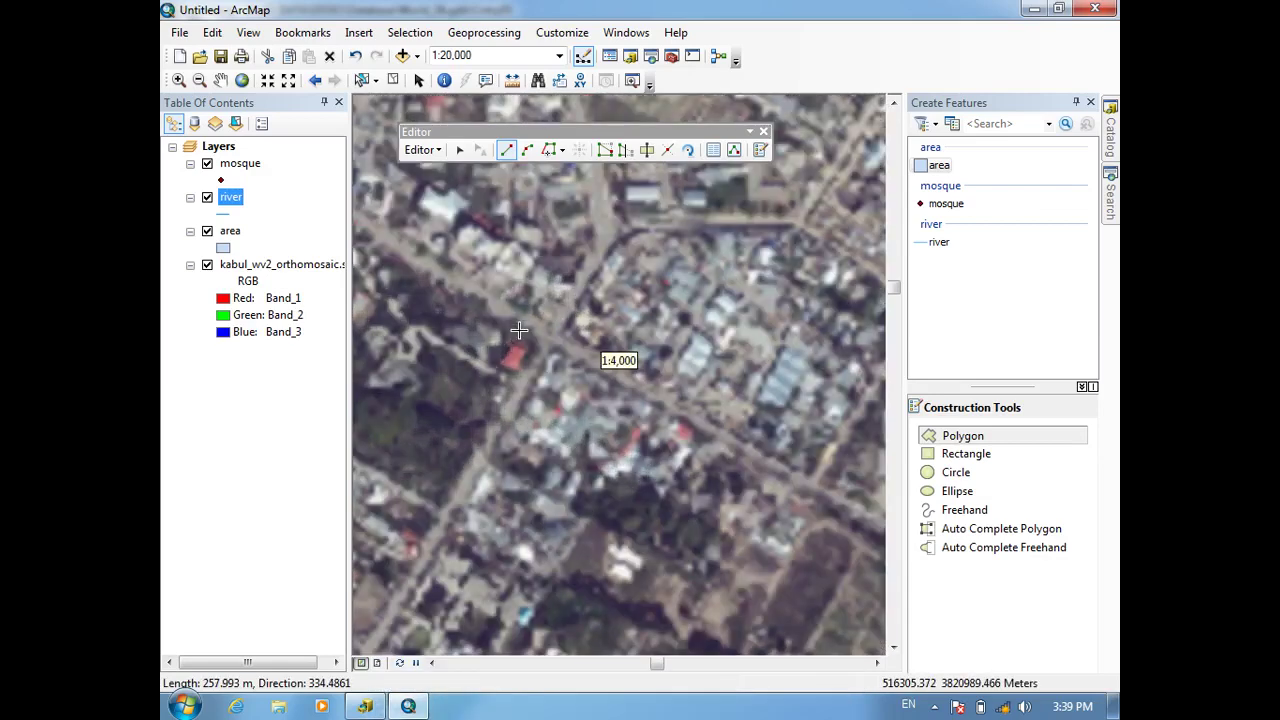
pyautogui.moveTo(488, 364); pyautogui.dragTo(750, 335)
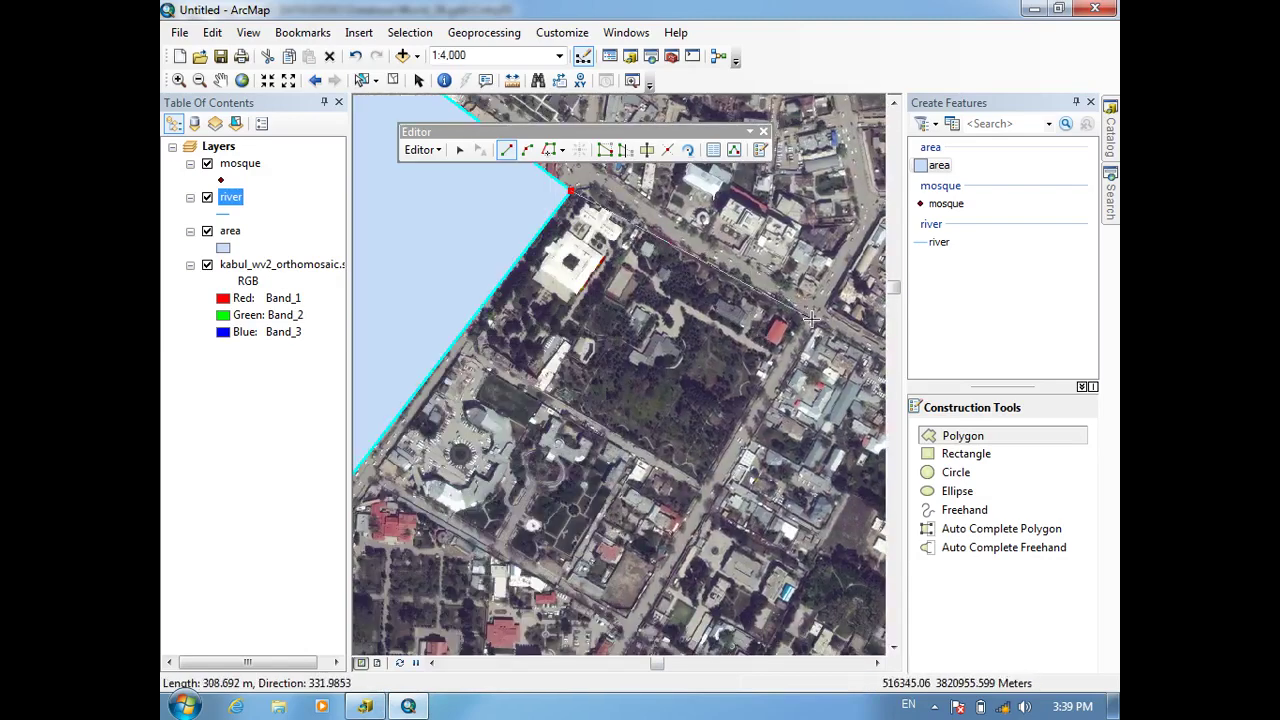
pyautogui.scroll(1, 680, 246)
pyautogui.scroll(1, 680, 246)
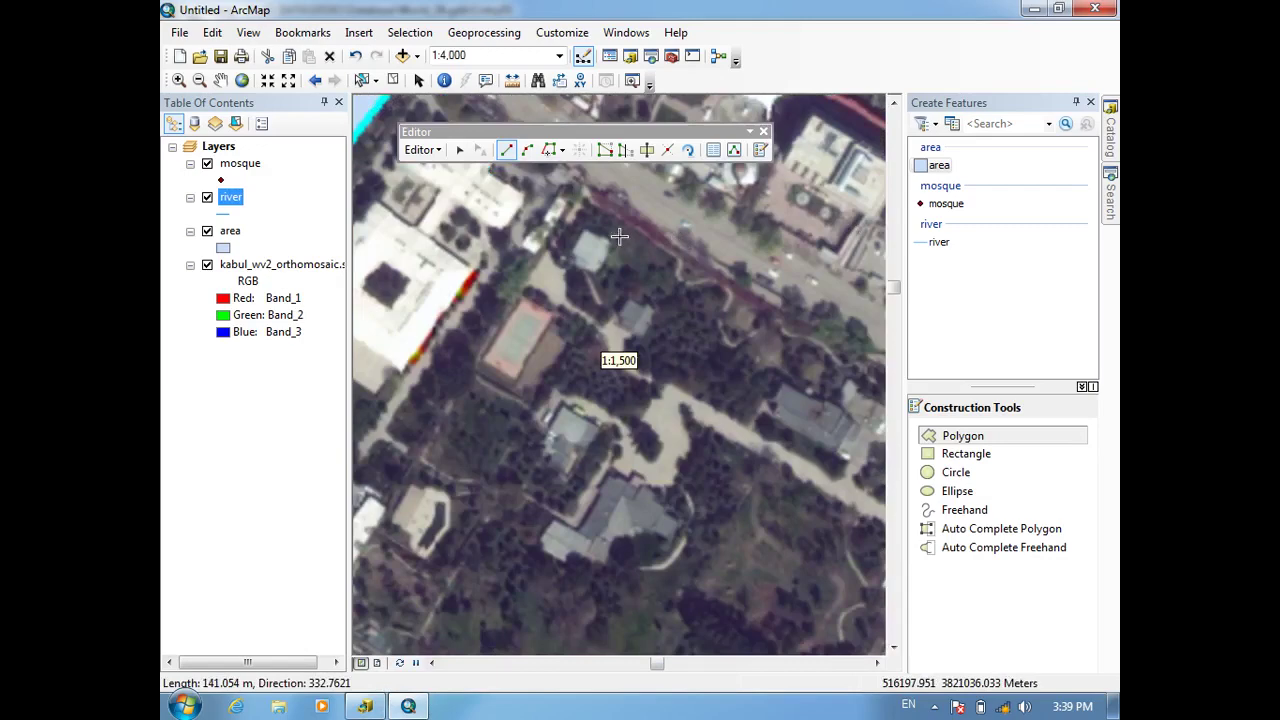
pyautogui.press('Up')
pyautogui.press('Up')
pyautogui.press('Up')
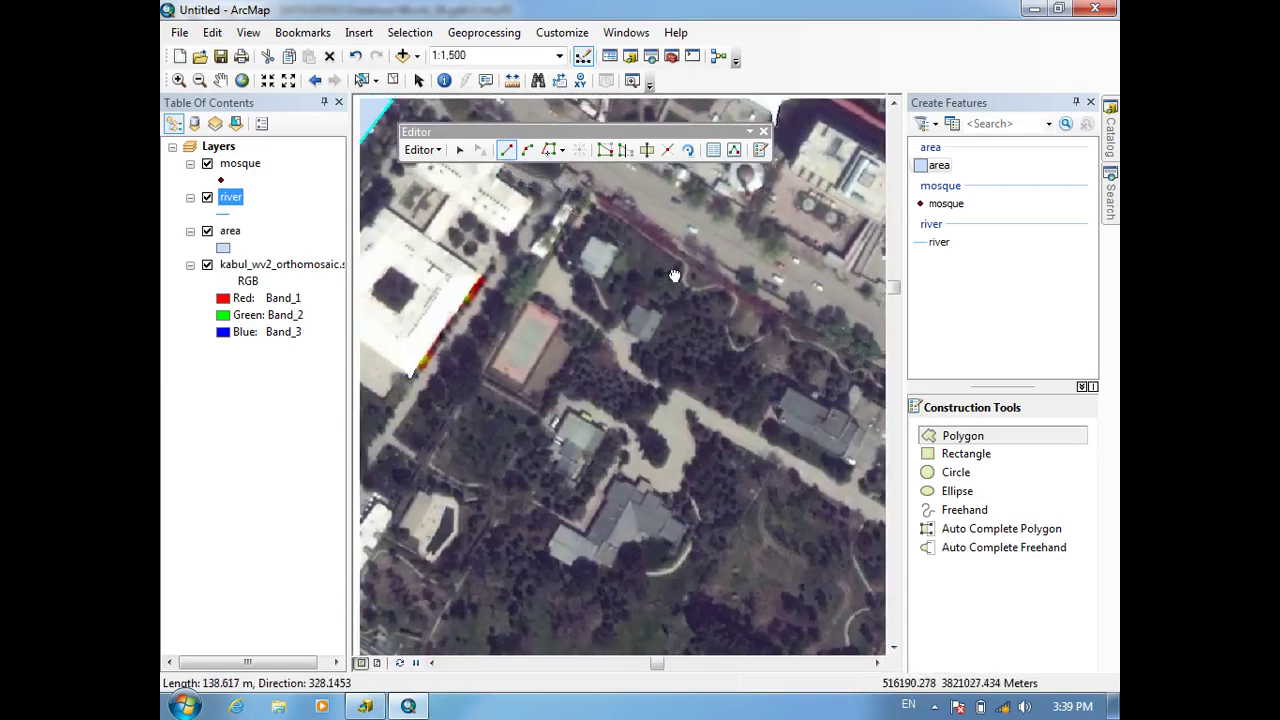
pyautogui.click(456, 320)
pyautogui.click(492, 316)
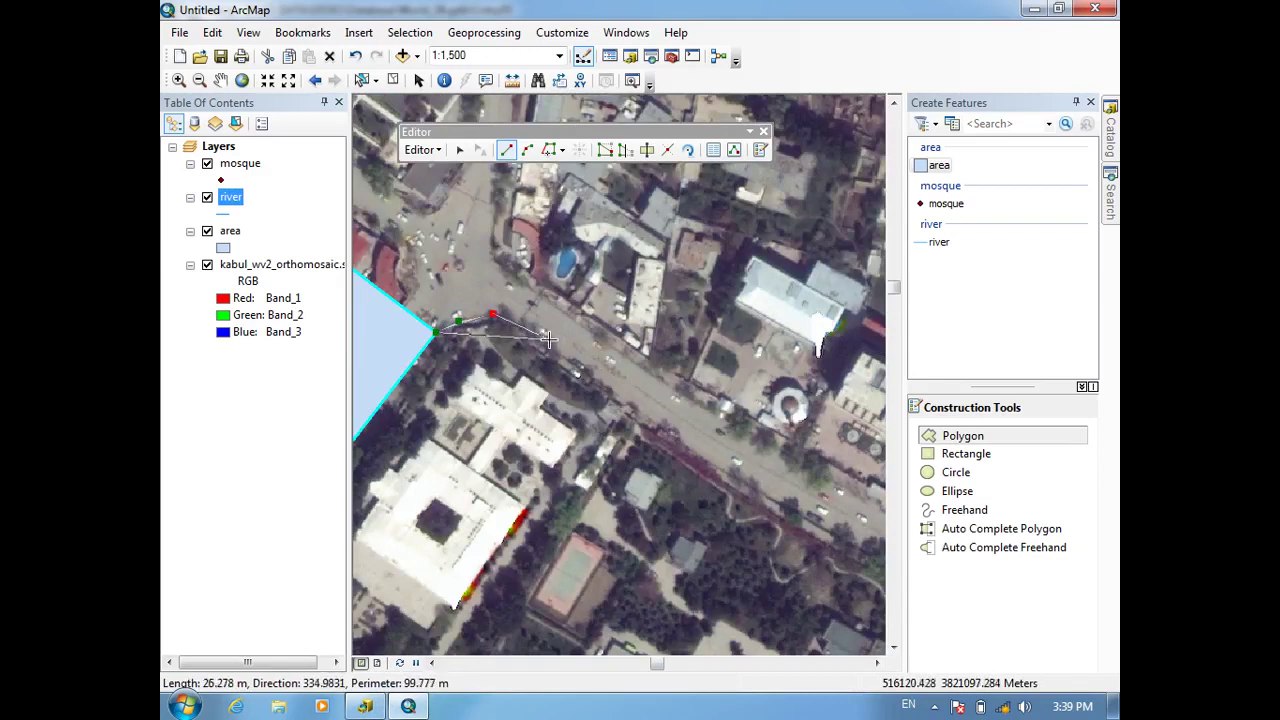
# Step: Continue the polygon's northern edge southeast along the main road to the next street junction, at 1:1,500
pyautogui.press('c')
pyautogui.moveTo(632, 396); pyautogui.dragTo(490, 253)
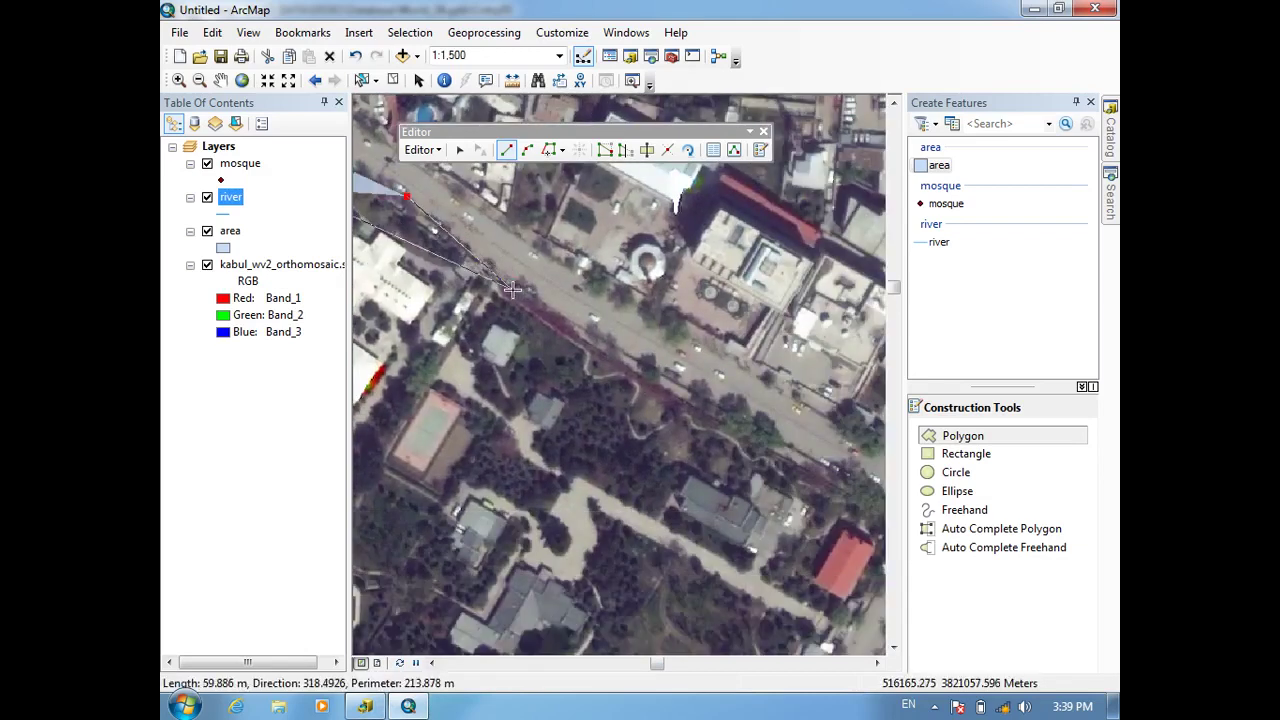
pyautogui.click(512, 290)
pyautogui.click(663, 382)
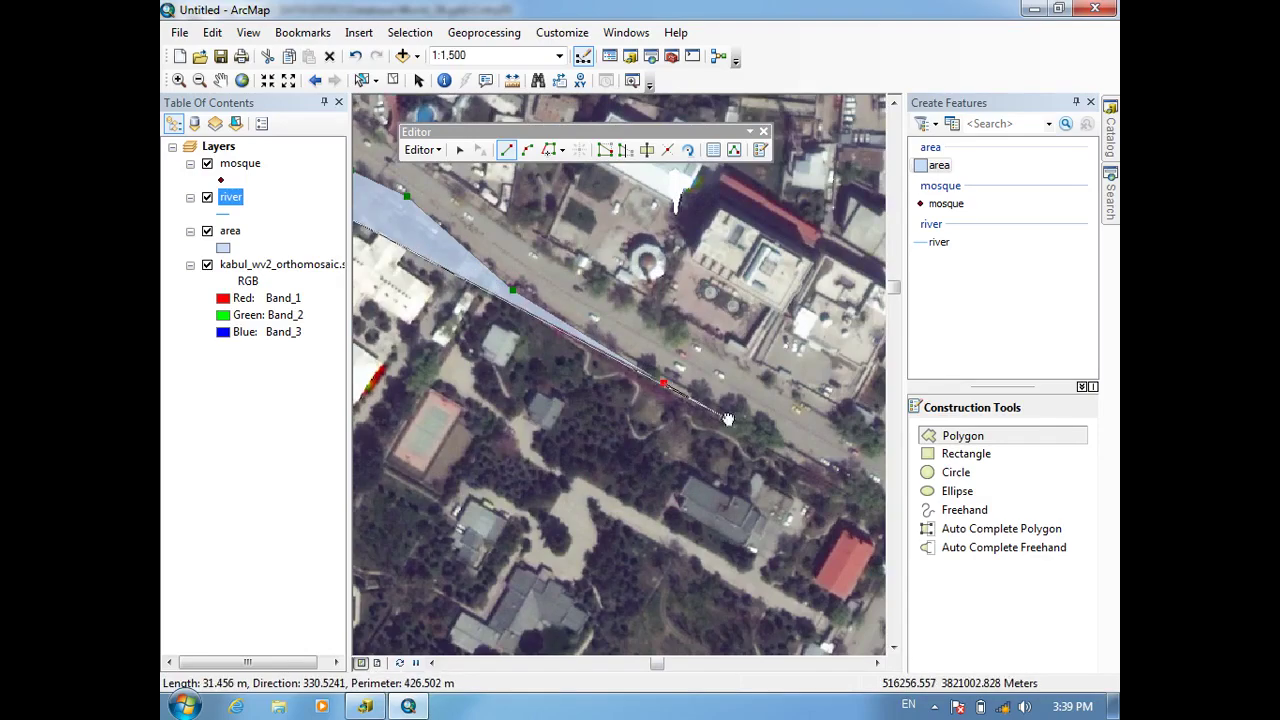
pyautogui.press('c')
pyautogui.moveTo(865, 515); pyautogui.dragTo(687, 282)
# Step: Complete the polygon southwest along the side street and back to the large polygon's southeastern edge, at 1:6,000
pyautogui.scroll(-5, 687, 280)
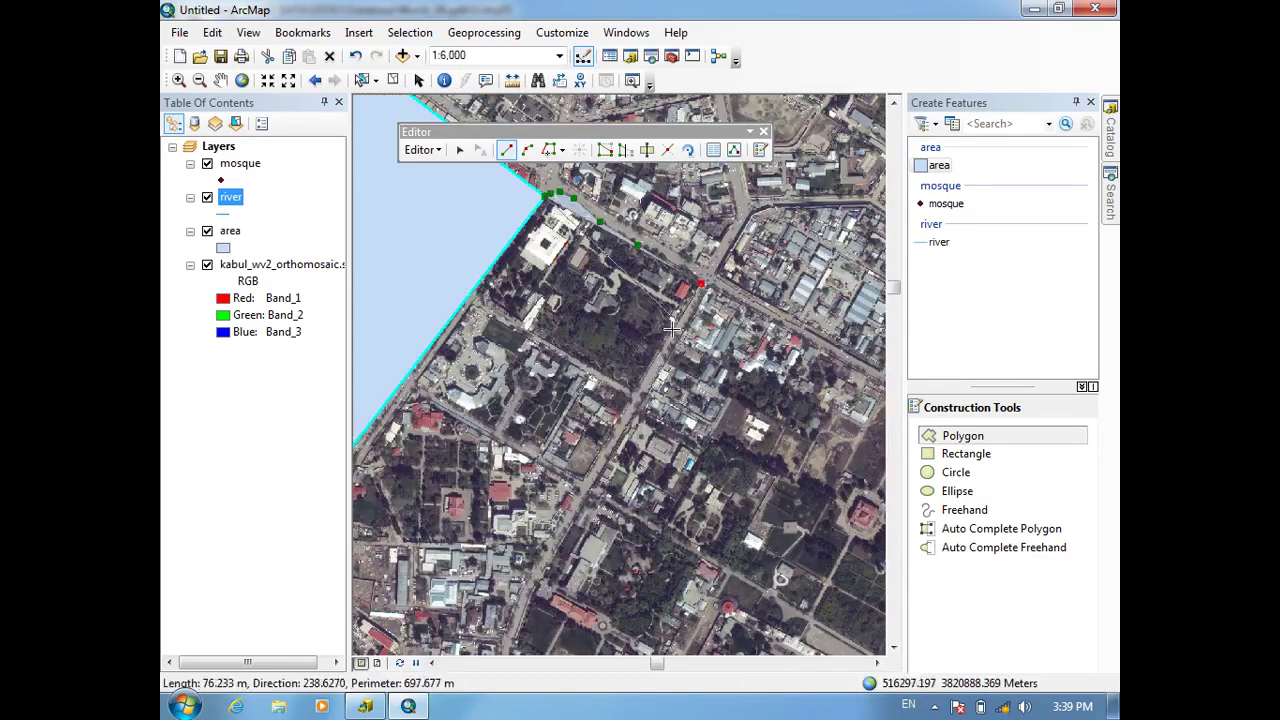
pyautogui.moveTo(672, 328)
pyautogui.mouseDown()
pyautogui.moveTo(827, 258)
pyautogui.moveTo(751, 421)
pyautogui.mouseUp()
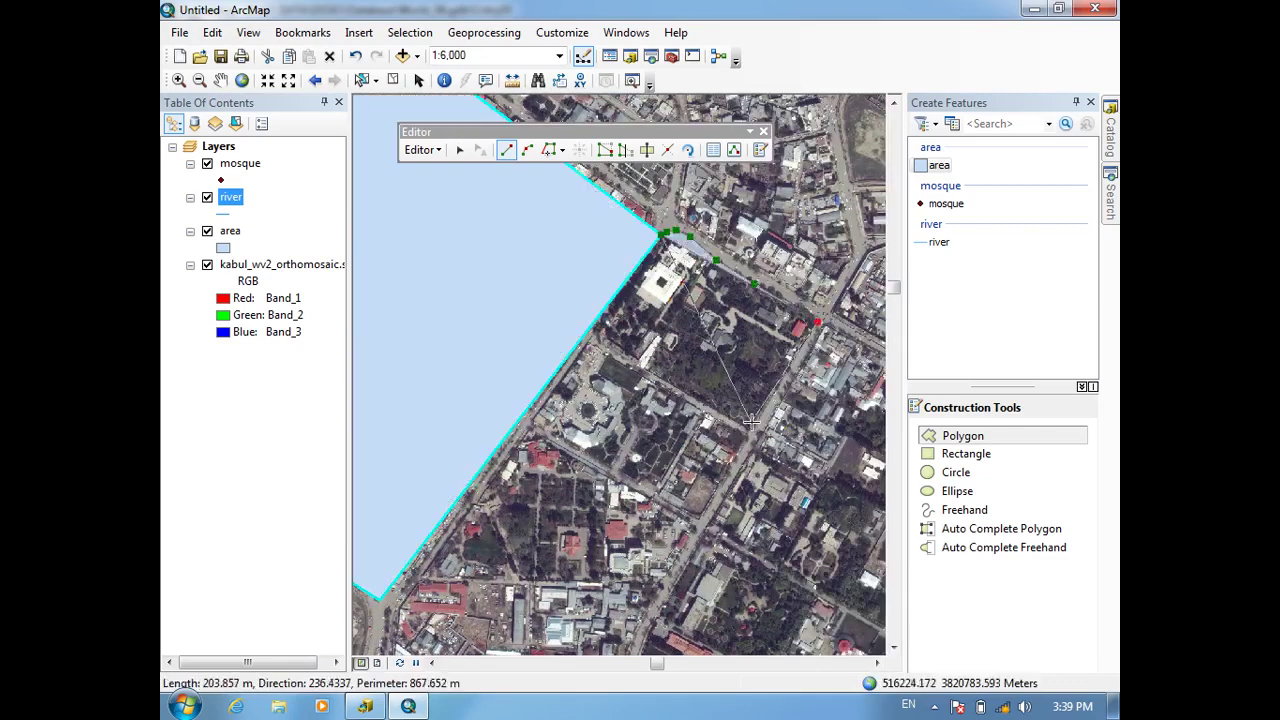
pyautogui.click(755, 436)
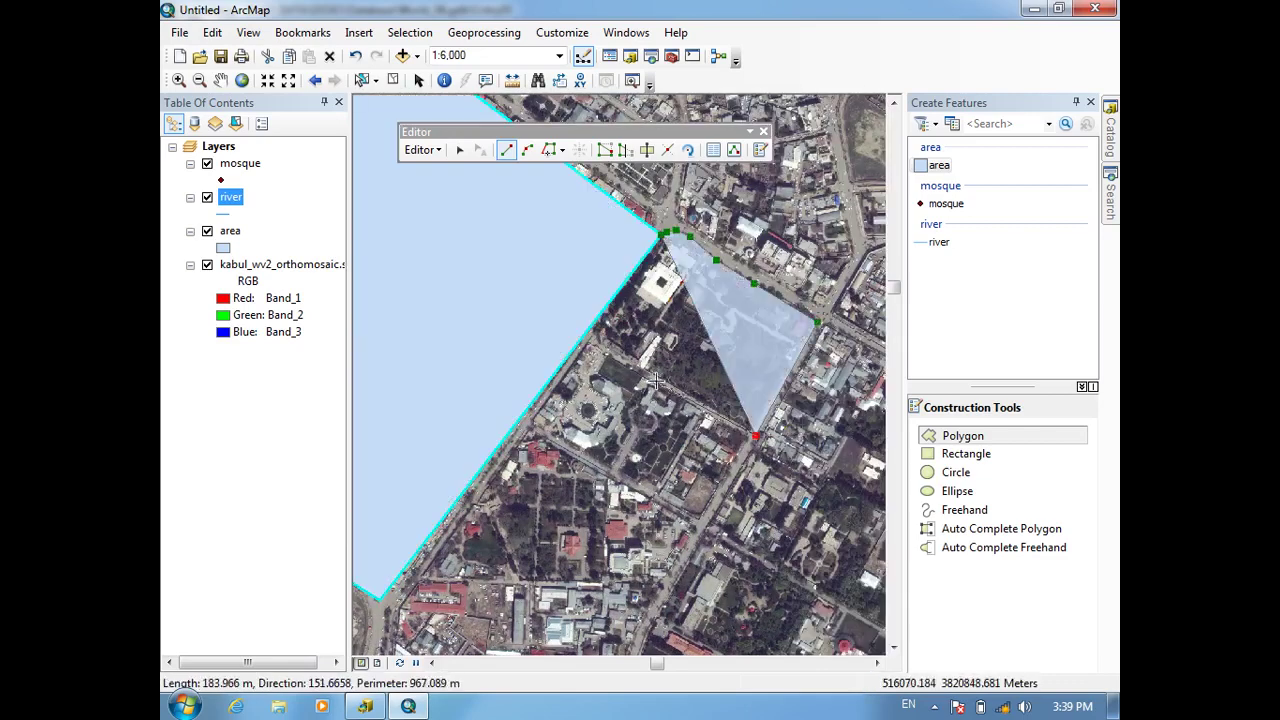
pyautogui.doubleClick(589, 339)
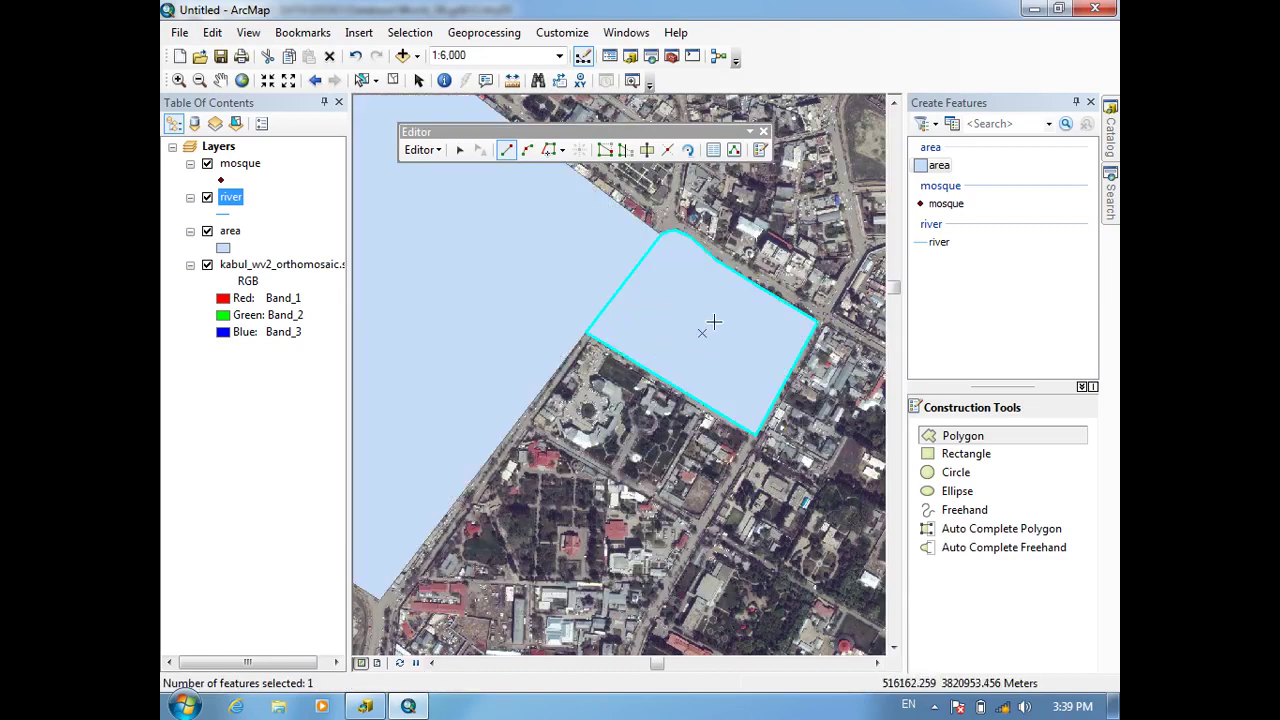
# Step: Add a second record named park to the river layer's attribute table and close the table
pyautogui.rightClick(227, 203)
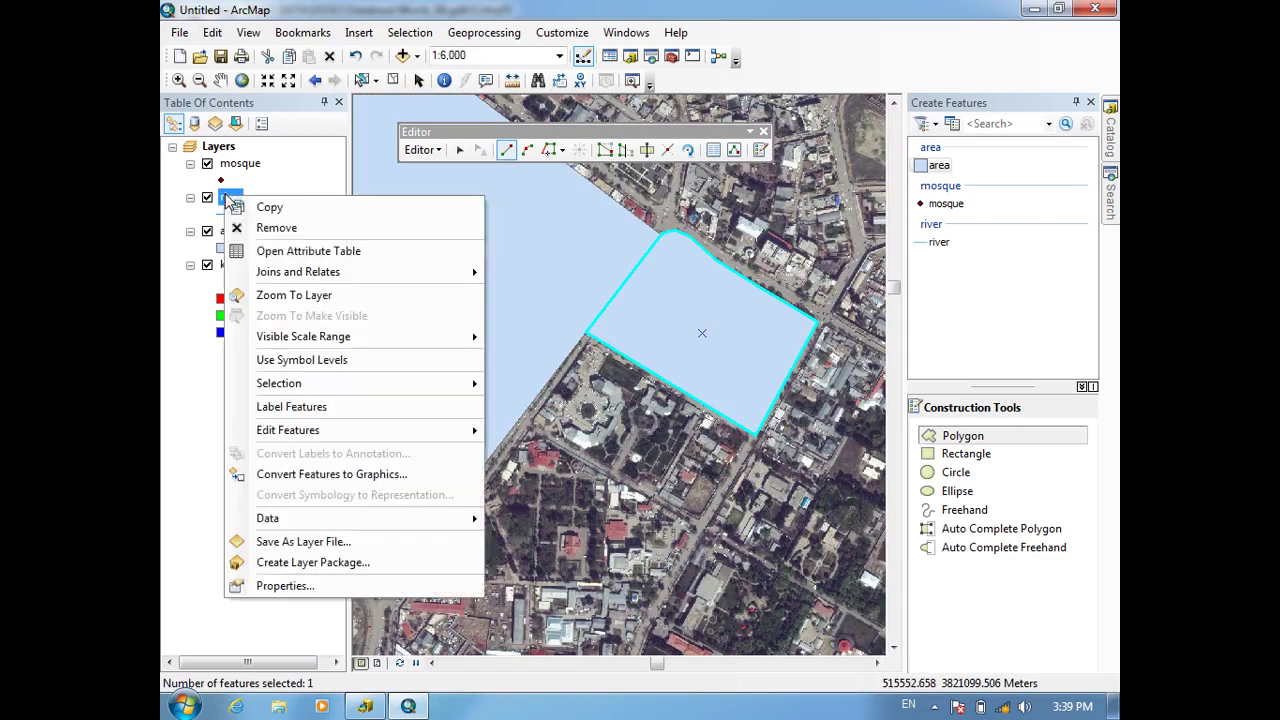
pyautogui.click(277, 255)
pyautogui.moveTo(567, 650); pyautogui.dragTo(494, 211)
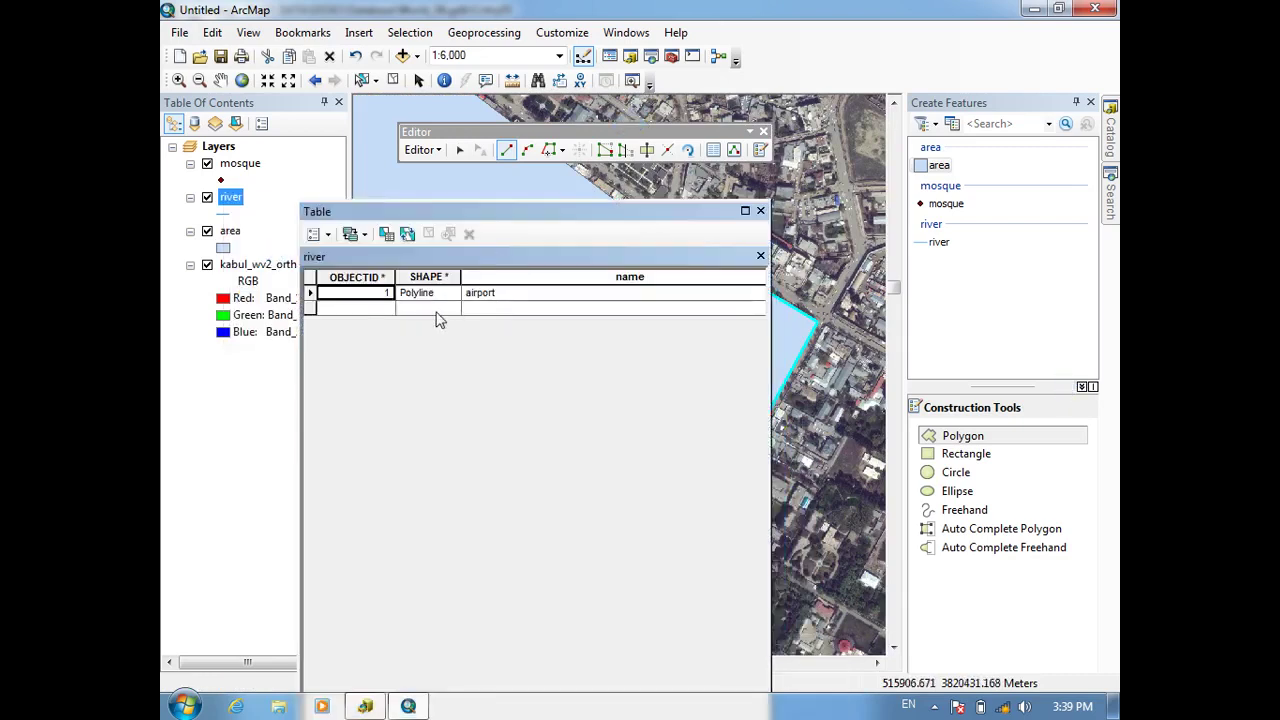
pyautogui.click(506, 310)
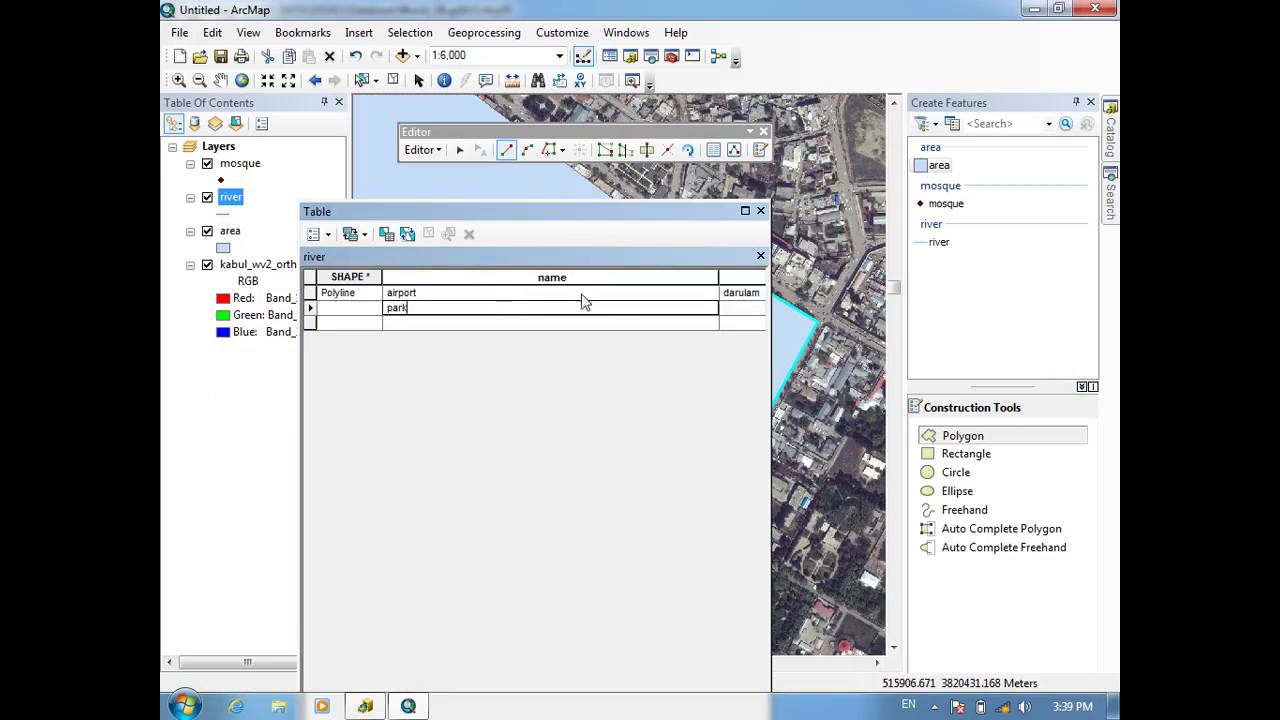
pyautogui.click(760, 212)
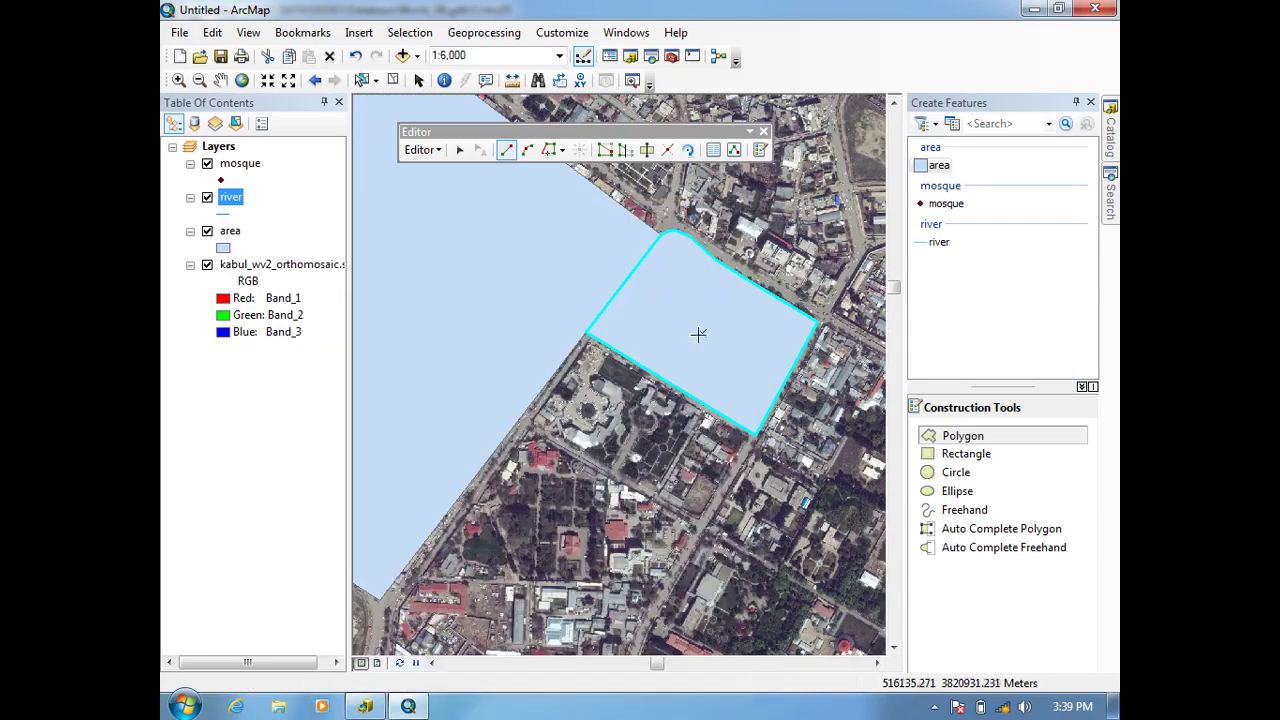
pyautogui.scroll(3, 700, 340)
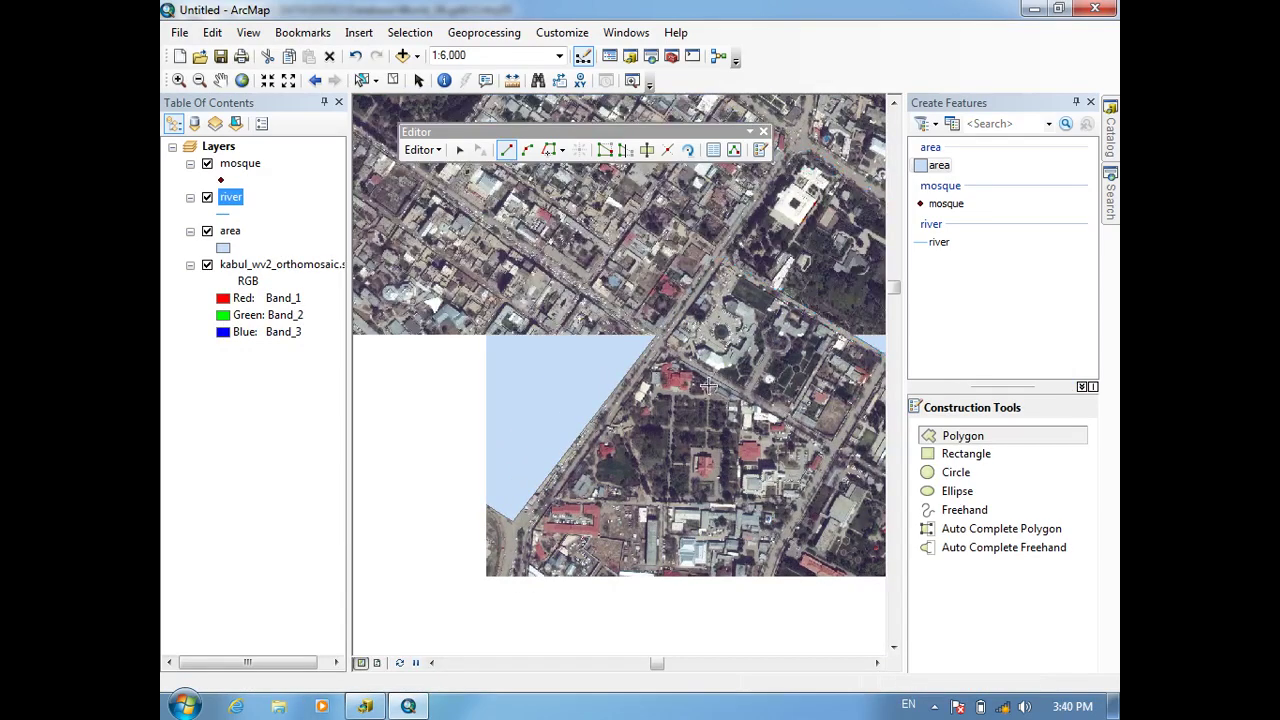
# Step: Auto-complete an area polygon of about 66,100 m² southwest of the second polygon, back to the large polygon's southeastern edge, at 1:10,000
pyautogui.scroll(-2, 670, 412)
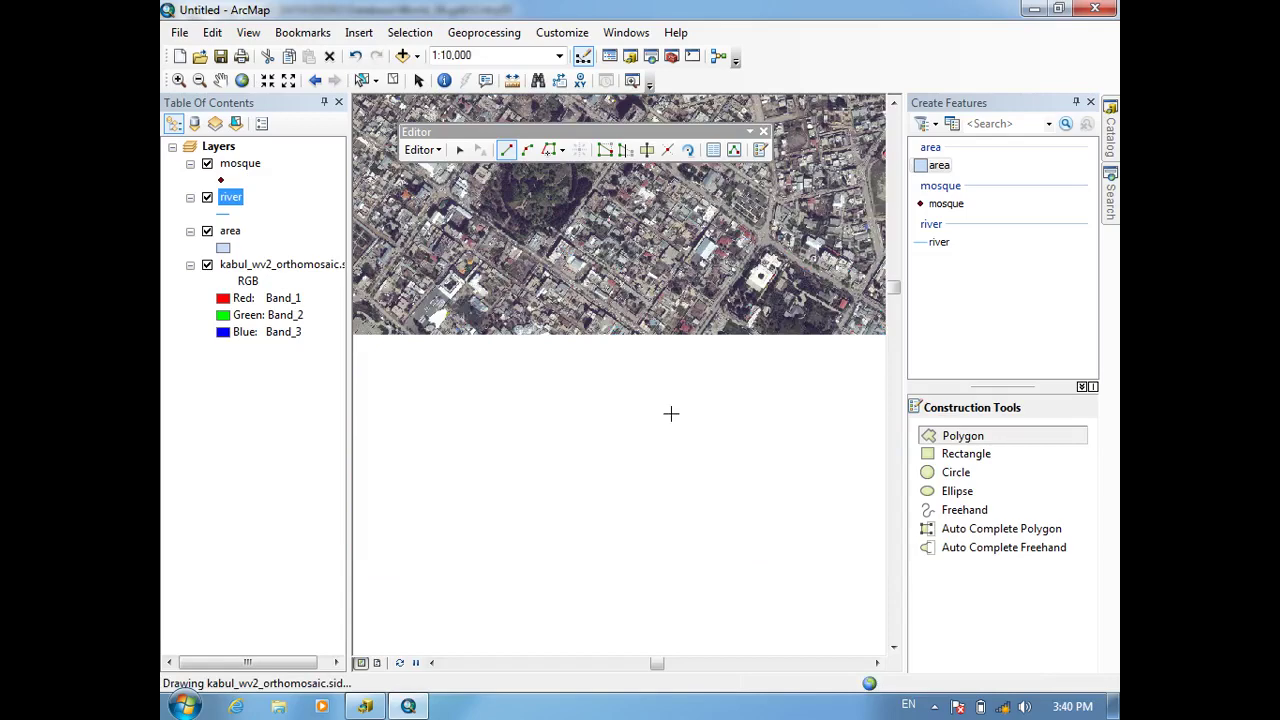
pyautogui.moveTo(670, 412); pyautogui.dragTo(618, 364)
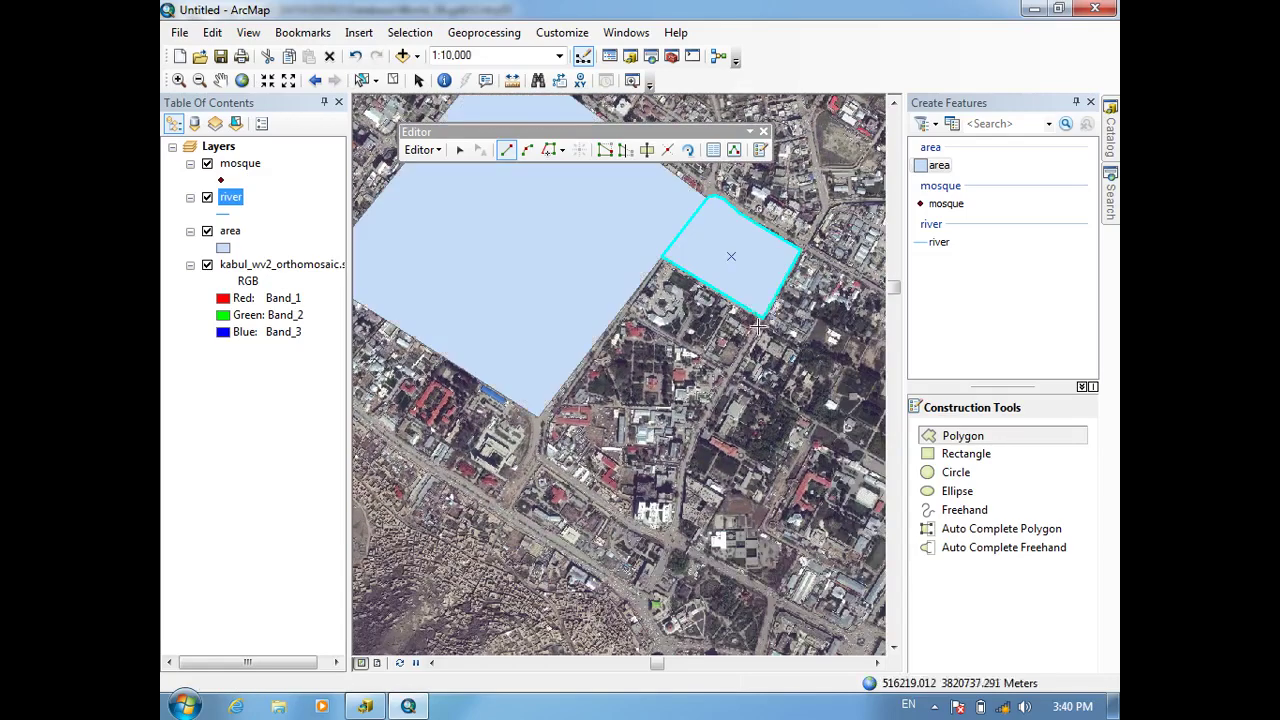
pyautogui.click(761, 325)
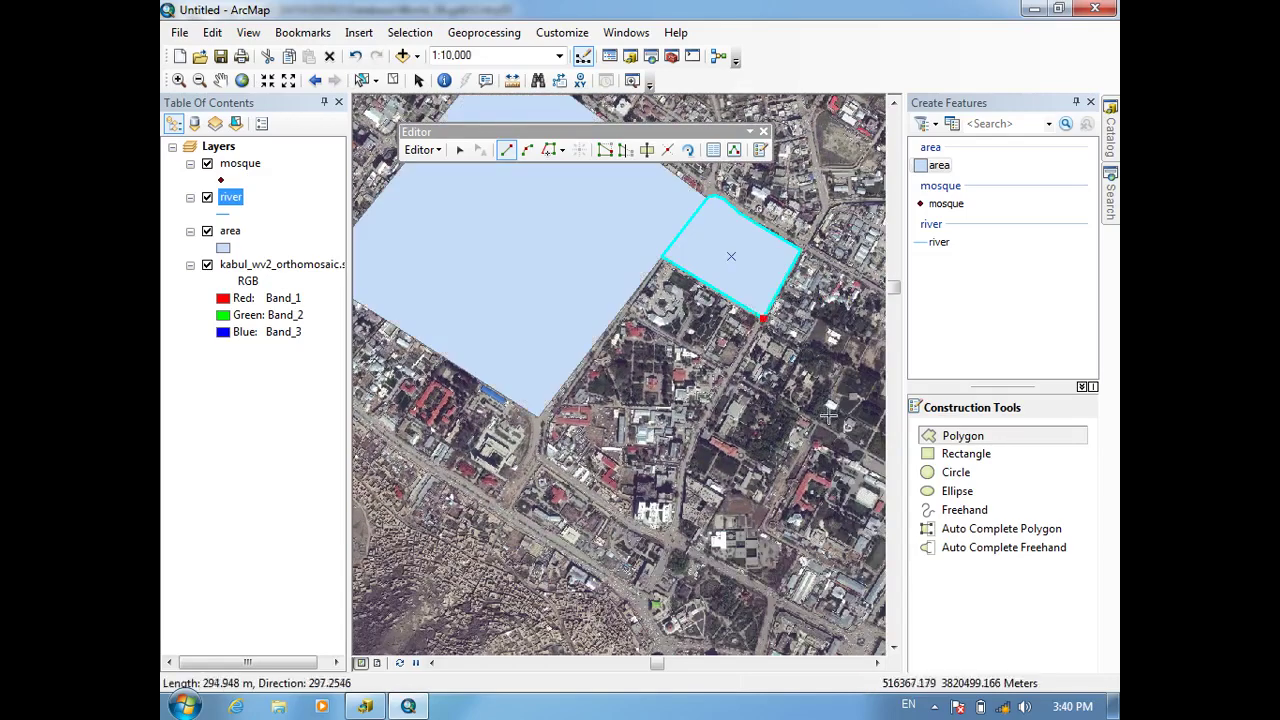
pyautogui.click(972, 530)
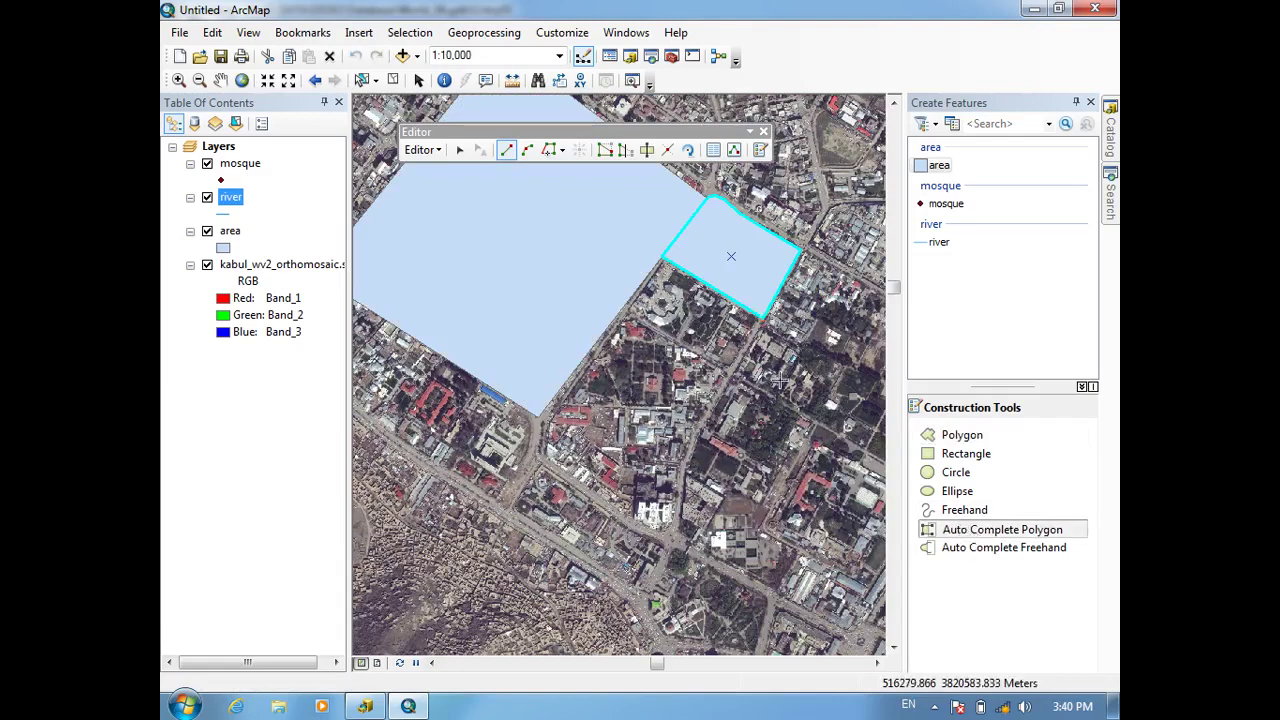
pyautogui.click(763, 320)
pyautogui.click(729, 376)
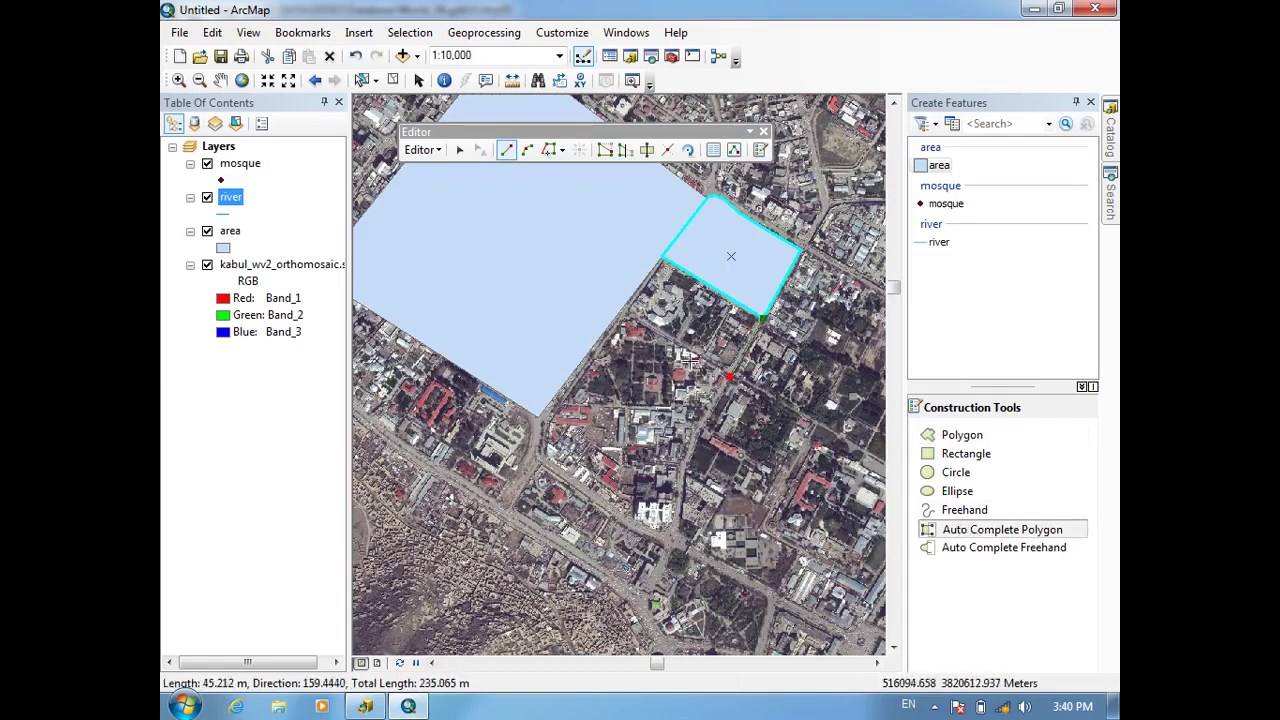
pyautogui.doubleClick(620, 312)
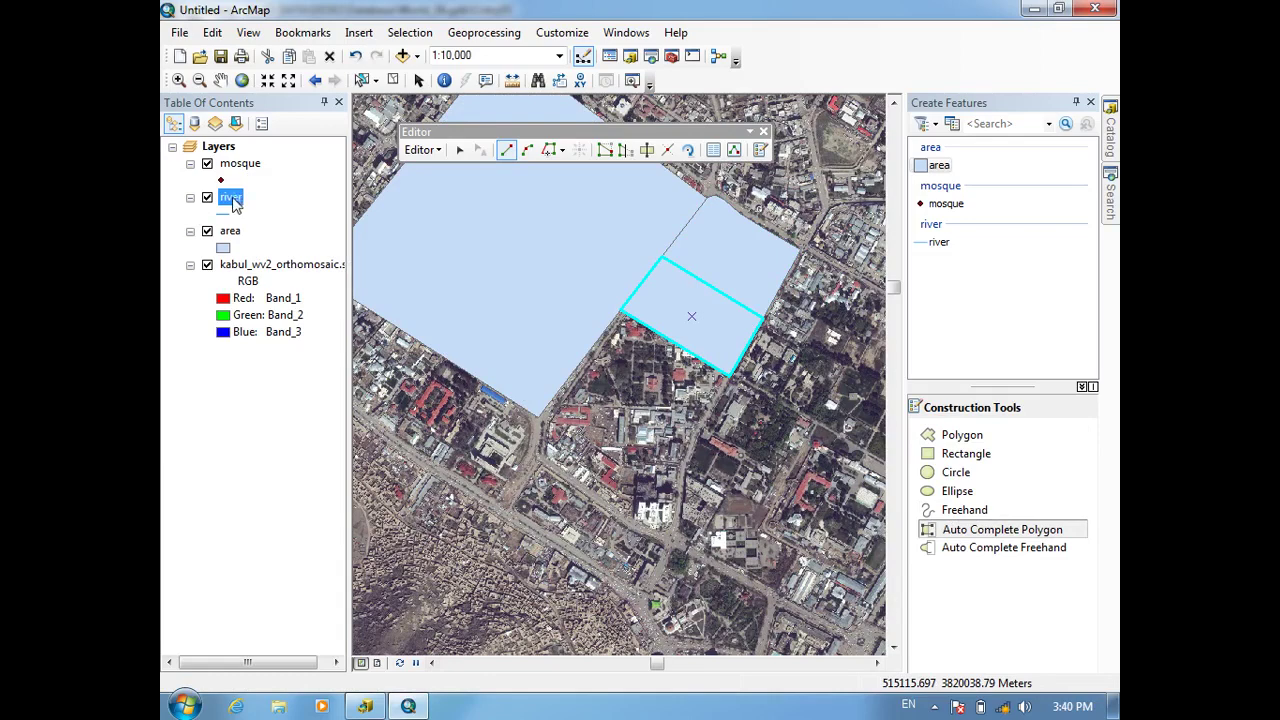
pyautogui.rightClick(228, 231)
pyautogui.click(278, 287)
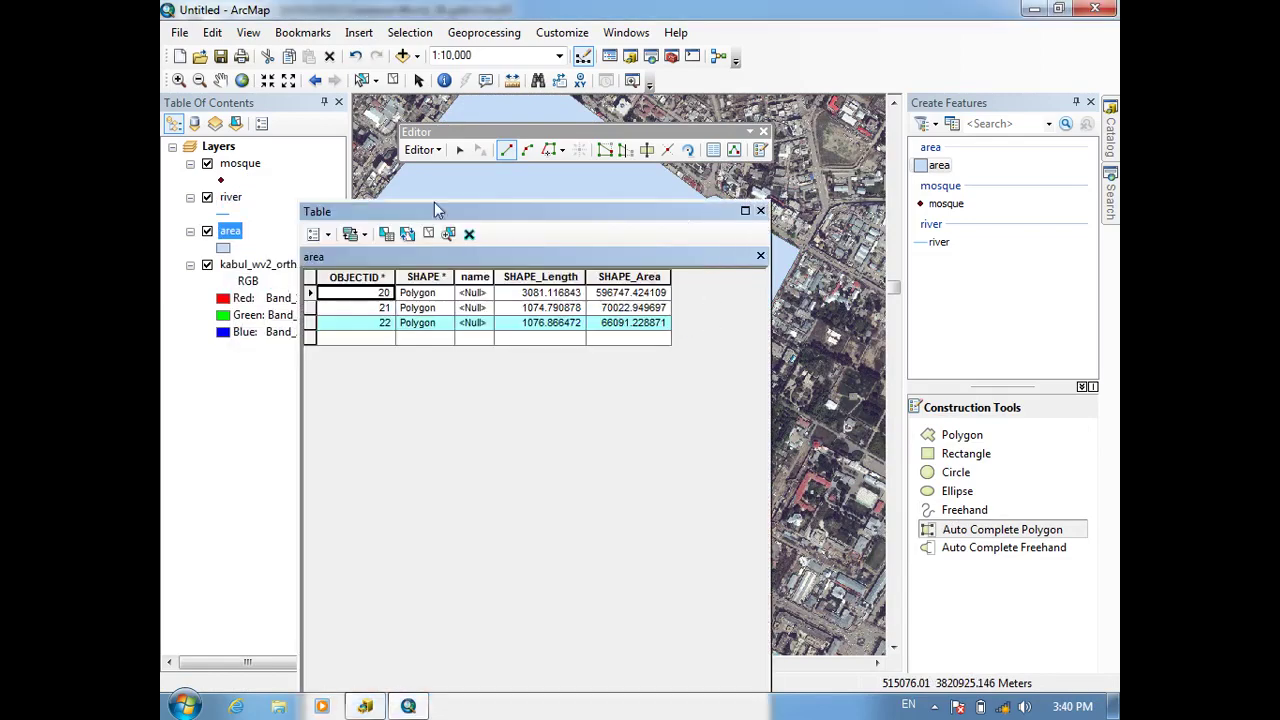
pyautogui.click(760, 212)
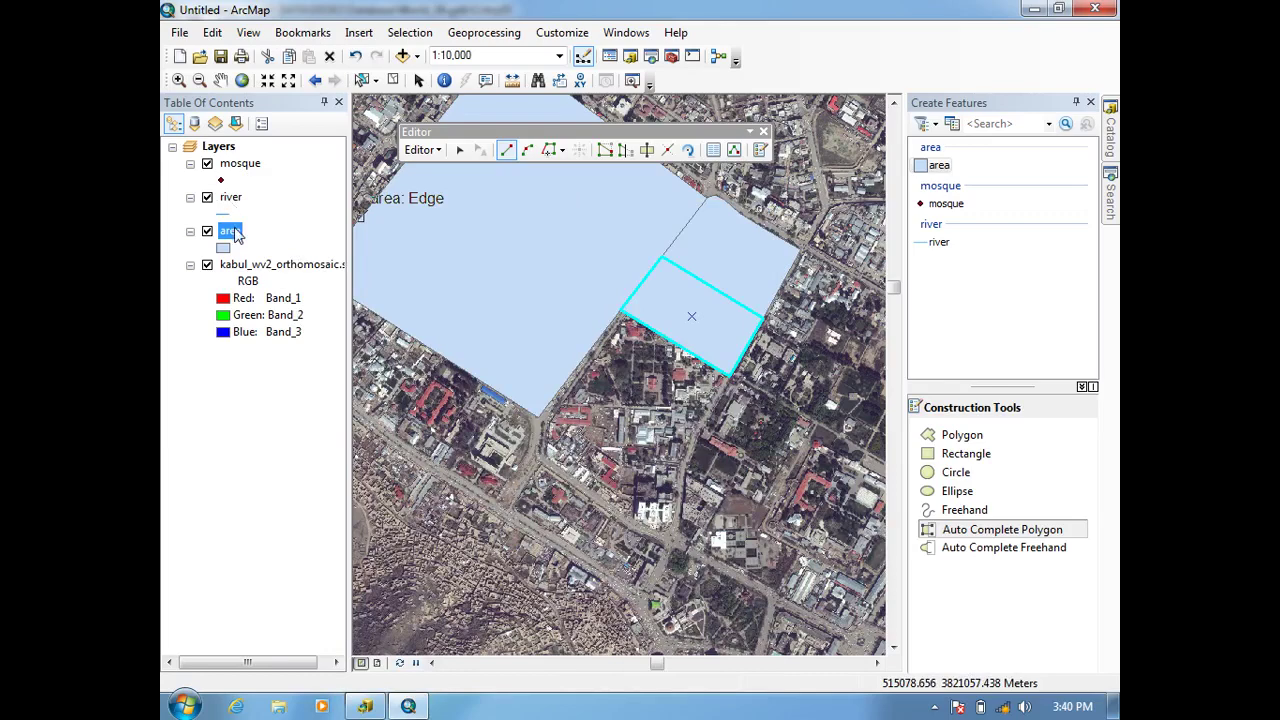
# Step: Name the three records in the area layer's attribute table park, cmetry and university, widening the name column
pyautogui.rightClick(234, 231)
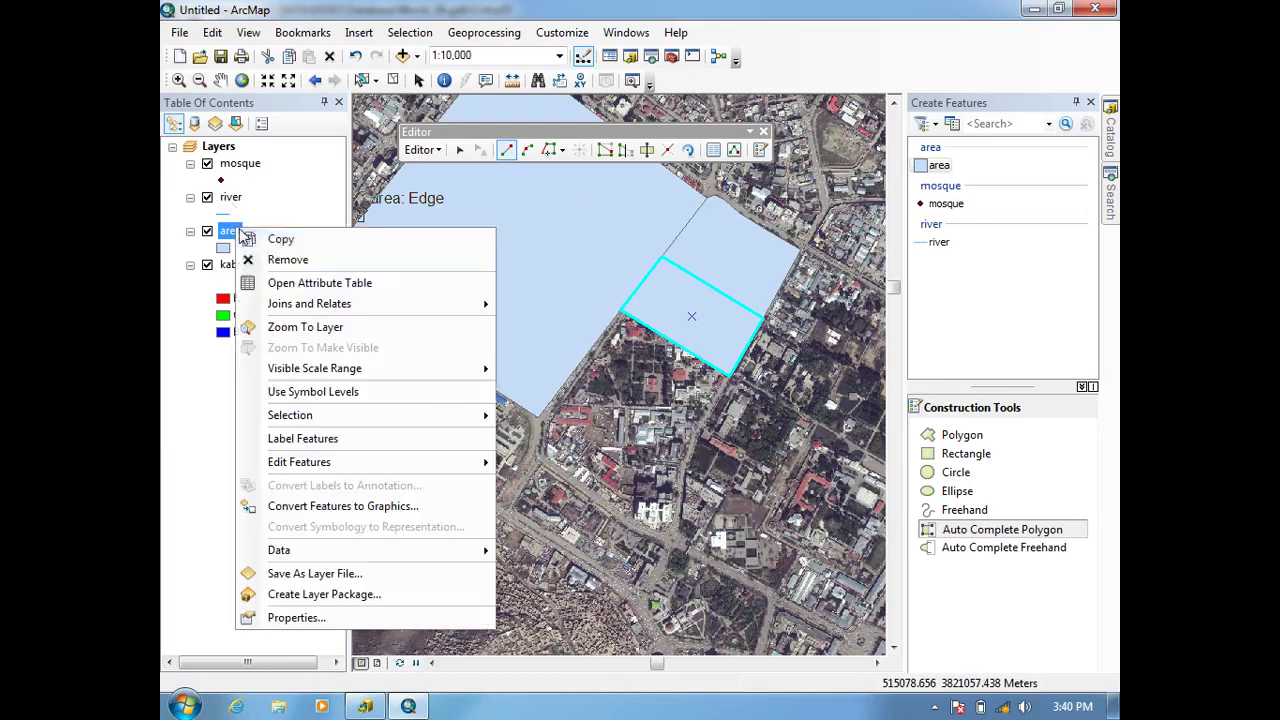
pyautogui.click(288, 284)
pyautogui.moveTo(390, 220); pyautogui.dragTo(583, 235)
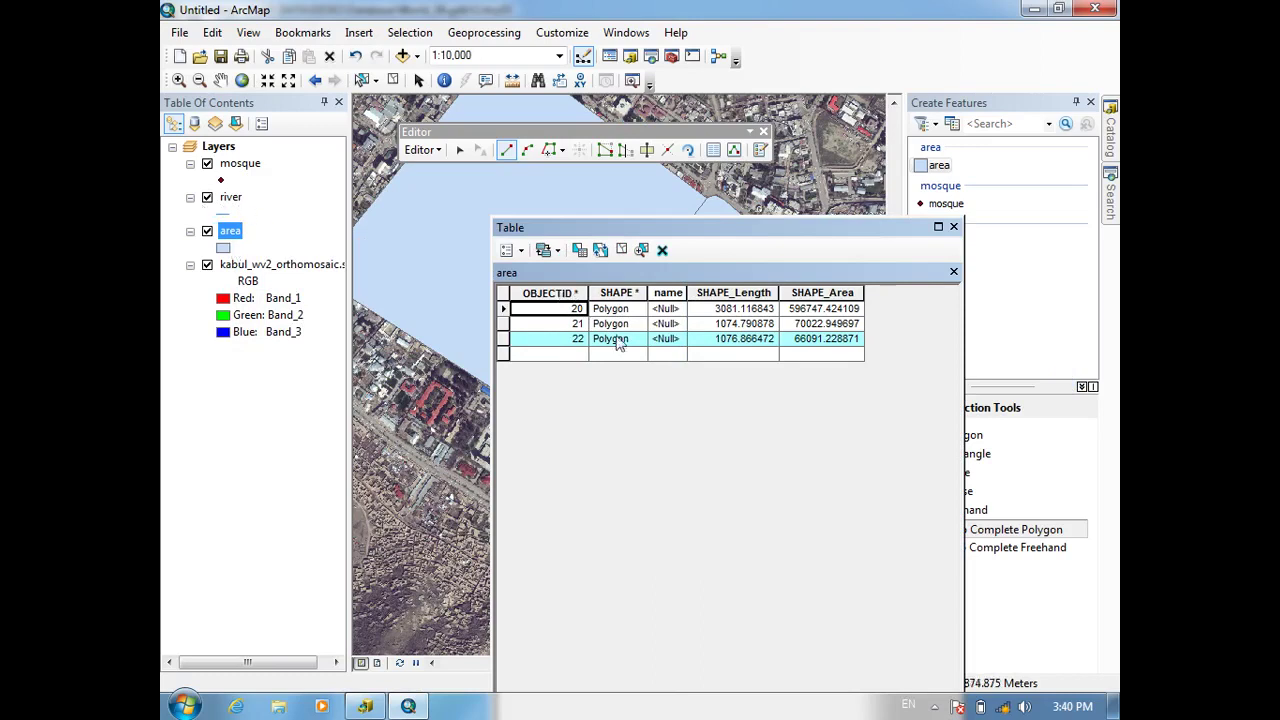
pyautogui.moveTo(716, 228); pyautogui.dragTo(736, 412)
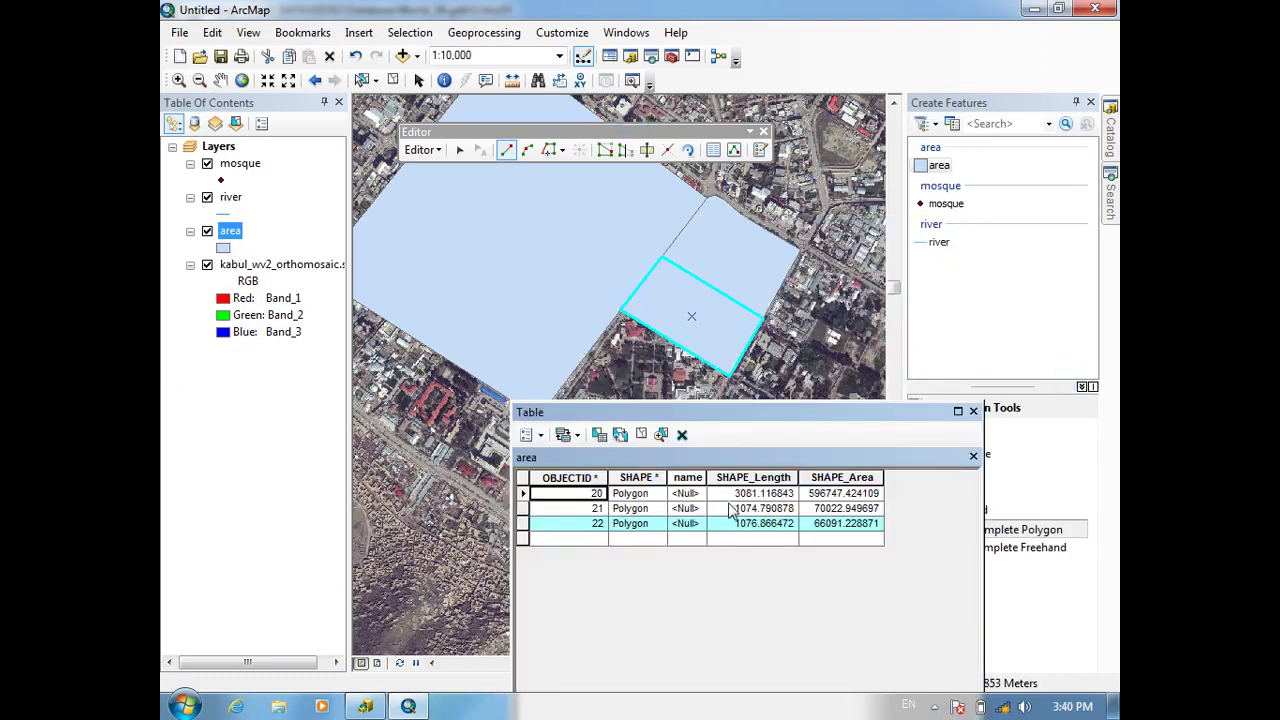
pyautogui.click(696, 494)
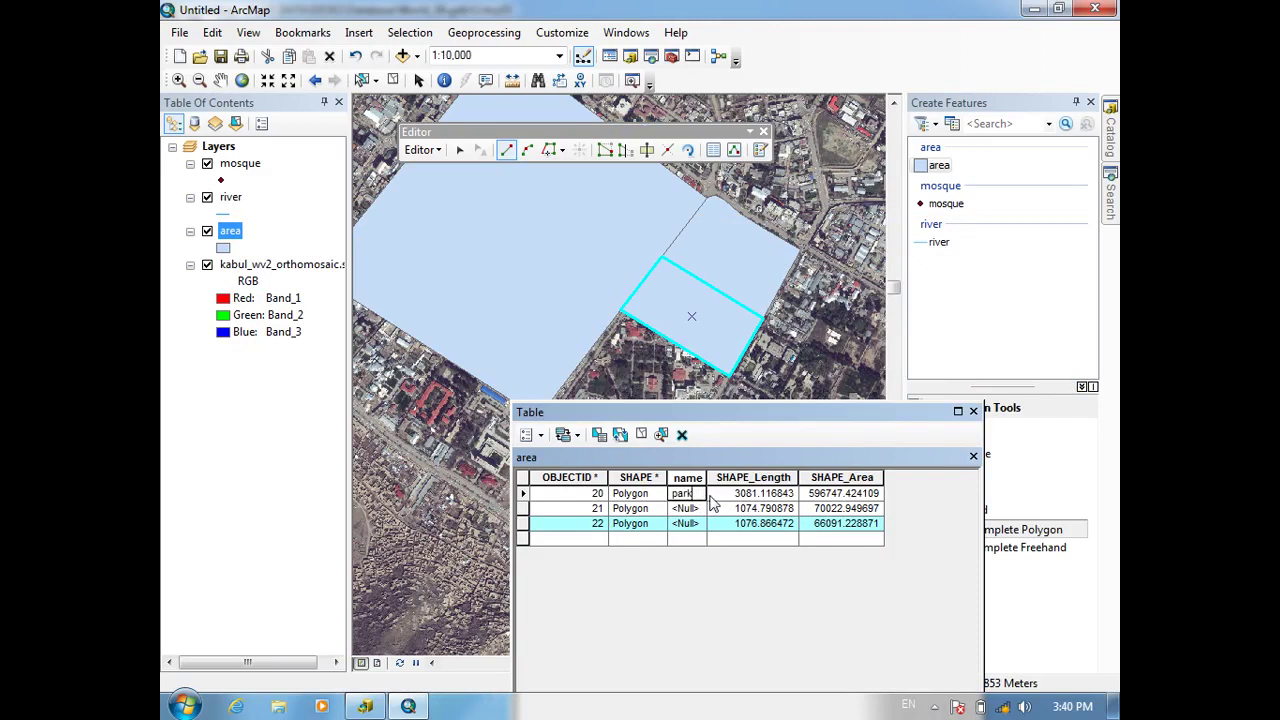
pyautogui.click(699, 508)
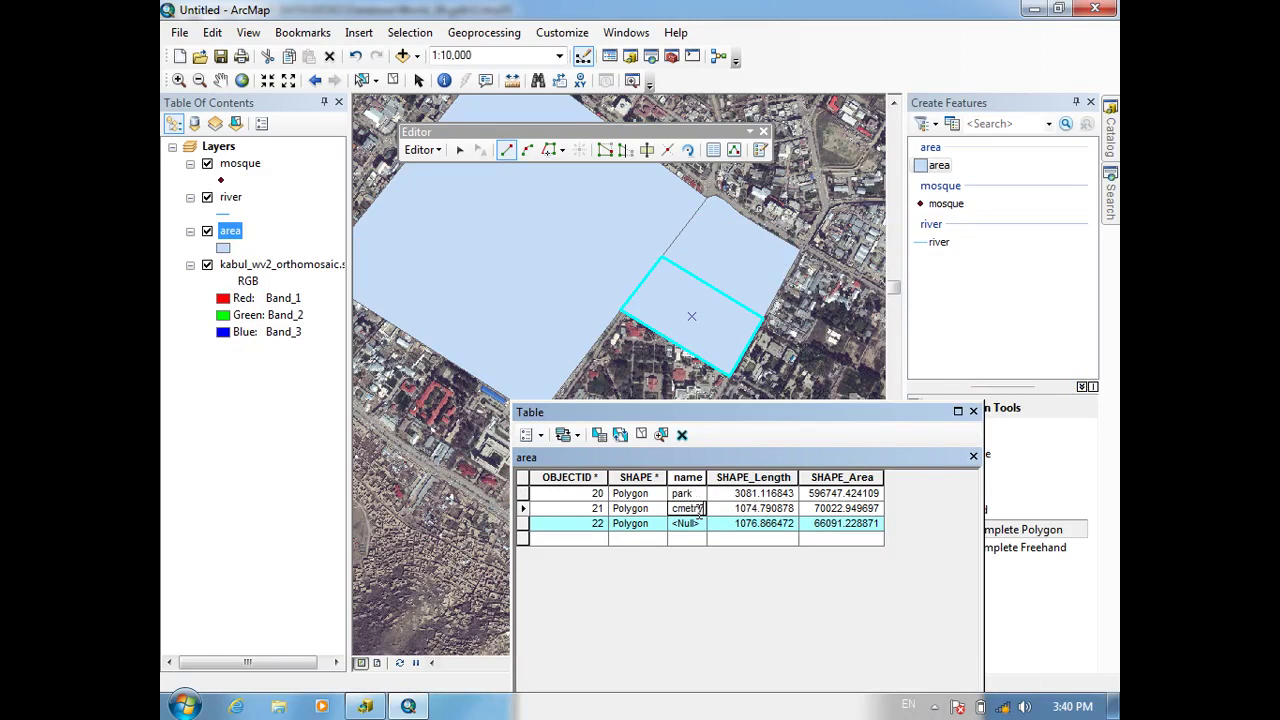
pyautogui.write('cmetry')
pyautogui.moveTo(707, 477); pyautogui.dragTo(763, 478)
pyautogui.click(712, 524)
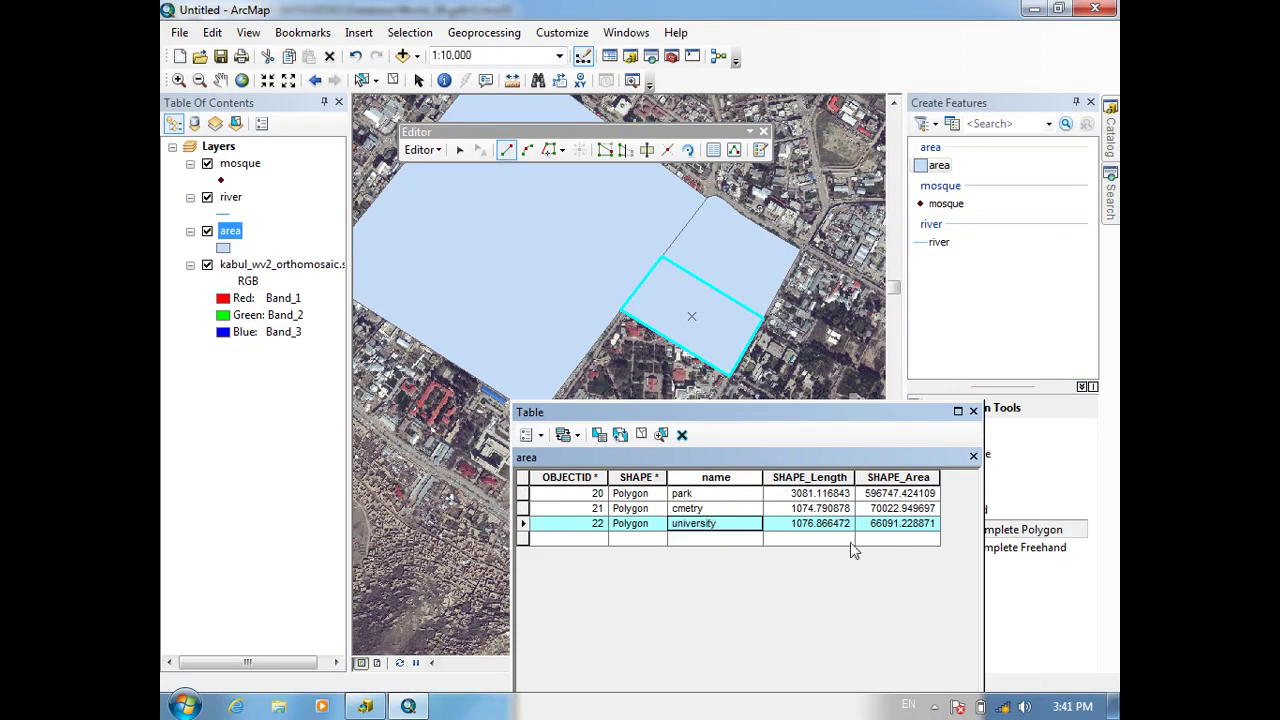
pyautogui.click(973, 412)
# Step: Auto-complete an adjoining area polygon of about 190,000 m² further southwest, following the streets around to the large polygon's southern corner
pyautogui.moveTo(711, 405); pyautogui.dragTo(757, 367)
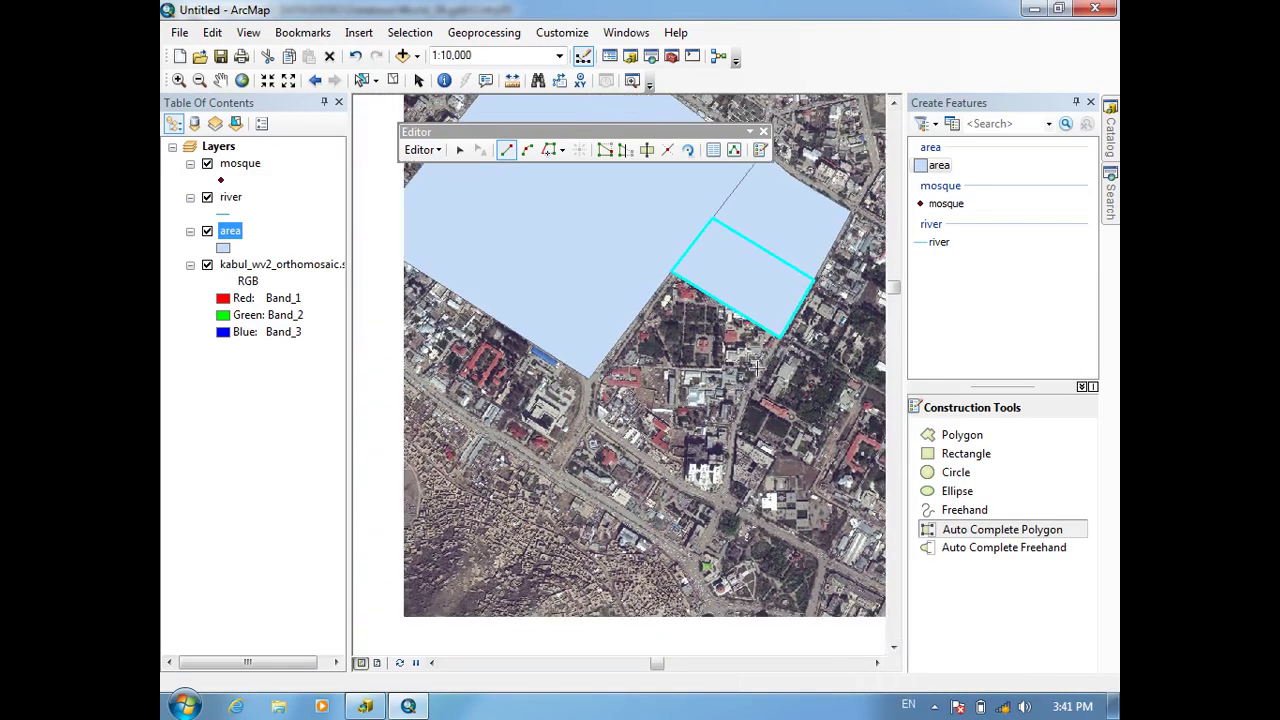
pyautogui.click(780, 340)
pyautogui.click(729, 438)
pyautogui.click(727, 485)
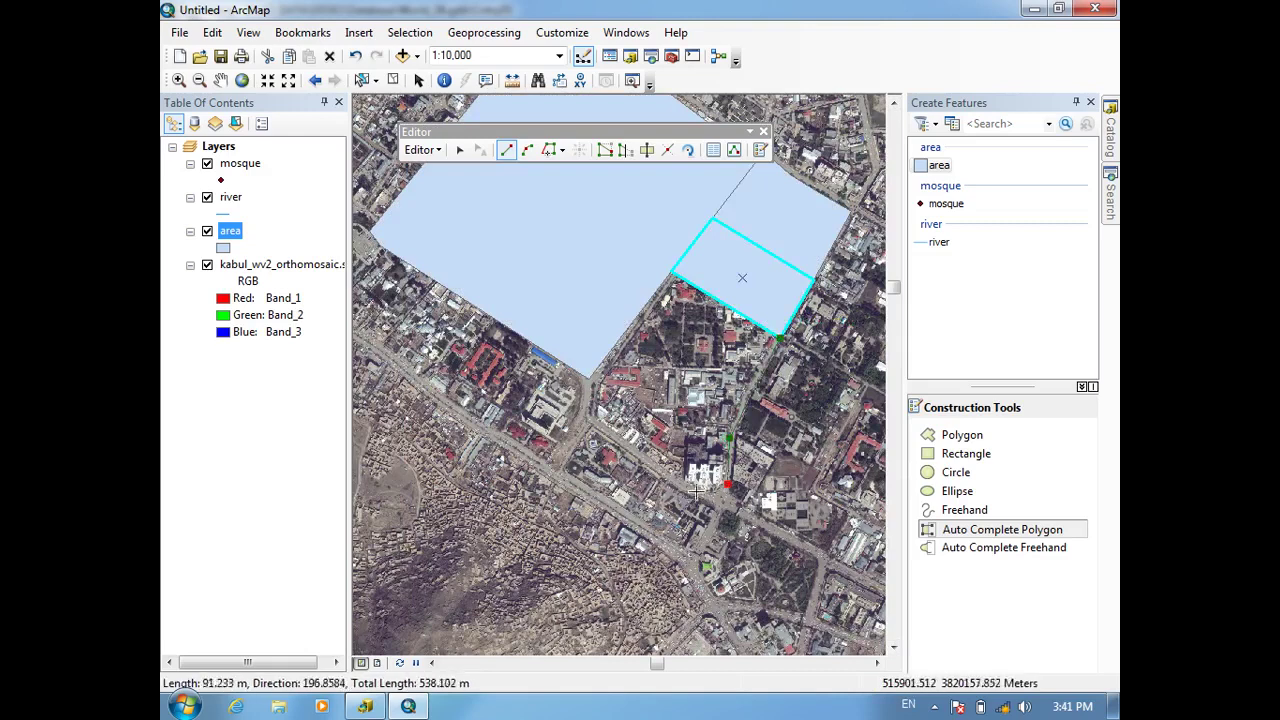
pyautogui.click(655, 458)
pyautogui.click(593, 408)
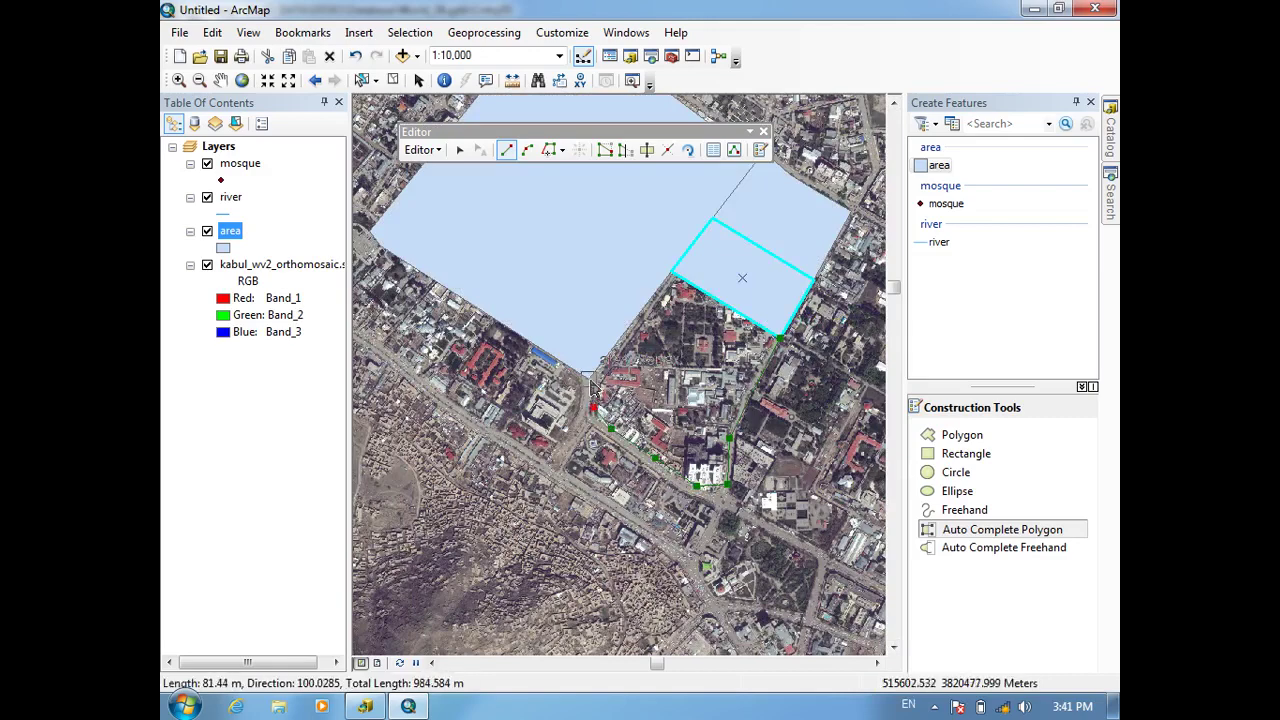
pyautogui.click(588, 379)
pyautogui.doubleClick(590, 385)
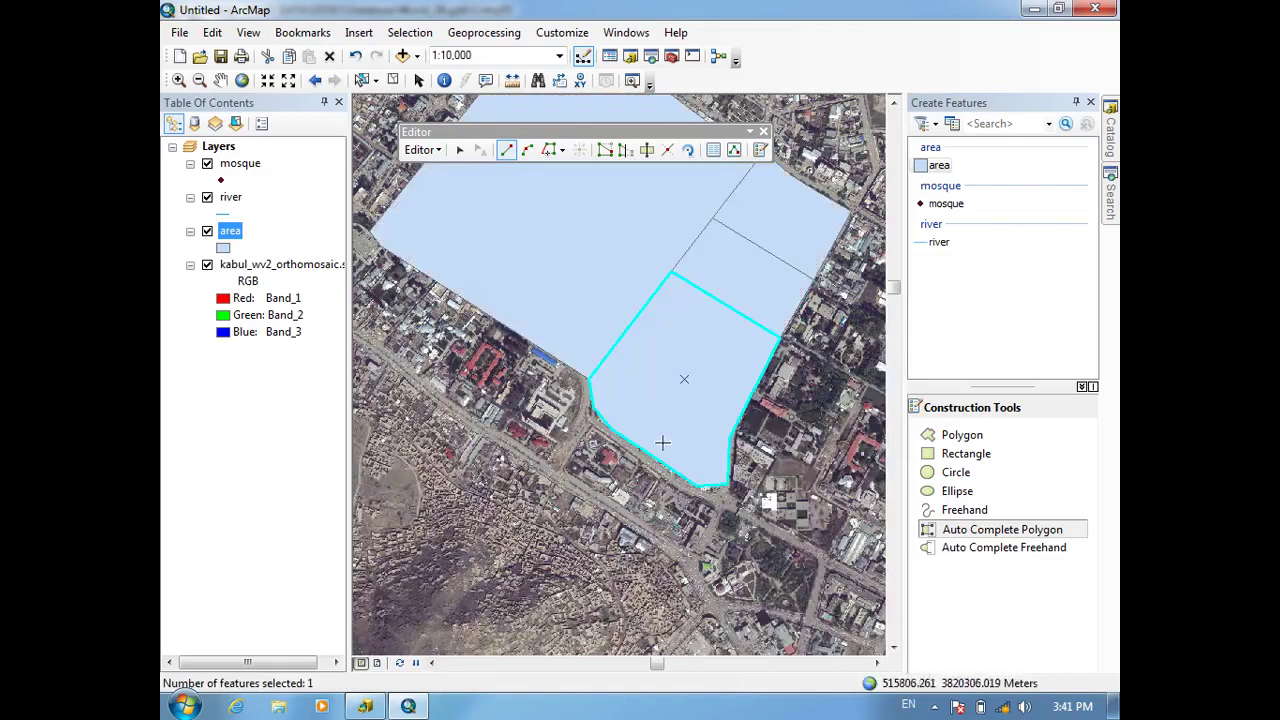
# Step: Name the newest record in the area layer's attribute table mini of inteior and close the table
pyautogui.rightClick(233, 238)
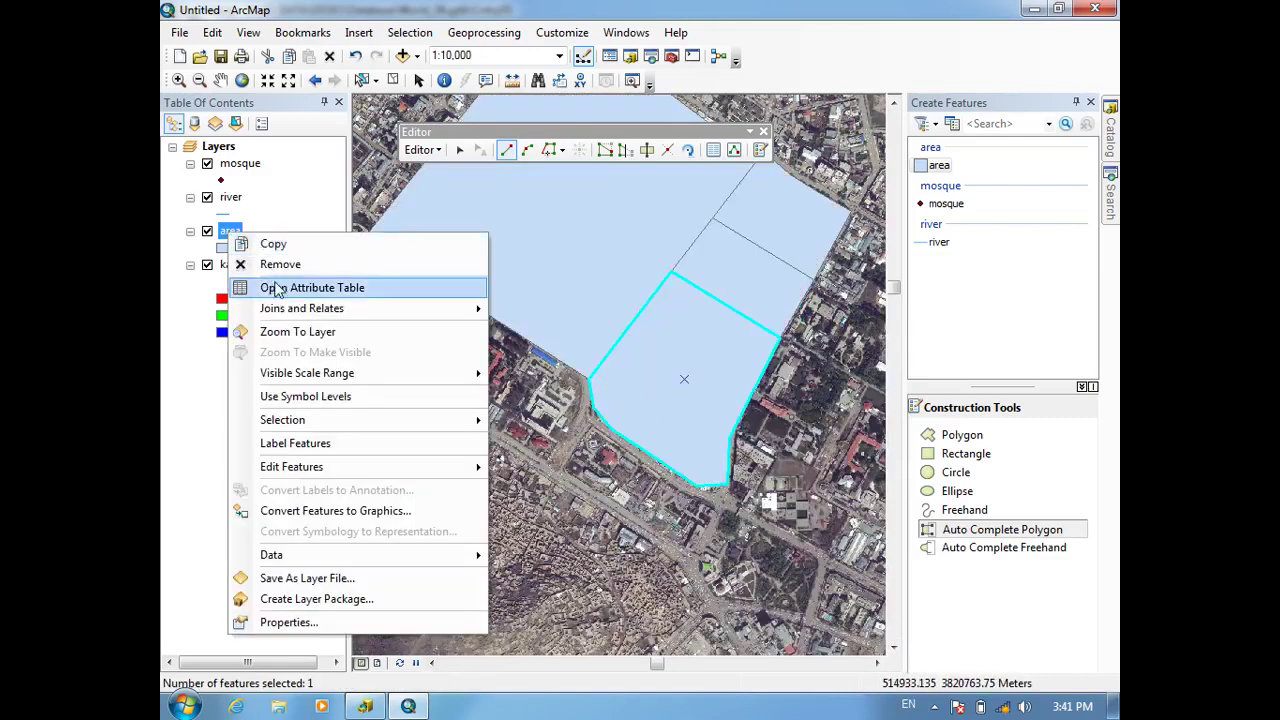
pyautogui.click(285, 287)
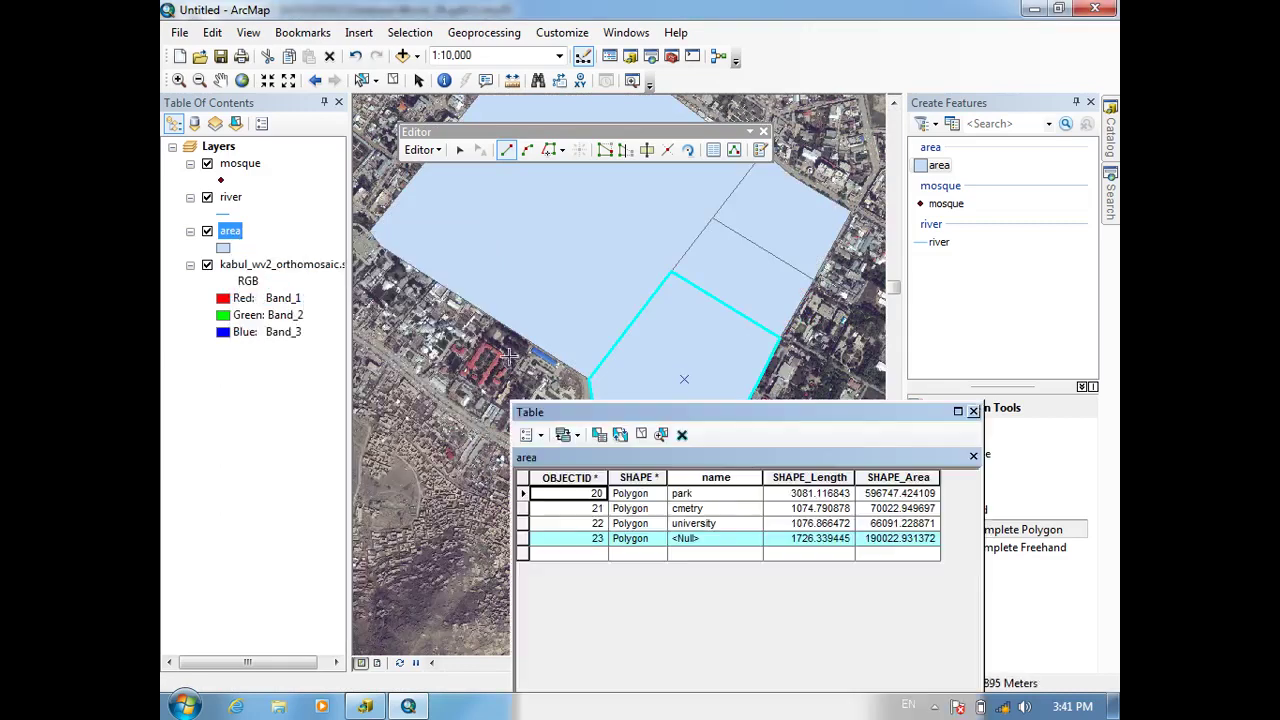
pyautogui.click(694, 538)
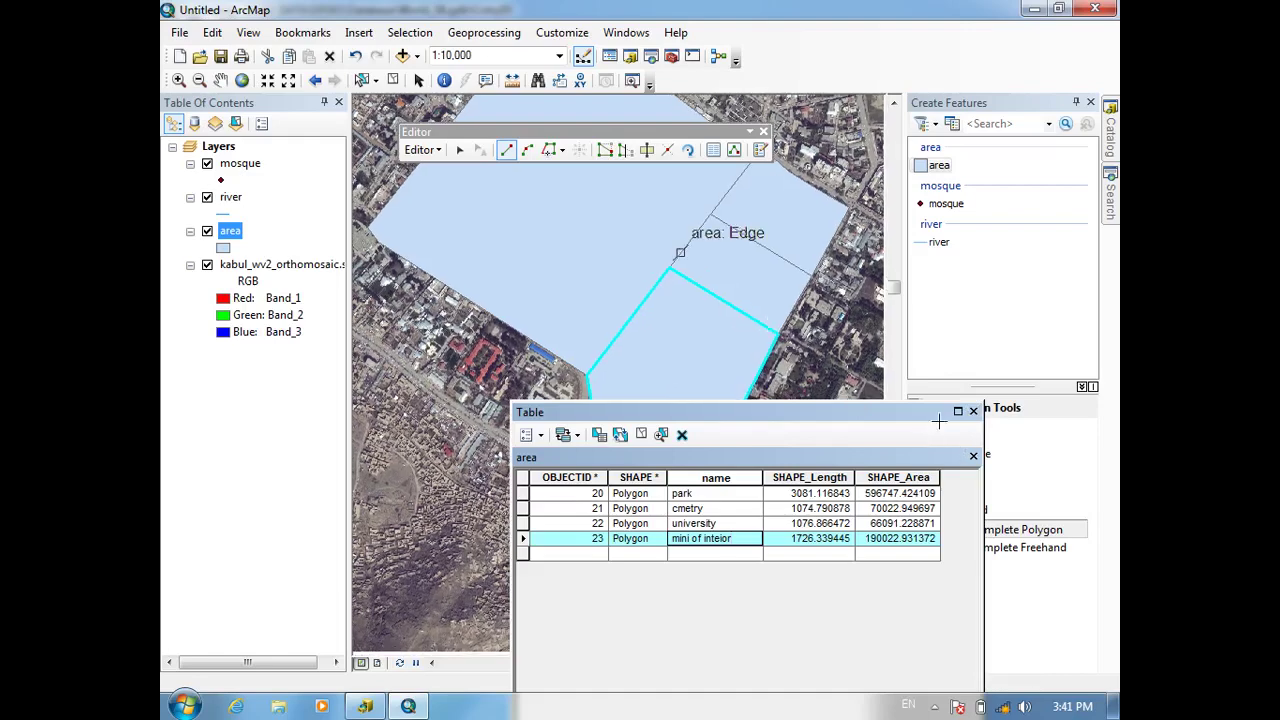
pyautogui.click(973, 412)
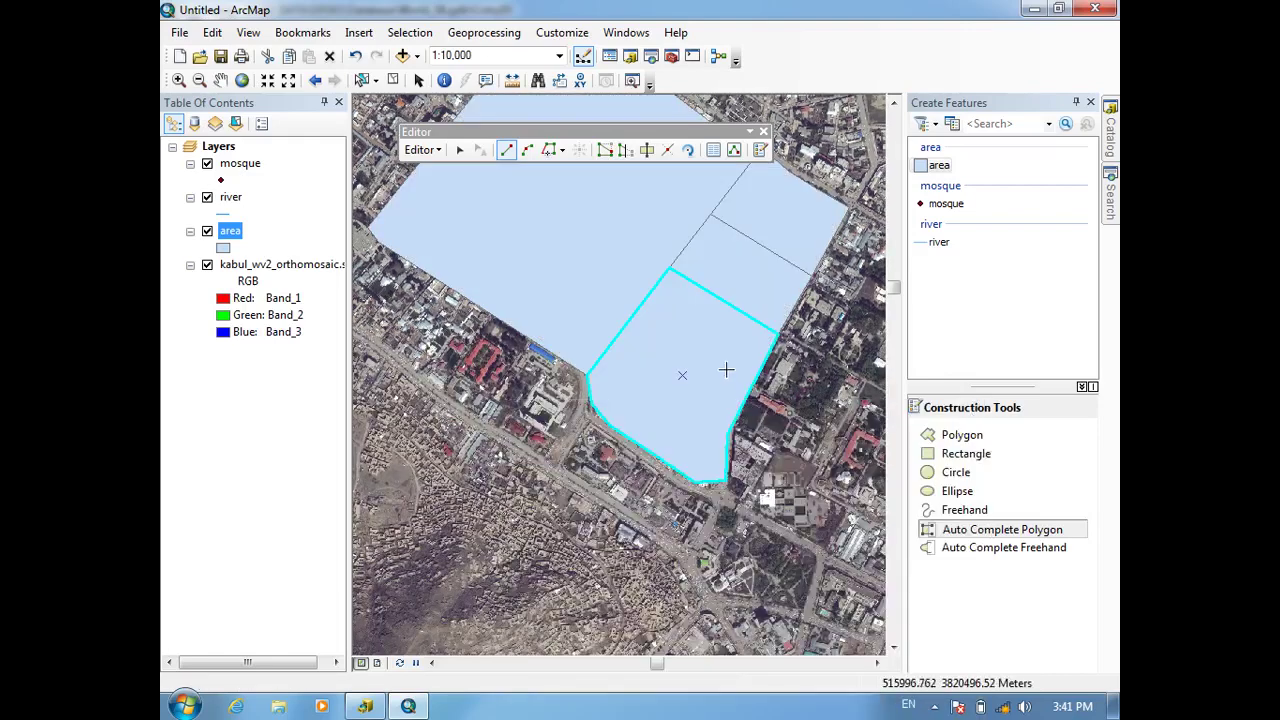
# Step: Examine the imagery west and north of the digitized polygons, ending around the large polygon's northern corner at 1:8,000
pyautogui.scroll(4, 720, 370)
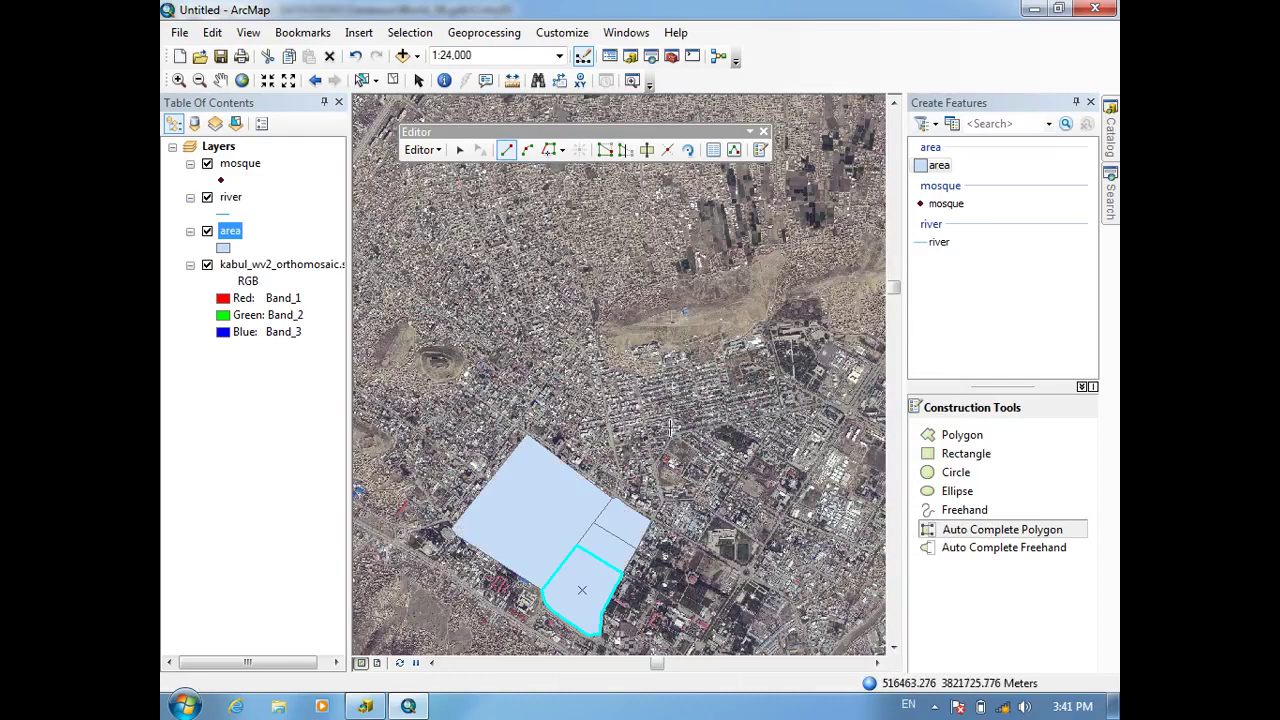
pyautogui.press('Down')
pyautogui.press('Left')
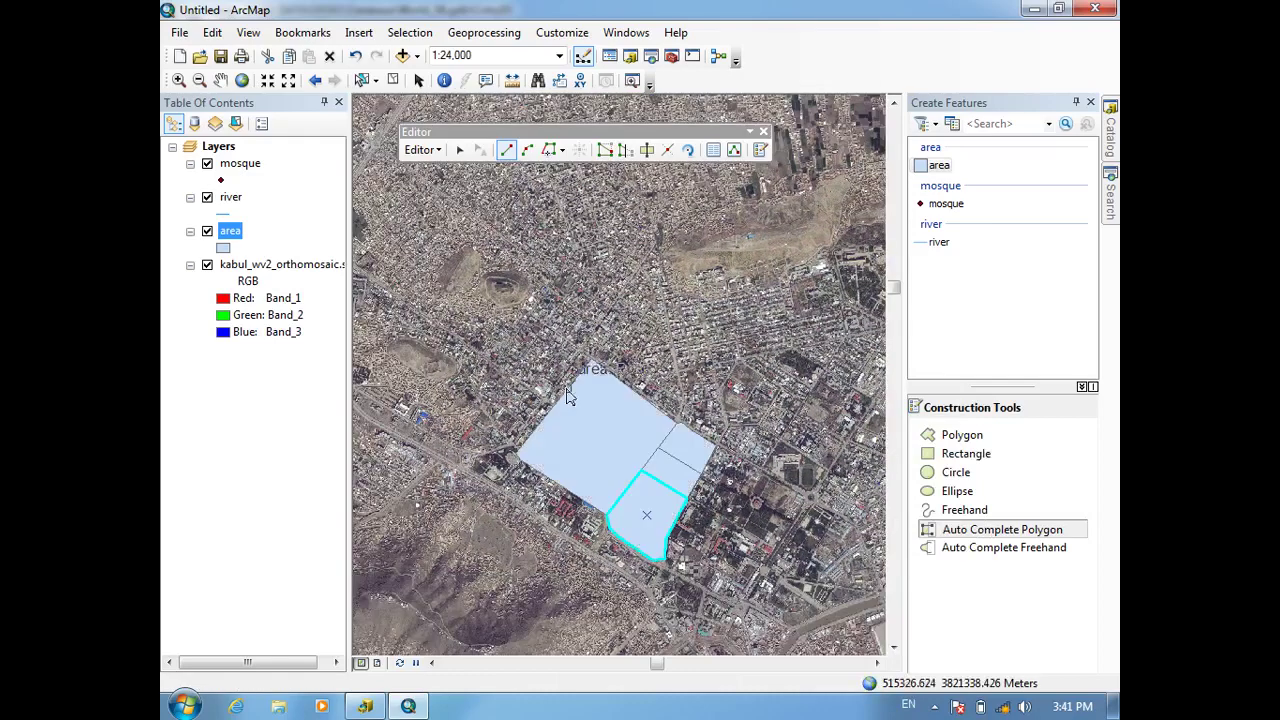
pyautogui.press('Up')
pyautogui.press('Left')
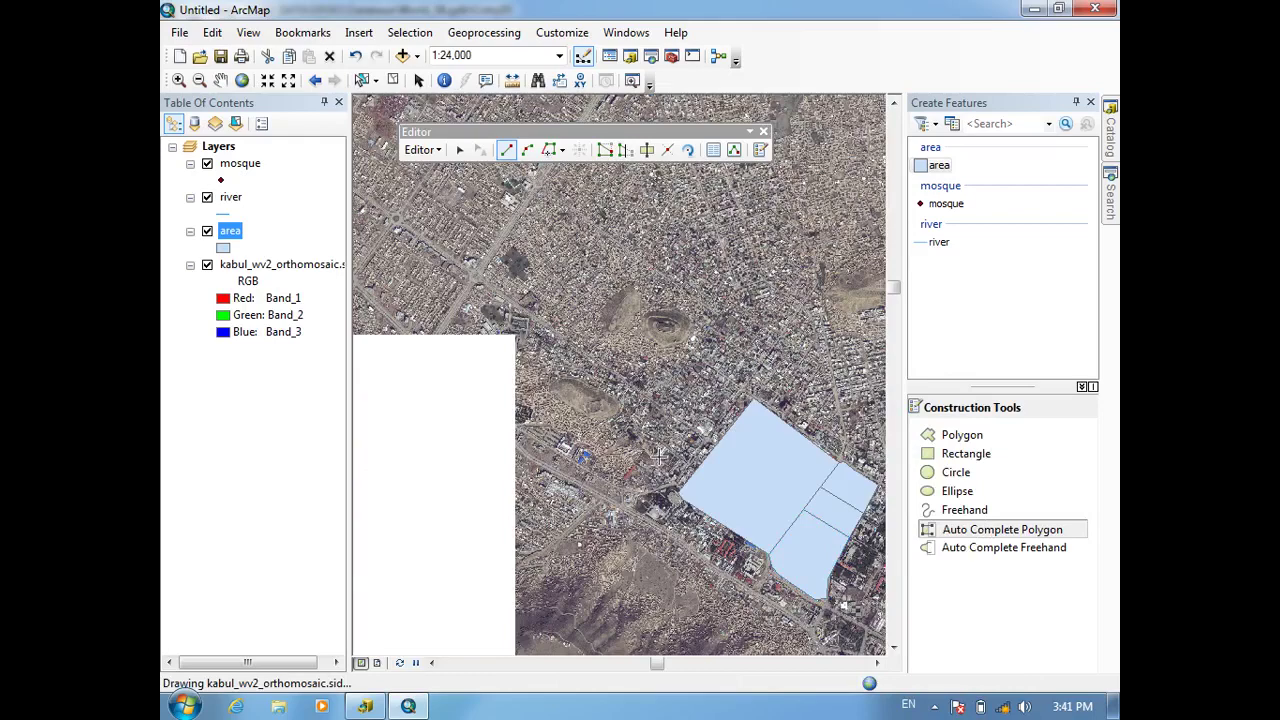
pyautogui.scroll(-5, 662, 457)
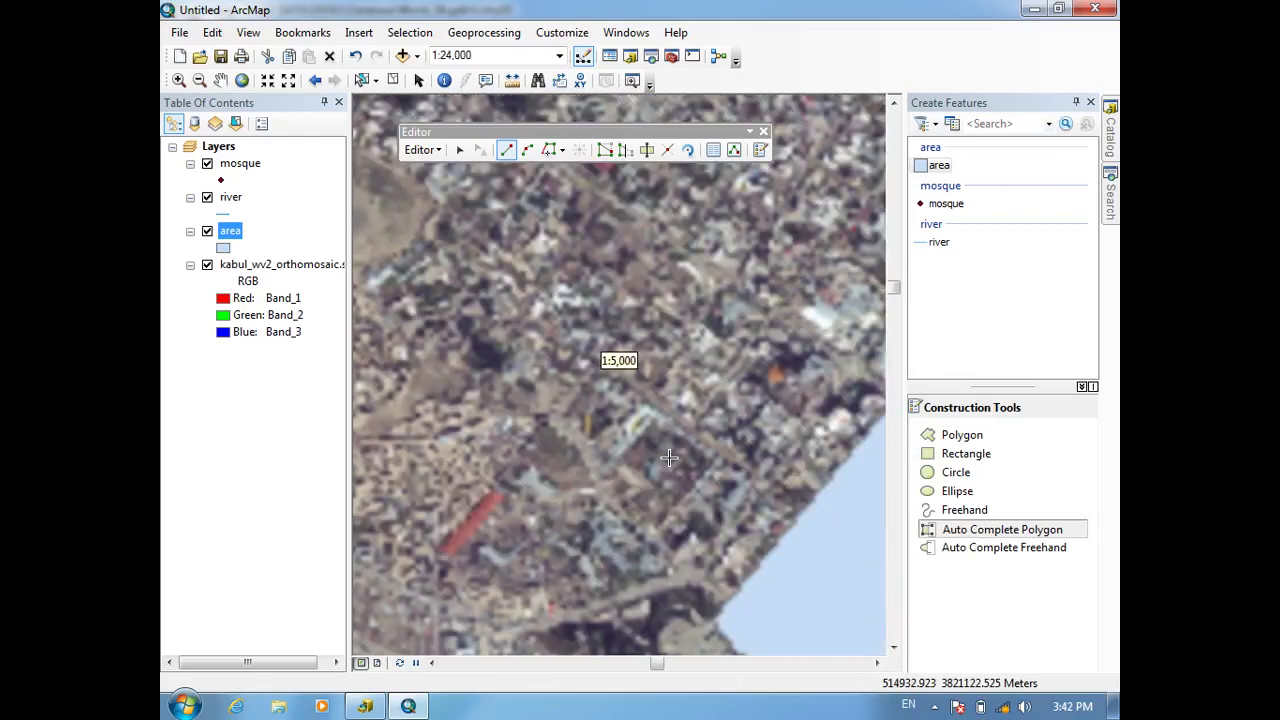
pyautogui.scroll(2, 672, 456)
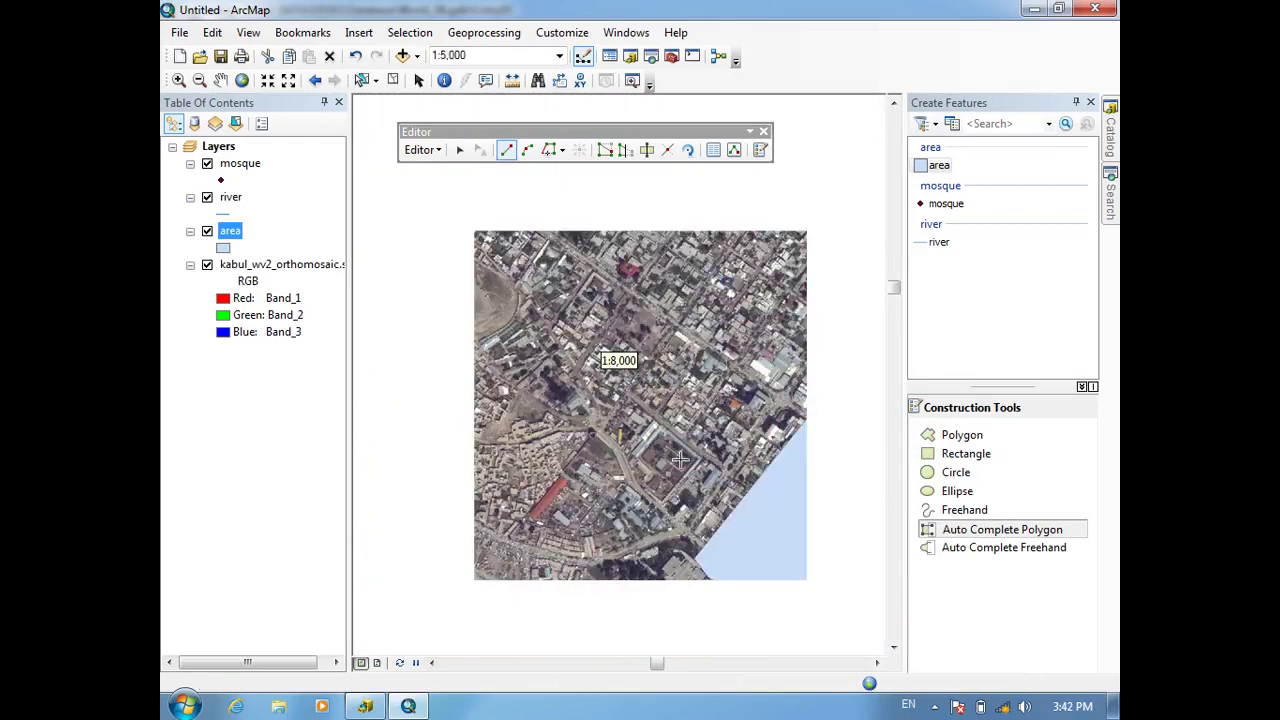
pyautogui.moveTo(778, 429); pyautogui.dragTo(553, 420)
pyautogui.click(699, 270)
pyautogui.moveTo(854, 342); pyautogui.dragTo(903, 467)
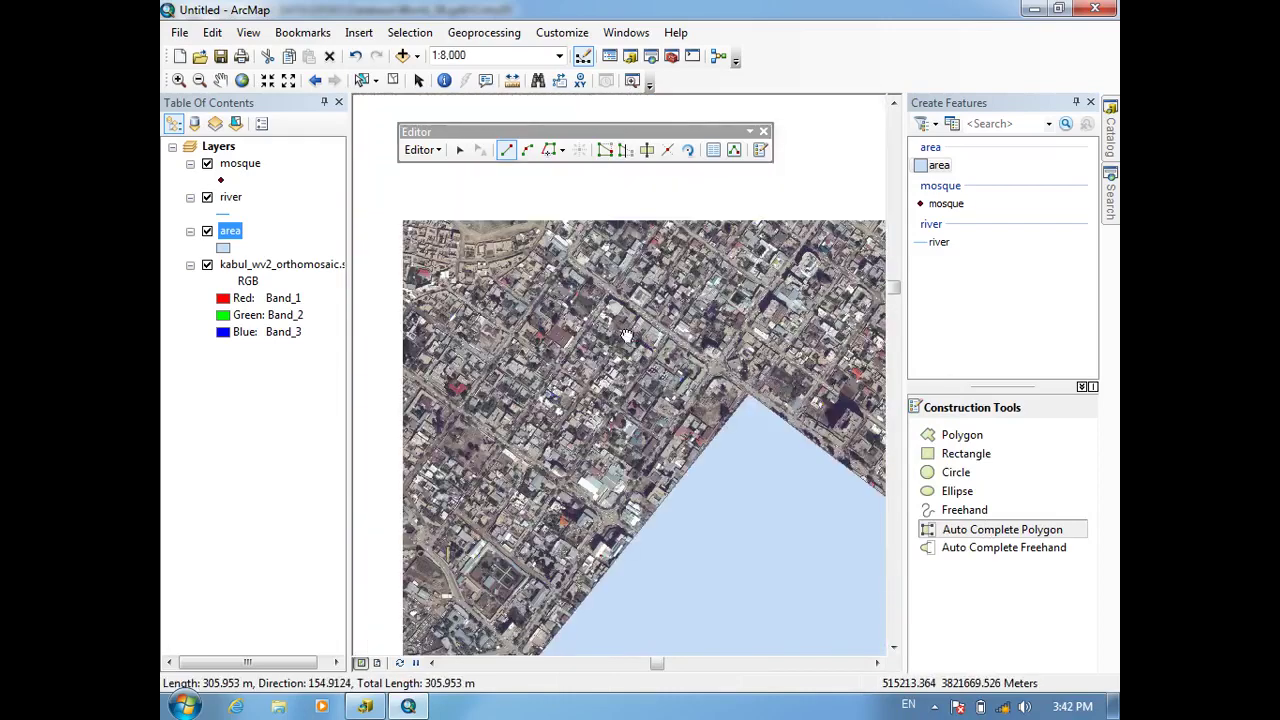
# Step: Draw an area polygon of about 215,000 m² along the streets from the large polygon's northern corner back to its northwestern edge
pyautogui.click(948, 437)
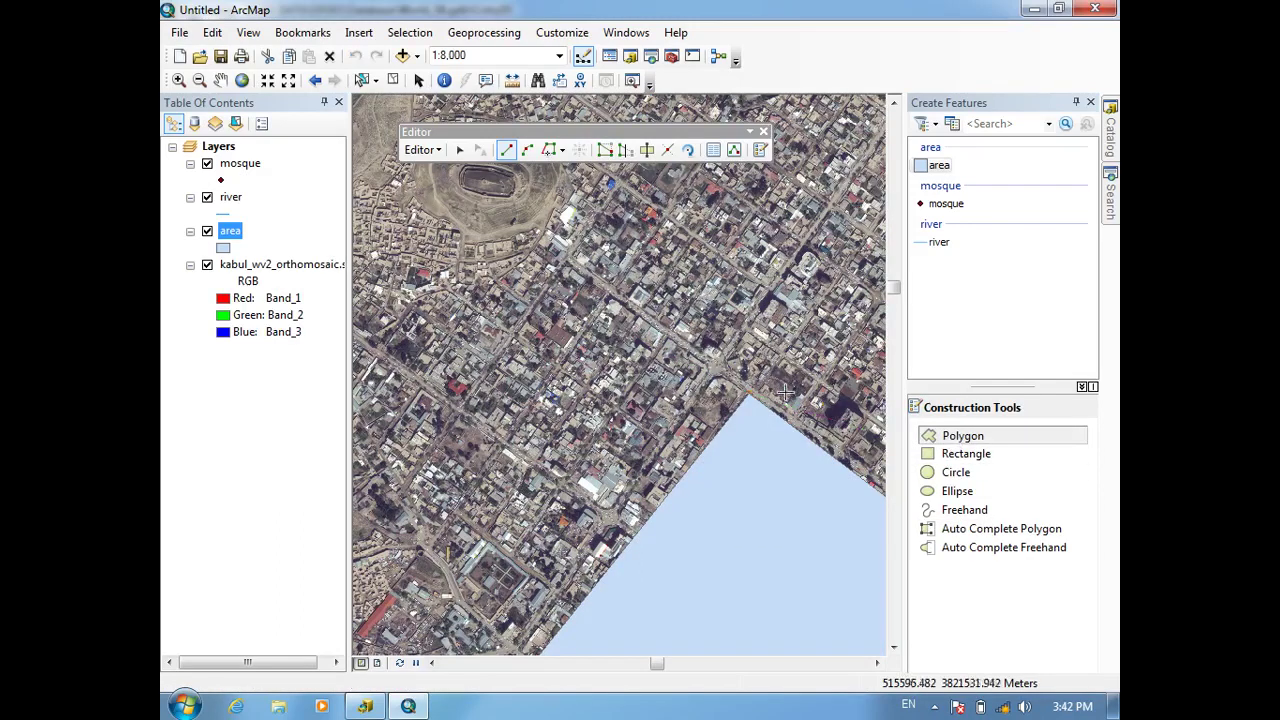
pyautogui.click(741, 403)
pyautogui.click(572, 261)
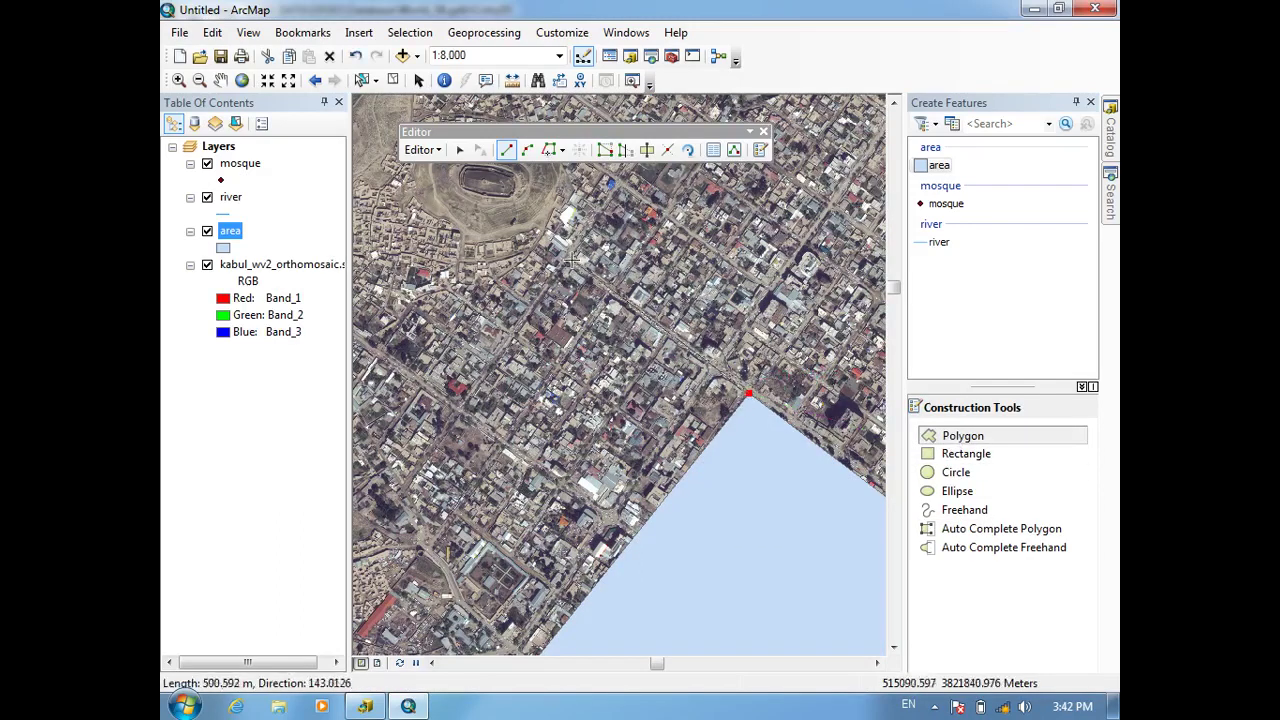
pyautogui.click(480, 367)
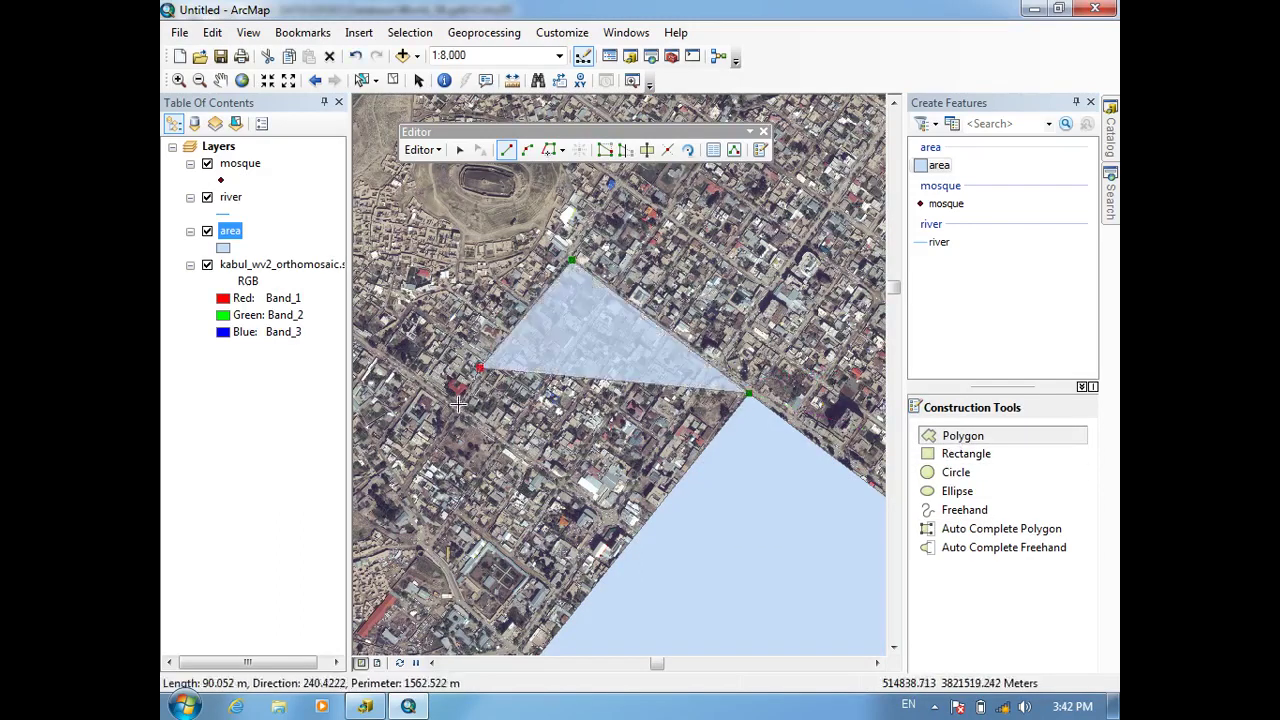
pyautogui.click(454, 408)
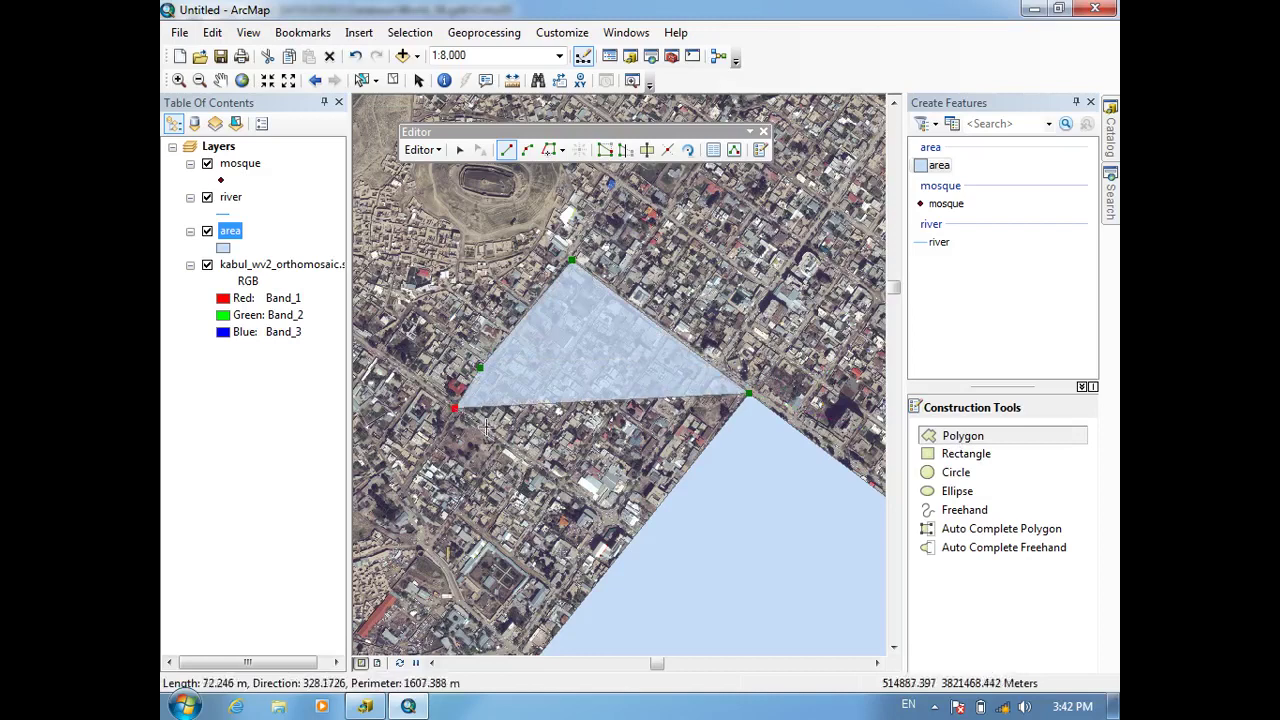
pyautogui.doubleClick(628, 542)
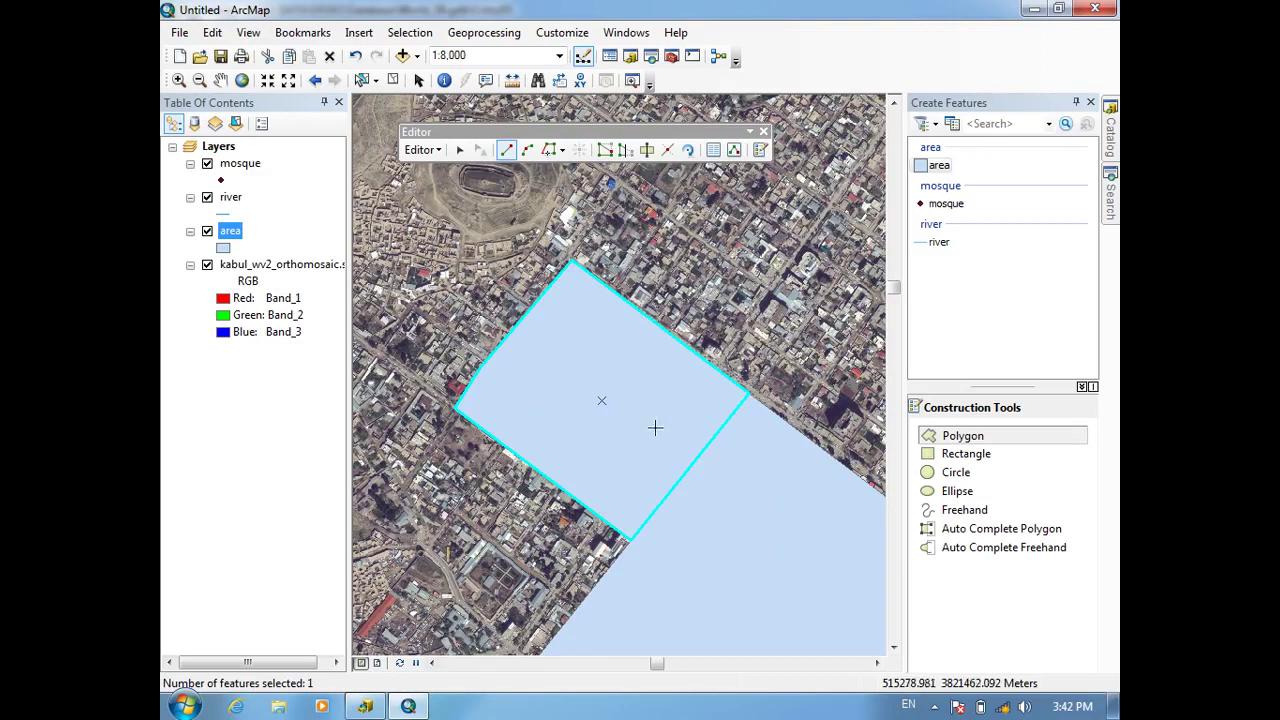
# Step: Name the newest record in the area layer's attribute table agricultural area and close the table
pyautogui.rightClick(226, 236)
pyautogui.click(280, 288)
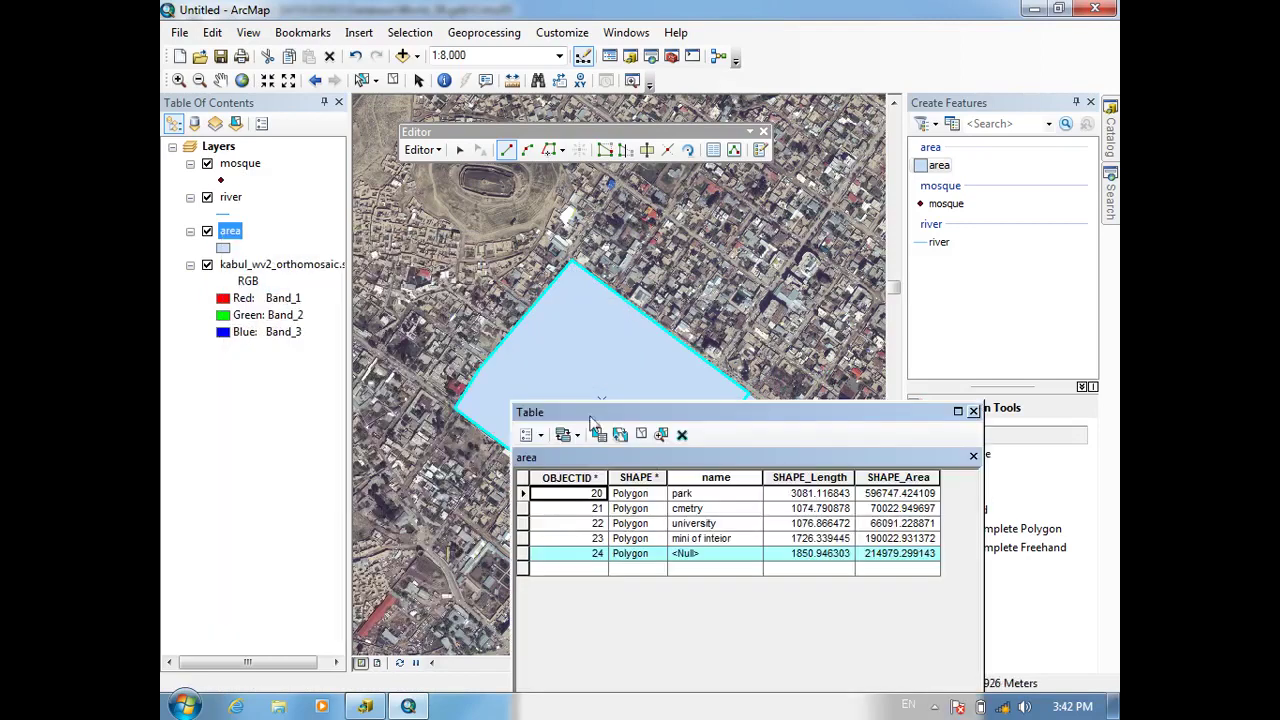
pyautogui.click(713, 554)
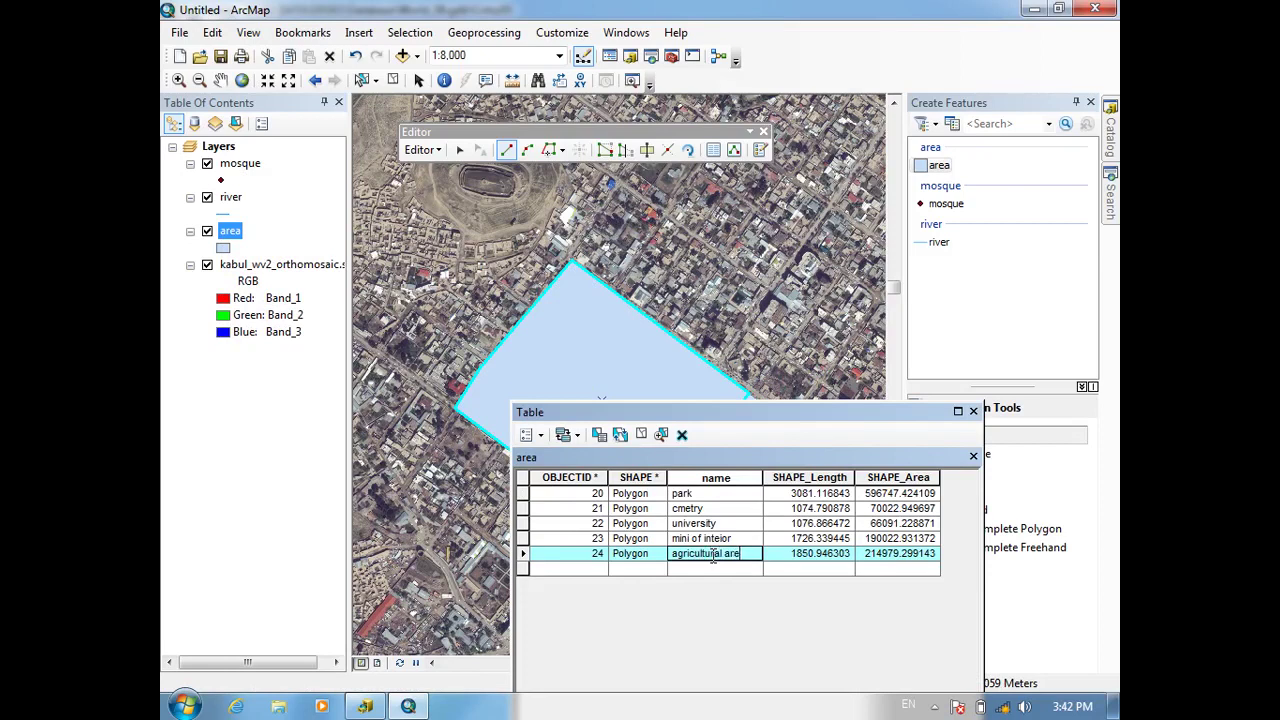
pyautogui.click(973, 411)
# Step: Examine the imagery around the digitized polygons and further southwest to locate the river's course
pyautogui.press('Down')
pyautogui.press('Down')
pyautogui.press('Down')
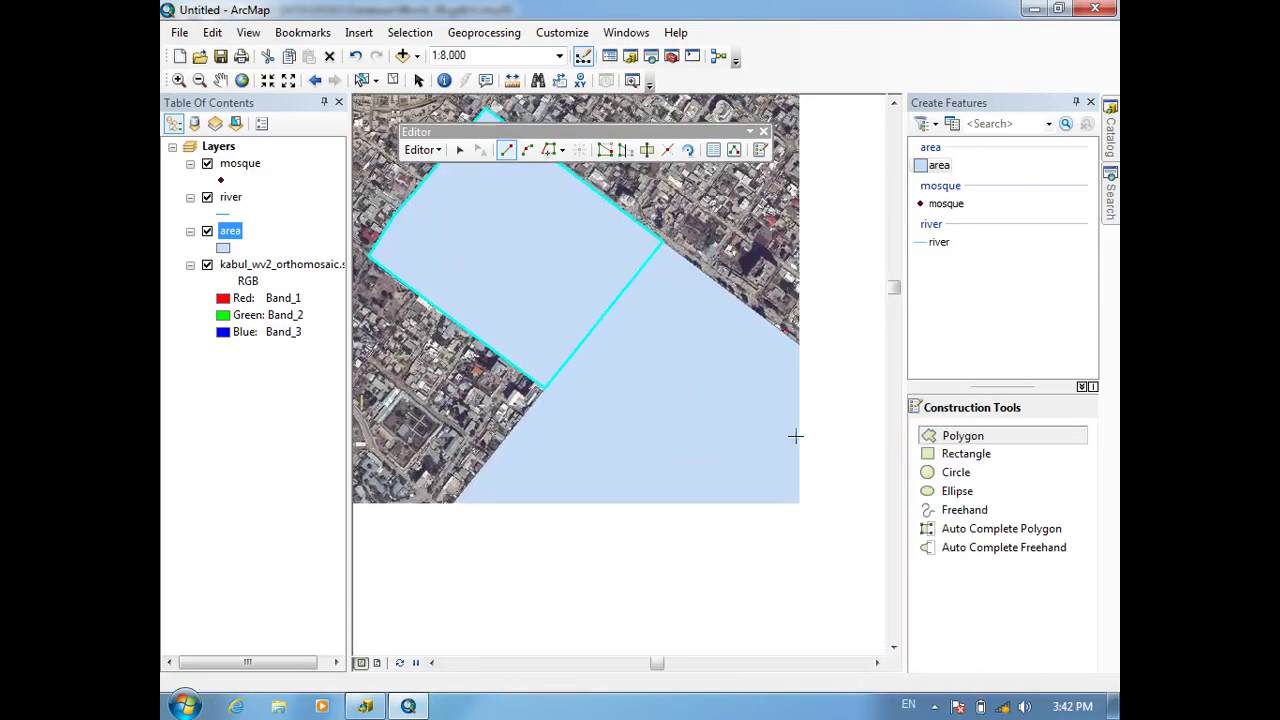
pyautogui.press('Up')
pyautogui.press('Up')
pyautogui.press('Up')
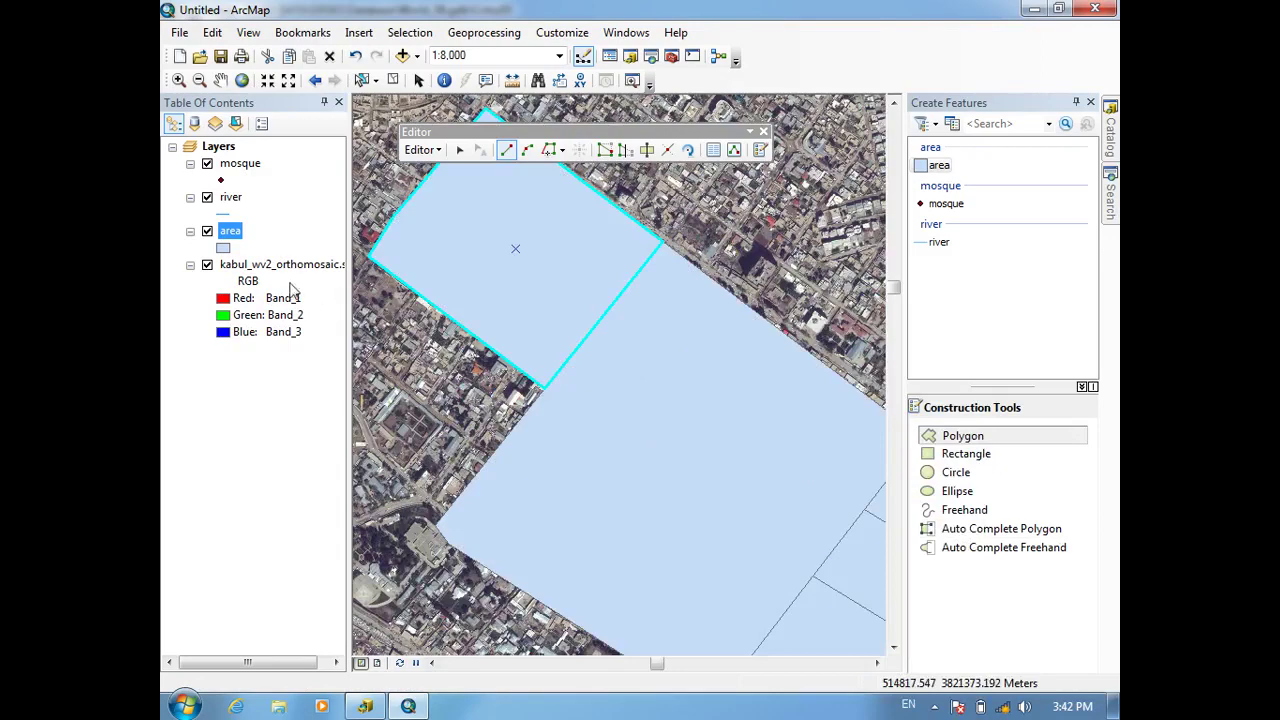
pyautogui.scroll(3, 588, 448)
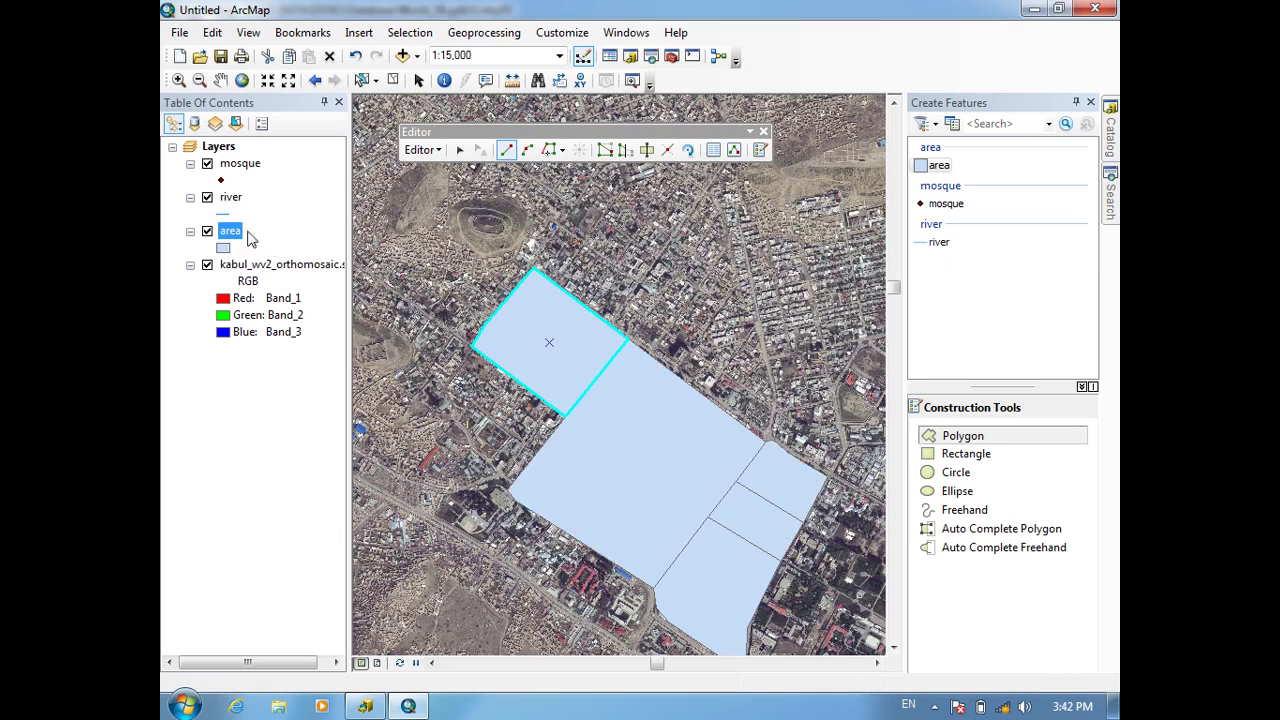
pyautogui.scroll(2, 543, 349)
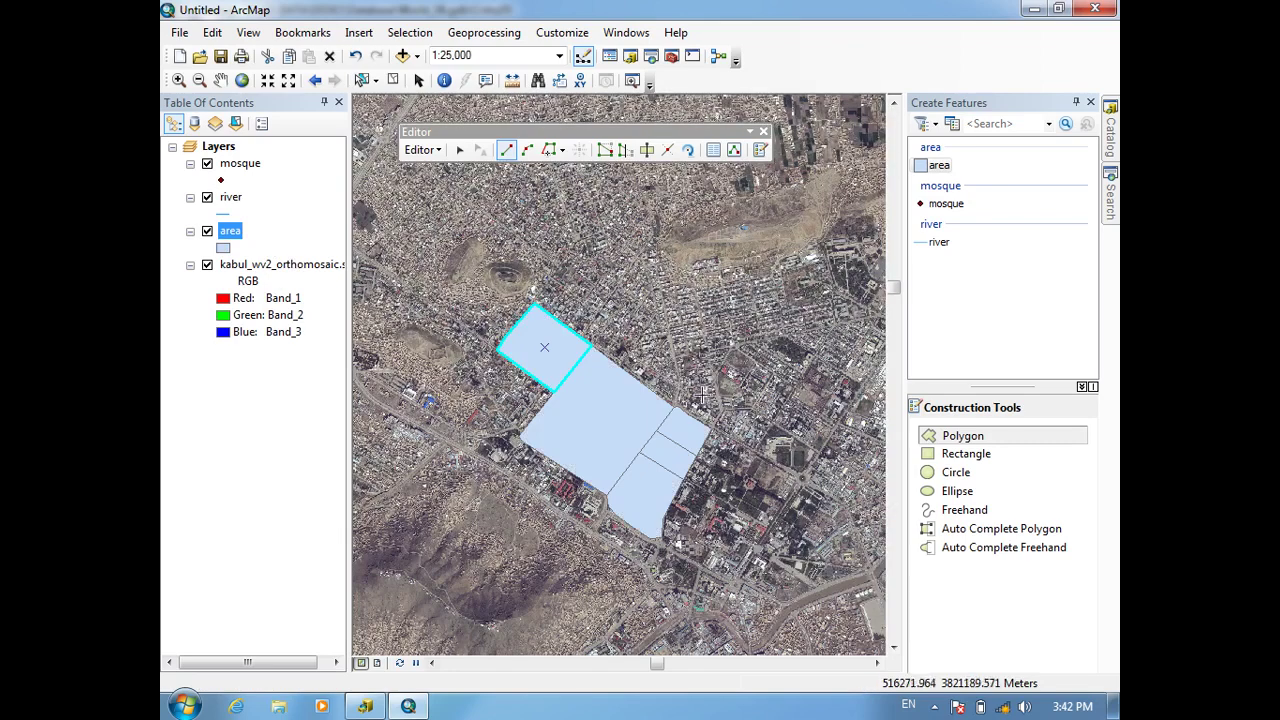
pyautogui.scroll(-3, 706, 375)
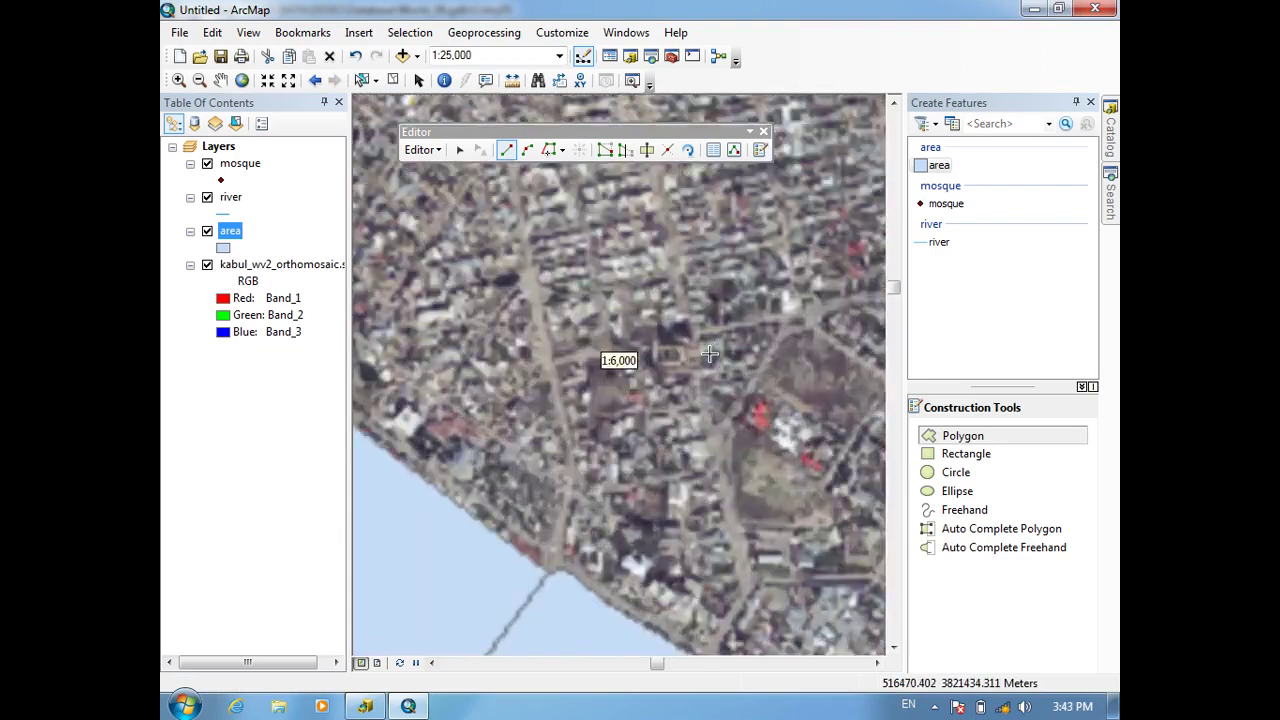
pyautogui.scroll(5, 690, 420)
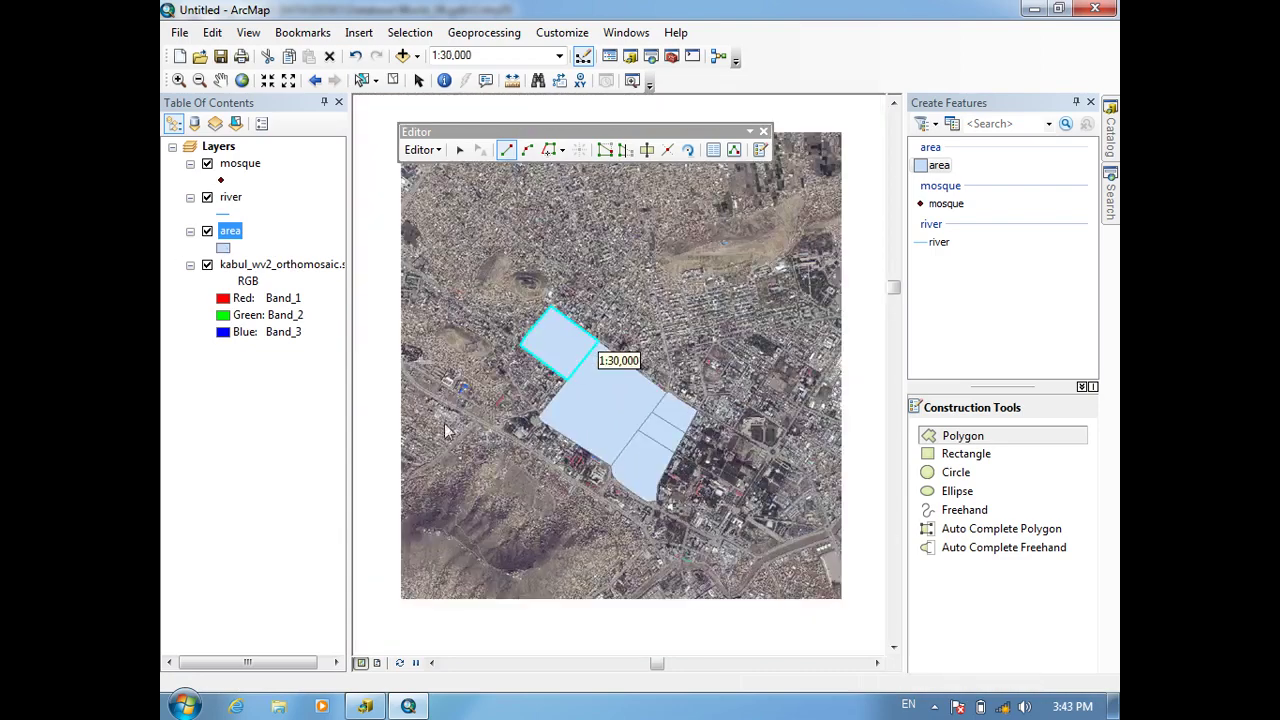
pyautogui.moveTo(618, 487)
pyautogui.mouseDown()
pyautogui.moveTo(650, 421)
pyautogui.moveTo(651, 334)
pyautogui.mouseUp()
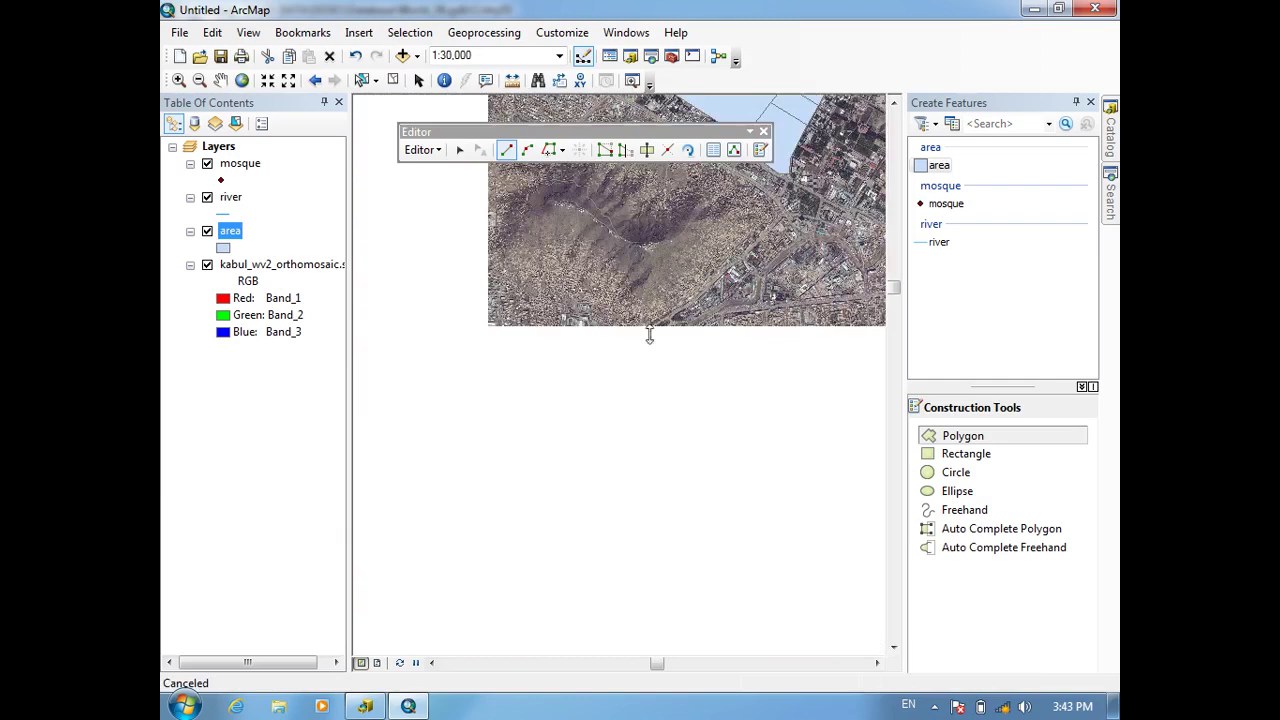
pyautogui.moveTo(629, 423)
pyautogui.mouseDown()
pyautogui.moveTo(586, 480)
pyautogui.moveTo(600, 360)
pyautogui.moveTo(622, 325)
pyautogui.mouseUp()
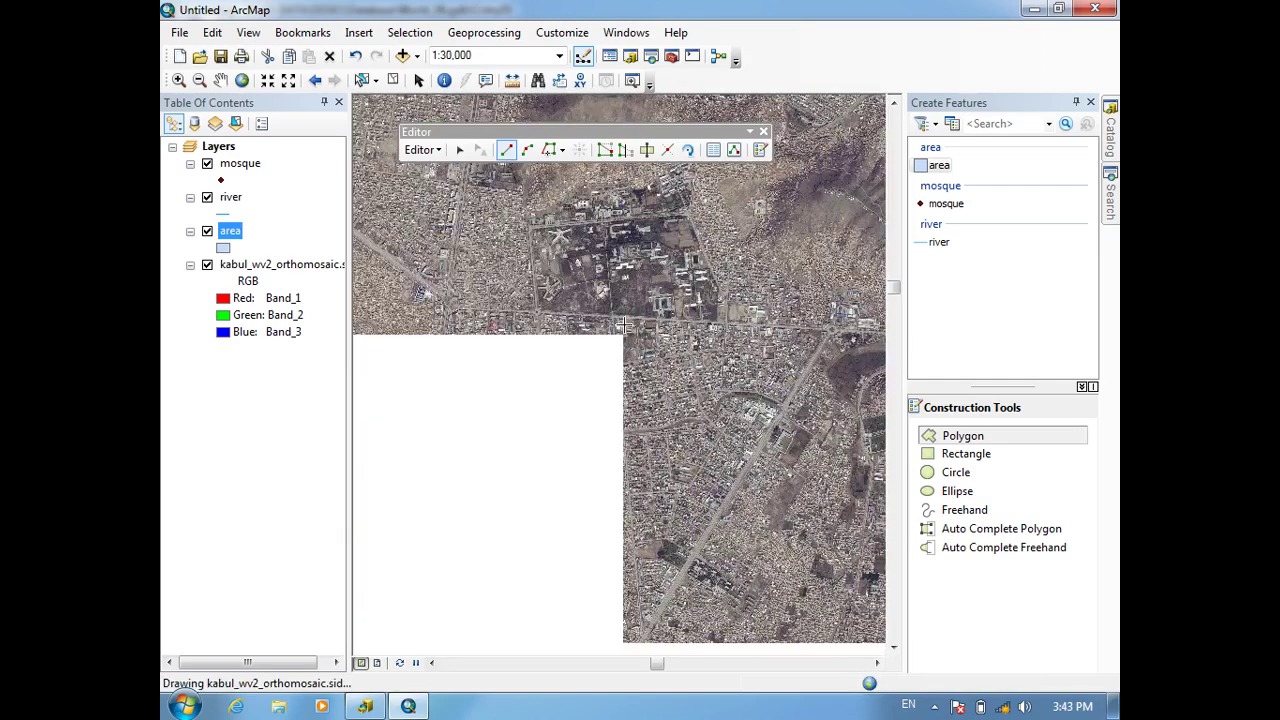
pyautogui.scroll(2, 622, 325)
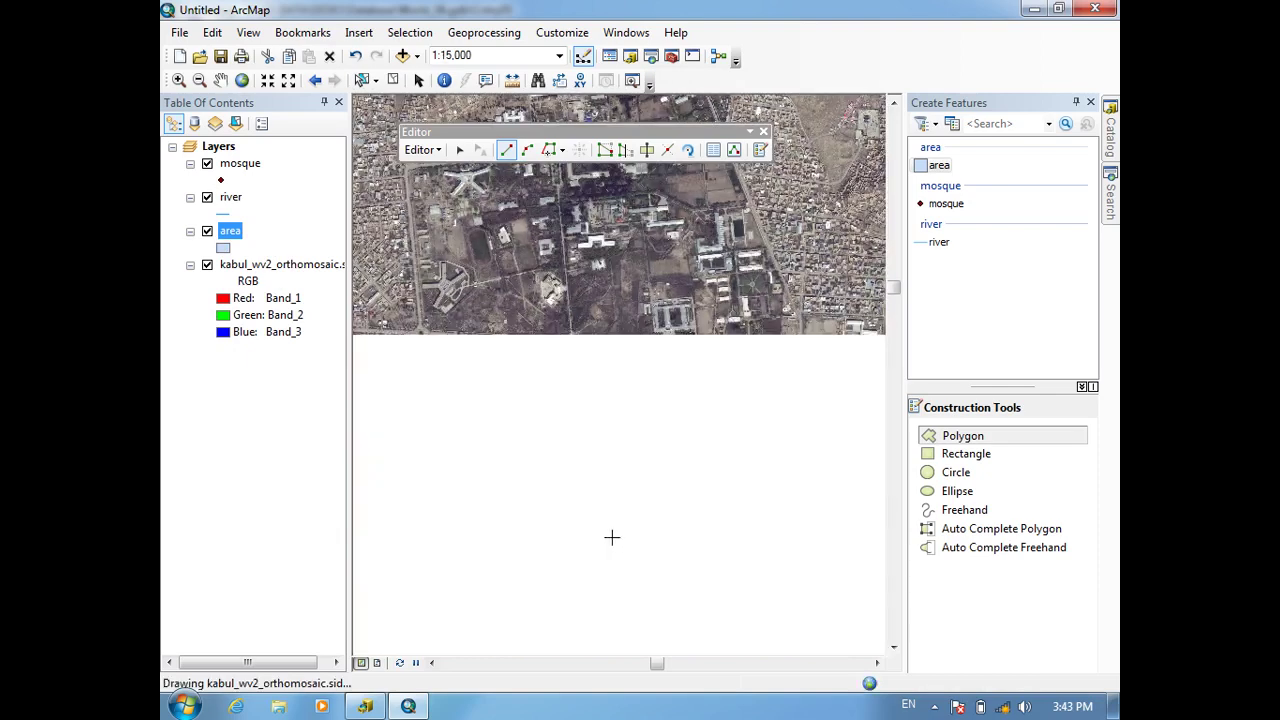
pyautogui.moveTo(612, 537); pyautogui.dragTo(626, 251)
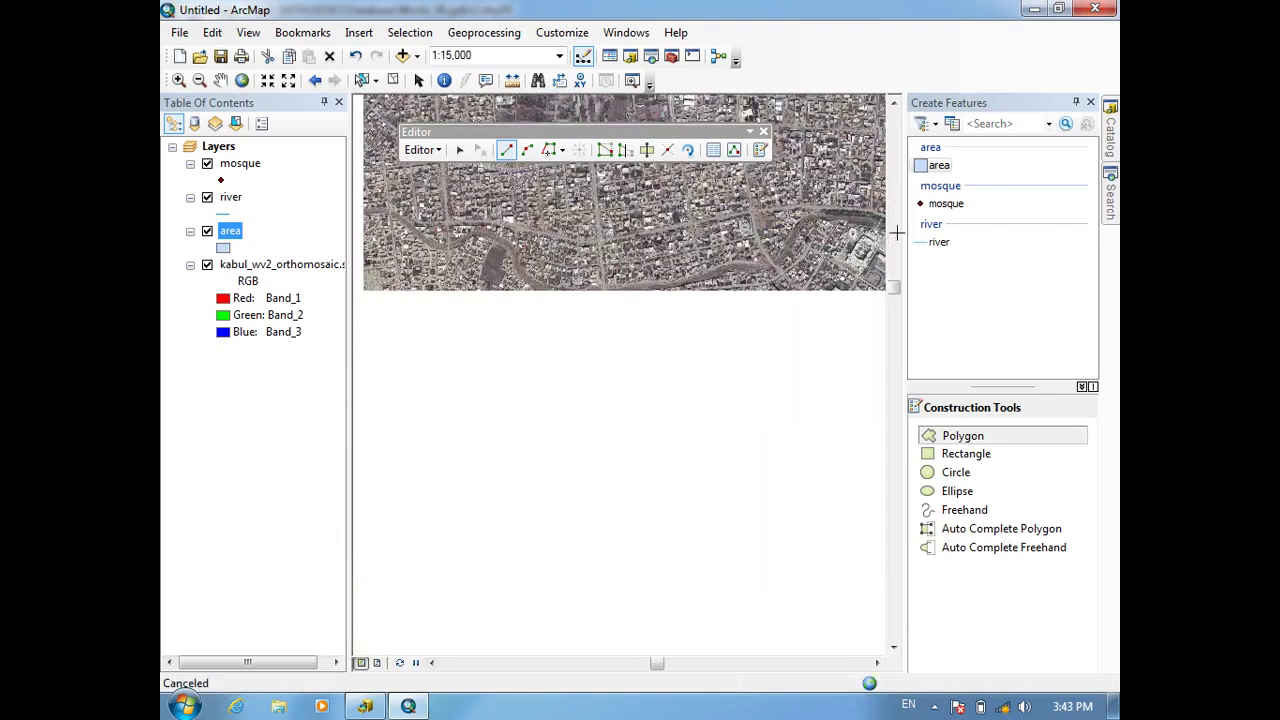
# Step: Start a straight-segment line in the river layer at the river's western bend, just northwest of the dark field, with two points
pyautogui.click(933, 170)
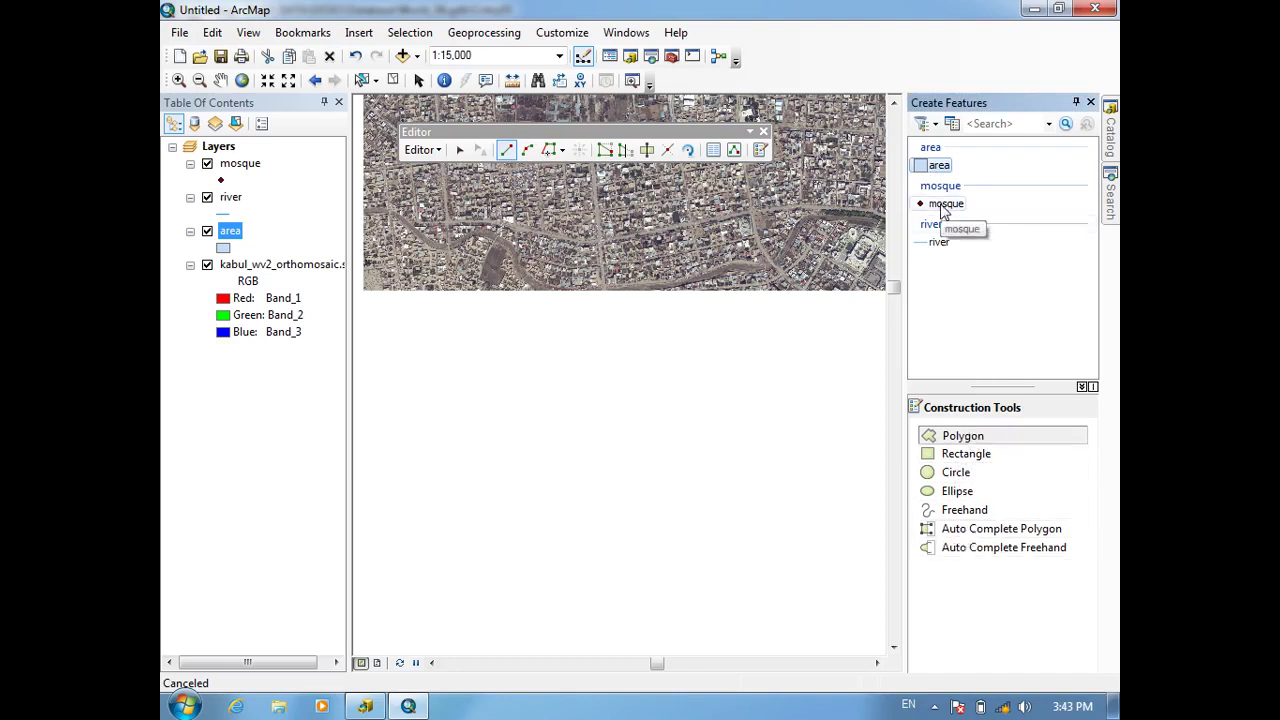
pyautogui.click(938, 248)
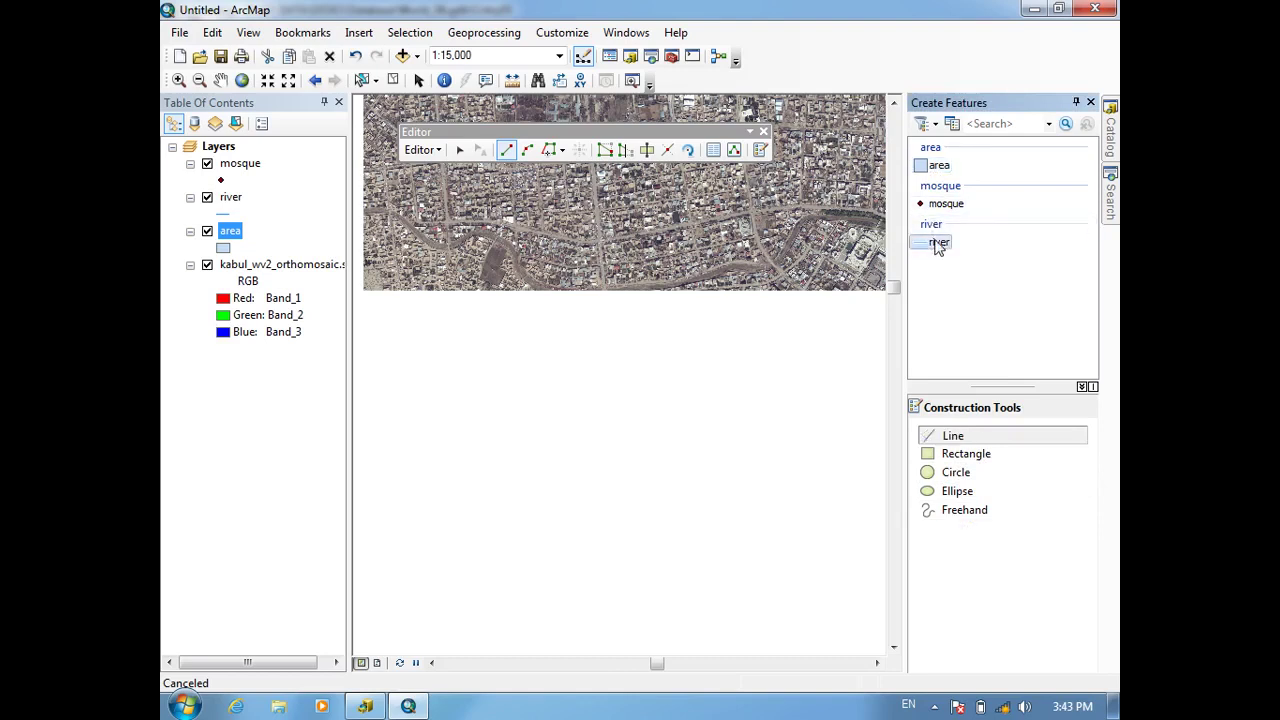
pyautogui.click(947, 436)
pyautogui.click(453, 239)
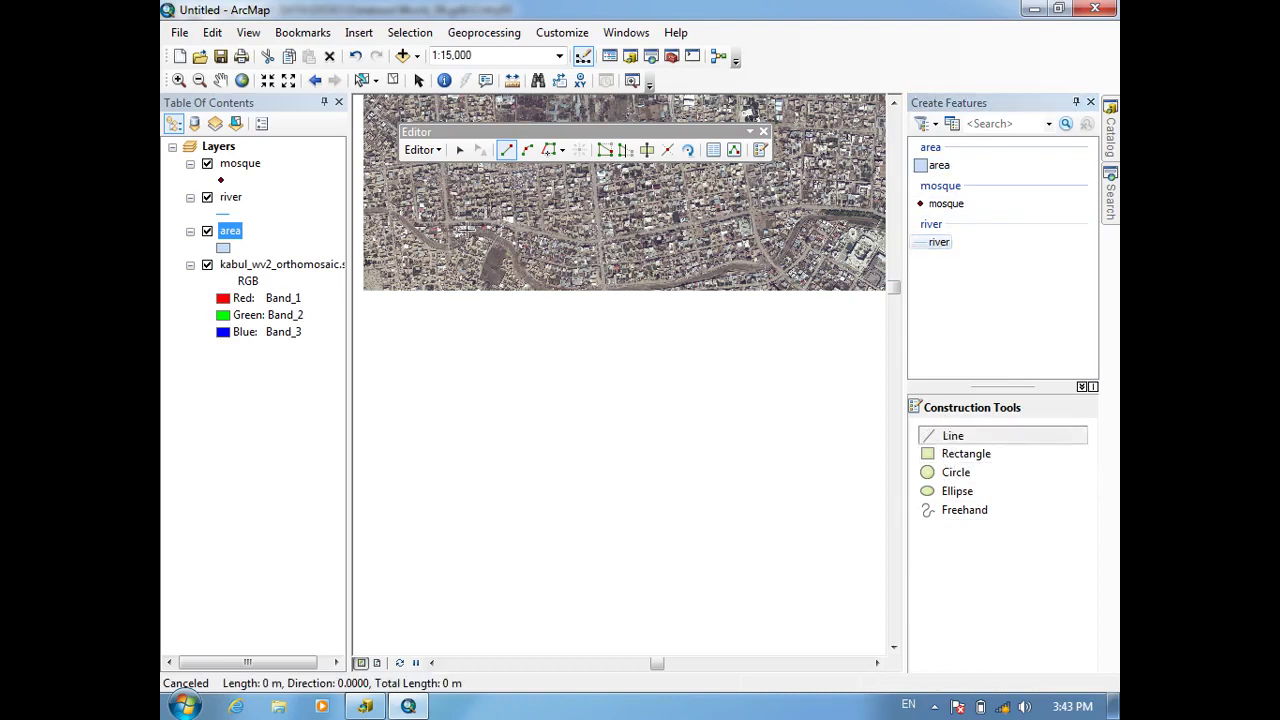
pyautogui.click(480, 229)
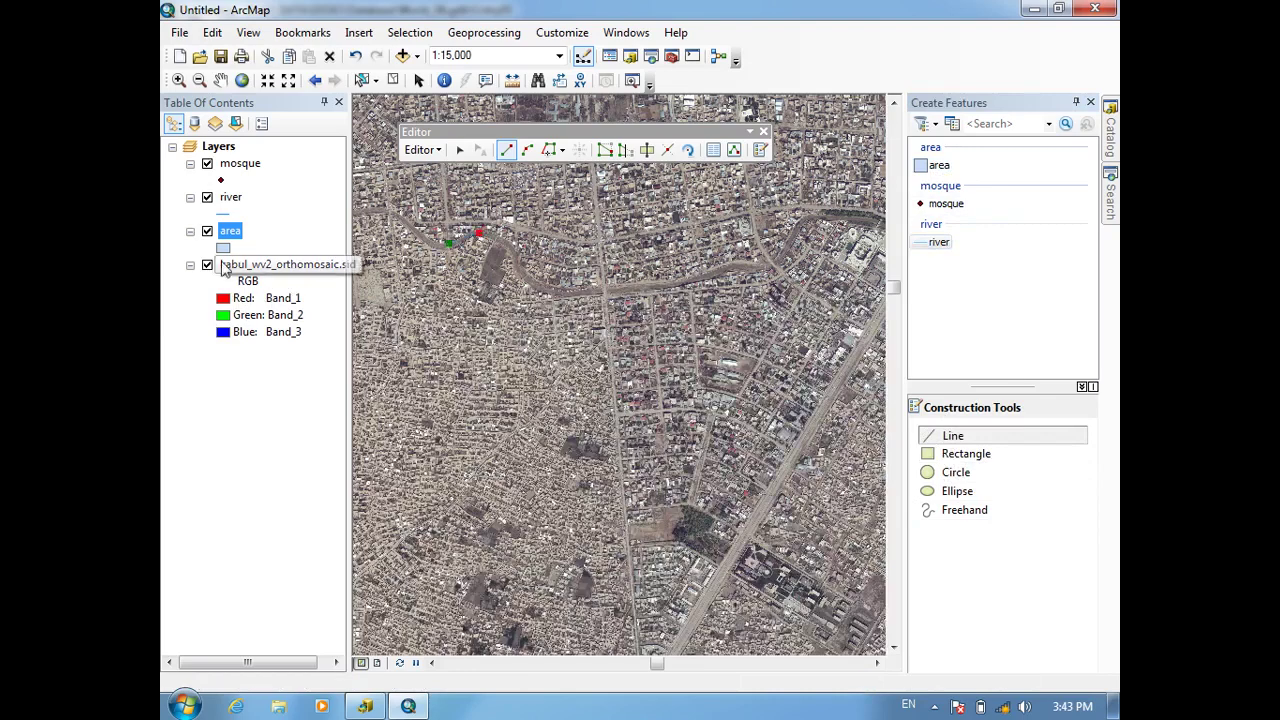
pyautogui.scroll(5, 478, 224)
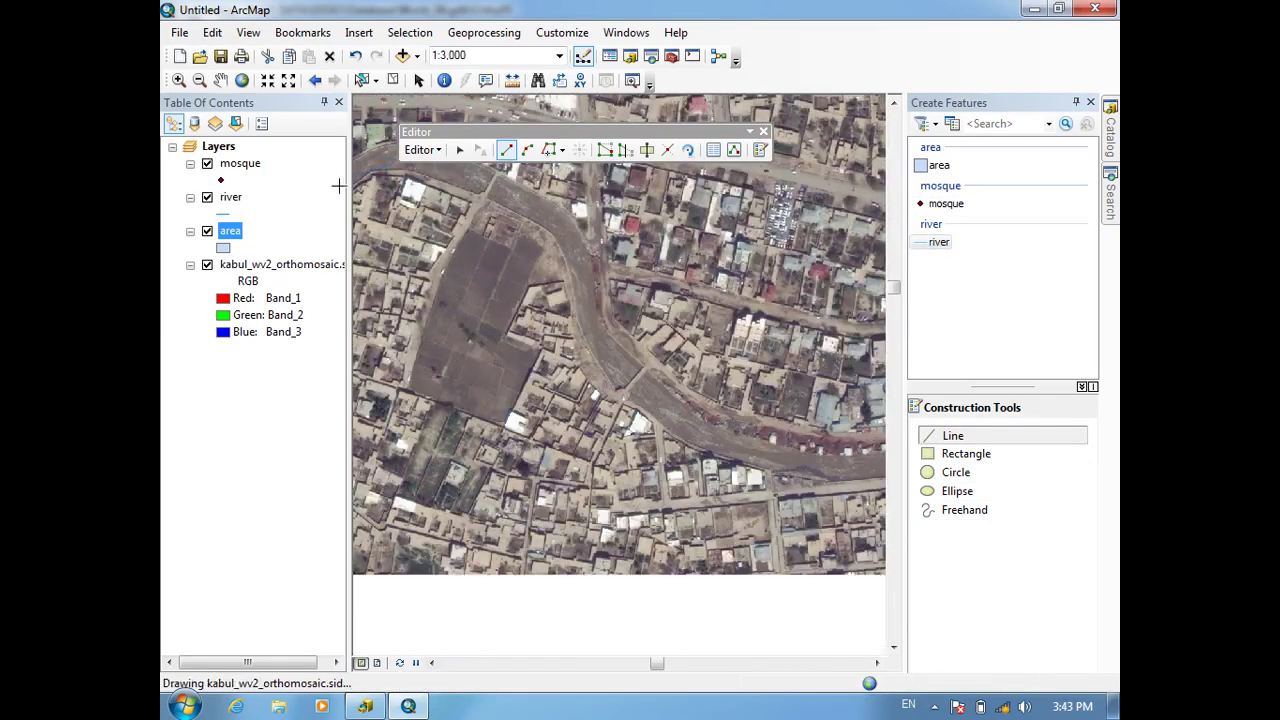
pyautogui.moveTo(344, 188); pyautogui.dragTo(274, 178)
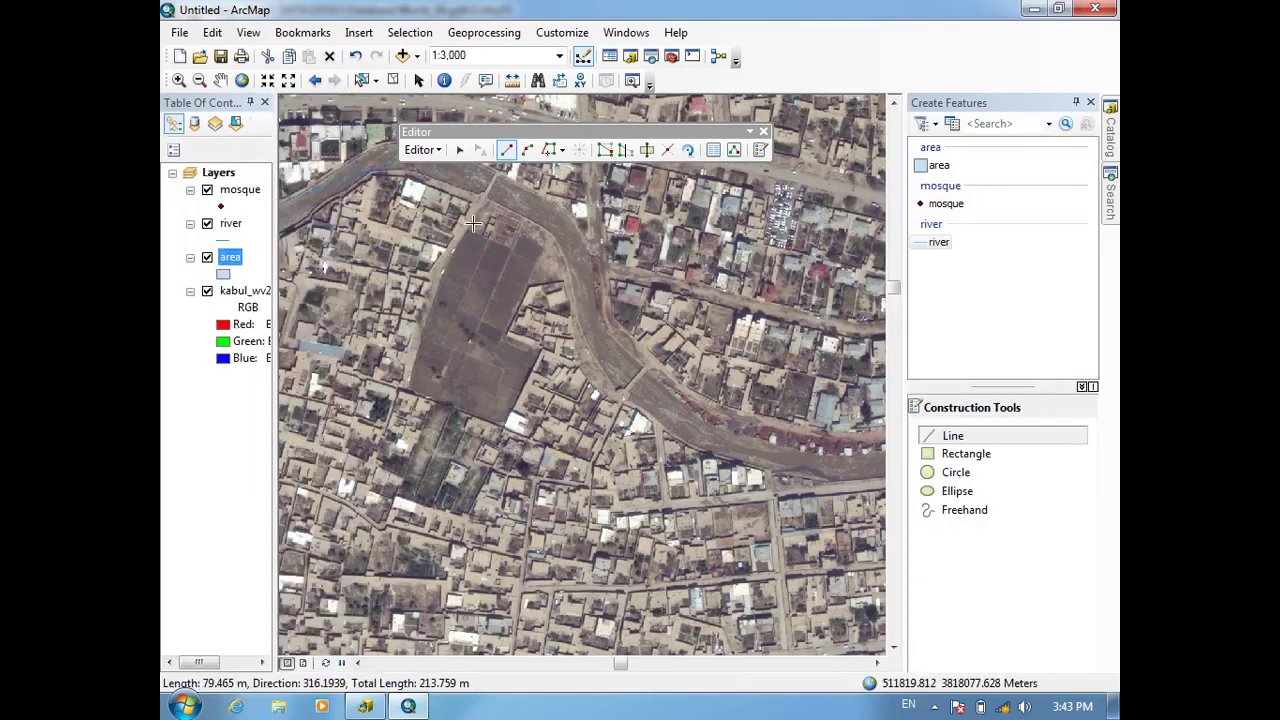
pyautogui.scroll(4, 473, 223)
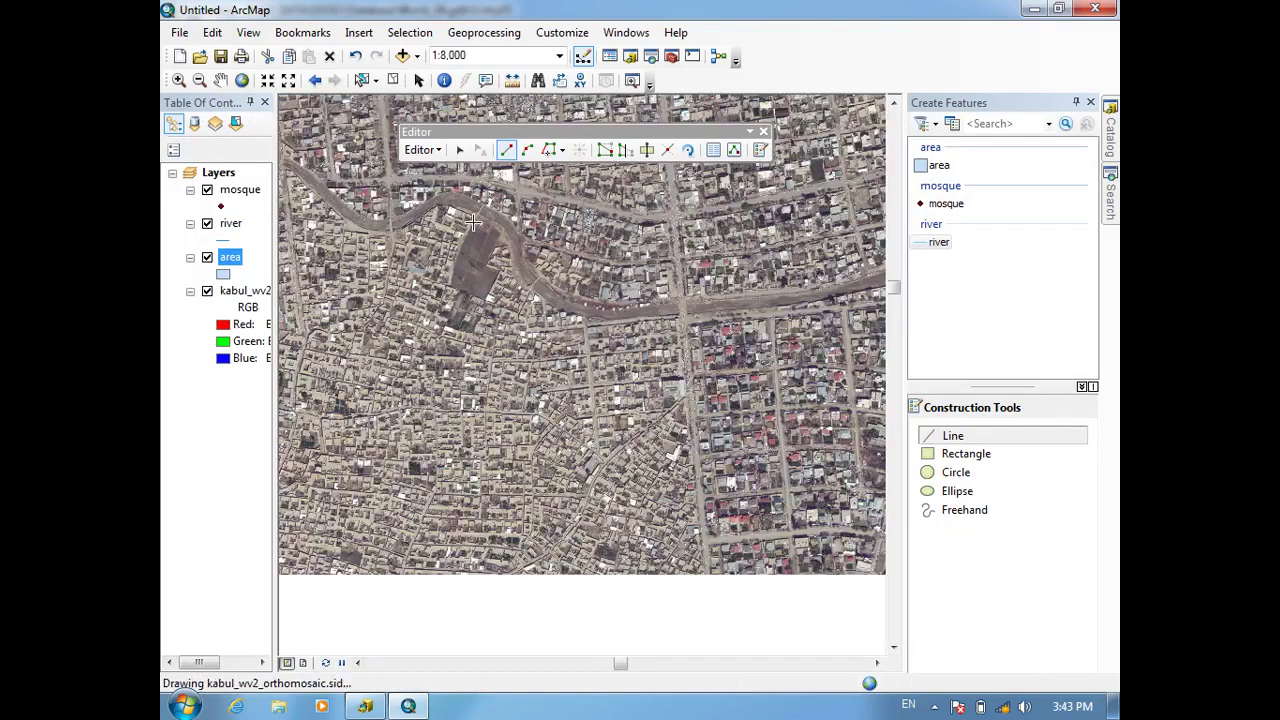
# Step: Continue the river line around the dark field and eastward past the north-south street, to a total length of about 1,200 m
pyautogui.click(497, 213)
pyautogui.click(512, 234)
pyautogui.click(530, 272)
pyautogui.click(569, 308)
pyautogui.click(660, 313)
pyautogui.click(740, 310)
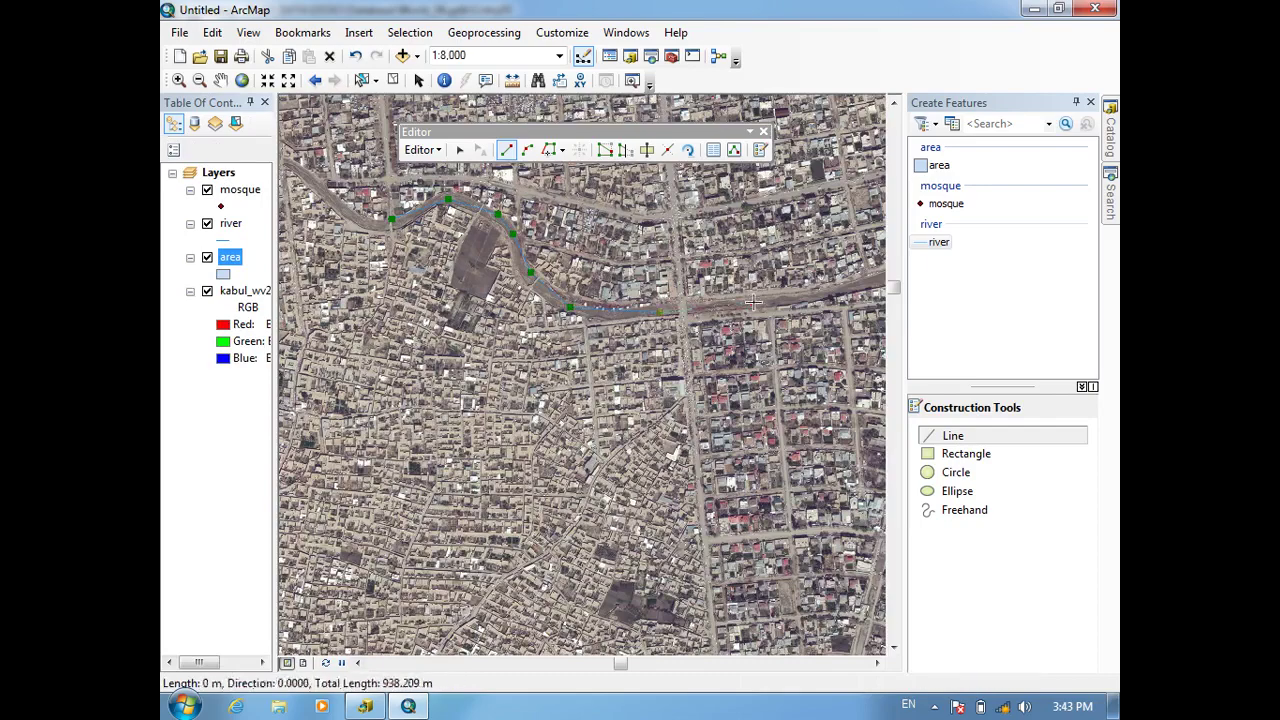
# Step: Extend the river line eastward through the next bends up to the wide diagonal main road, reaching about 2,180 m in total
pyautogui.scroll(-3, 776, 314)
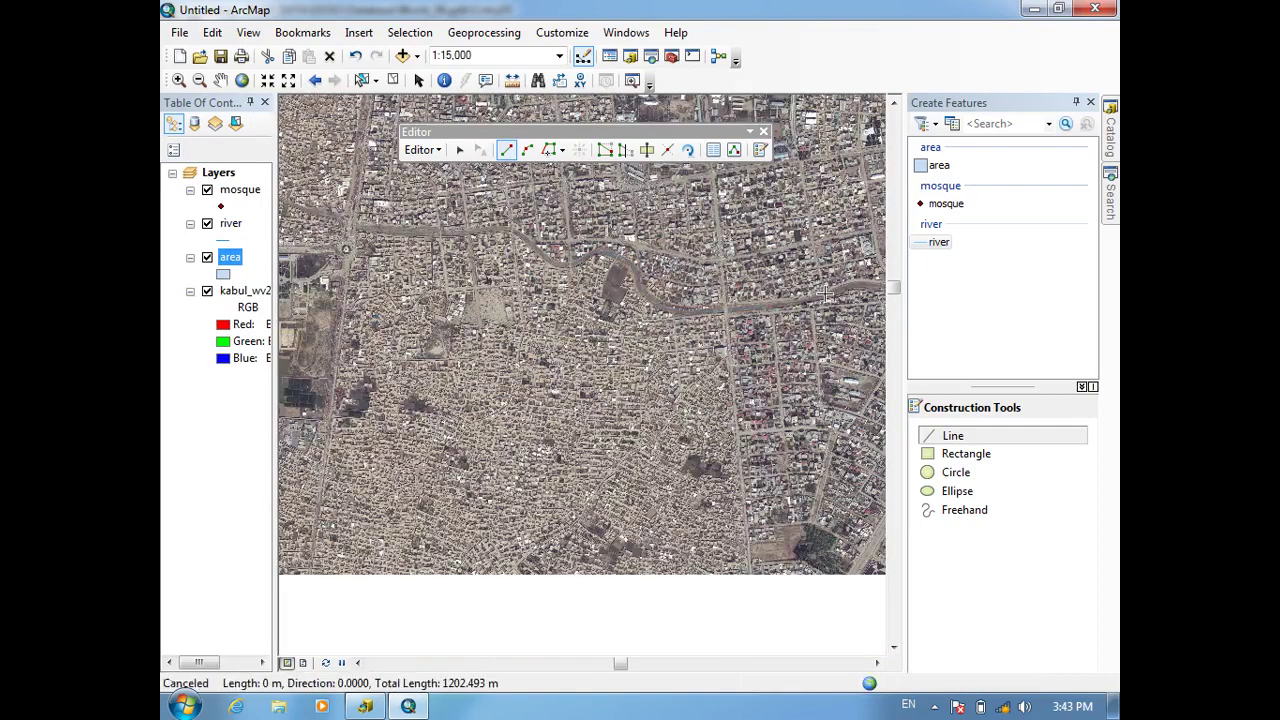
pyautogui.moveTo(830, 292); pyautogui.dragTo(636, 348)
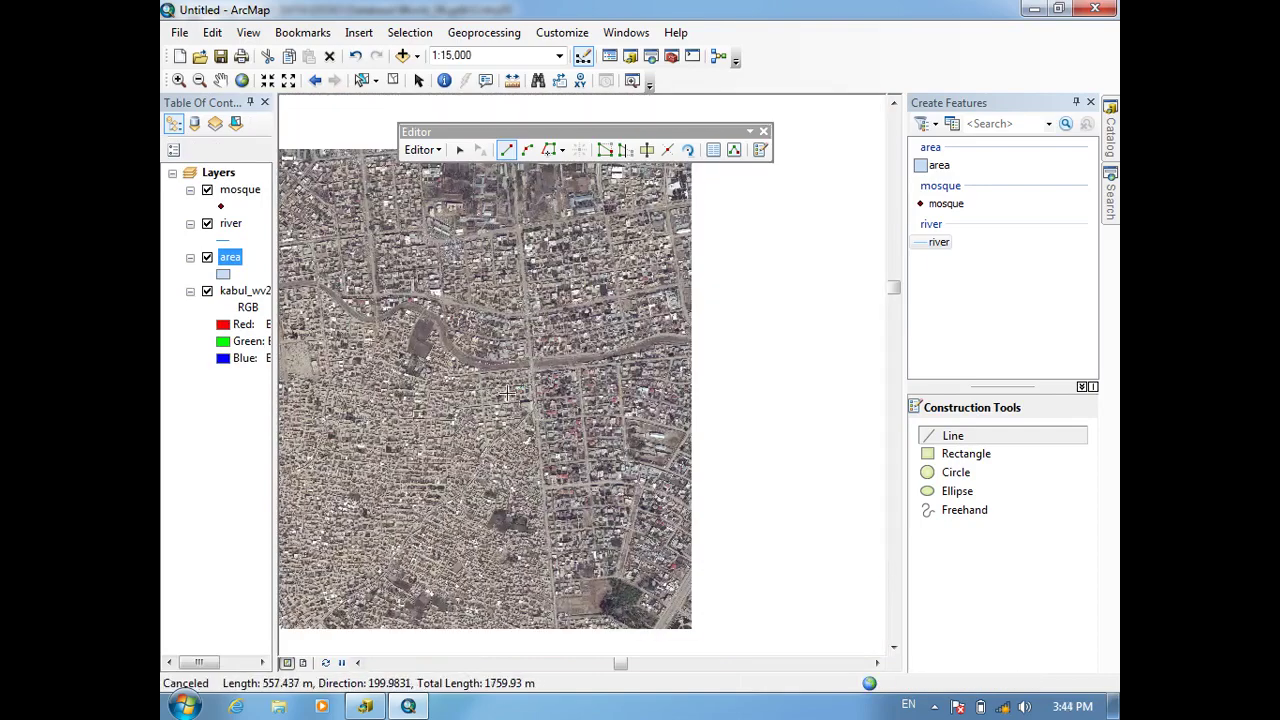
pyautogui.click(654, 340)
pyautogui.click(697, 341)
pyautogui.click(712, 328)
pyautogui.click(723, 302)
pyautogui.click(739, 289)
pyautogui.click(786, 292)
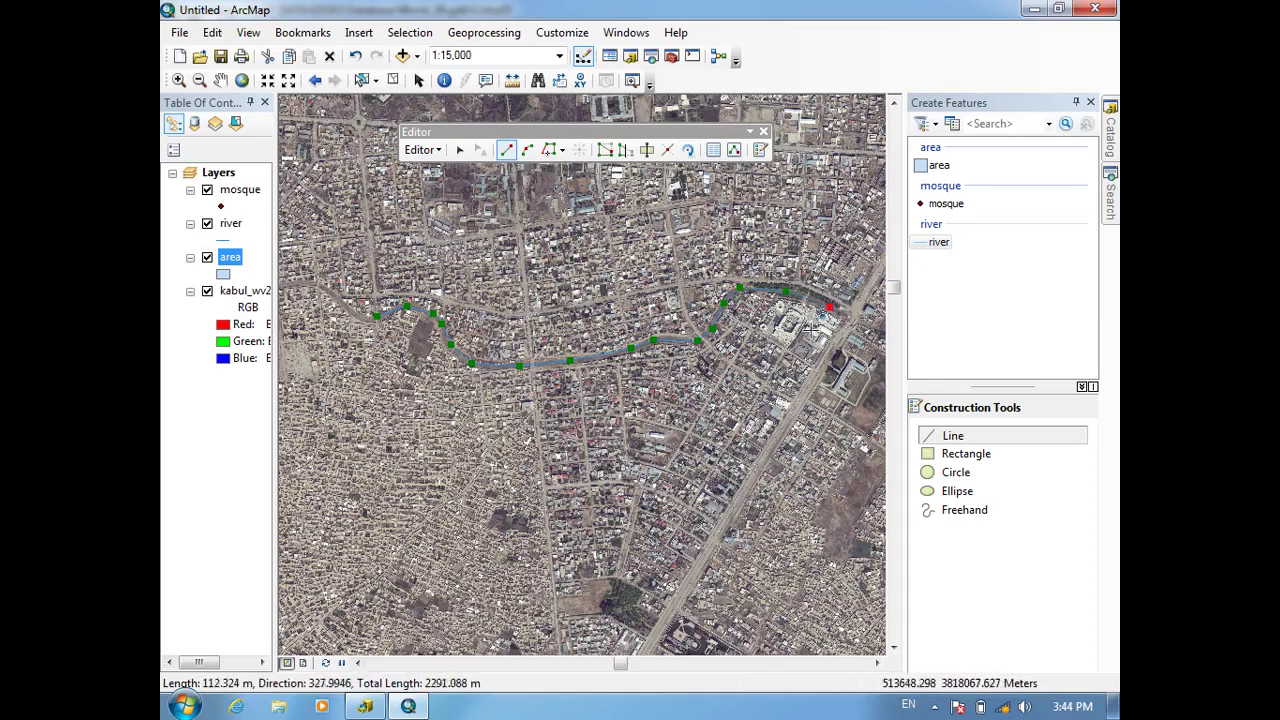
# Step: Carry the river line across the main road and around the dark plot, finishing it at about 2,700 m in total
pyautogui.moveTo(705, 350); pyautogui.dragTo(450, 360)
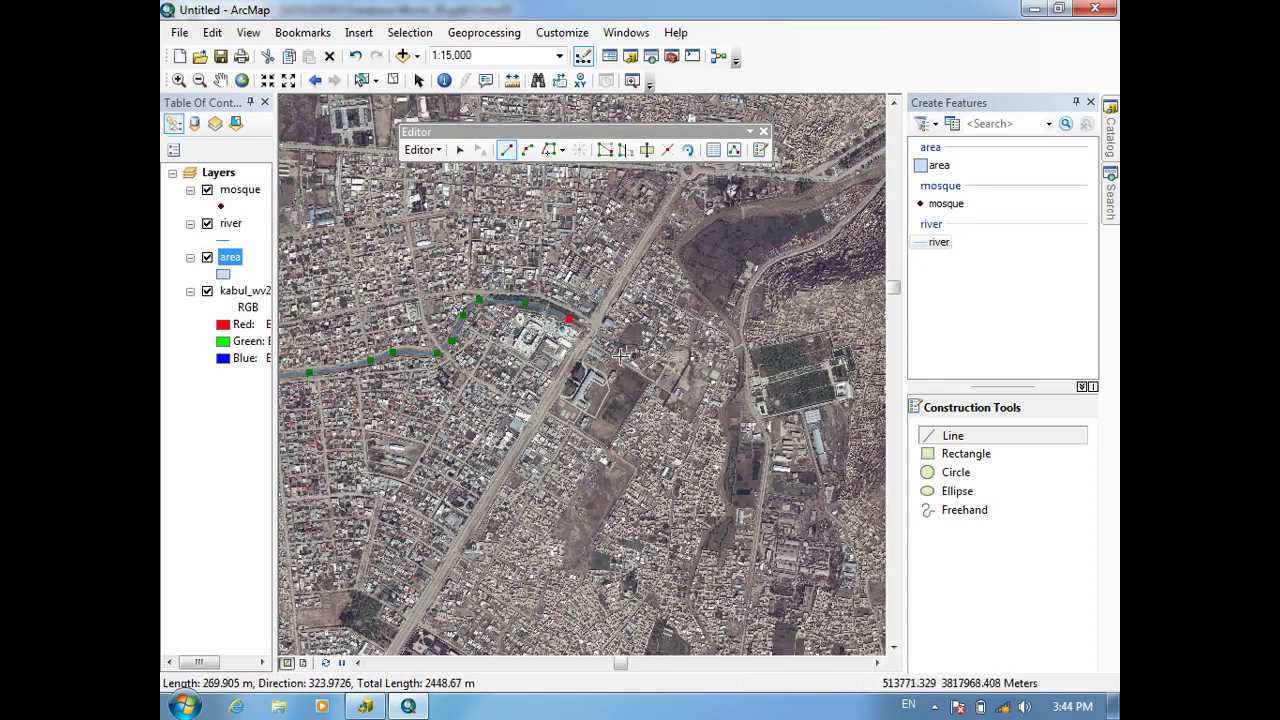
pyautogui.scroll(-4, 620, 358)
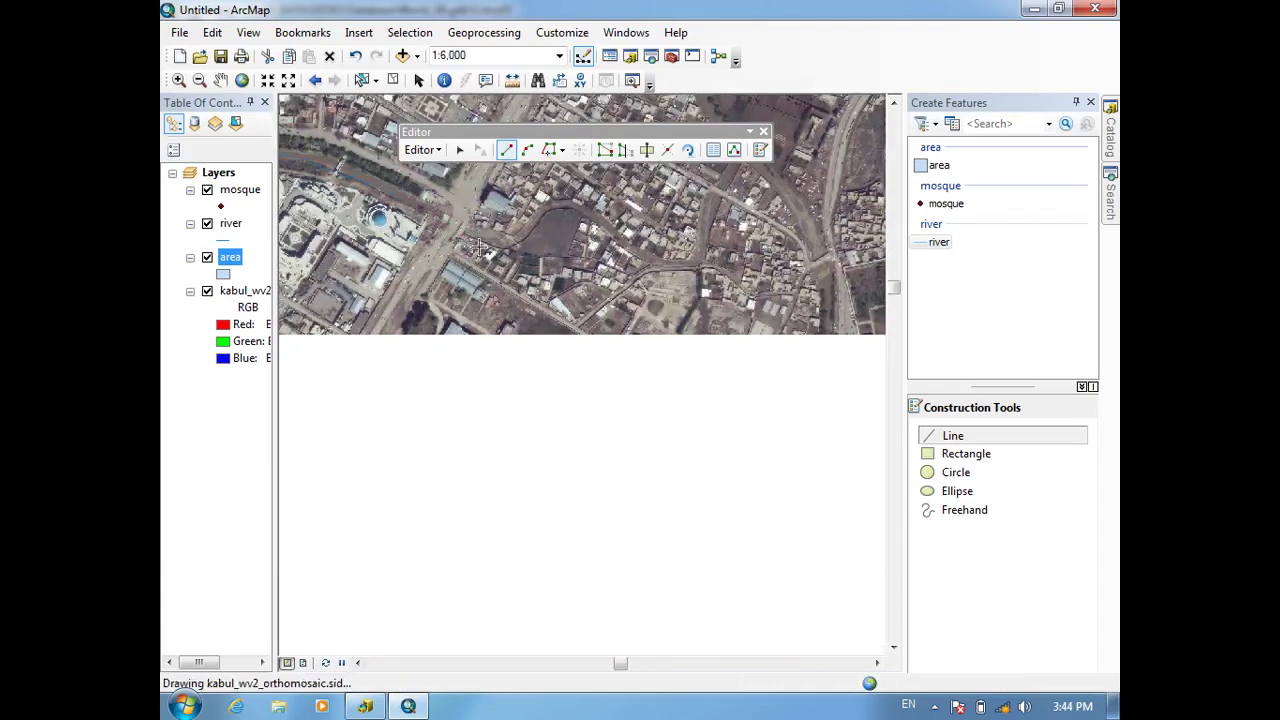
pyautogui.click(492, 240)
pyautogui.click(520, 243)
pyautogui.click(527, 215)
pyautogui.click(562, 208)
pyautogui.click(572, 207)
pyautogui.click(597, 215)
pyautogui.click(603, 222)
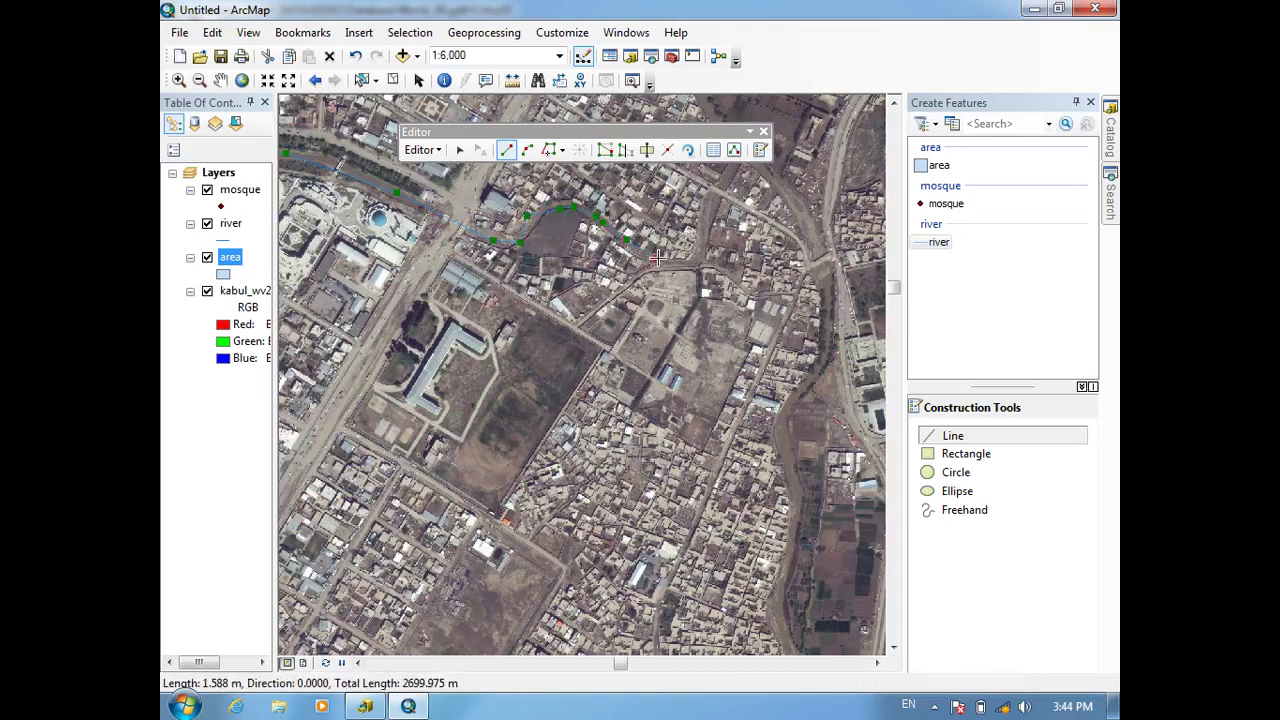
pyautogui.press('Escape')
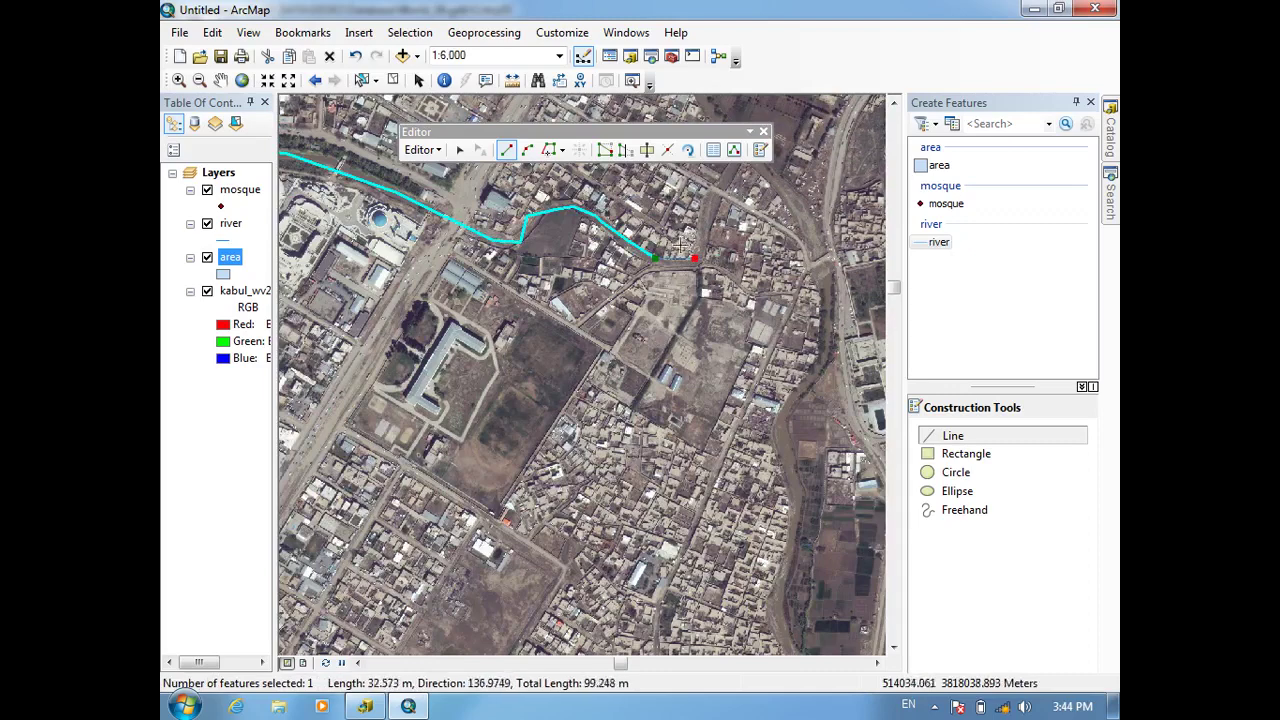
# Step: Finish a short second river line running east from the first line's end and bending north
pyautogui.doubleClick(708, 225)
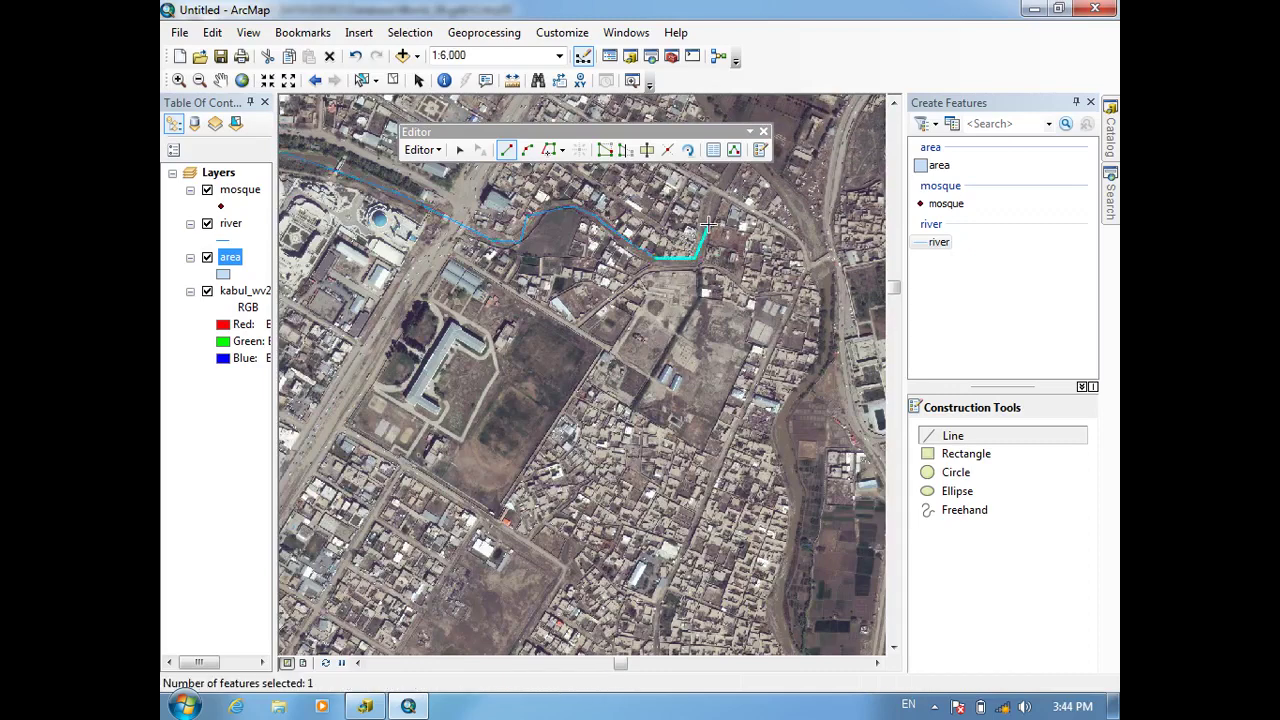
pyautogui.scroll(3, 708, 225)
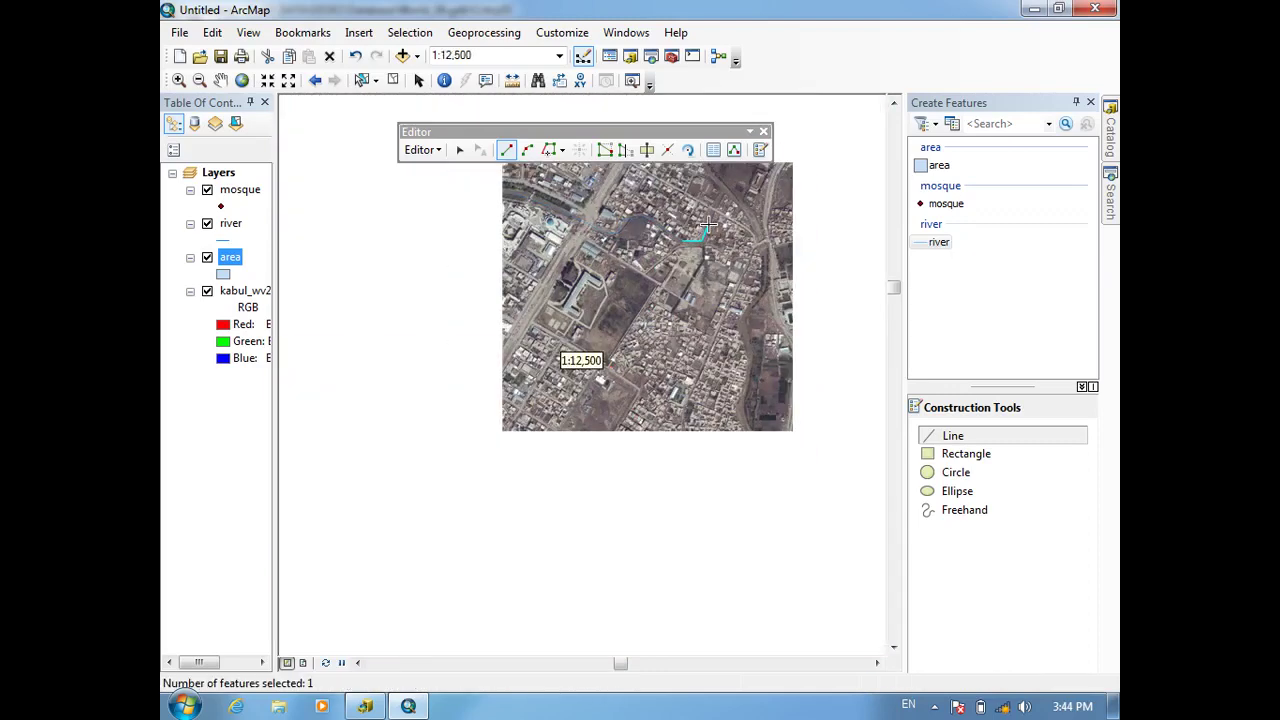
pyautogui.scroll(3, 667, 246)
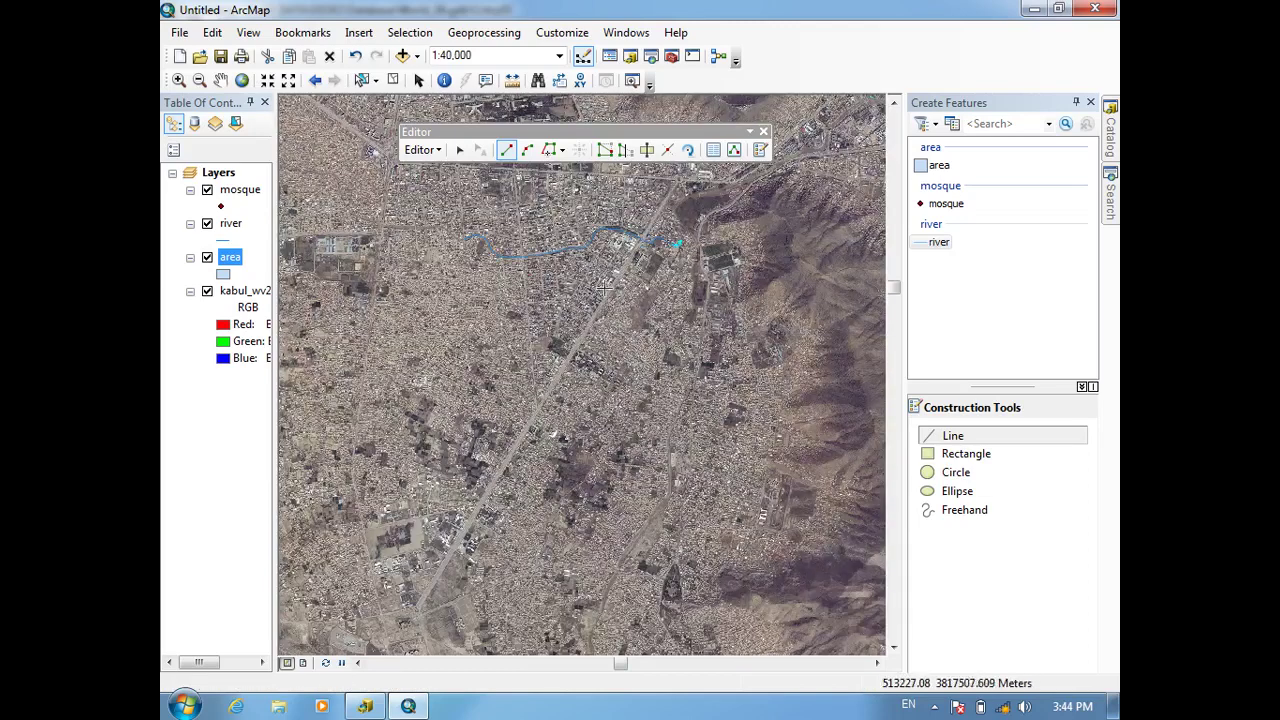
pyautogui.scroll(-2, 618, 243)
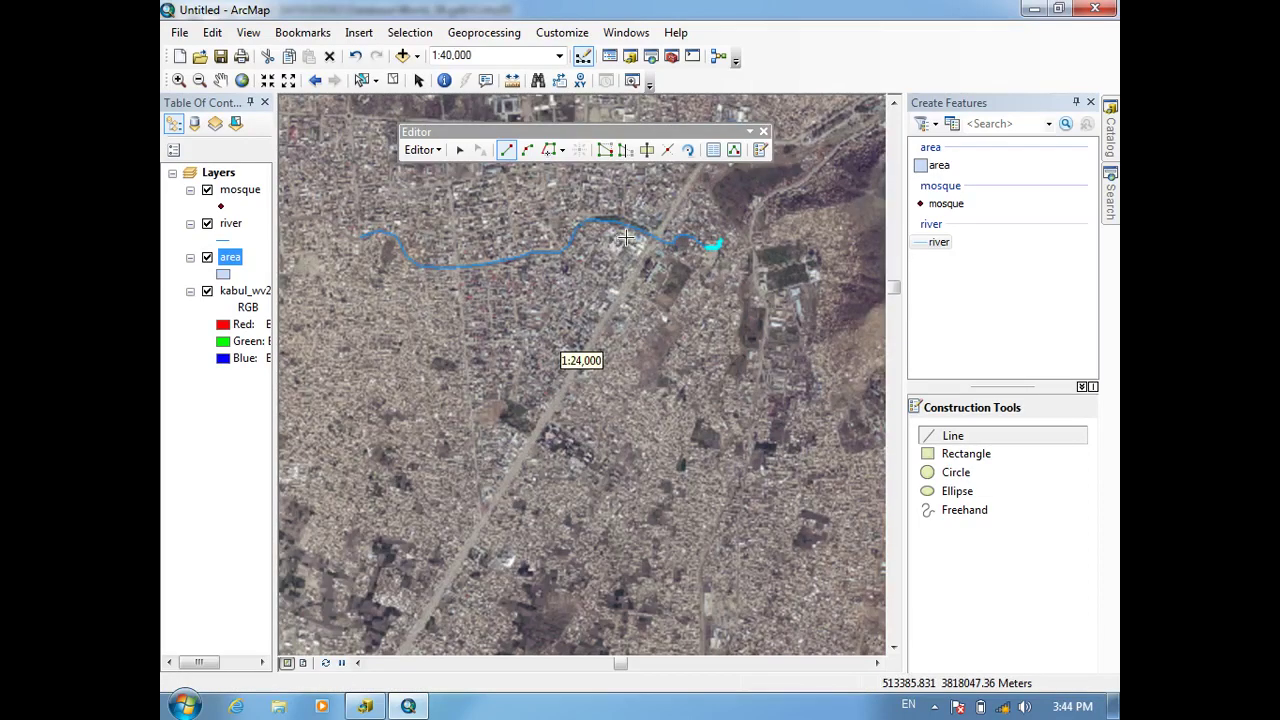
# Step: Open the attribute table of the river layer
pyautogui.click(226, 224)
pyautogui.rightClick(226, 224)
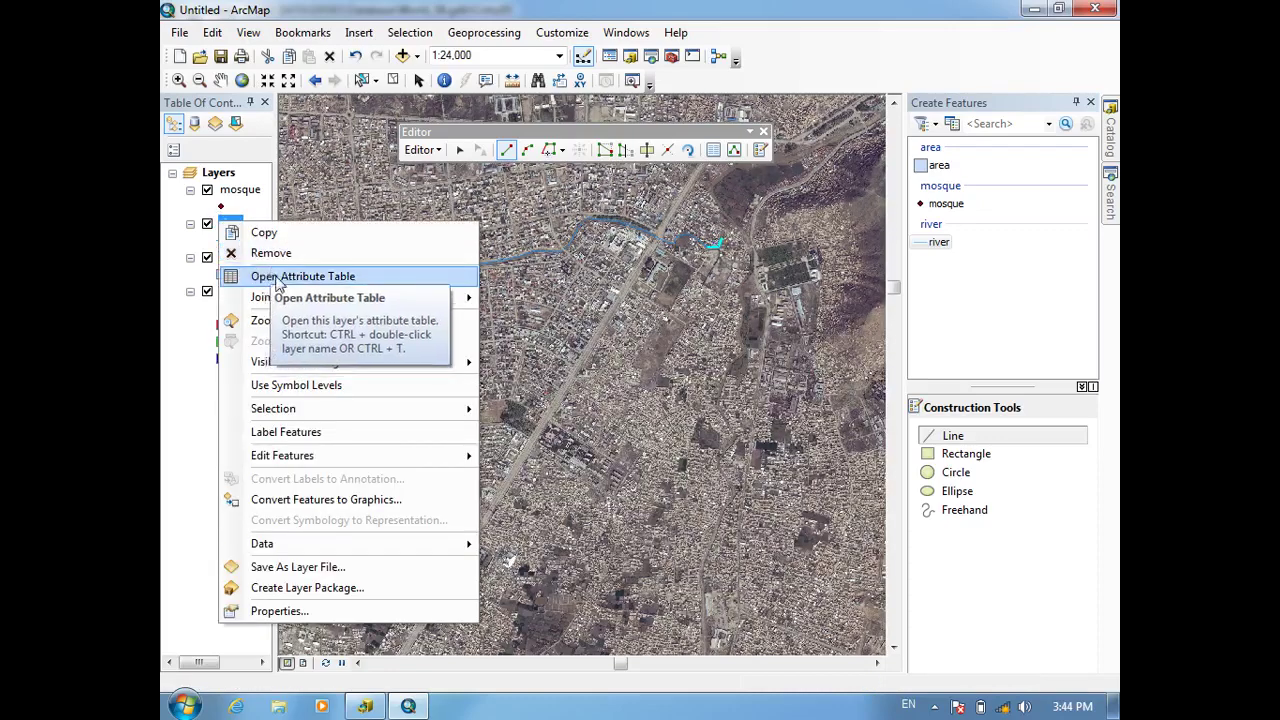
pyautogui.click(279, 278)
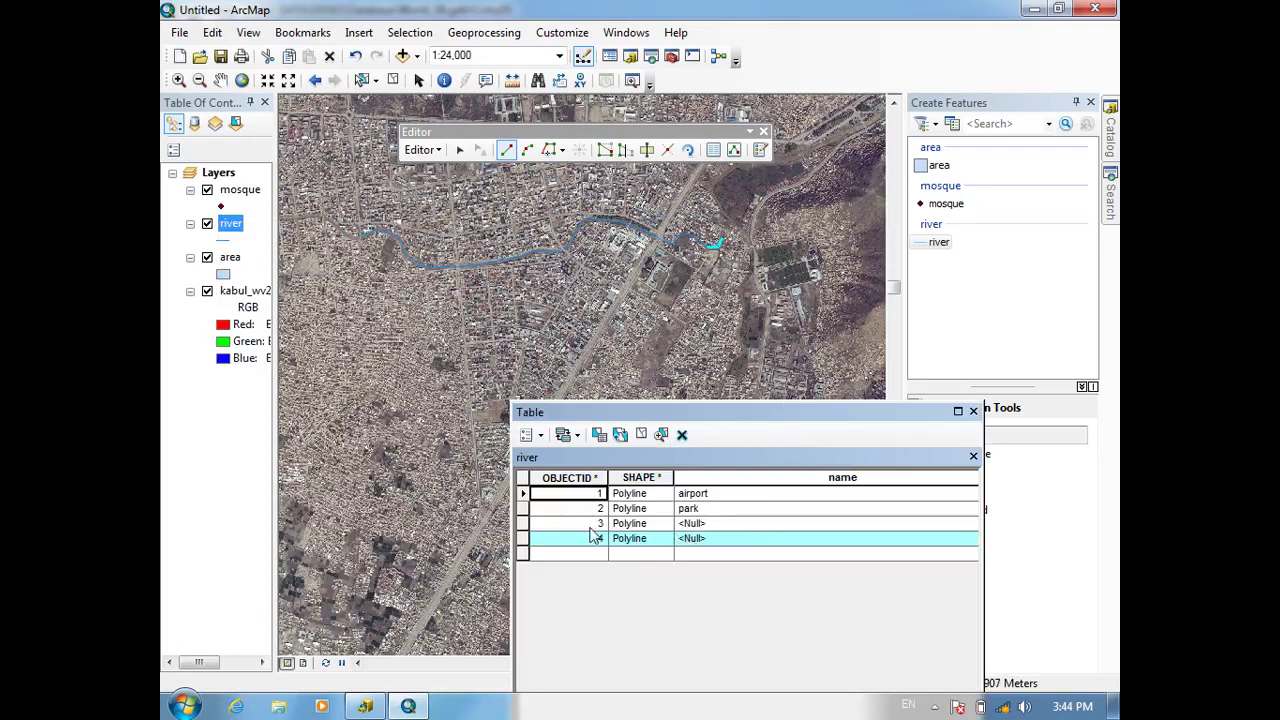
# Step: Delete the park record and the two unnamed records from the river table, and undo the deletion
pyautogui.moveTo(522, 508); pyautogui.dragTo(524, 545)
pyautogui.click(684, 436)
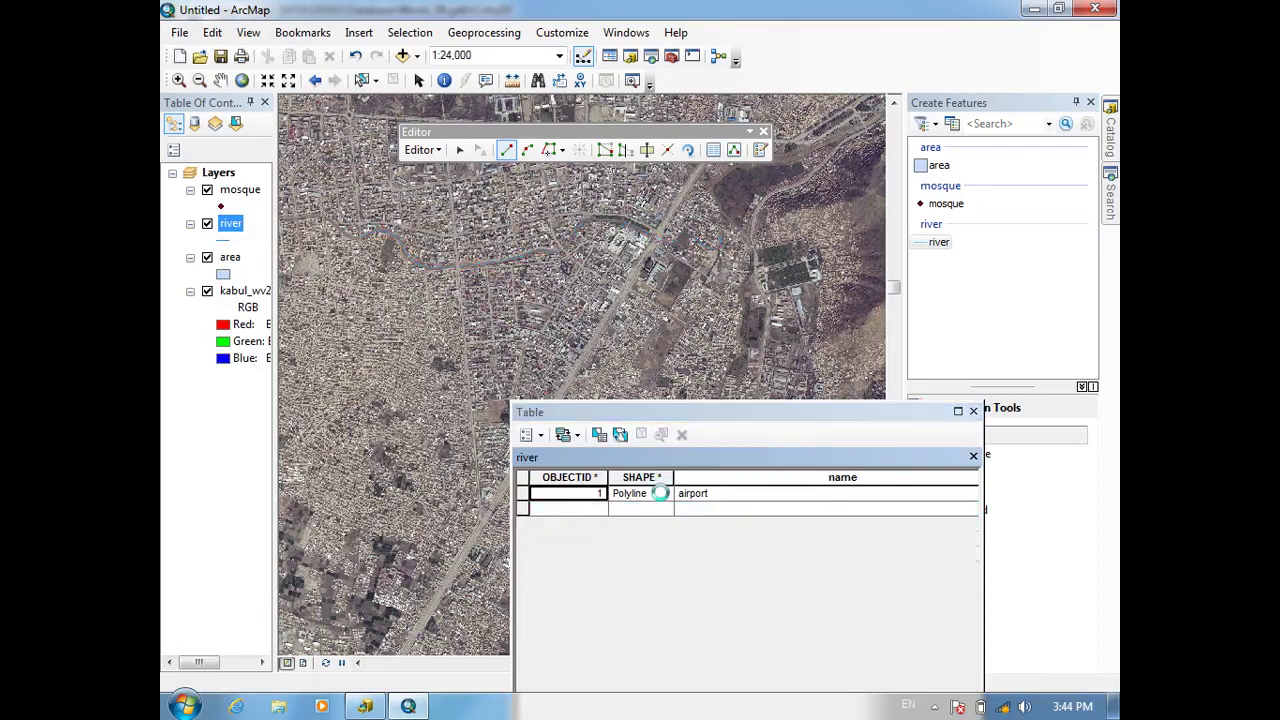
pyautogui.hotkey('ctrl', 'z')
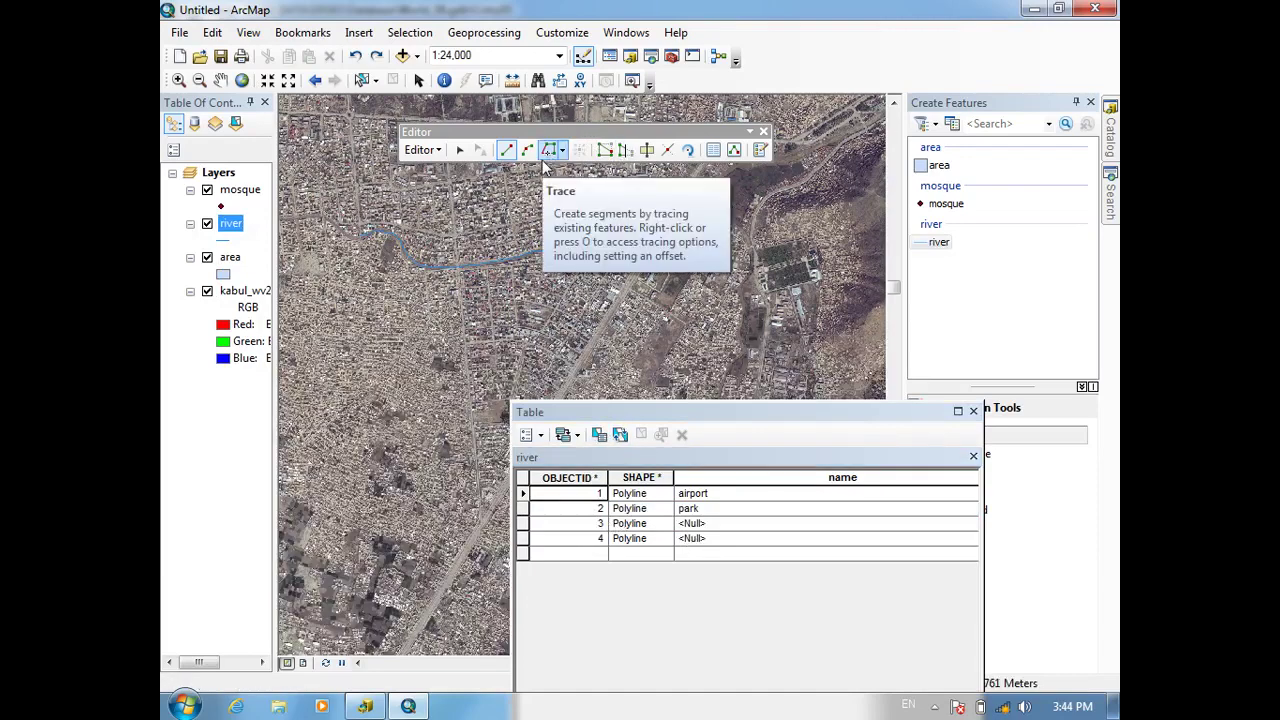
# Step: Delete the airport and park records from the river table, along with the record of the short second river line
pyautogui.click(361, 80)
pyautogui.moveTo(646, 220); pyautogui.dragTo(626, 257)
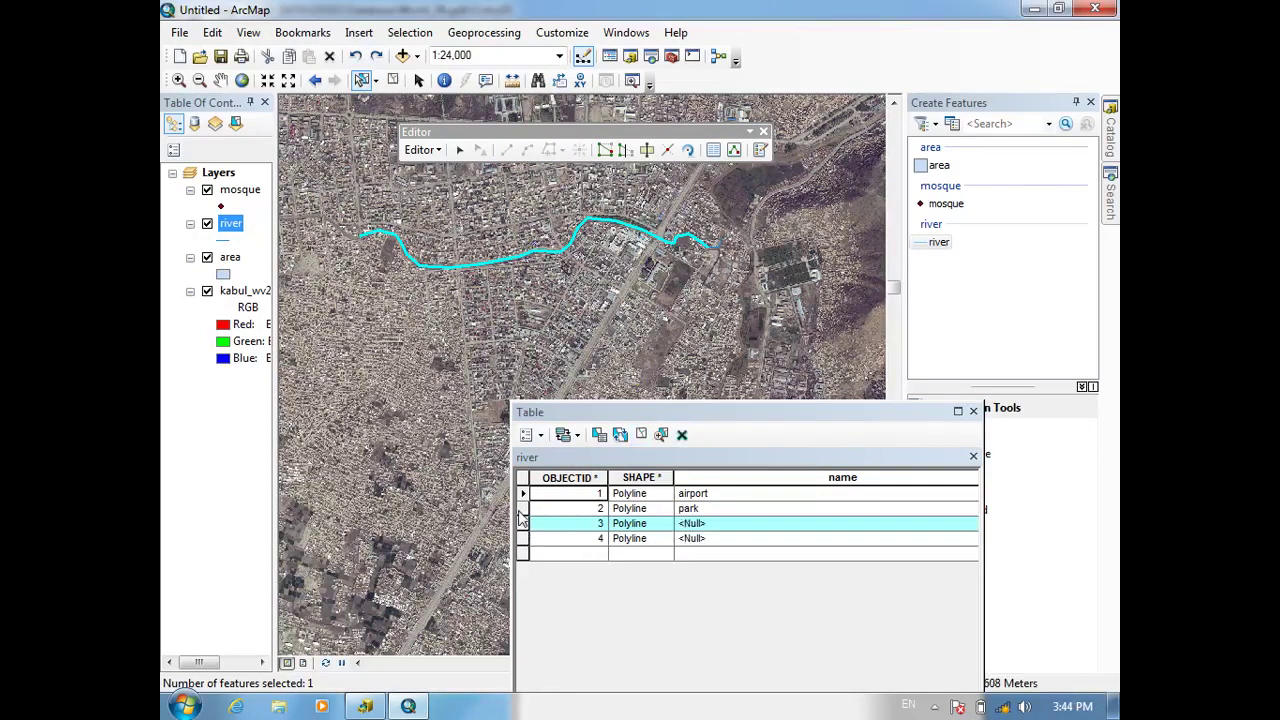
pyautogui.moveTo(522, 495); pyautogui.dragTo(532, 512)
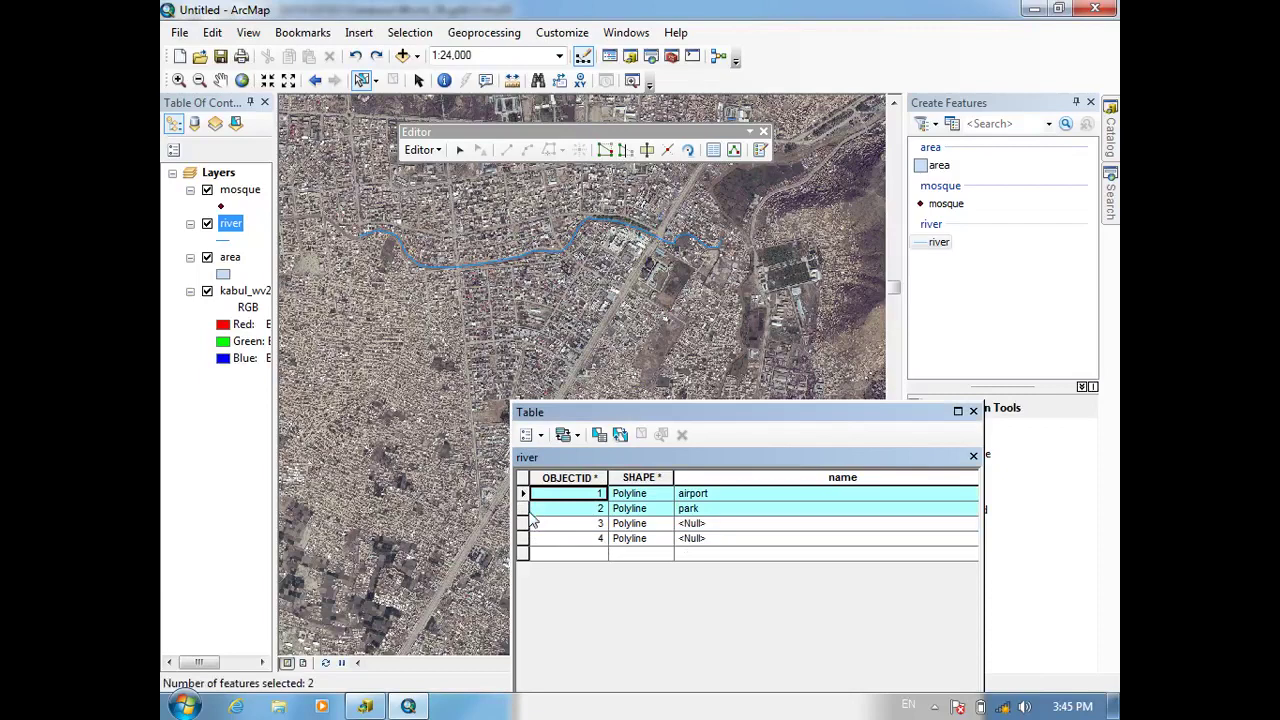
pyautogui.click(682, 434)
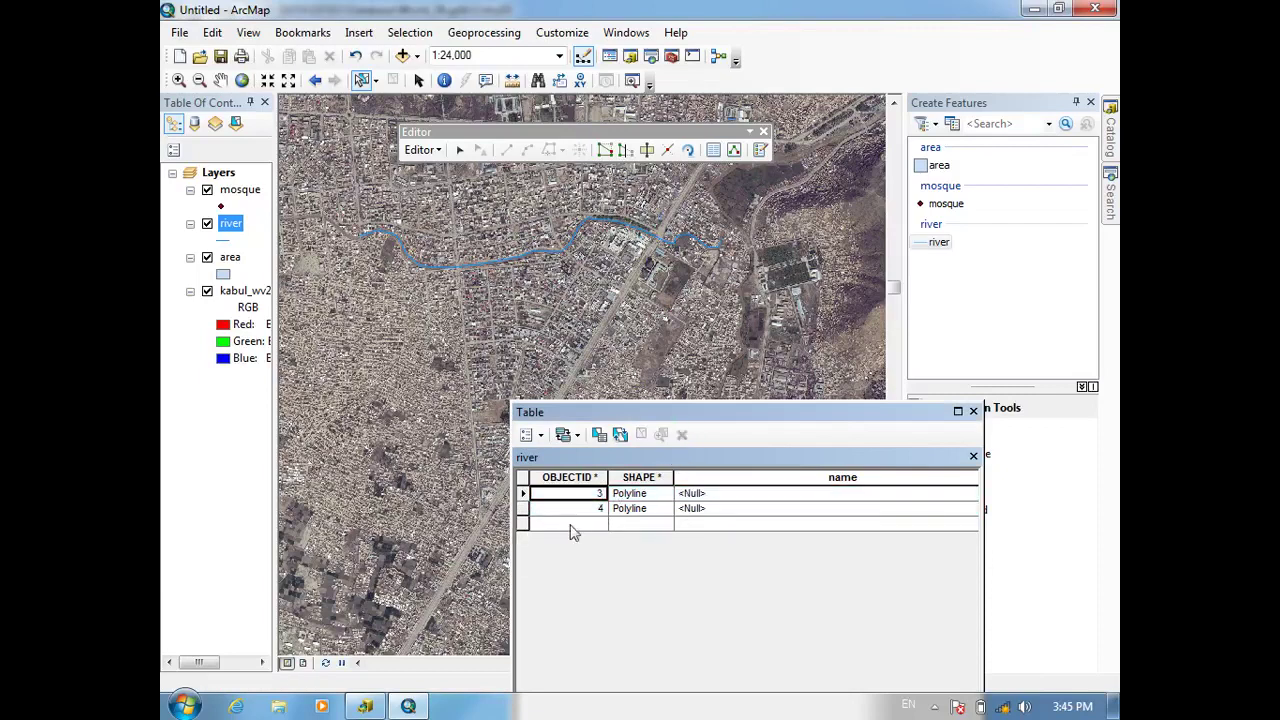
pyautogui.click(522, 508)
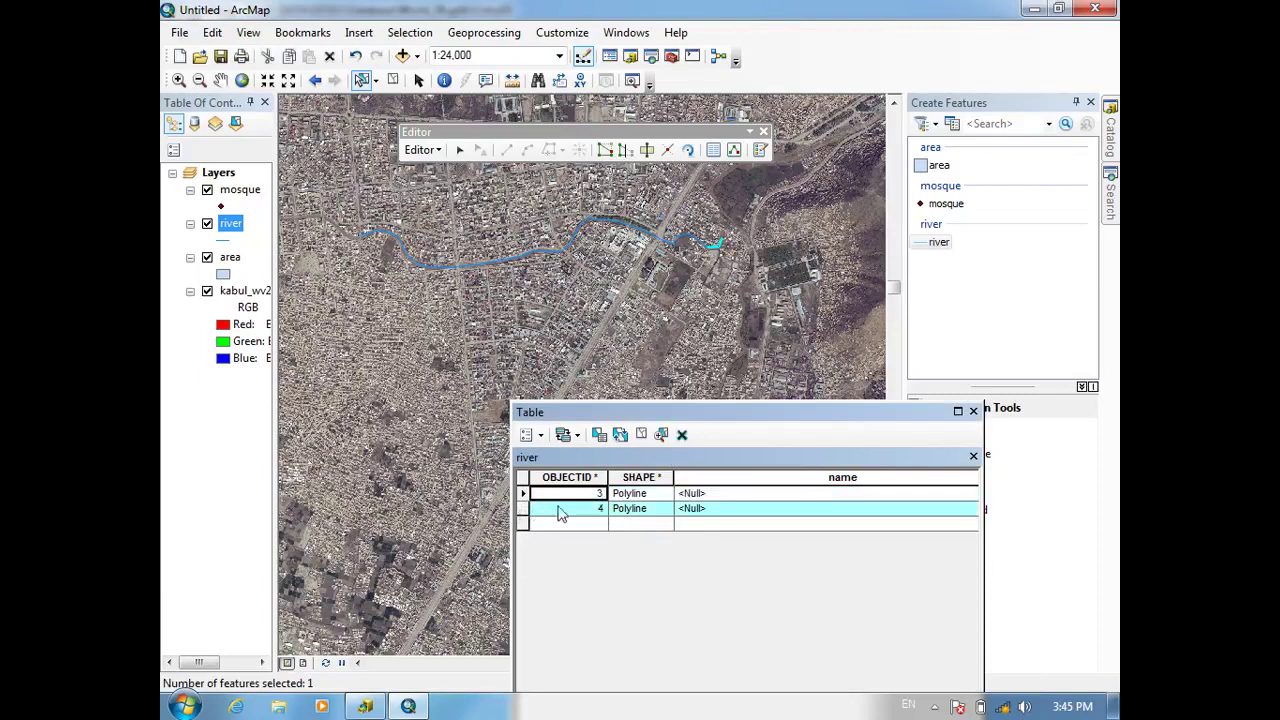
pyautogui.click(682, 434)
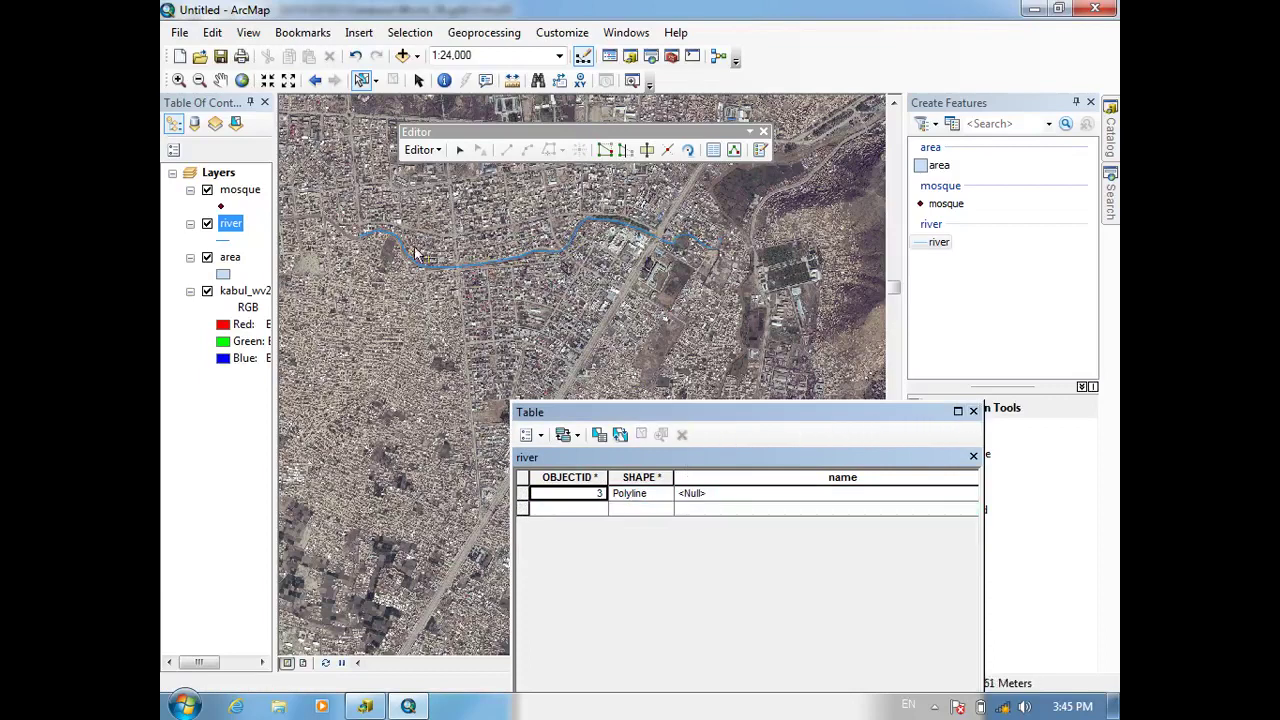
# Step: Enter "kabul rive" as the name of the remaining river record and close the table
pyautogui.click(724, 494)
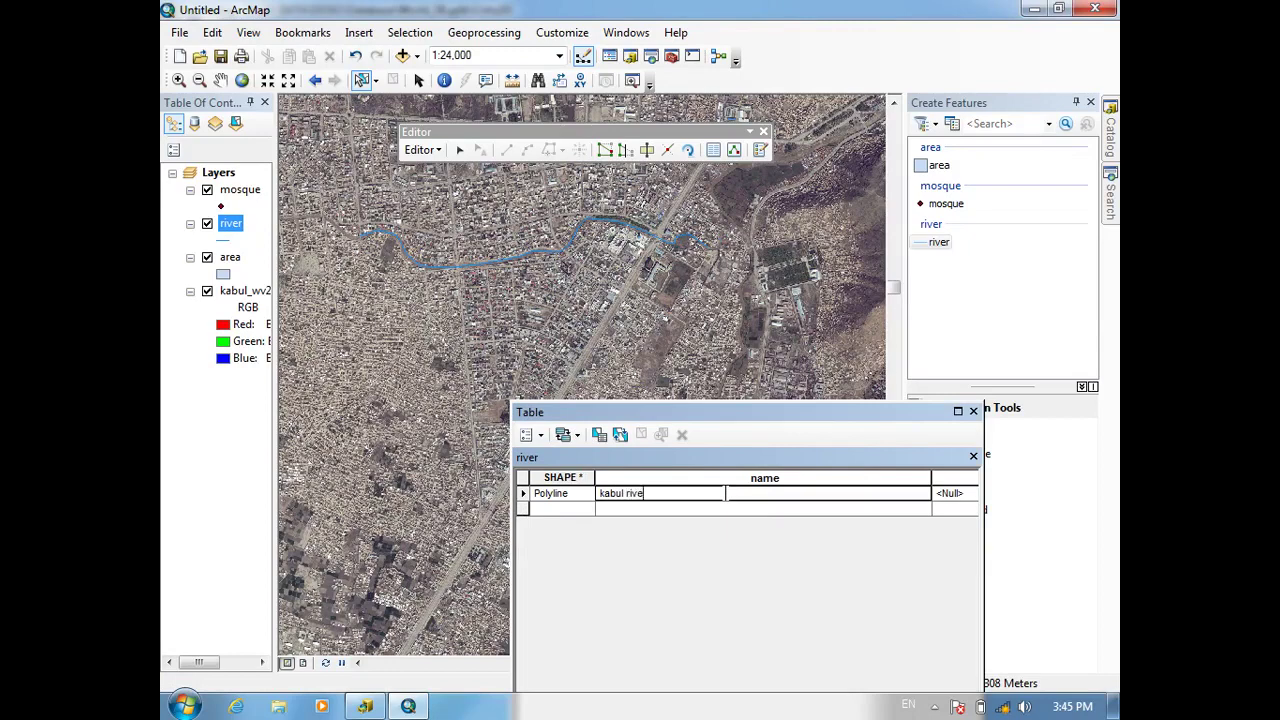
pyautogui.moveTo(817, 426); pyautogui.dragTo(660, 418)
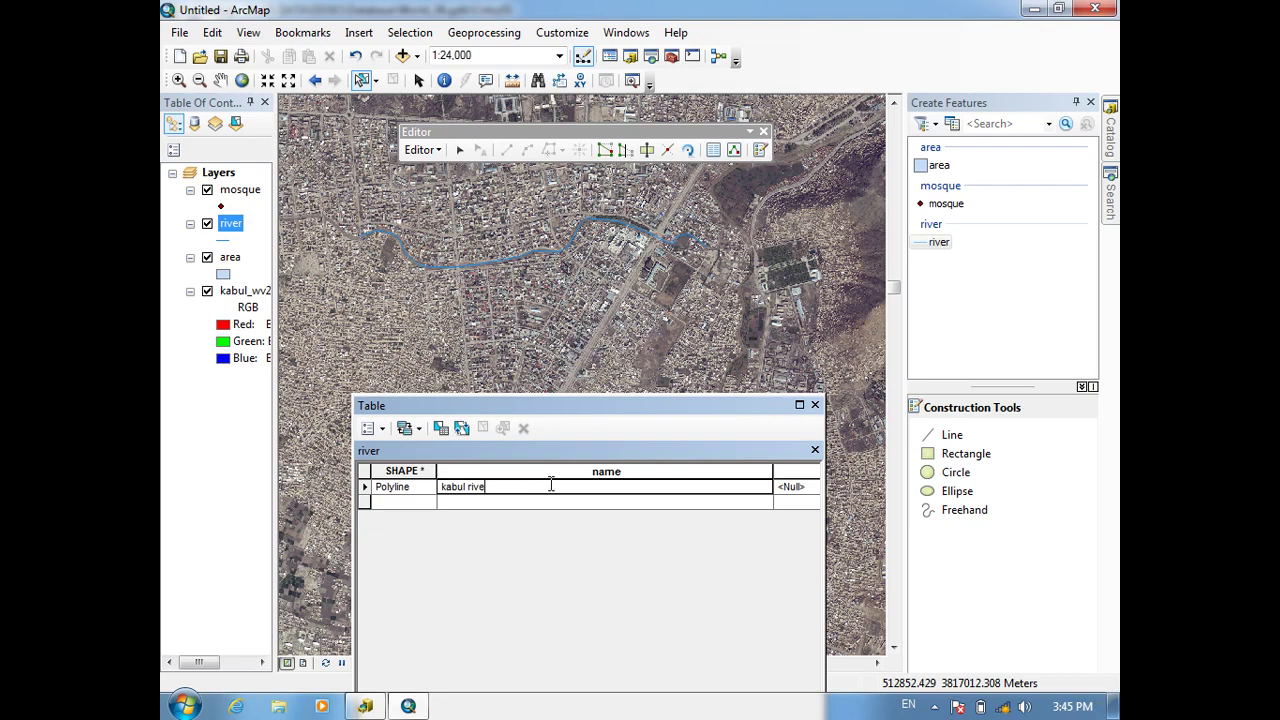
pyautogui.click(815, 406)
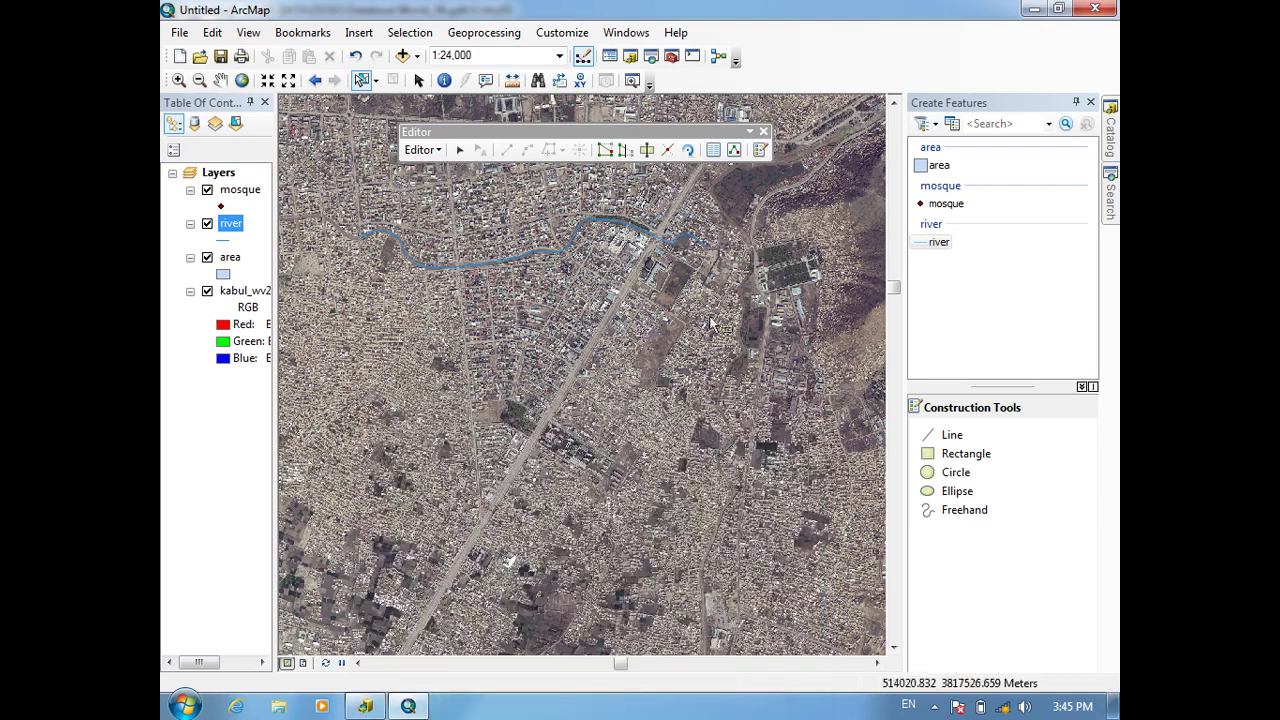
# Step: Draw a slightly tilted rectangle in the river layer just south of the river line, hiding the Kabul orthomosaic
pyautogui.click(957, 440)
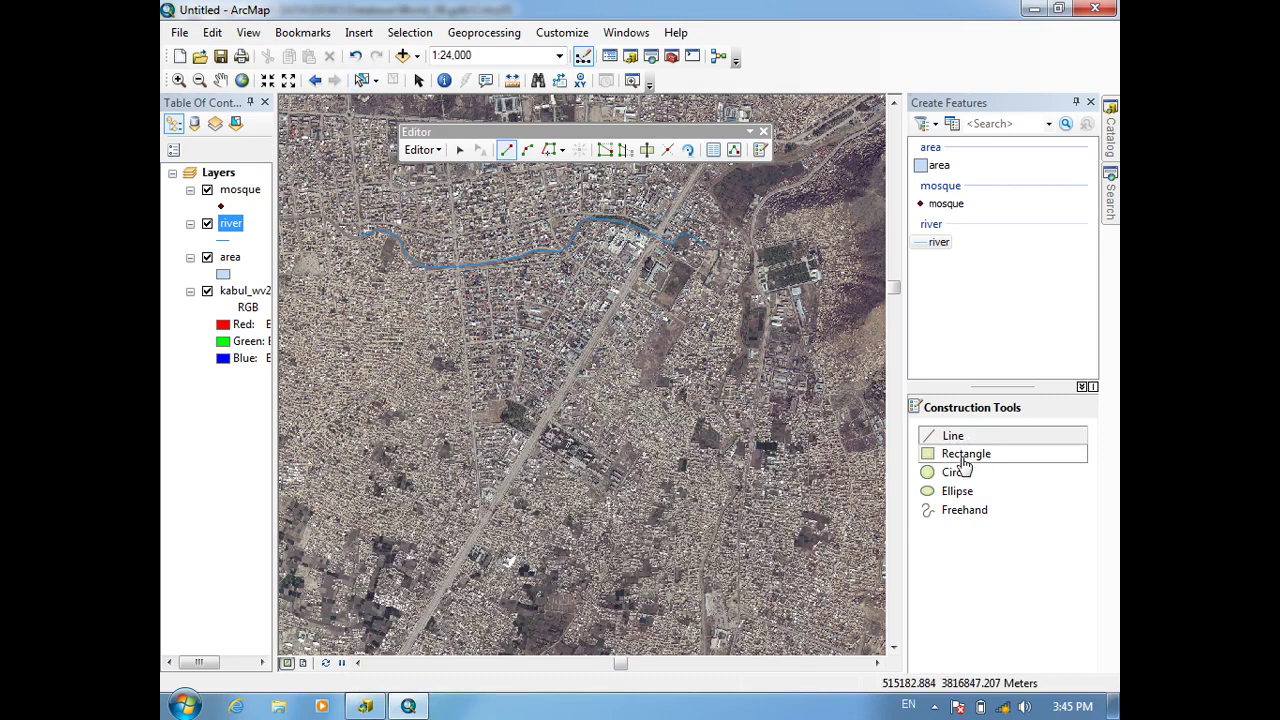
pyautogui.click(963, 458)
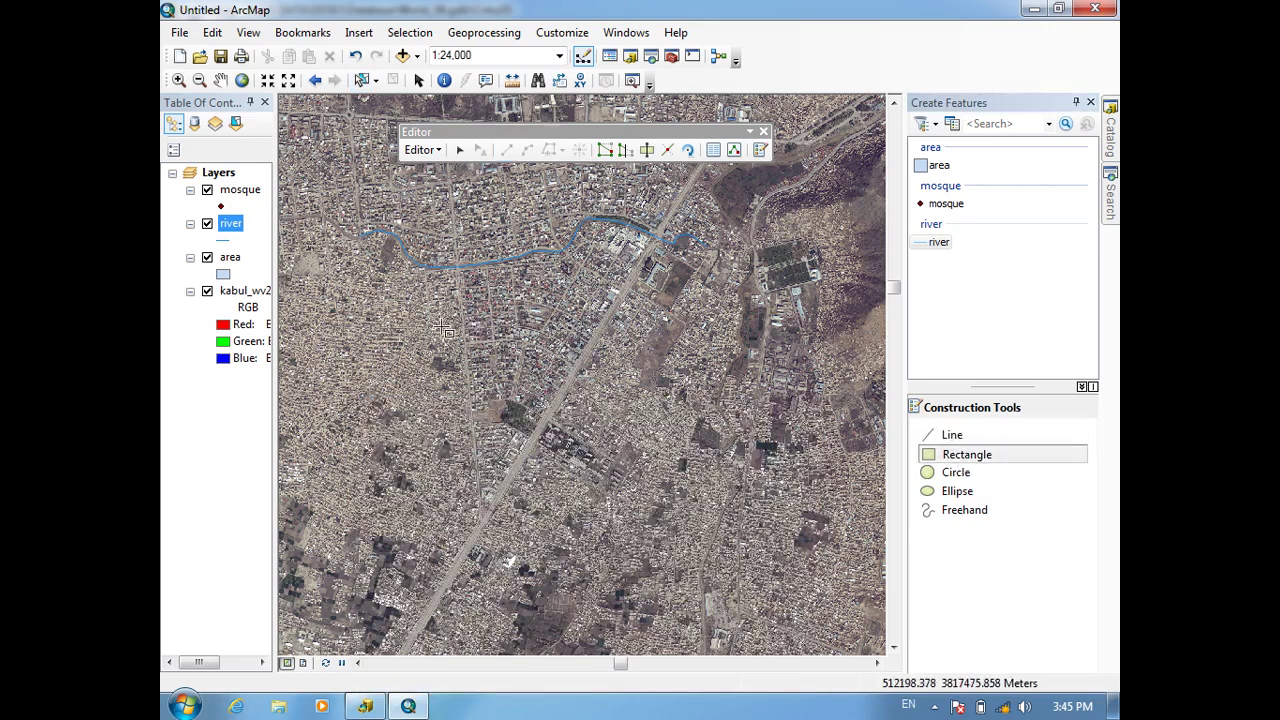
pyautogui.click(398, 326)
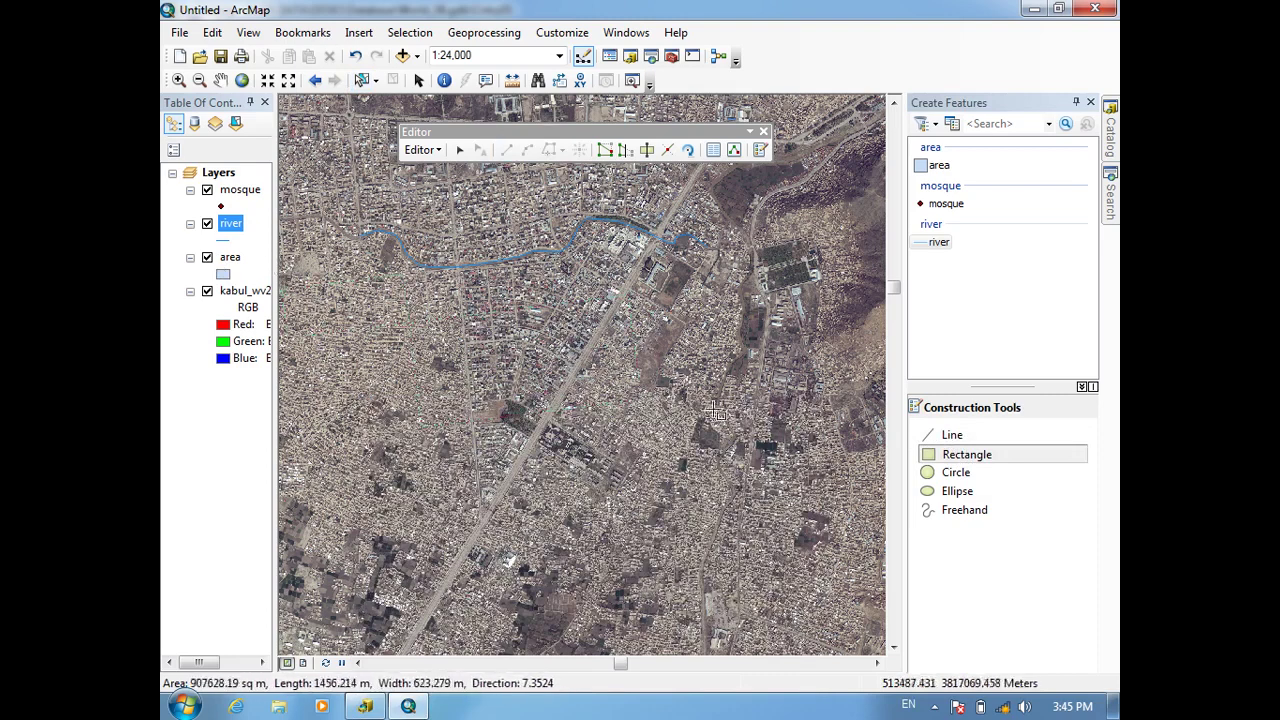
pyautogui.click(955, 457)
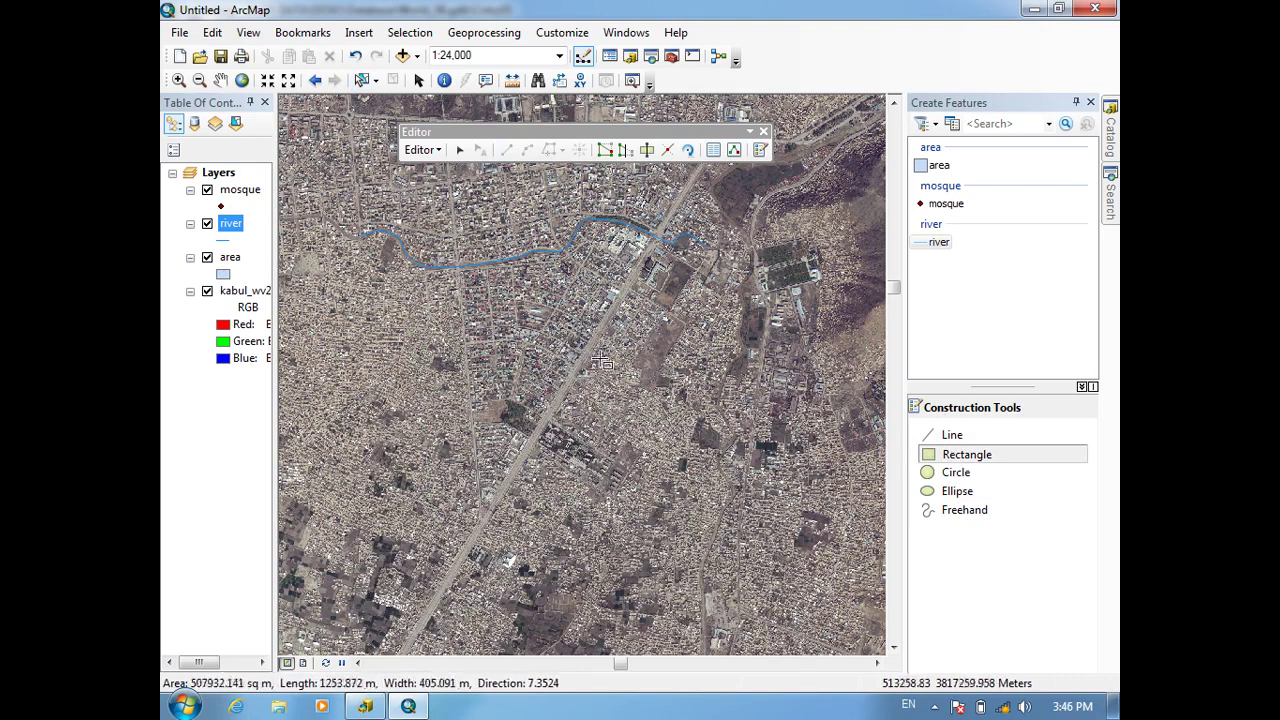
pyautogui.click(207, 291)
pyautogui.click(593, 391)
# Step: Draw a second, larger rectangle in the river layer to the southeast of the first one
pyautogui.click(955, 458)
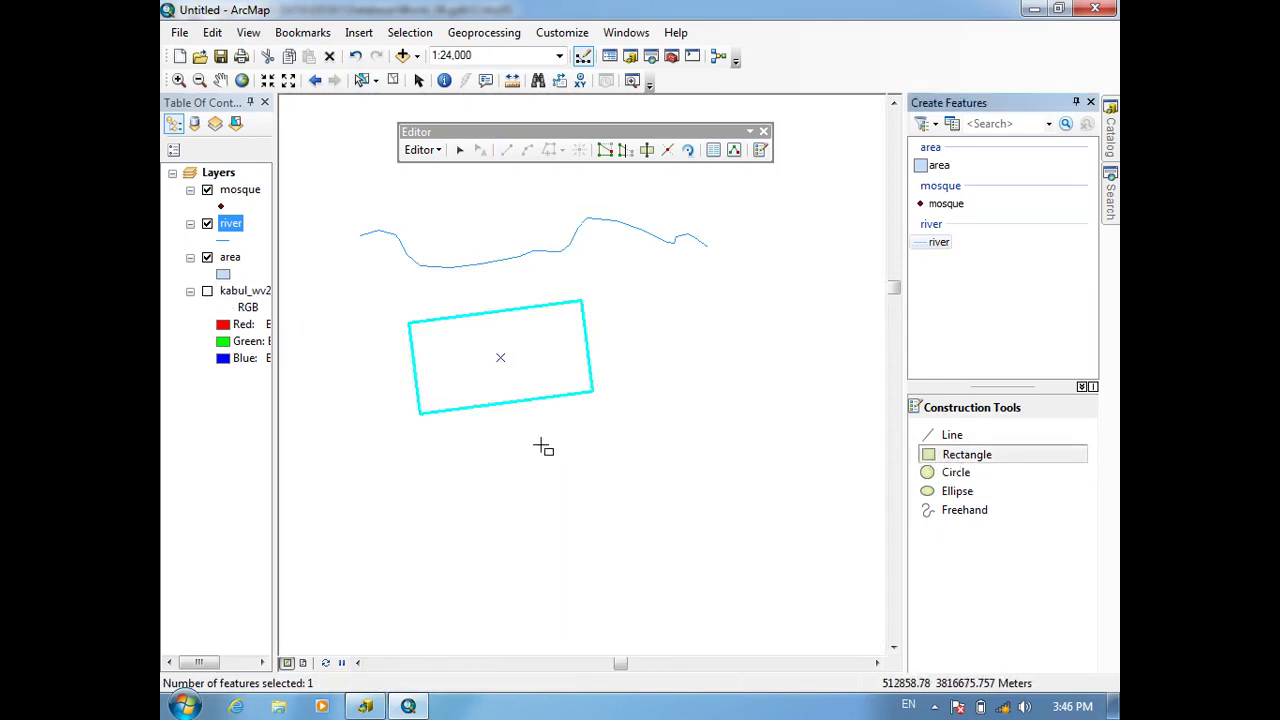
pyautogui.click(539, 445)
pyautogui.click(803, 462)
pyautogui.click(797, 583)
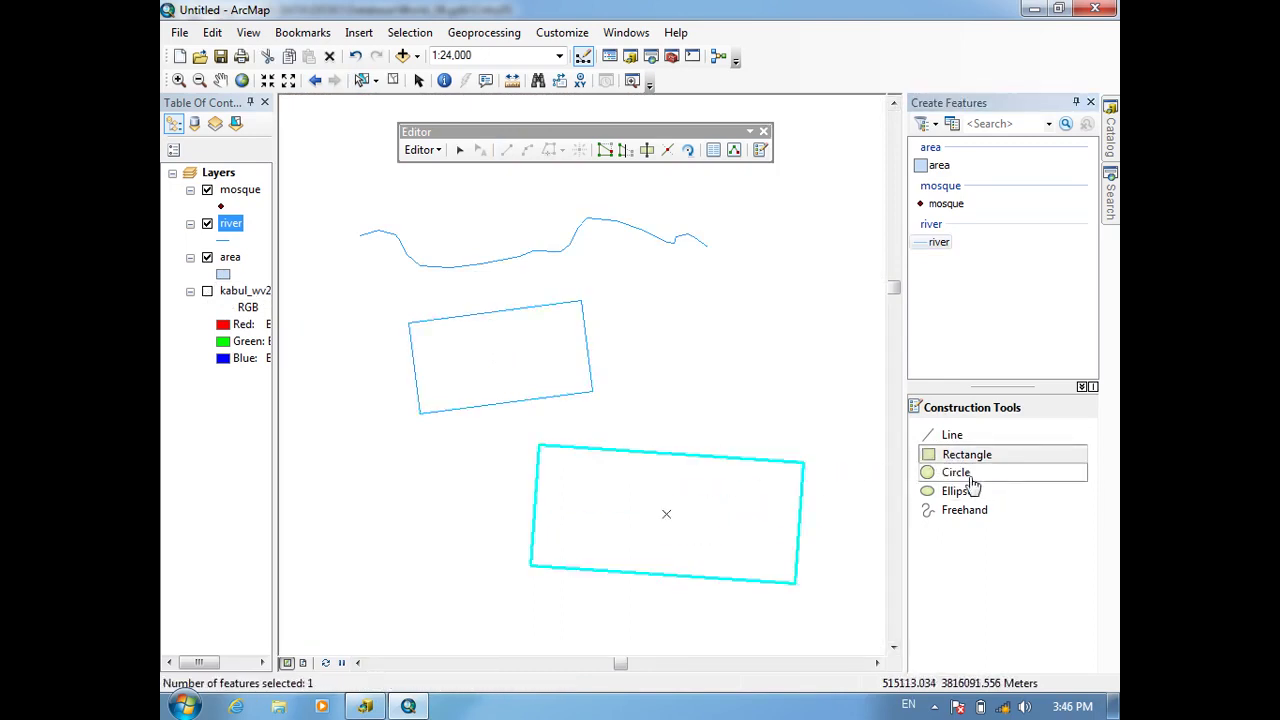
# Step: Draw a circle below the river's east end and an ellipse overlapping the southwest part of the first rectangle
pyautogui.click(956, 472)
pyautogui.click(676, 333)
pyautogui.click(737, 372)
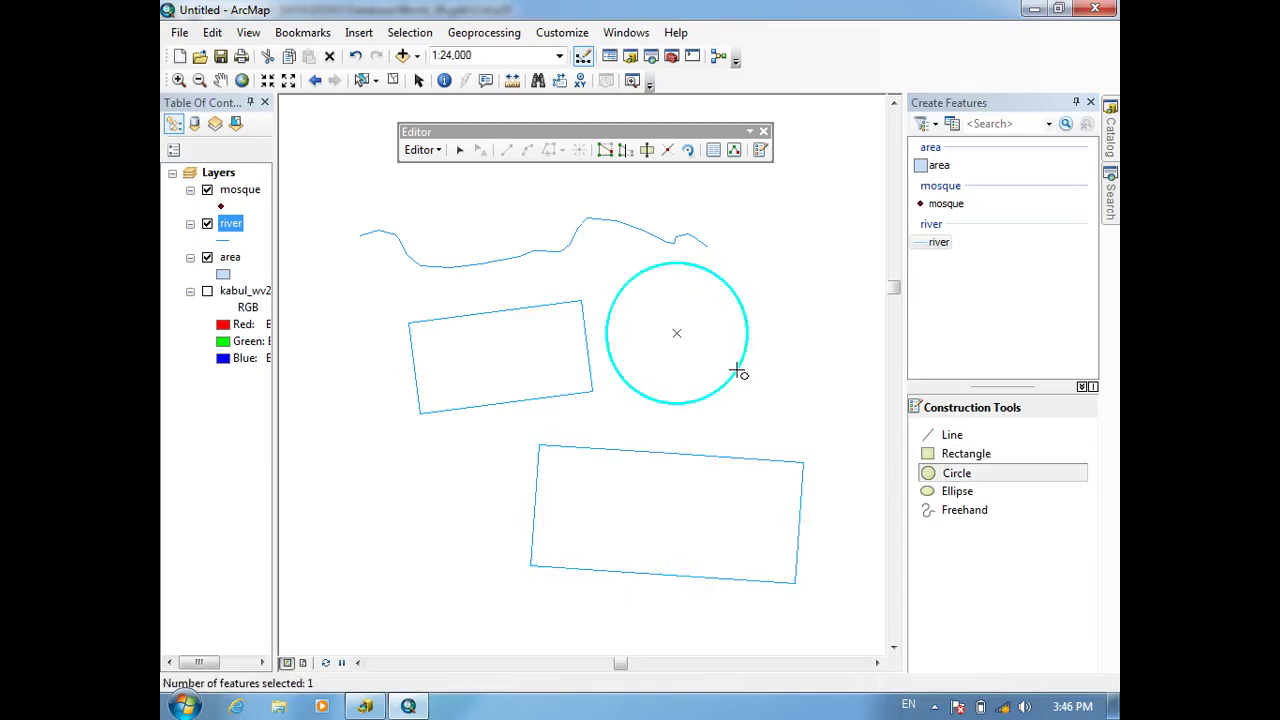
pyautogui.click(944, 491)
pyautogui.click(432, 441)
pyautogui.click(549, 427)
pyautogui.click(537, 334)
# Step: Draw a freehand line in the river layer, curving above the river from northwest to southeast past the circle
pyautogui.click(957, 511)
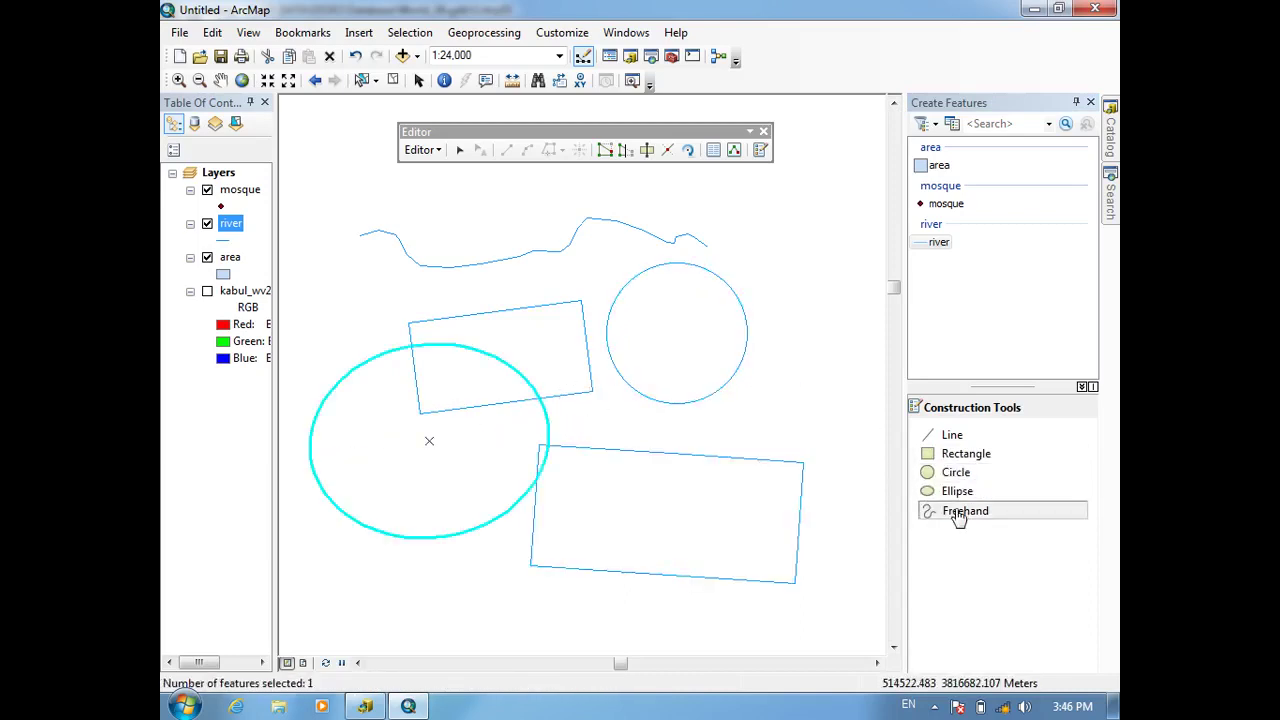
pyautogui.moveTo(801, 296)
pyautogui.mouseDown()
pyautogui.moveTo(701, 228)
pyautogui.moveTo(333, 155)
pyautogui.mouseUp()
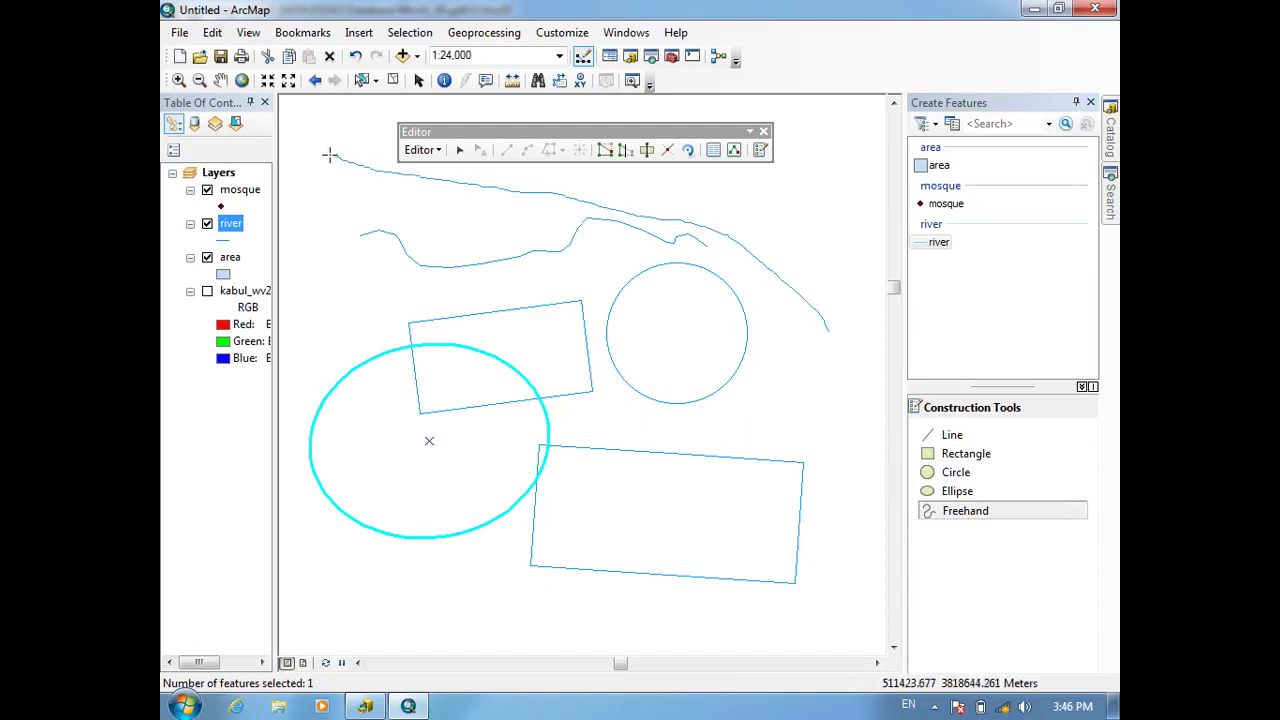
pyautogui.click(330, 155)
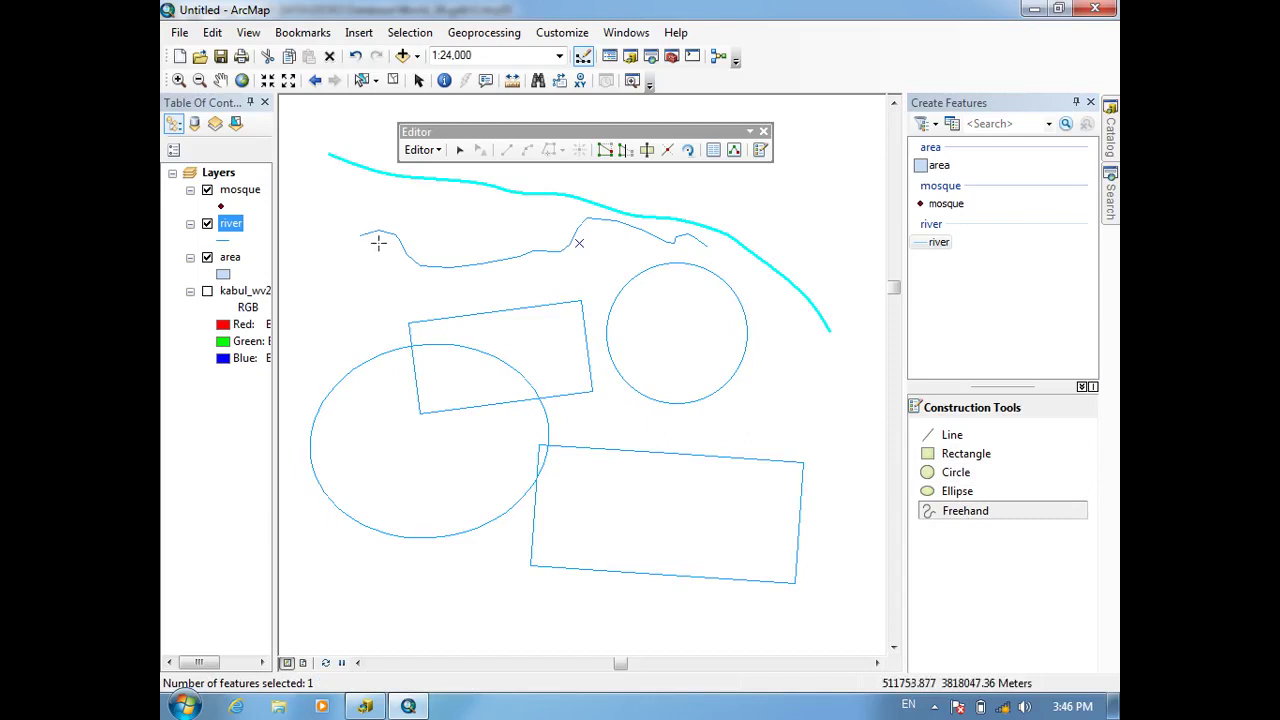
pyautogui.scroll(4, 443, 257)
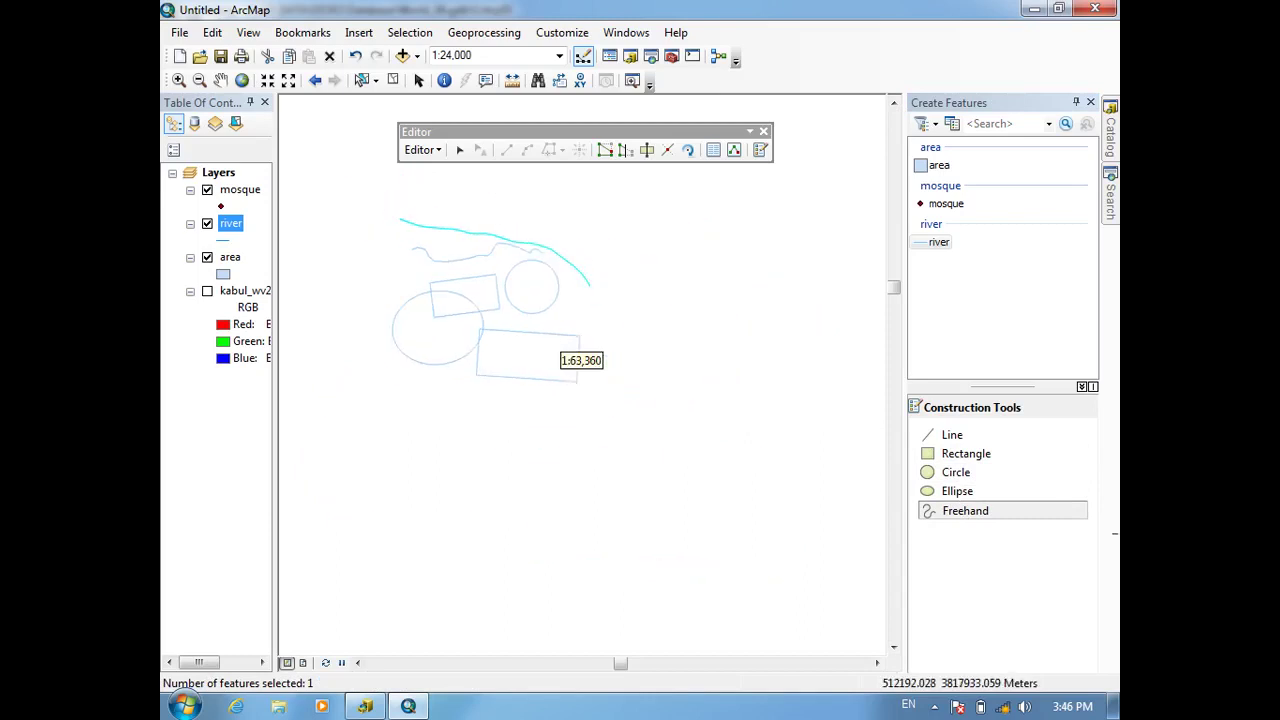
pyautogui.click(955, 512)
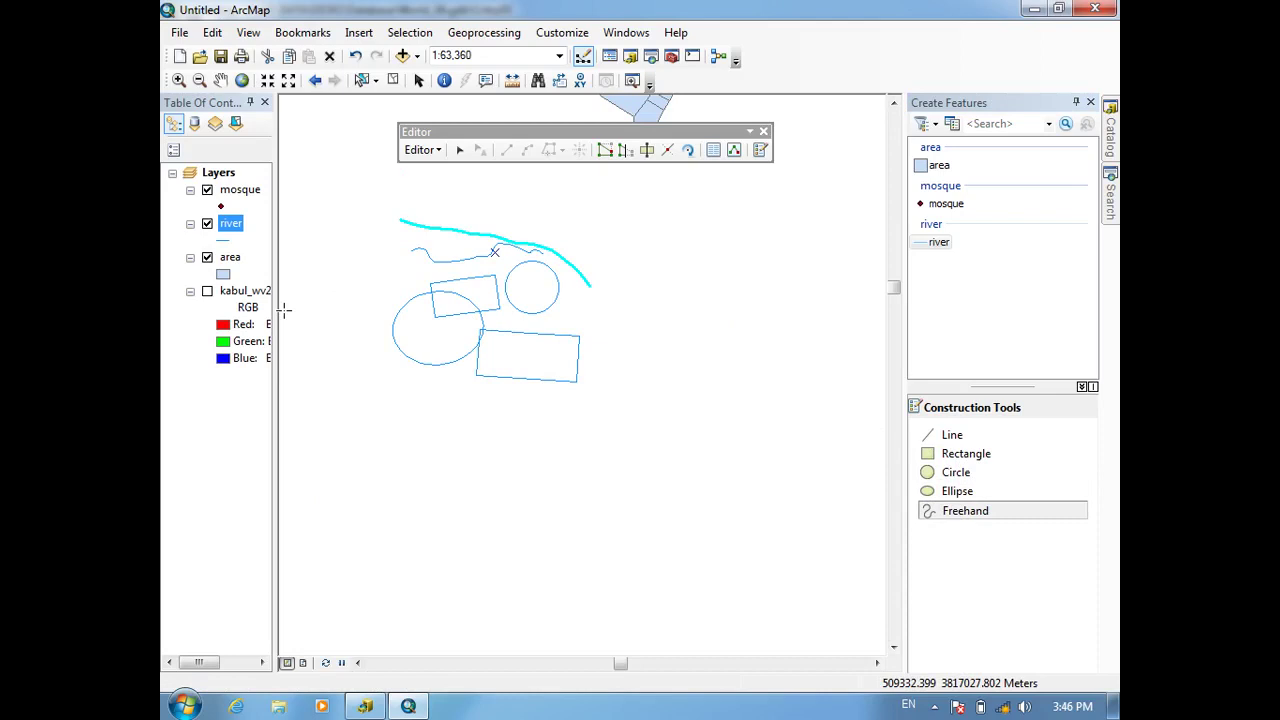
# Step: Show the orthomosaic again and place two mosque points, one just north of the western road junction and one east of the large walled compound
pyautogui.click(940, 204)
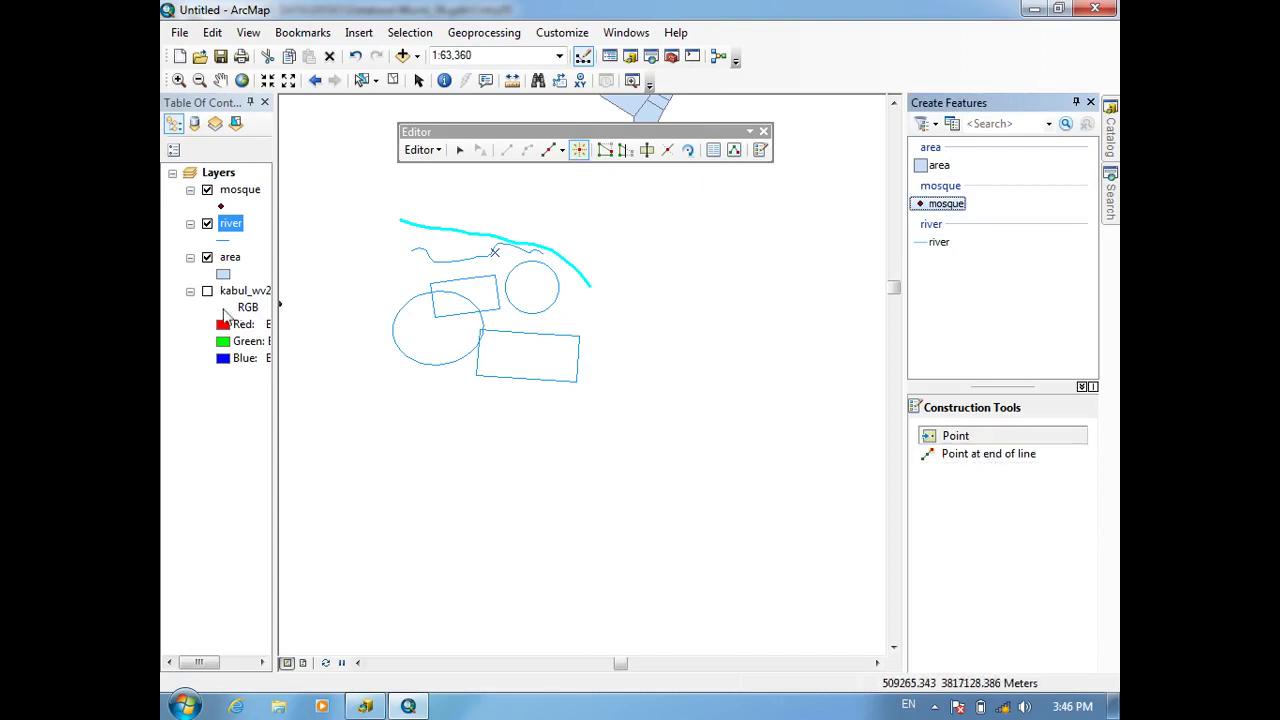
pyautogui.click(207, 292)
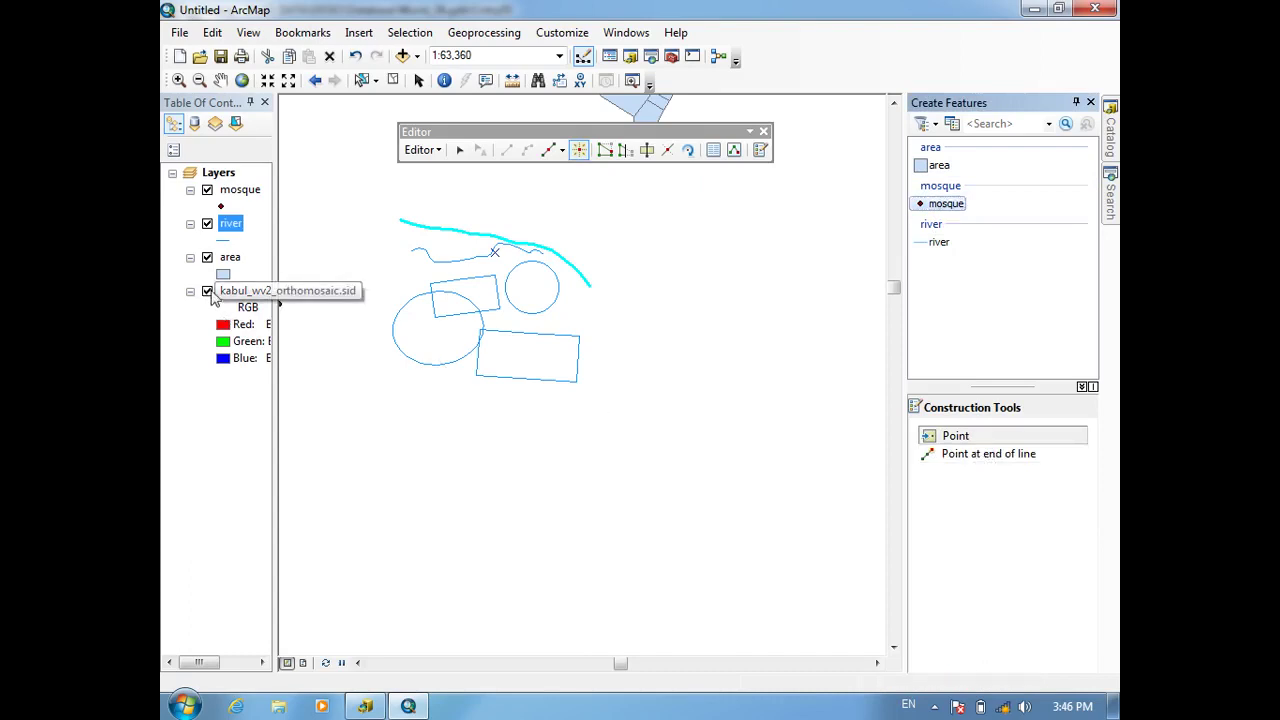
pyautogui.scroll(1, 560, 343)
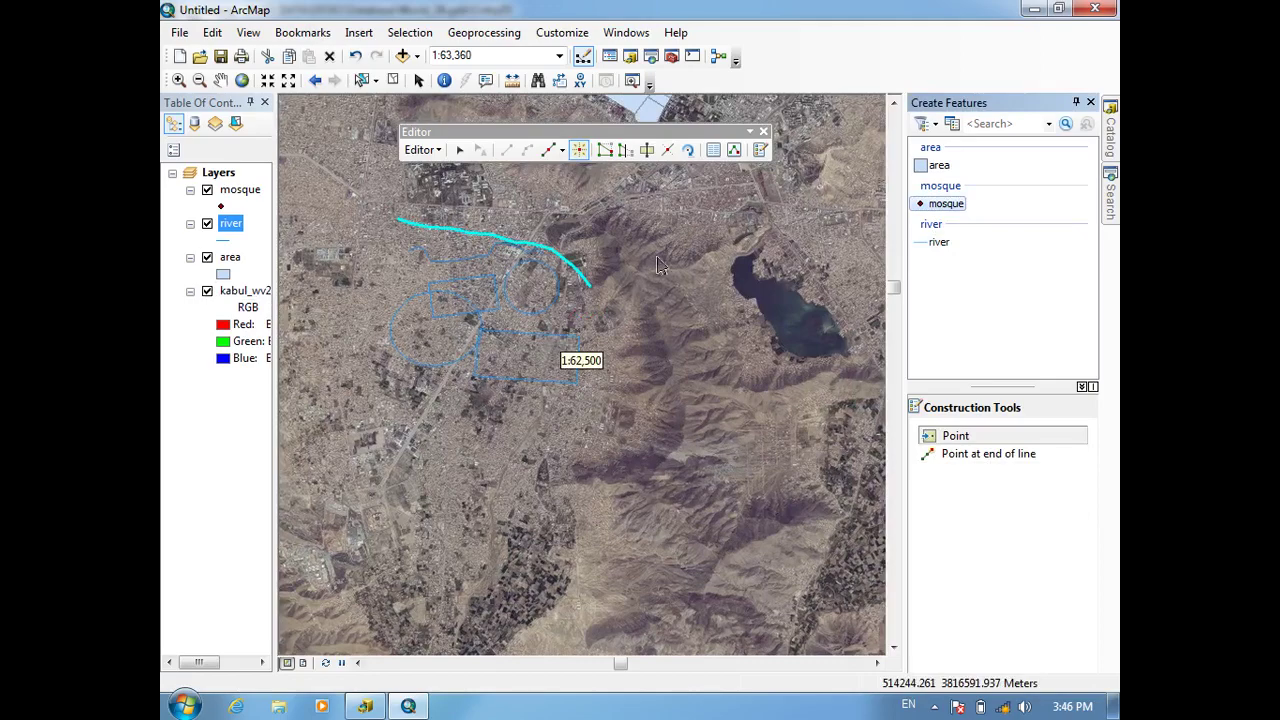
pyautogui.moveTo(686, 249); pyautogui.dragTo(911, 381)
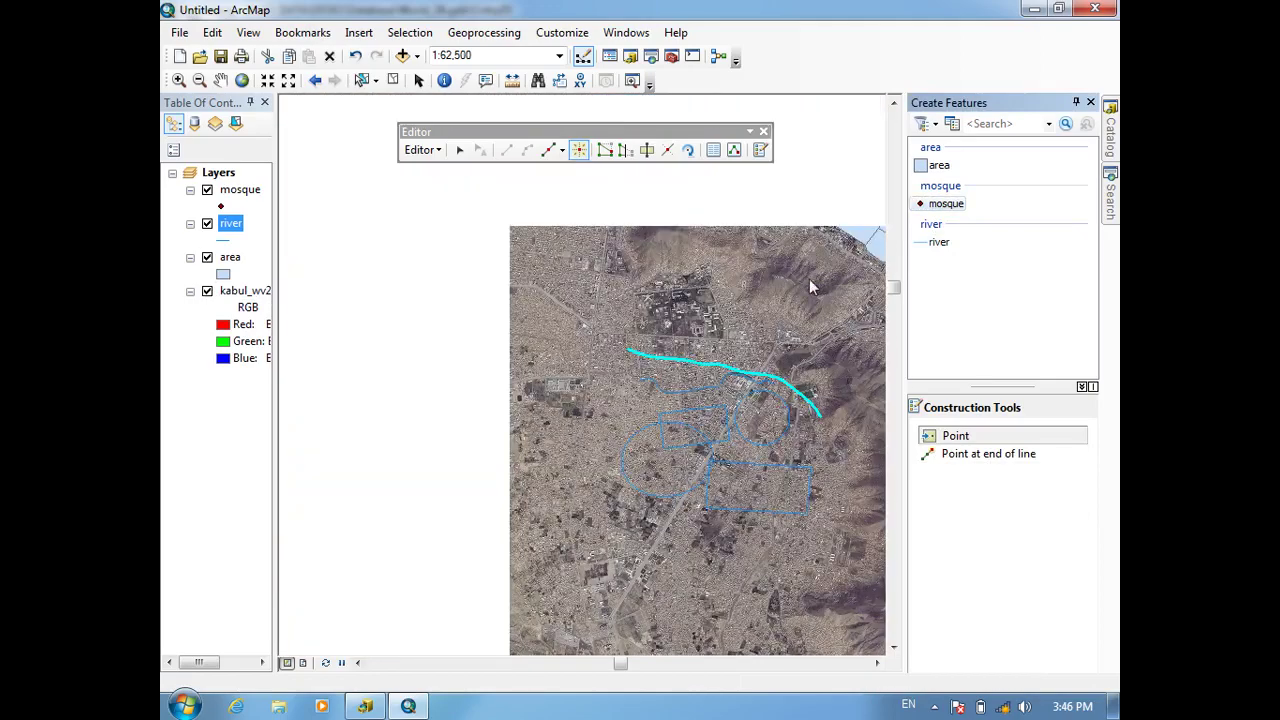
pyautogui.scroll(2, 760, 288)
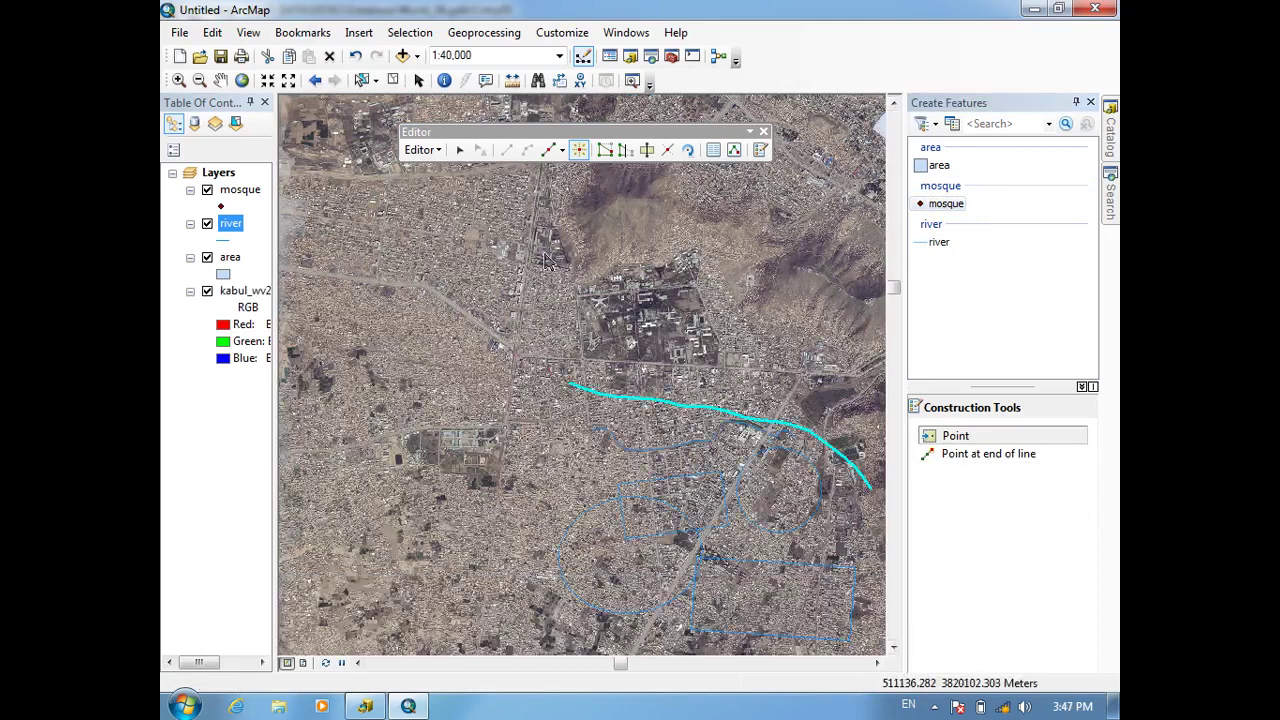
pyautogui.click(949, 205)
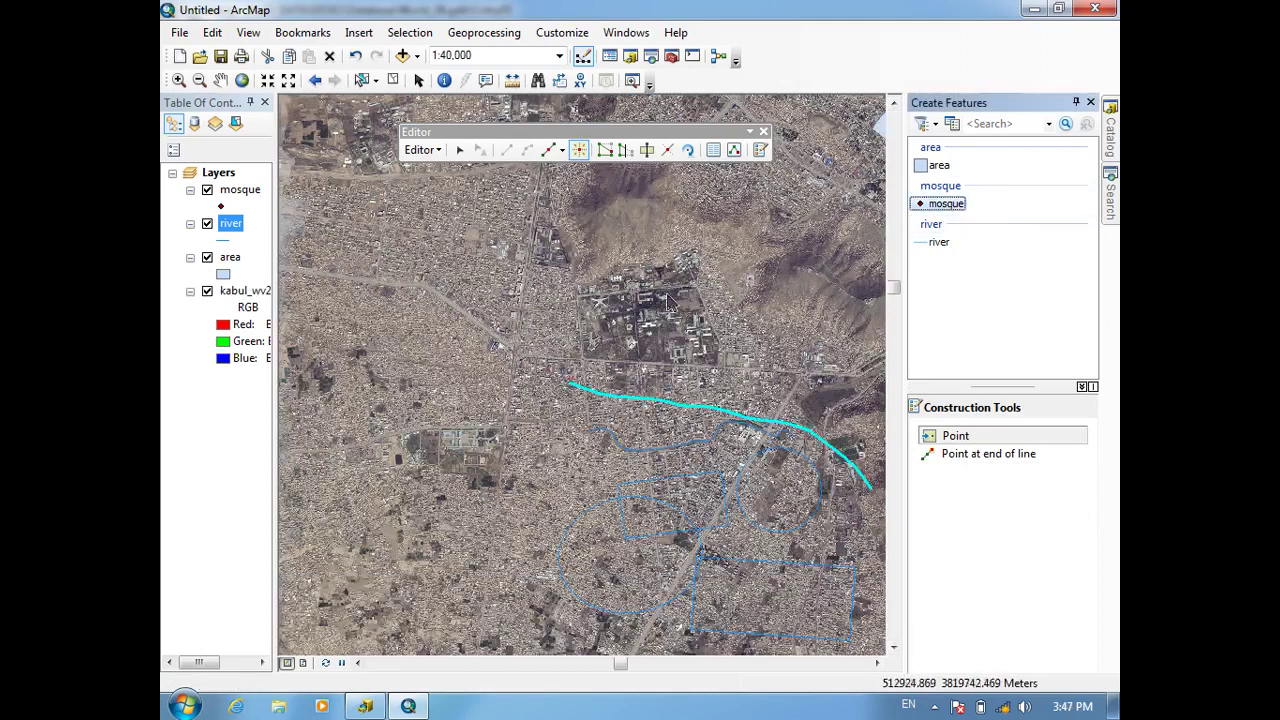
pyautogui.scroll(3, 550, 350)
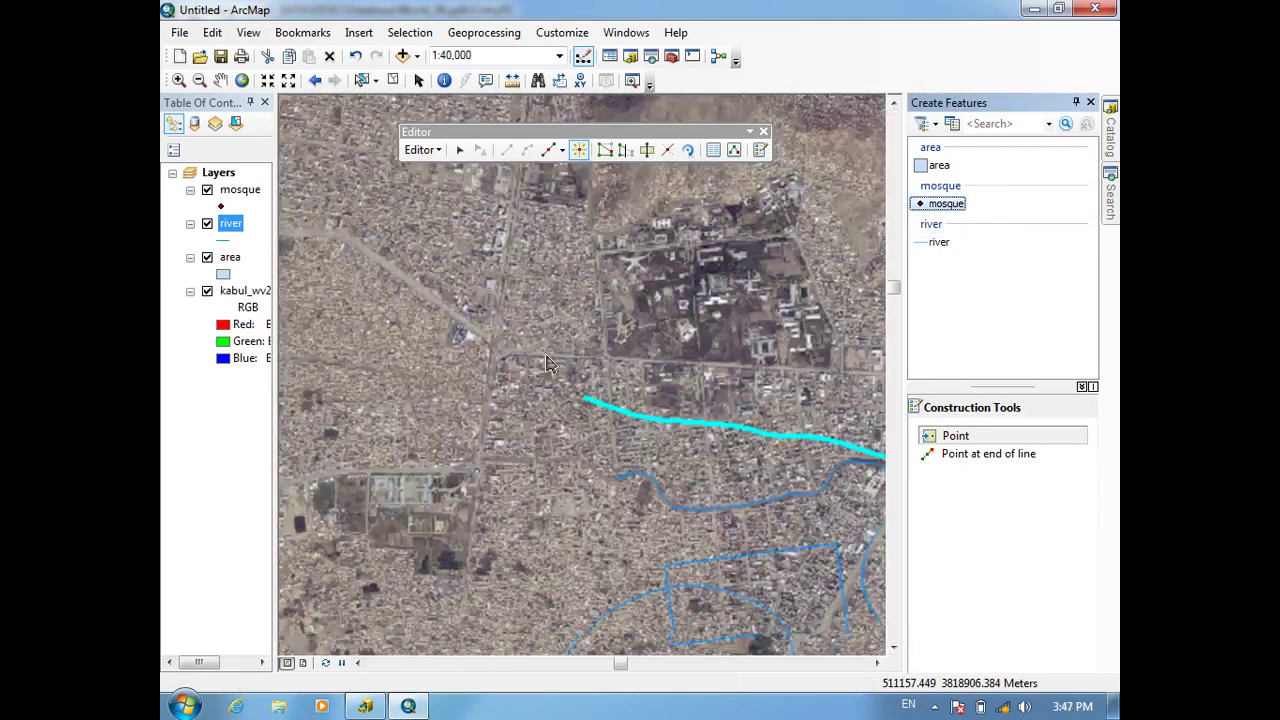
pyautogui.scroll(-2, 550, 335)
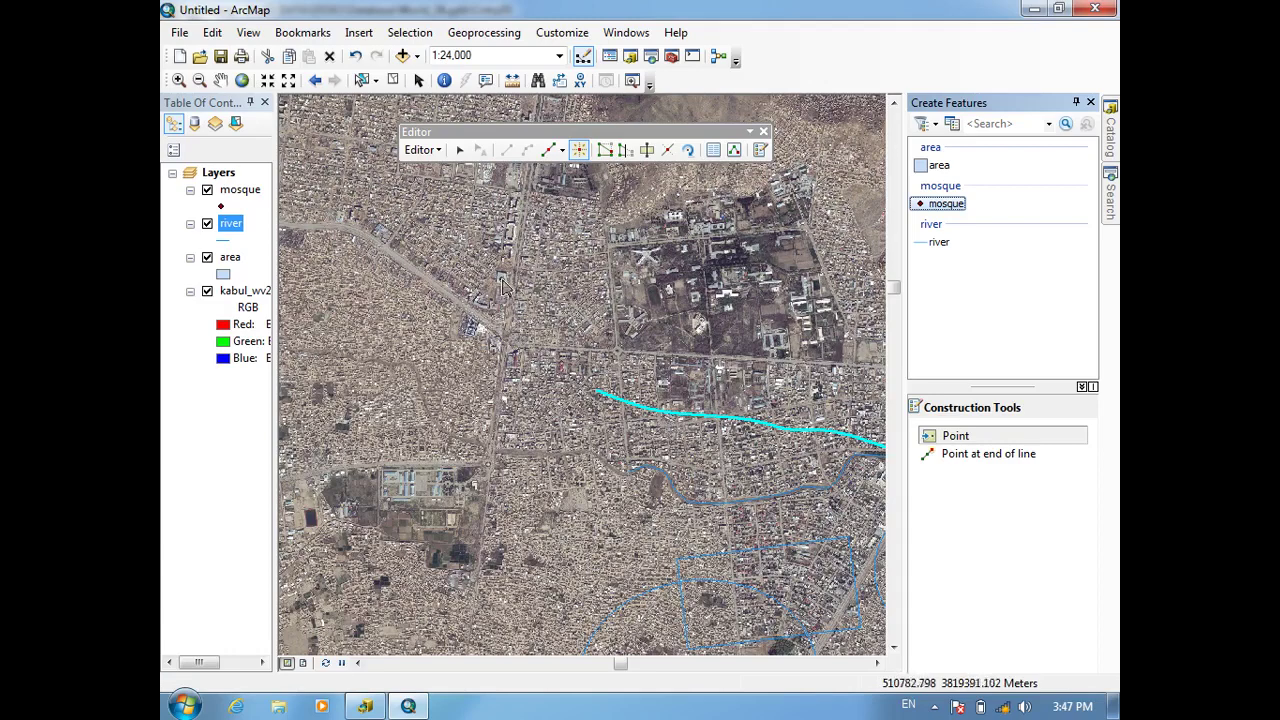
pyautogui.click(501, 279)
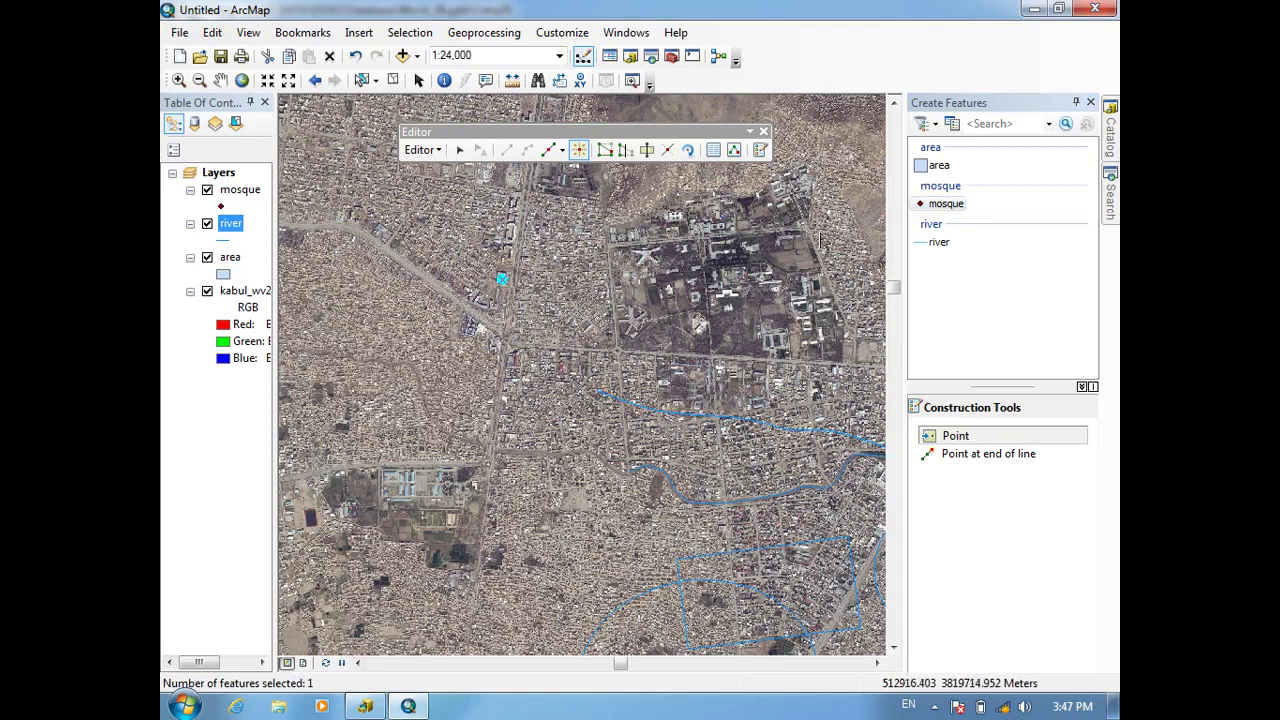
pyautogui.click(848, 262)
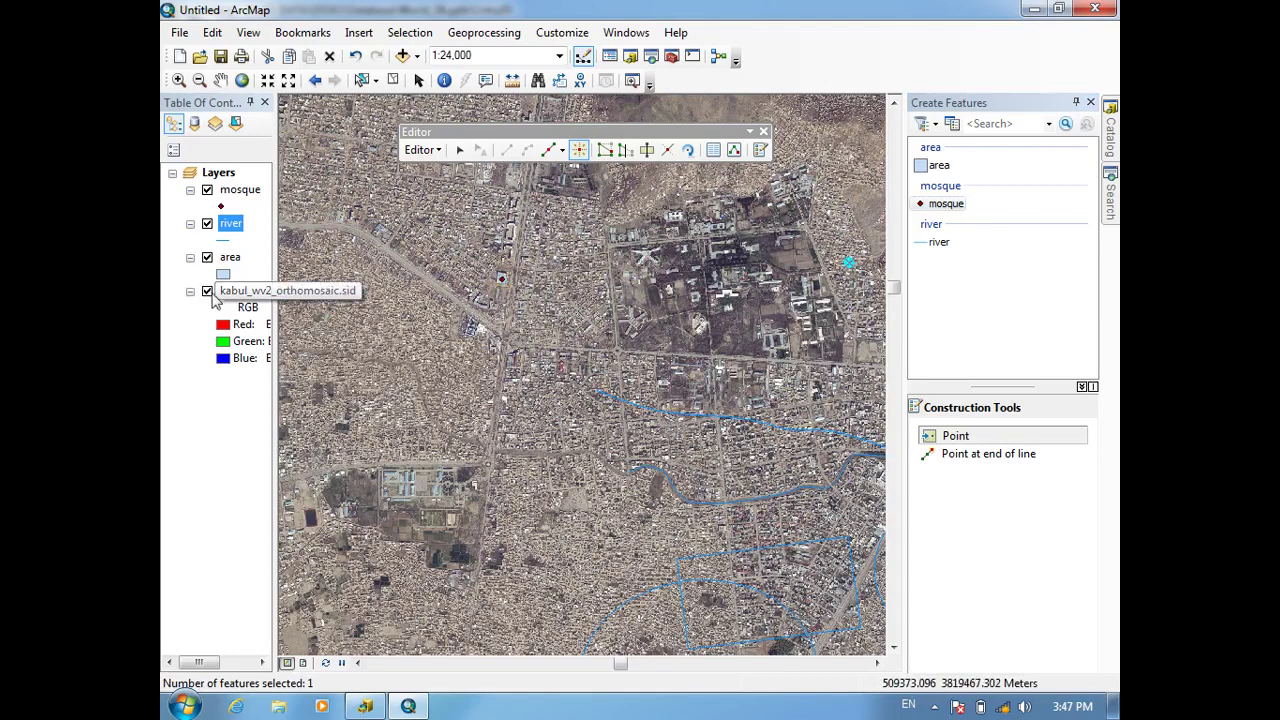
# Step: Hide the orthomosaic and place three more mosque points around the first one, one to its northeast and two to its south
pyautogui.click(207, 291)
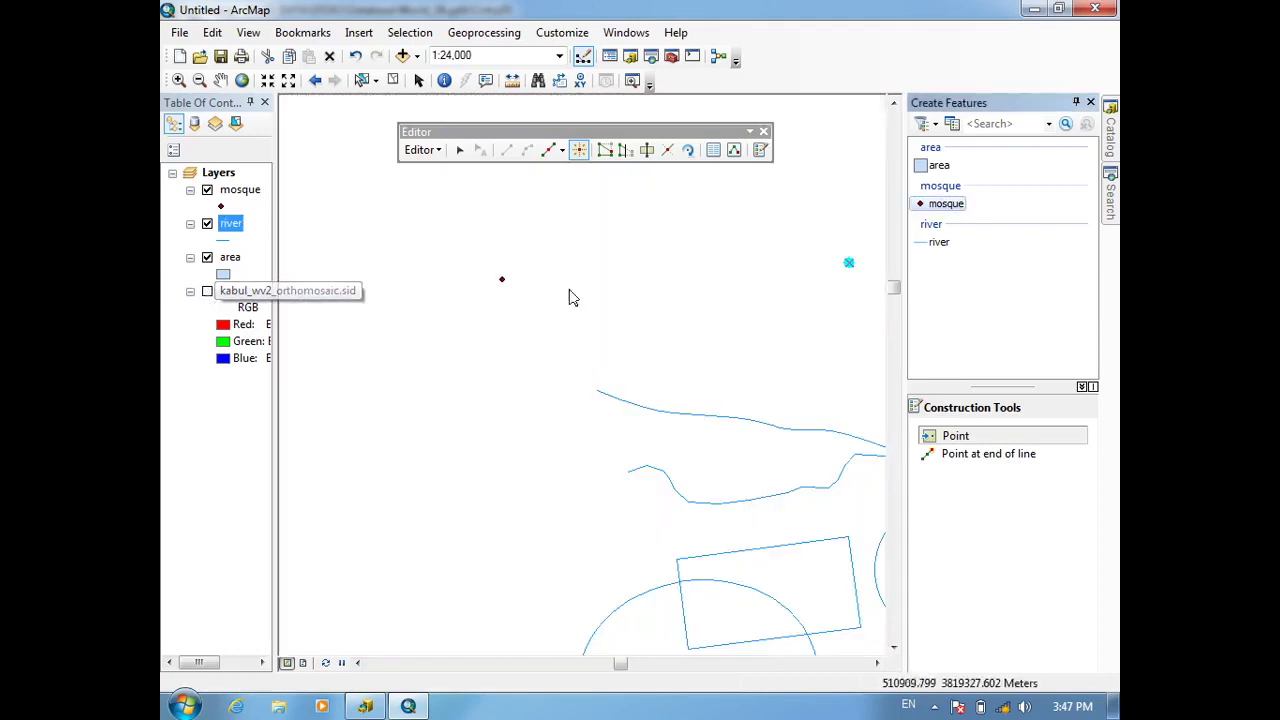
pyautogui.click(588, 228)
pyautogui.click(430, 394)
pyautogui.click(532, 409)
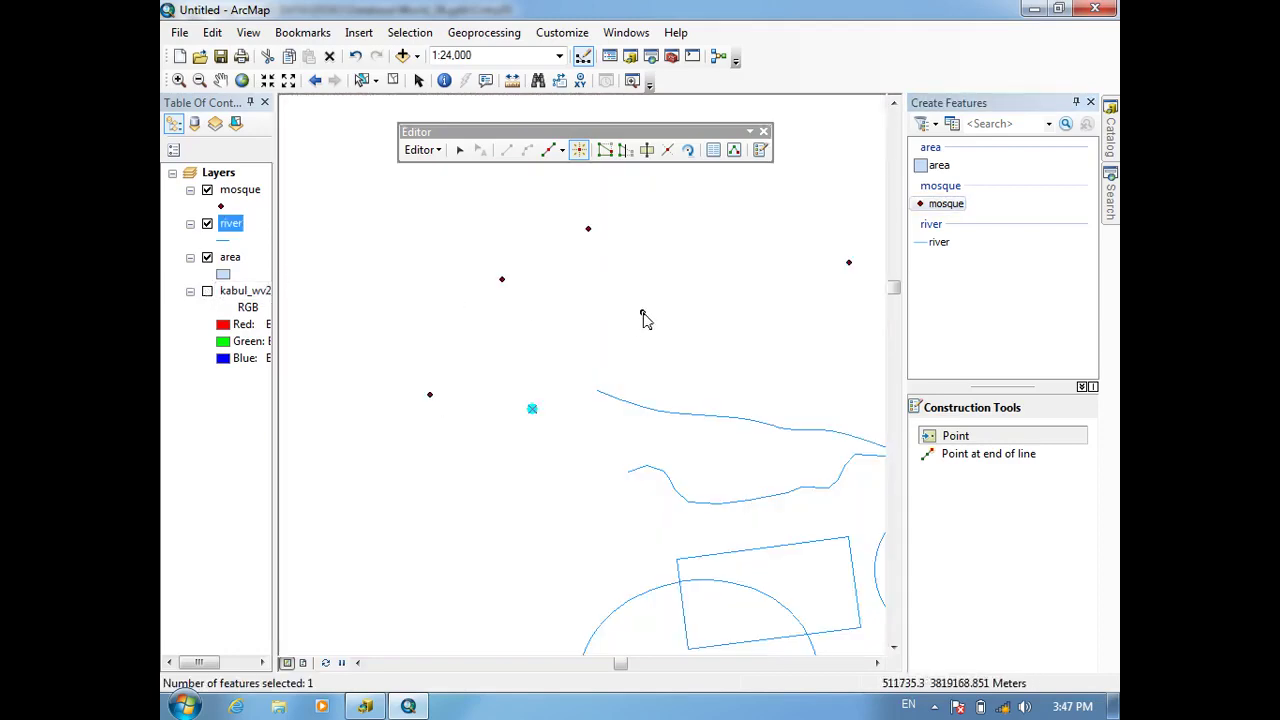
# Step: Show the orthomosaic and add mosque points on the large courtyard building northwest of the junction and among the houses northeast of it
pyautogui.click(207, 291)
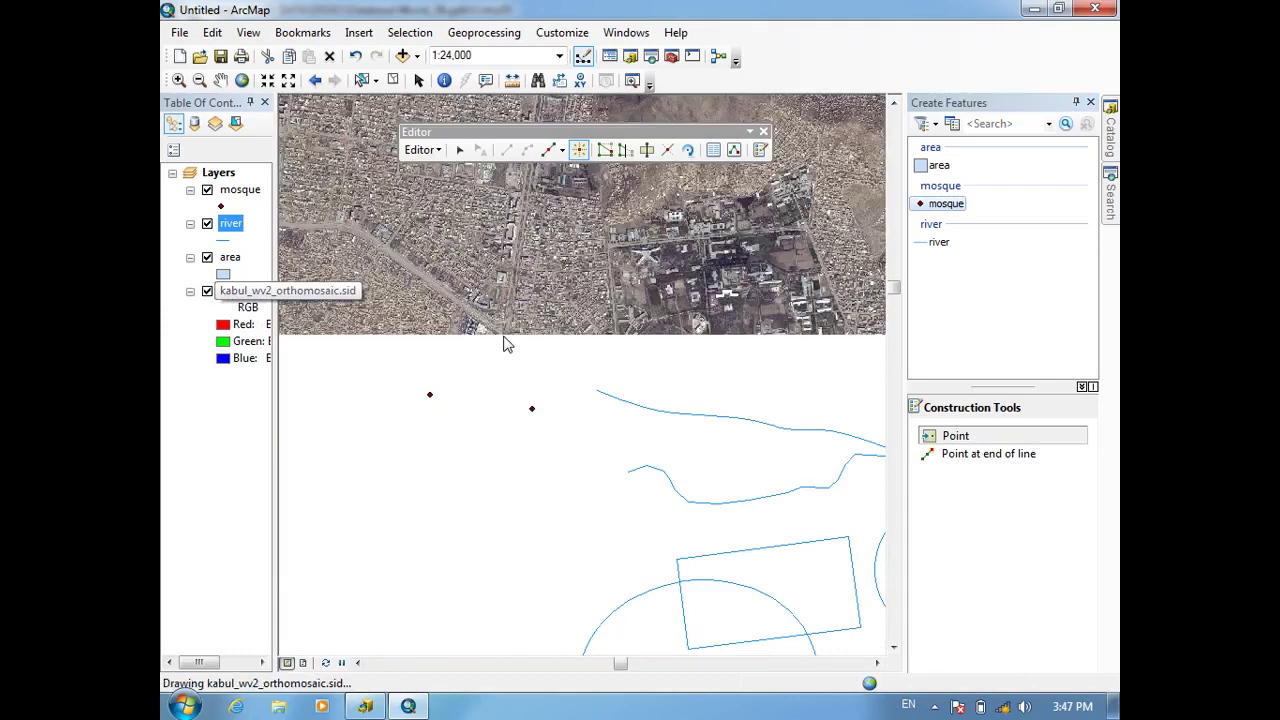
pyautogui.scroll(4, 505, 345)
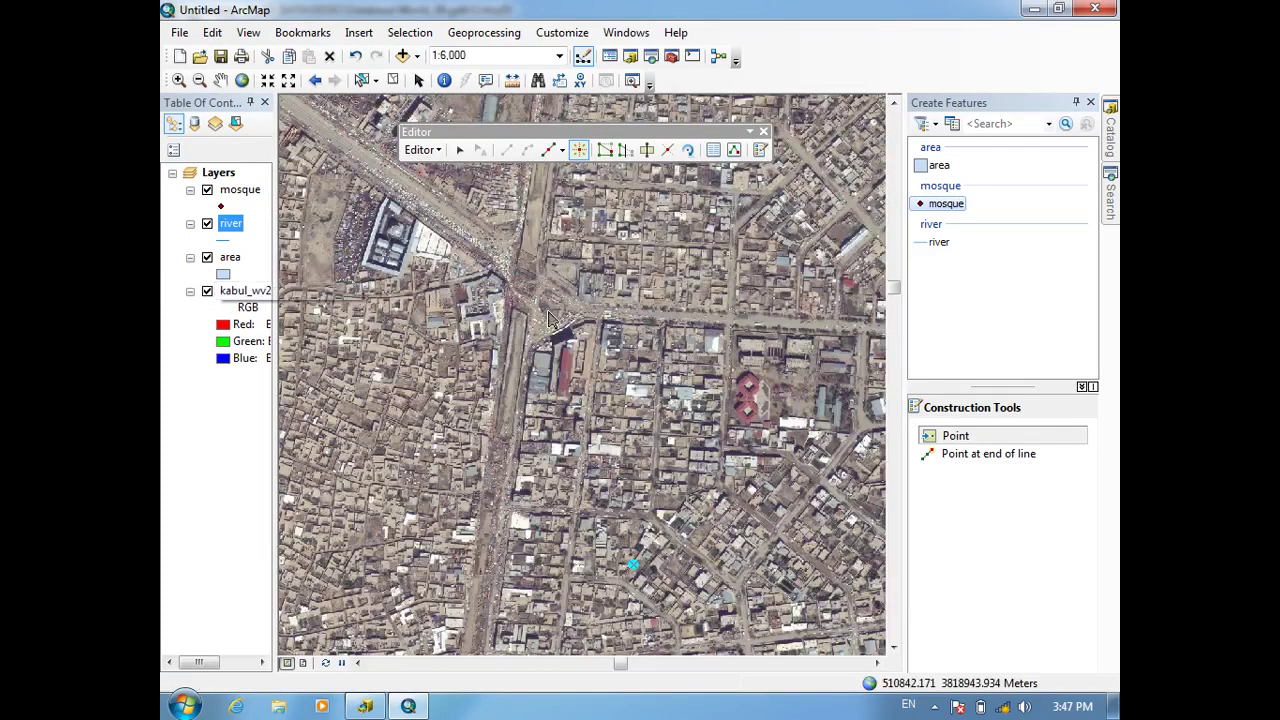
pyautogui.click(395, 232)
pyautogui.click(789, 268)
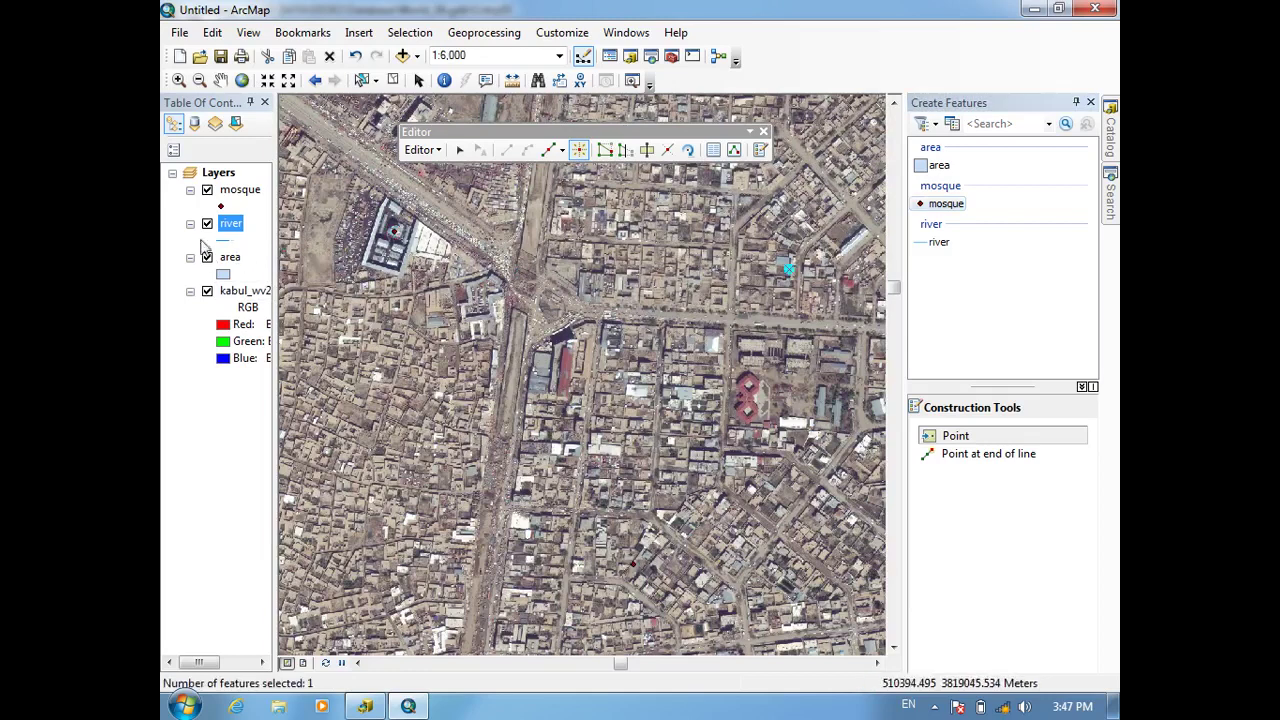
# Step: Open the attribute table of the mosque layer and move its window up to show all records
pyautogui.rightClick(230, 193)
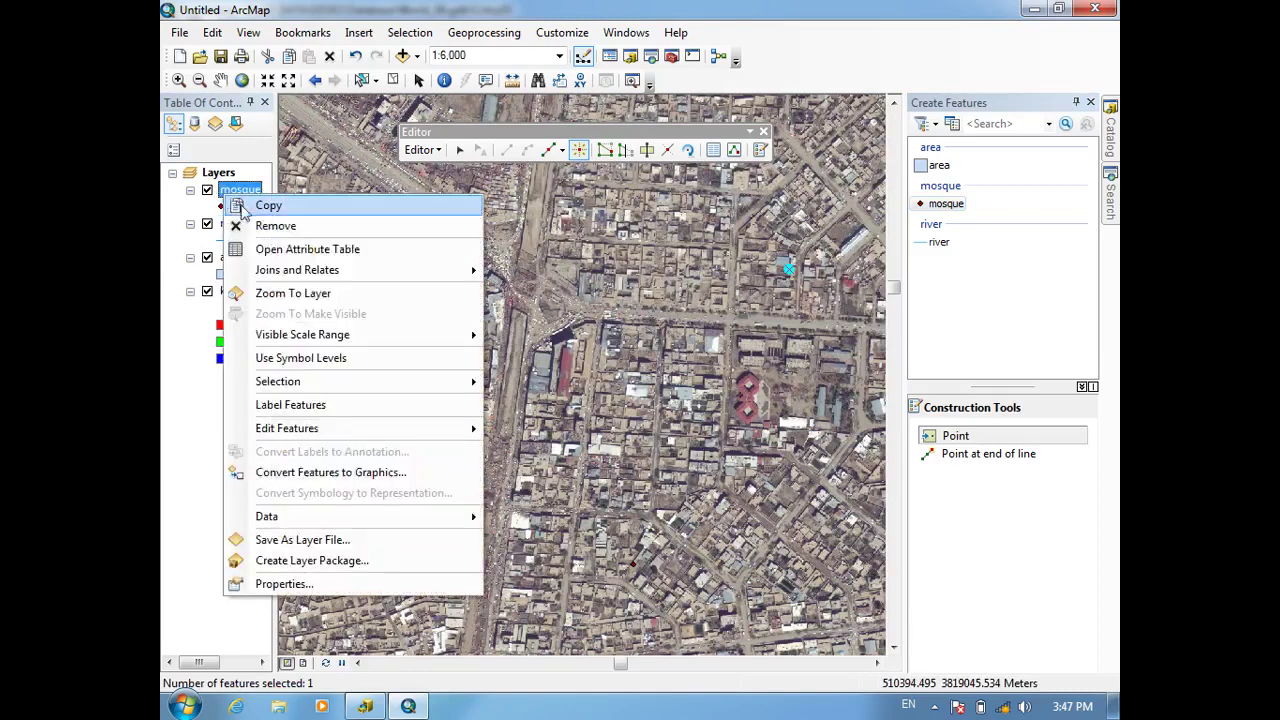
pyautogui.click(278, 249)
pyautogui.moveTo(604, 406); pyautogui.dragTo(684, 227)
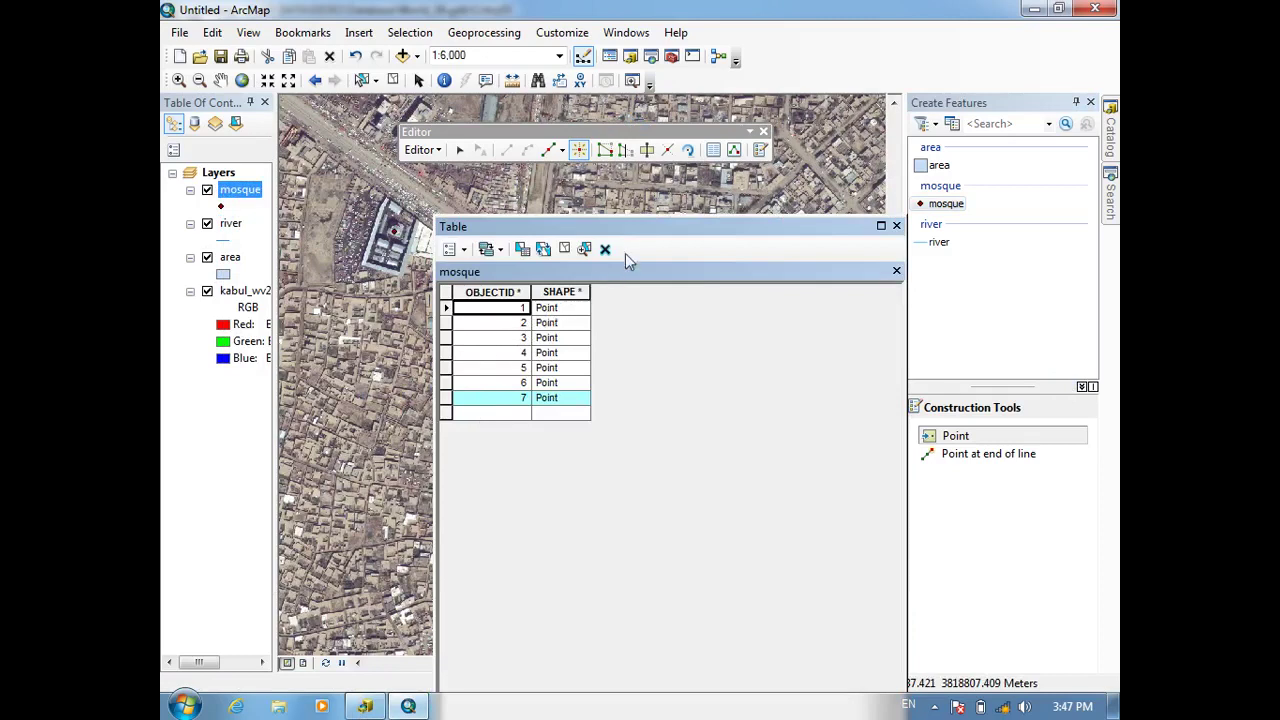
pyautogui.moveTo(645, 236); pyautogui.dragTo(651, 170)
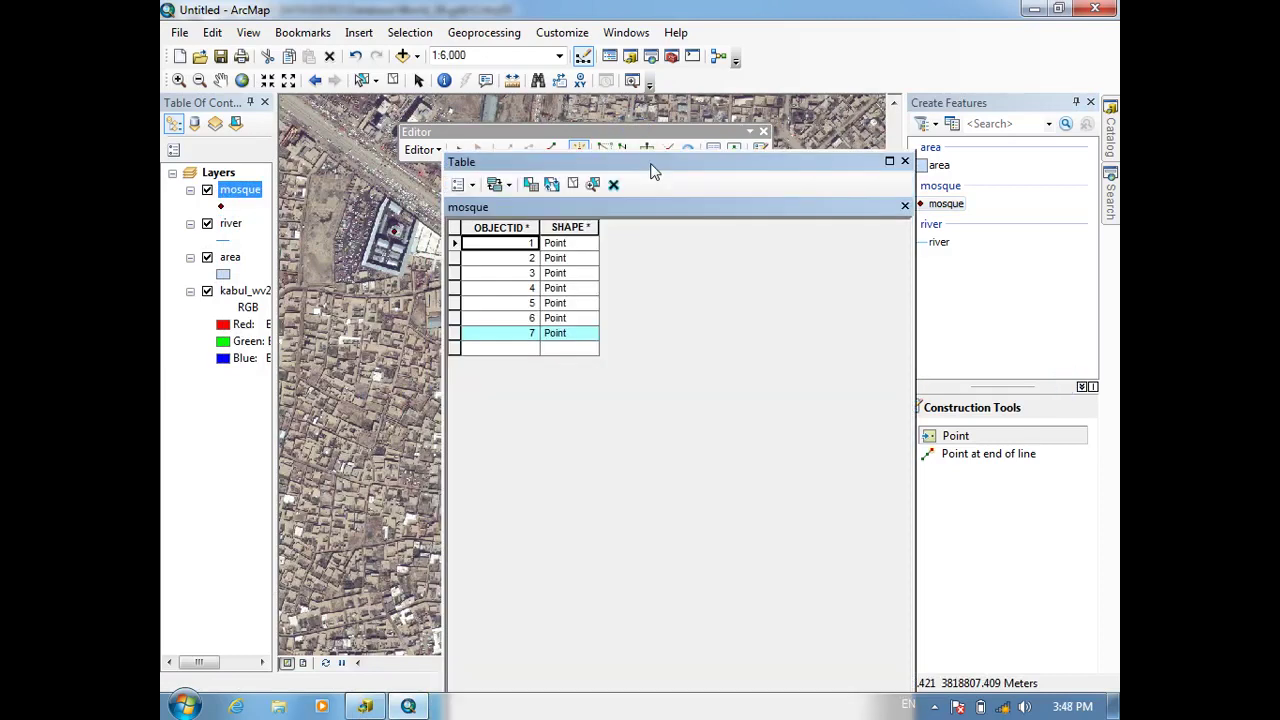